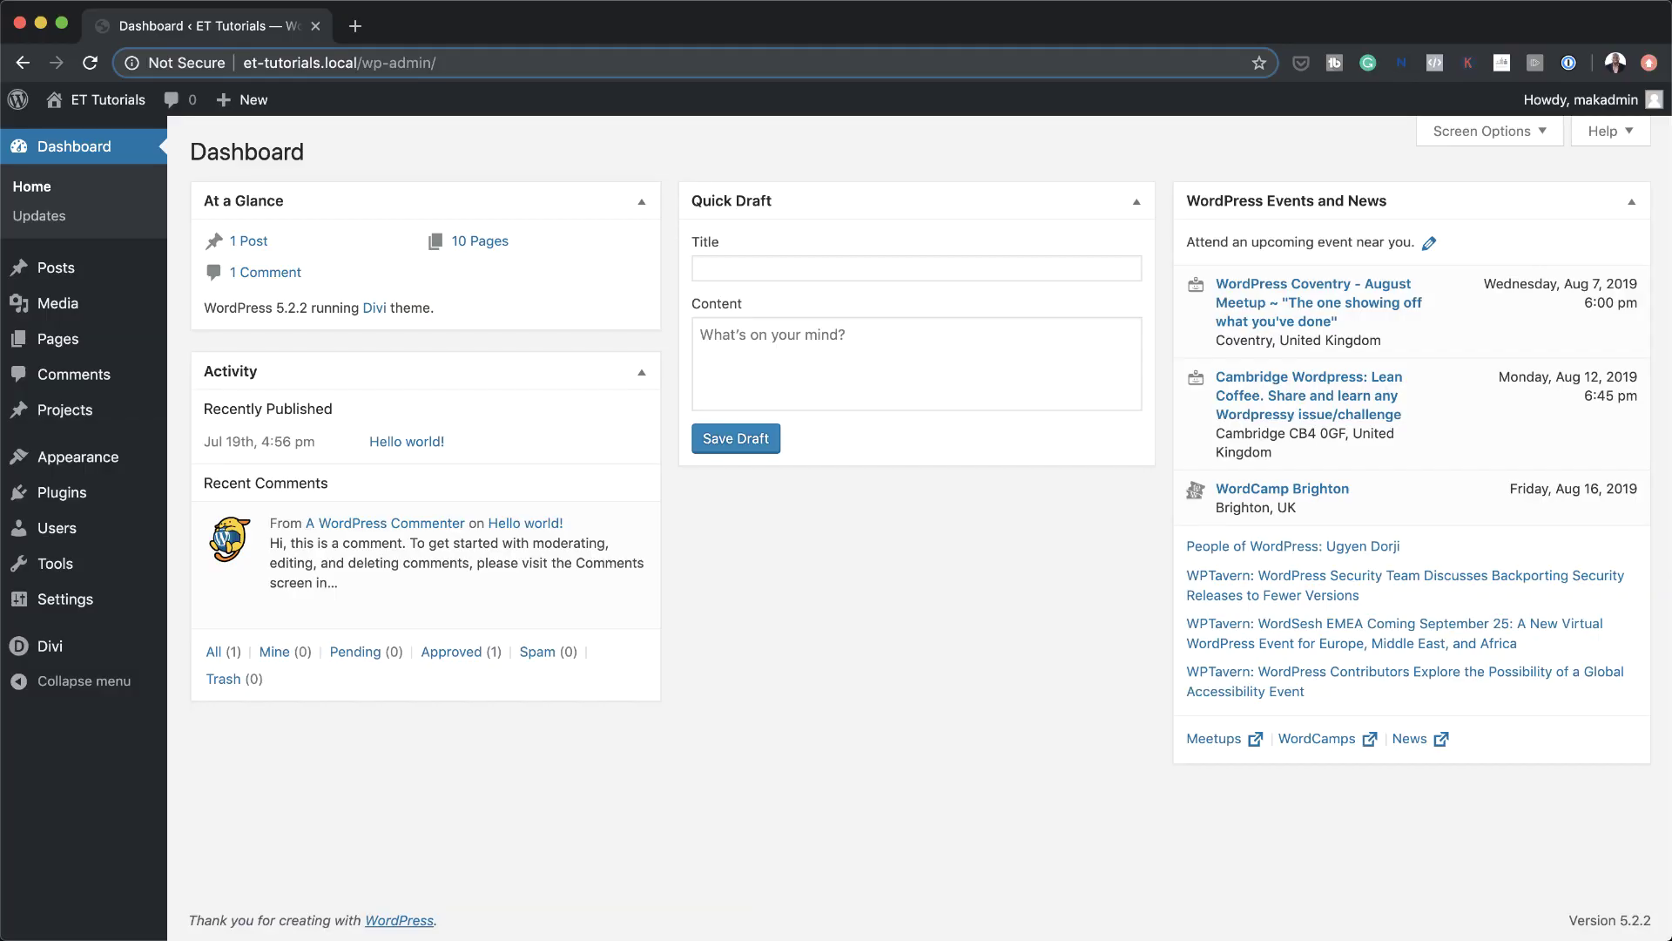
Create a new page titled "Create Animated Background Colors with Divi"
mouse_move(74, 347)
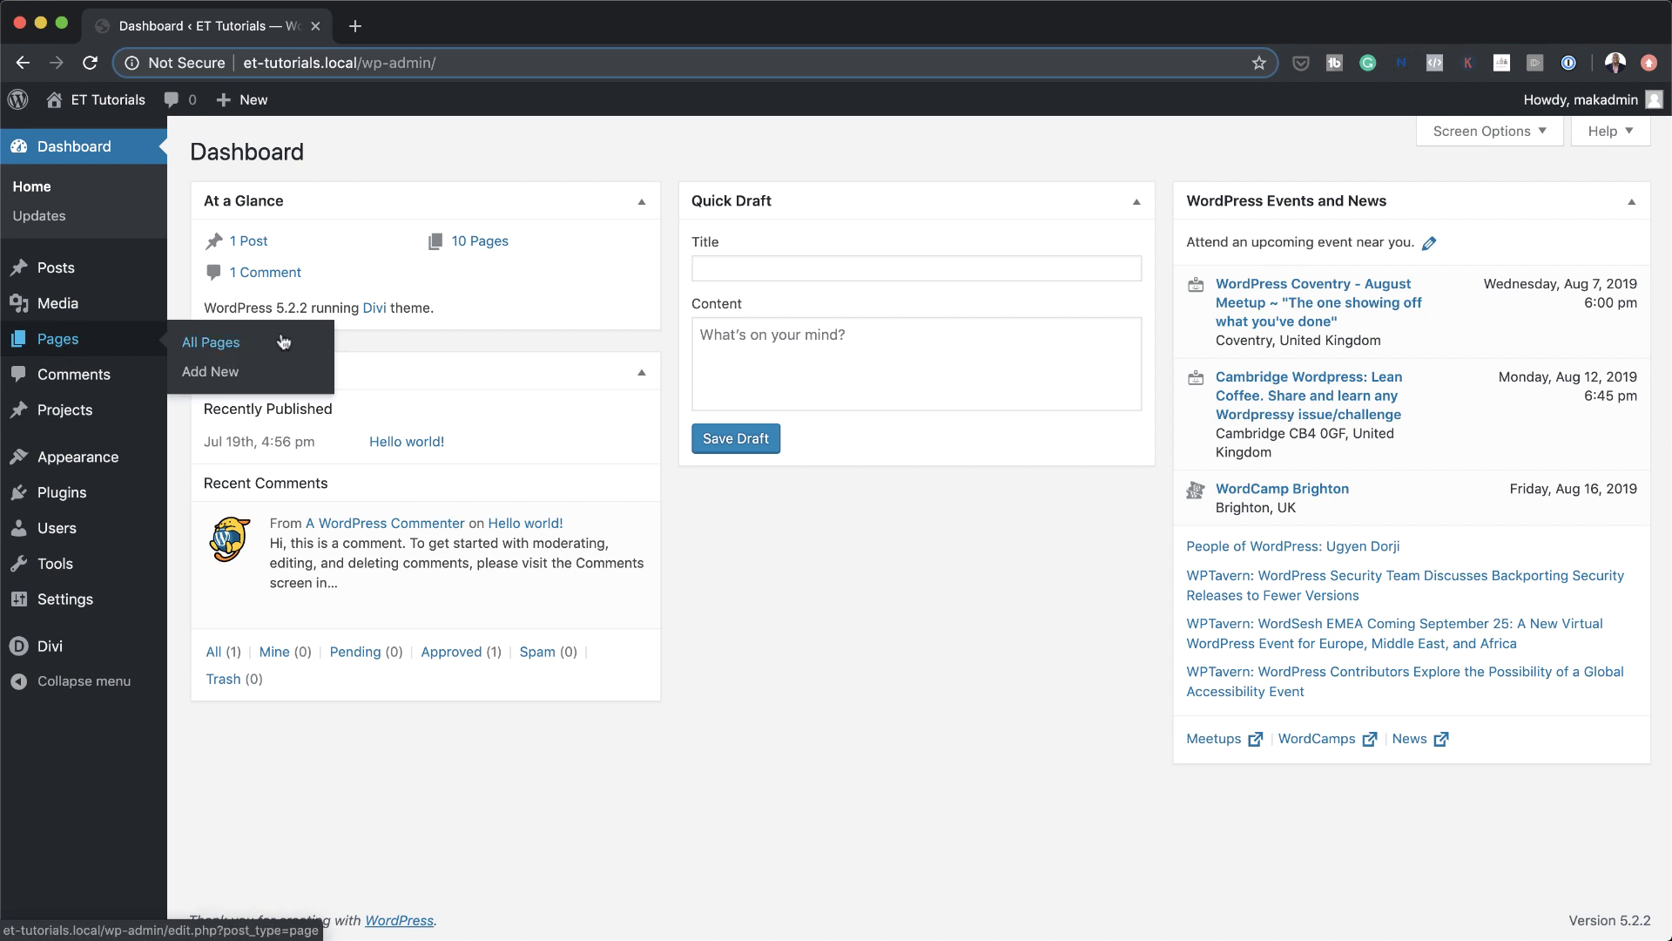
click(237, 376)
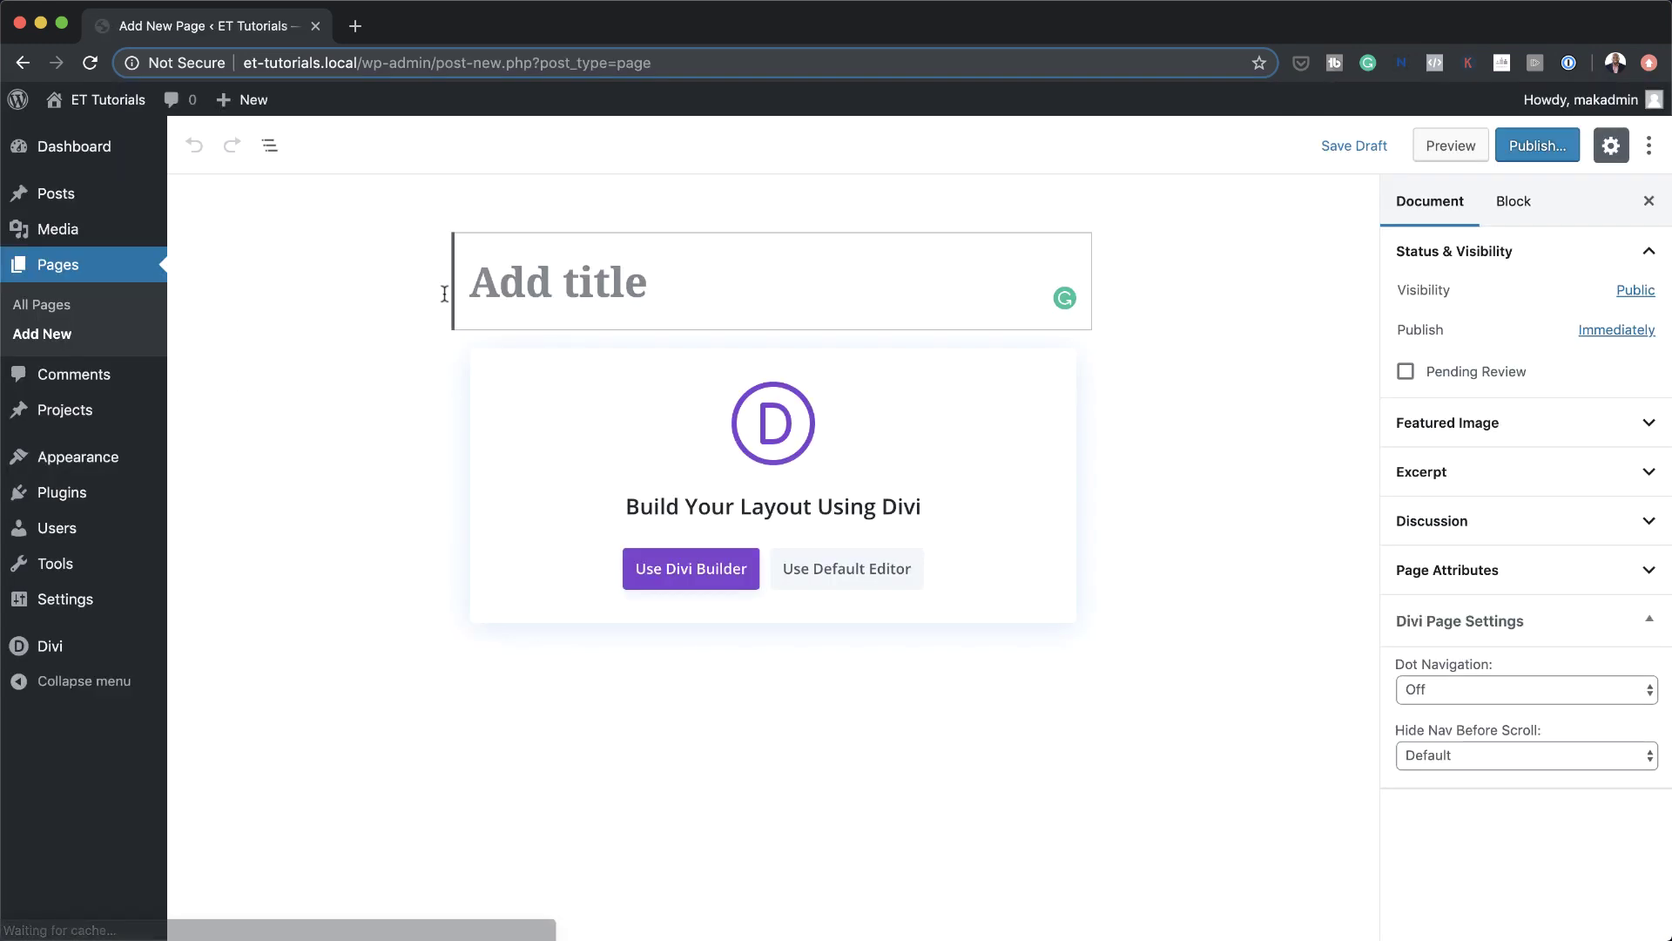
text(Create Animated Background Colors with Divi)
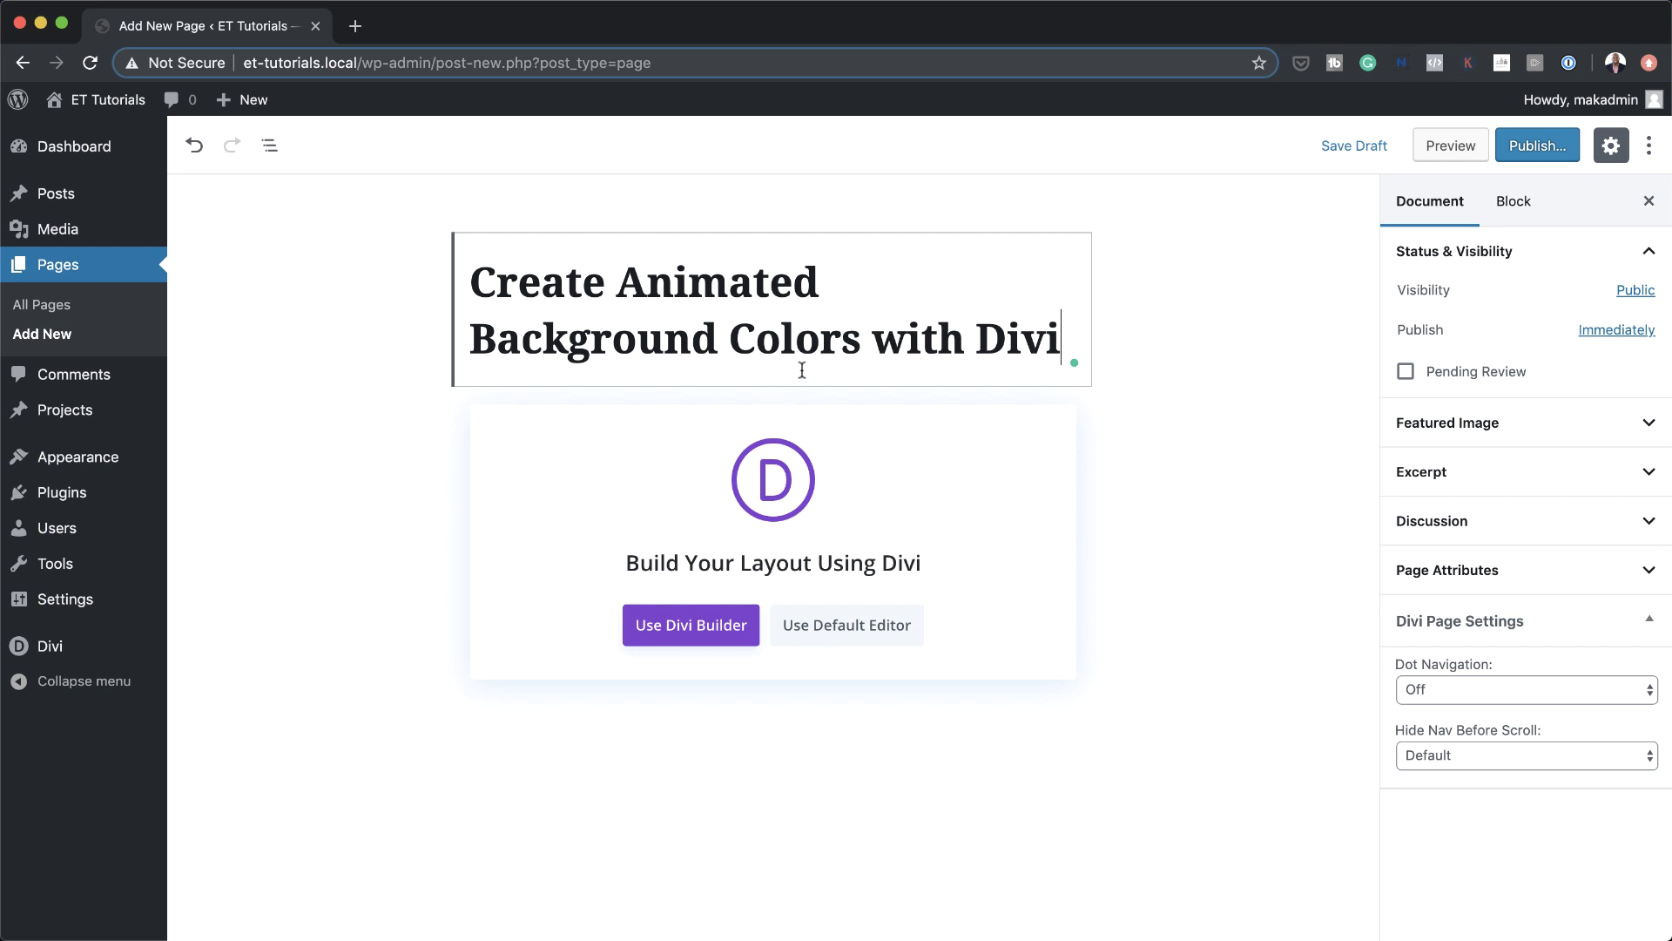
Open the page in the Divi Builder, building from scratch, and dismiss the row insertion prompt
click(687, 639)
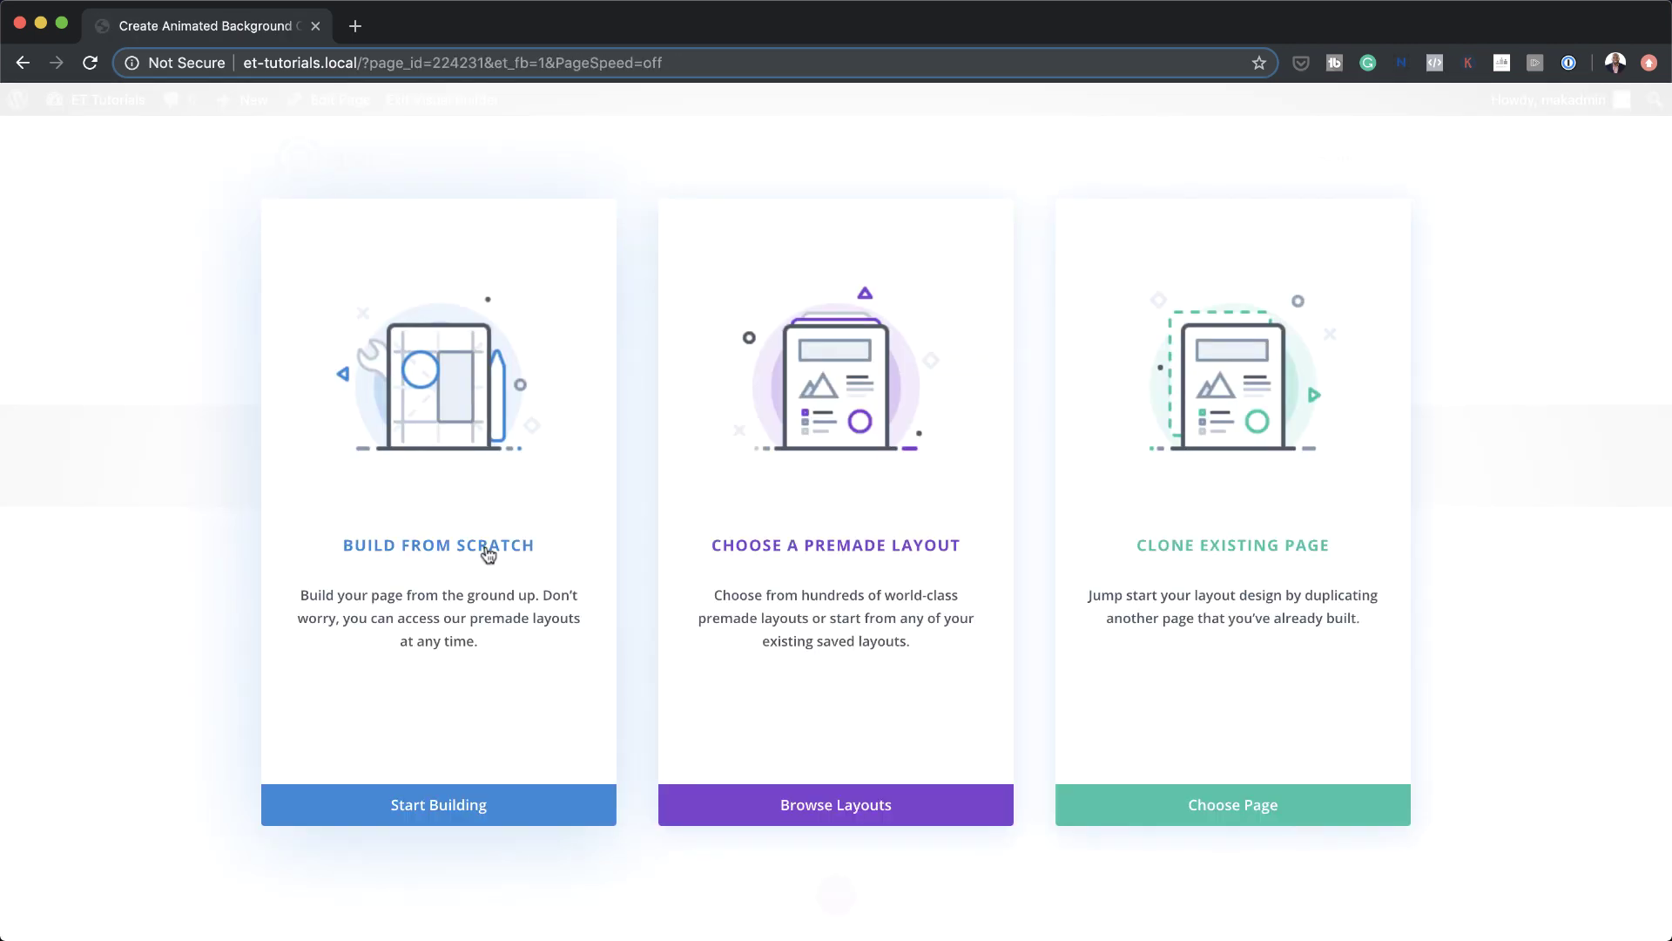
click(487, 554)
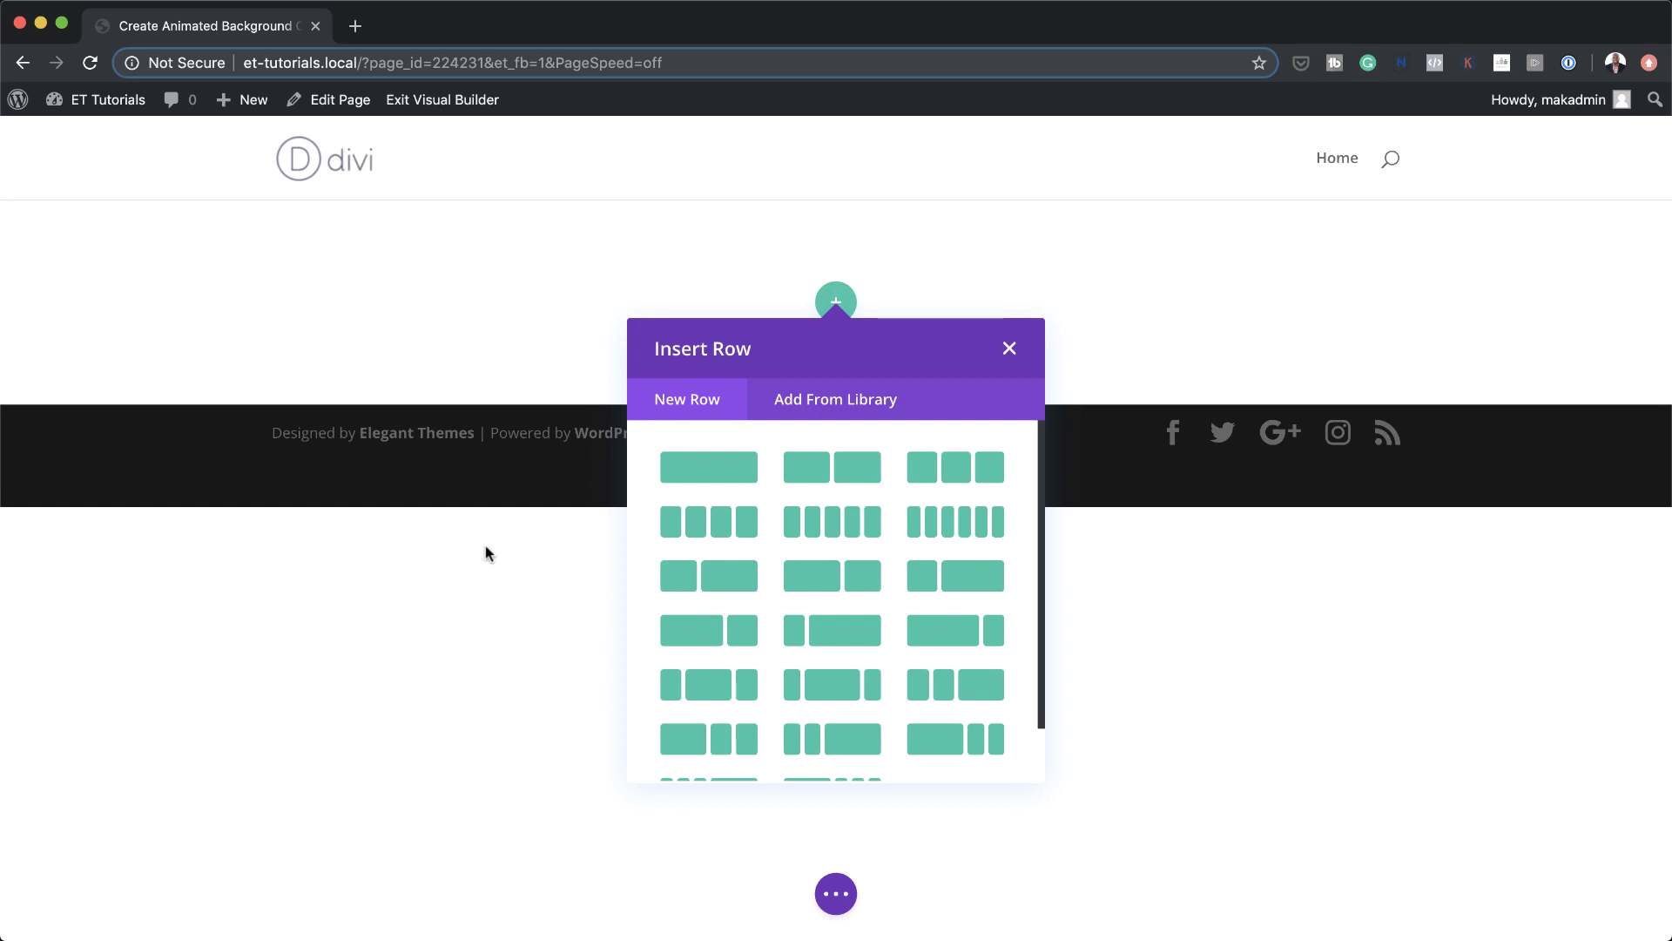
click(1010, 350)
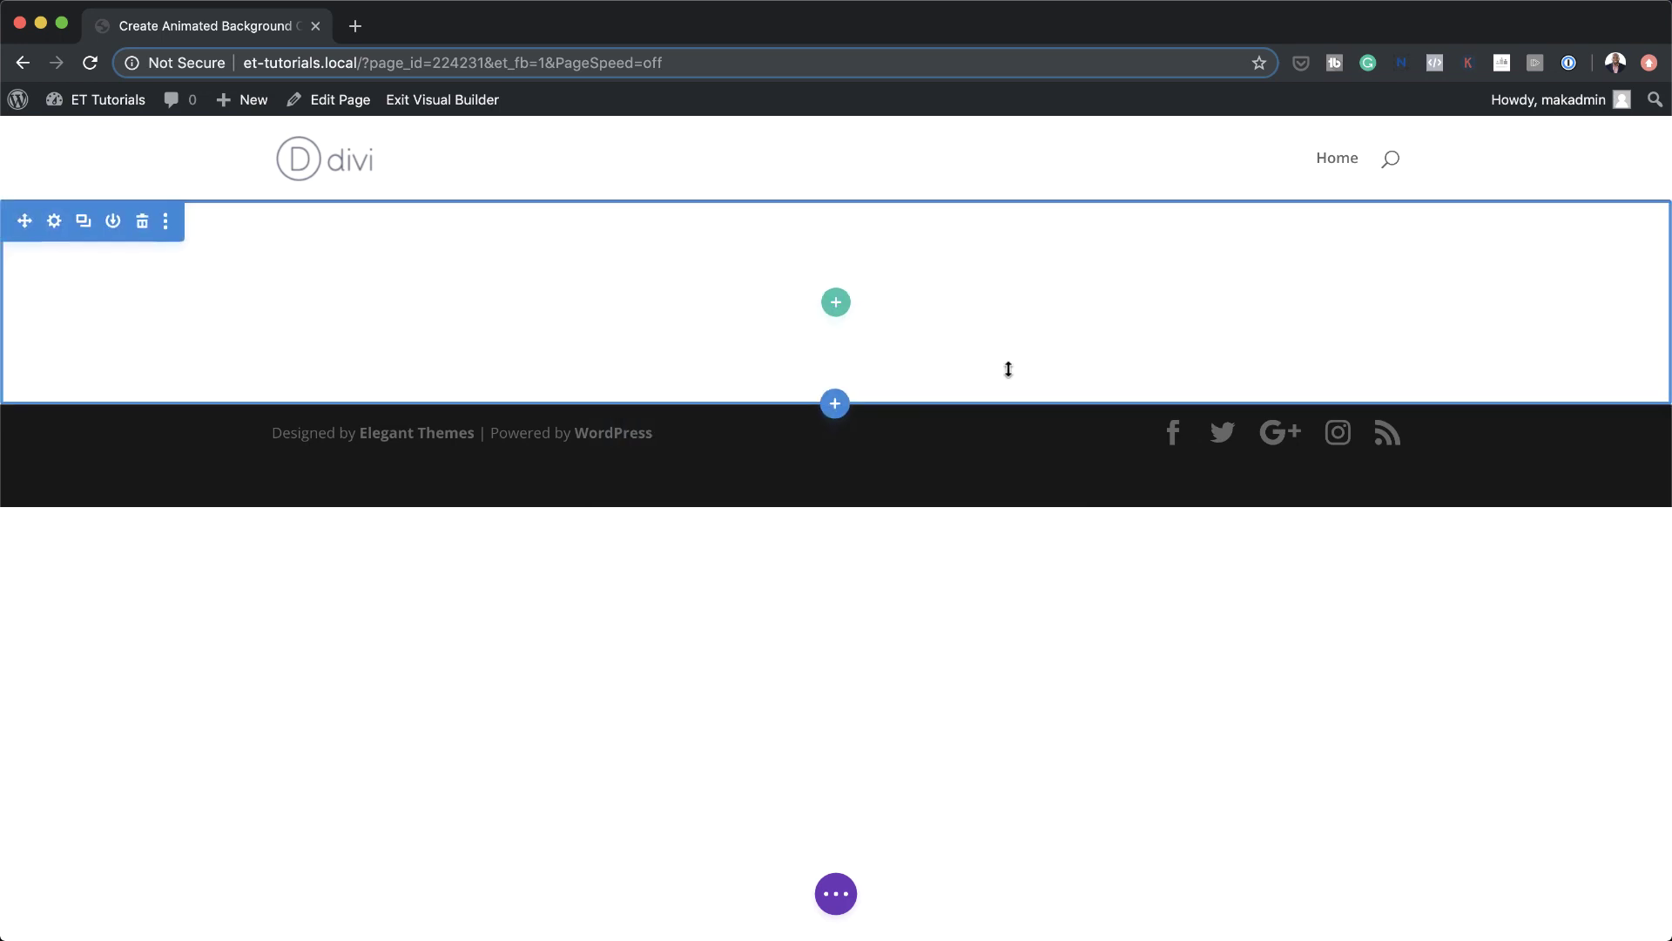
Set the section's padding to 5vw at the top and 17vw at the bottom, and save the section settings
click(55, 222)
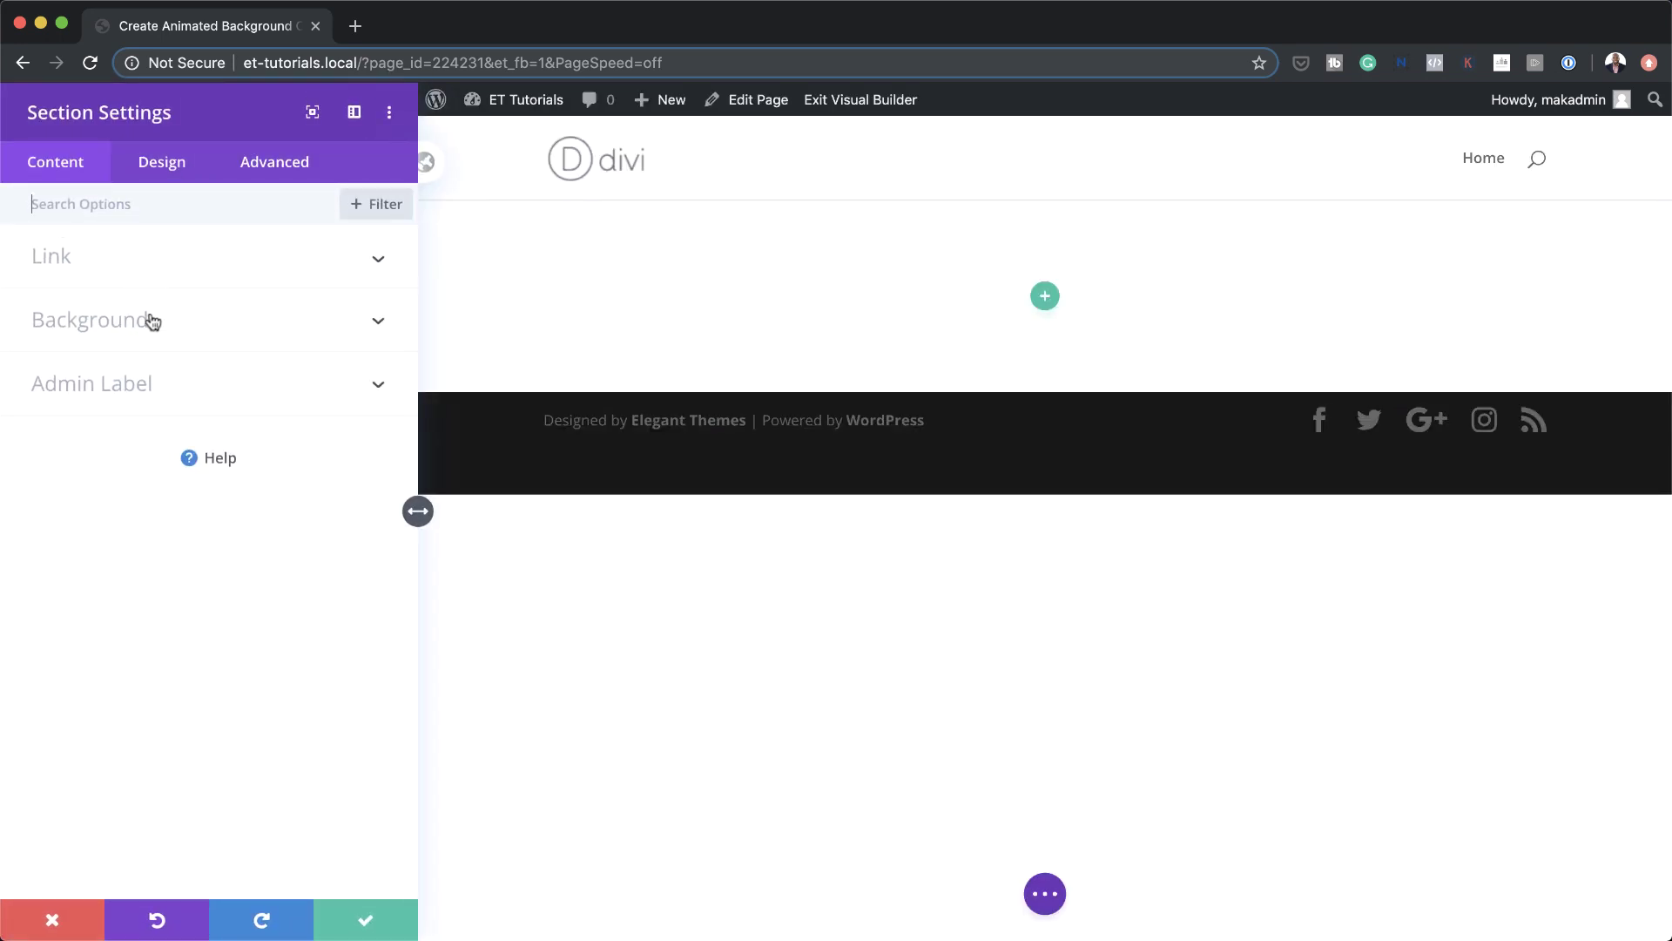
click(154, 165)
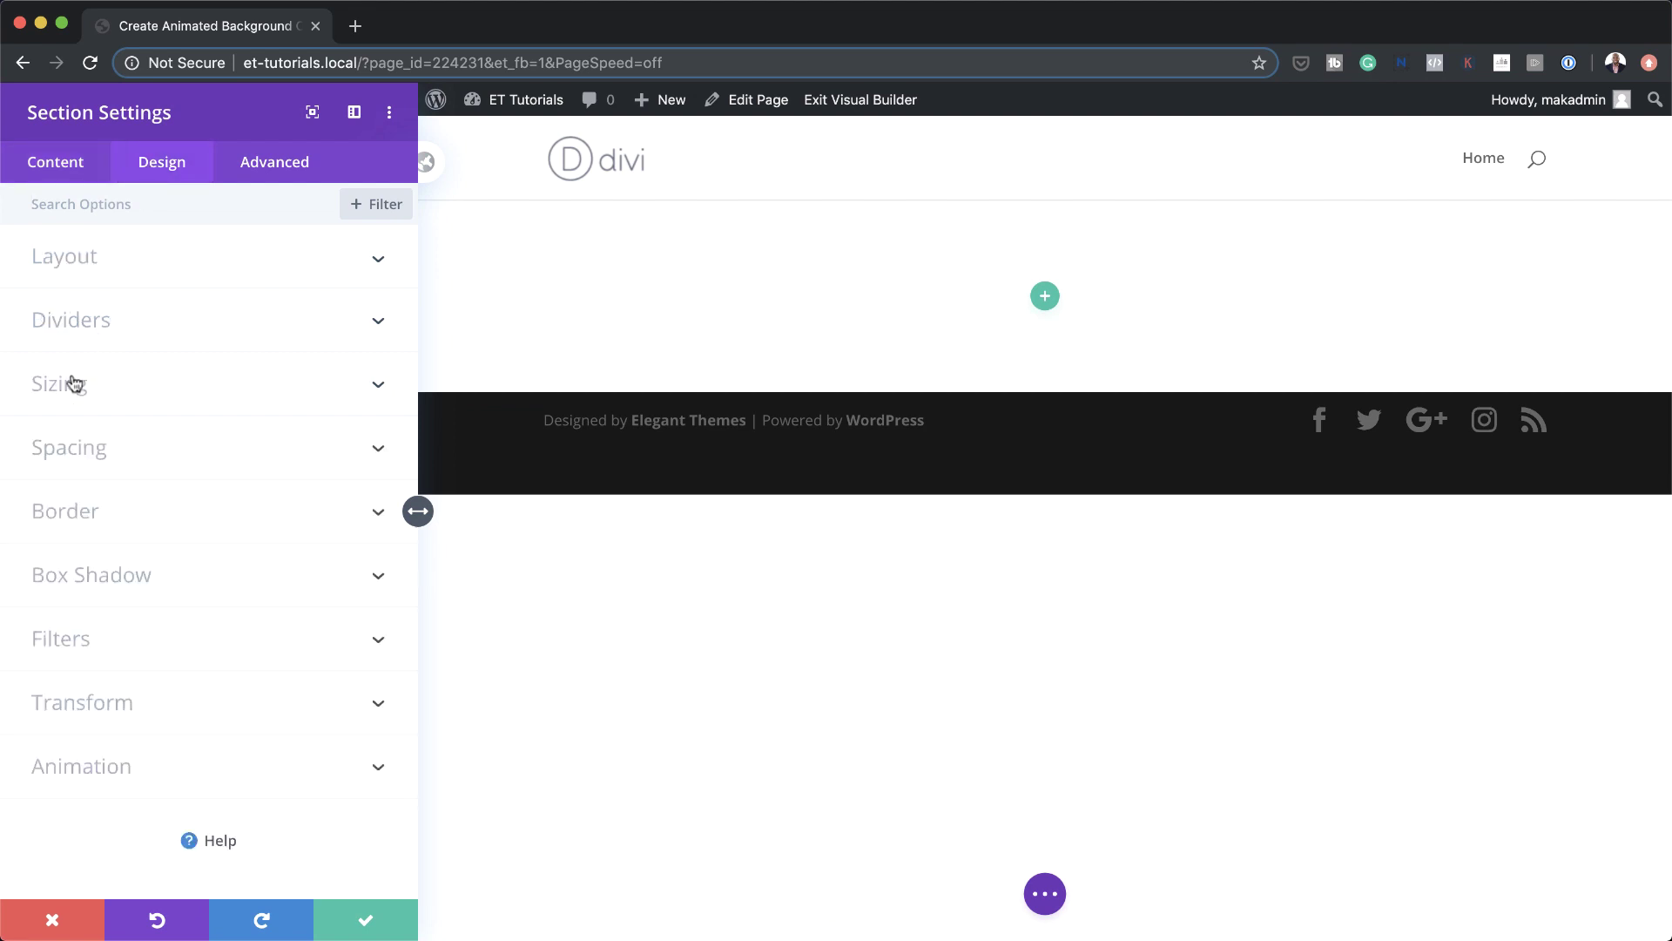
click(75, 448)
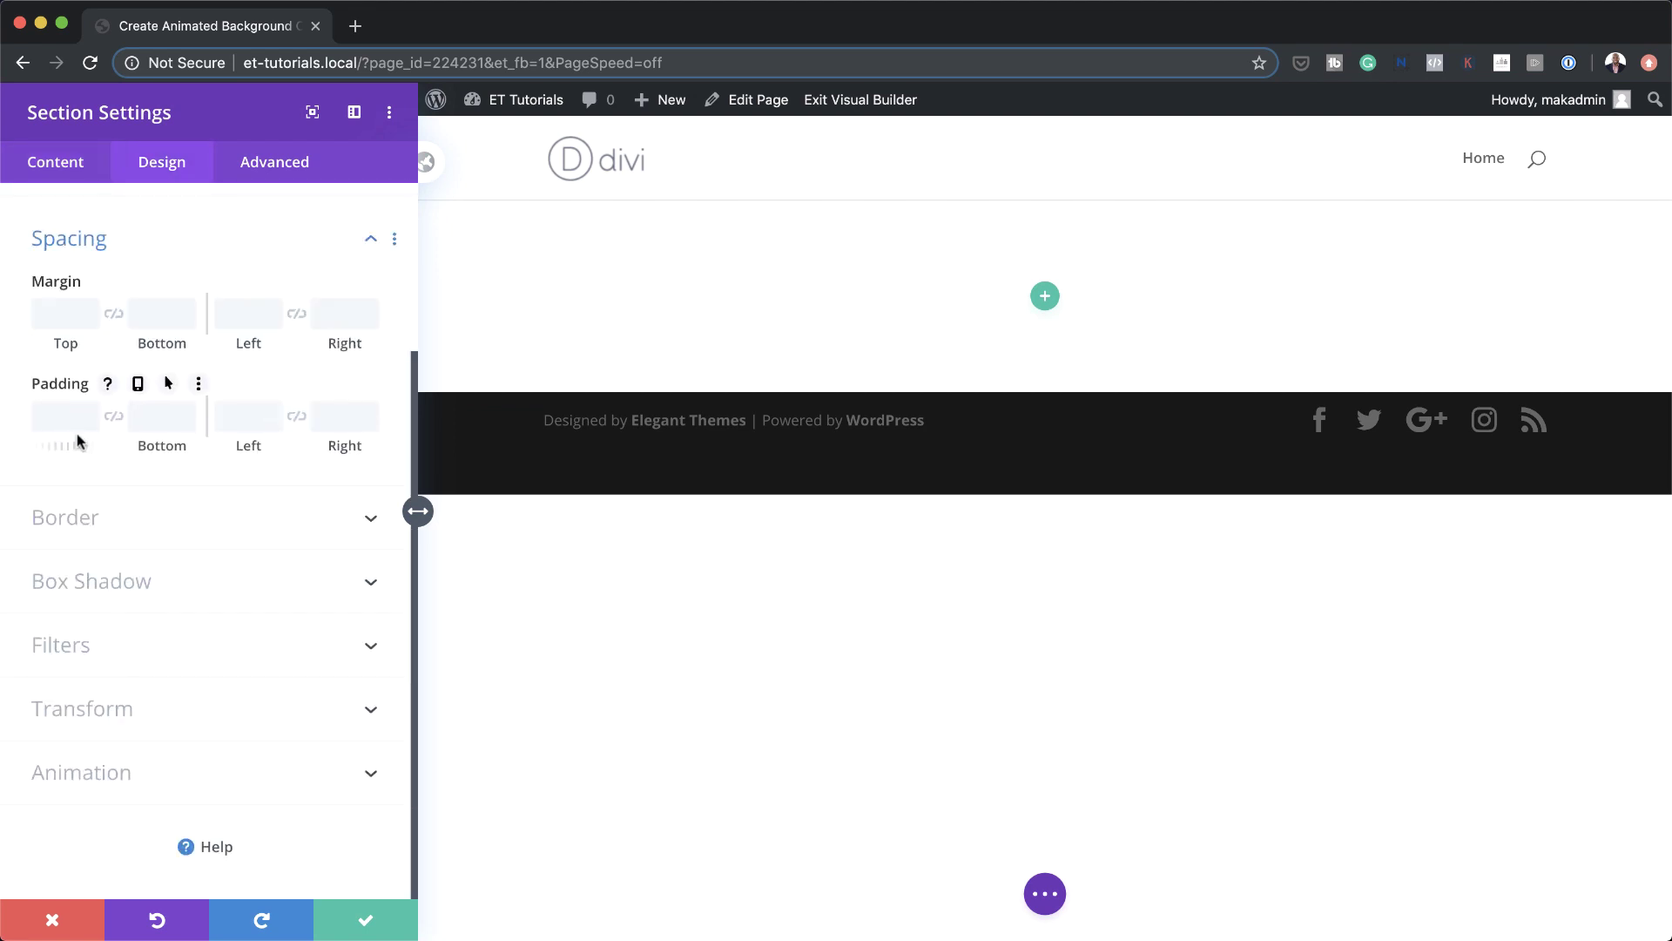
click(55, 417)
text(5vw)
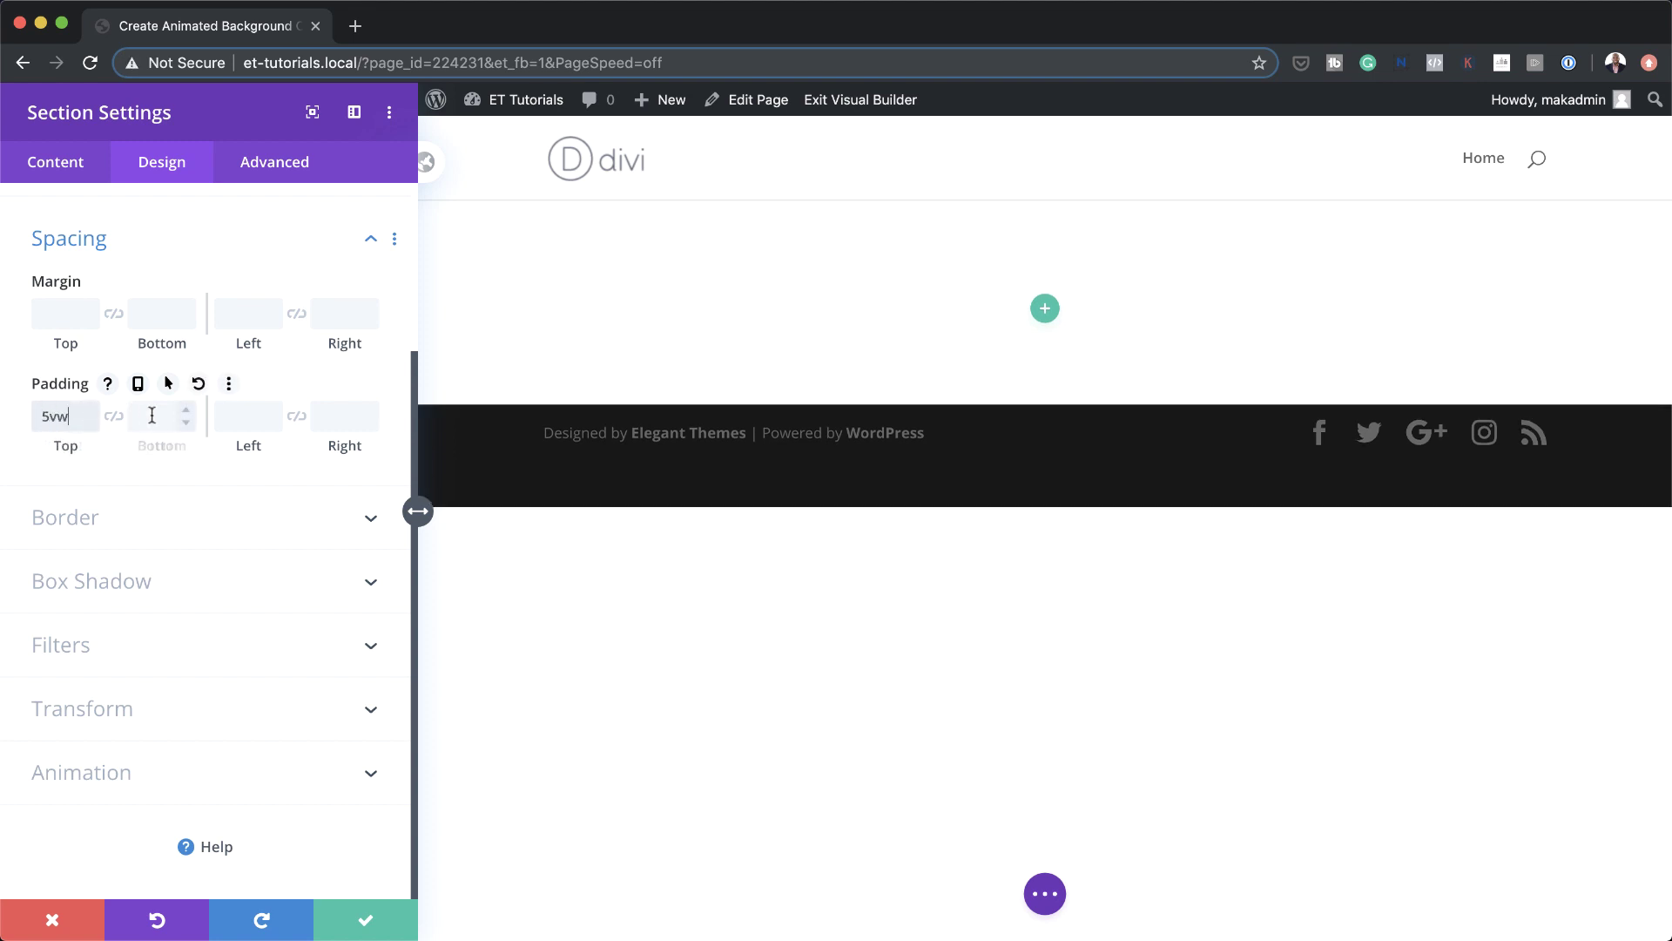
click(156, 419)
text(17vw)
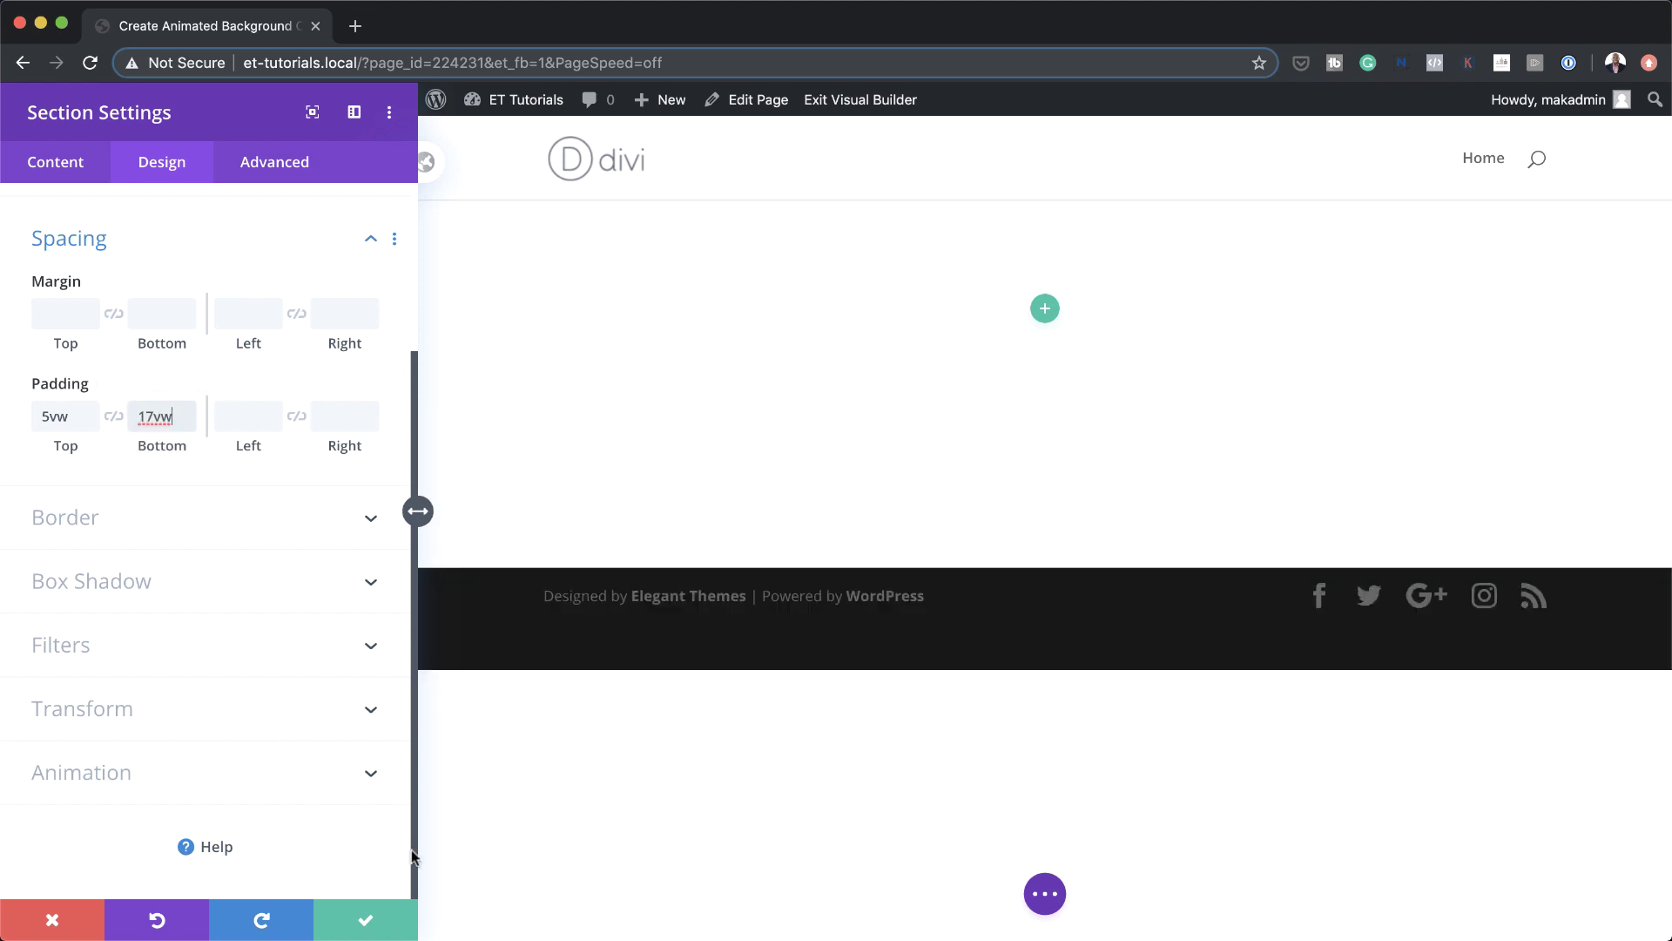
click(366, 920)
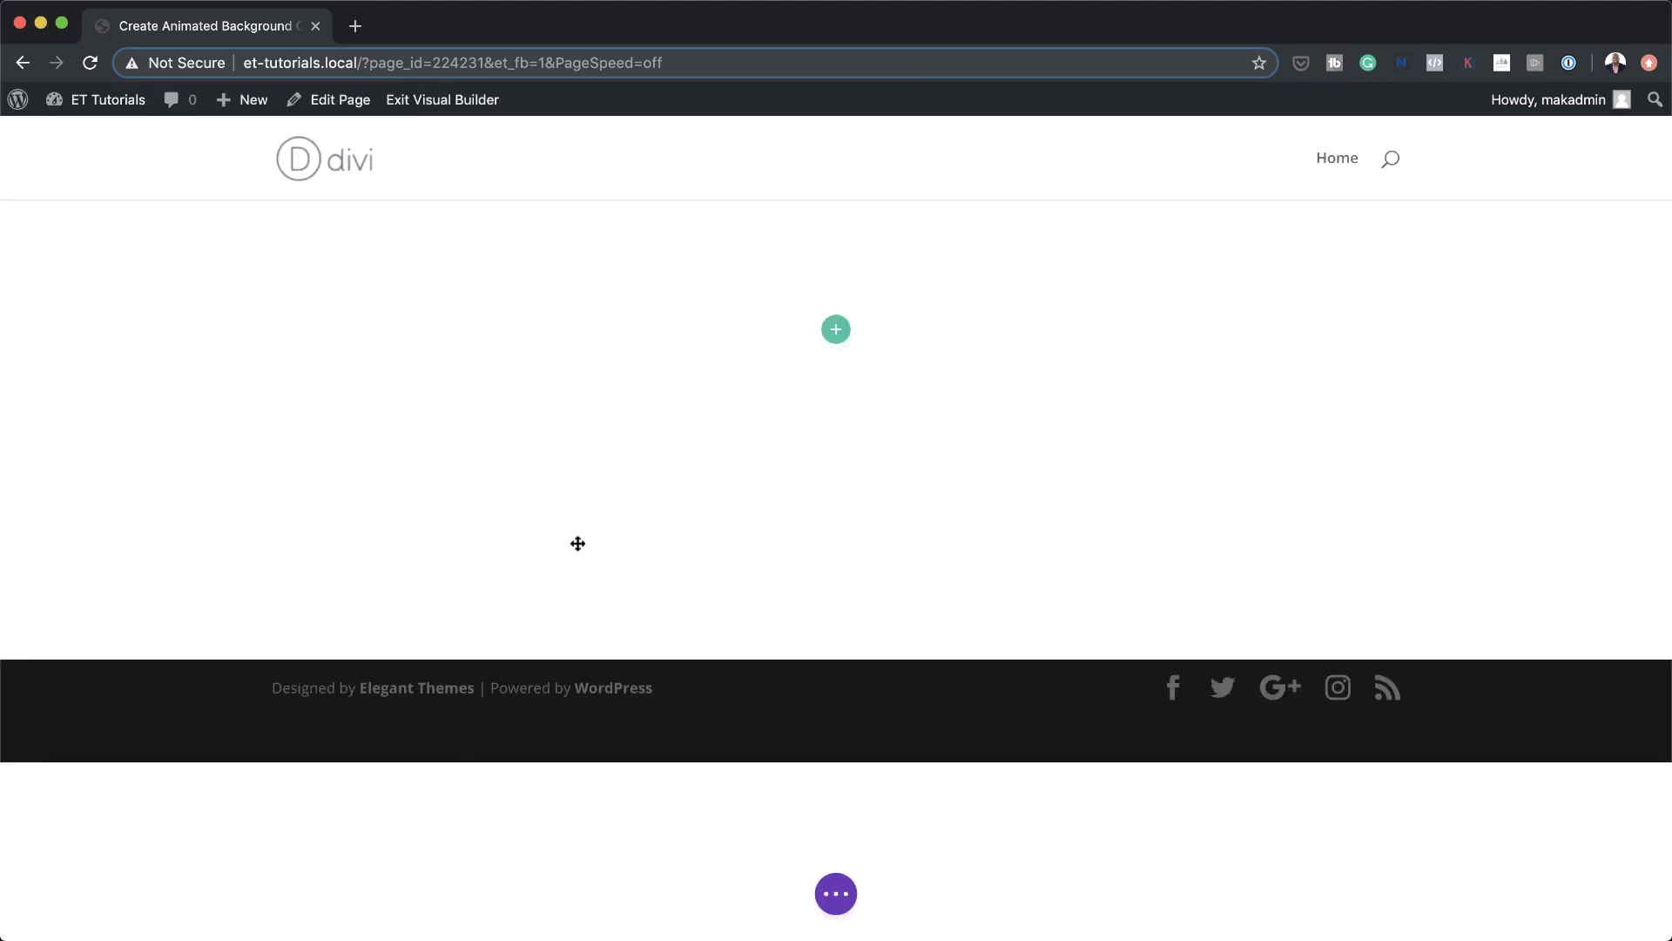
Insert a single-column row into the section without adding a module
click(836, 329)
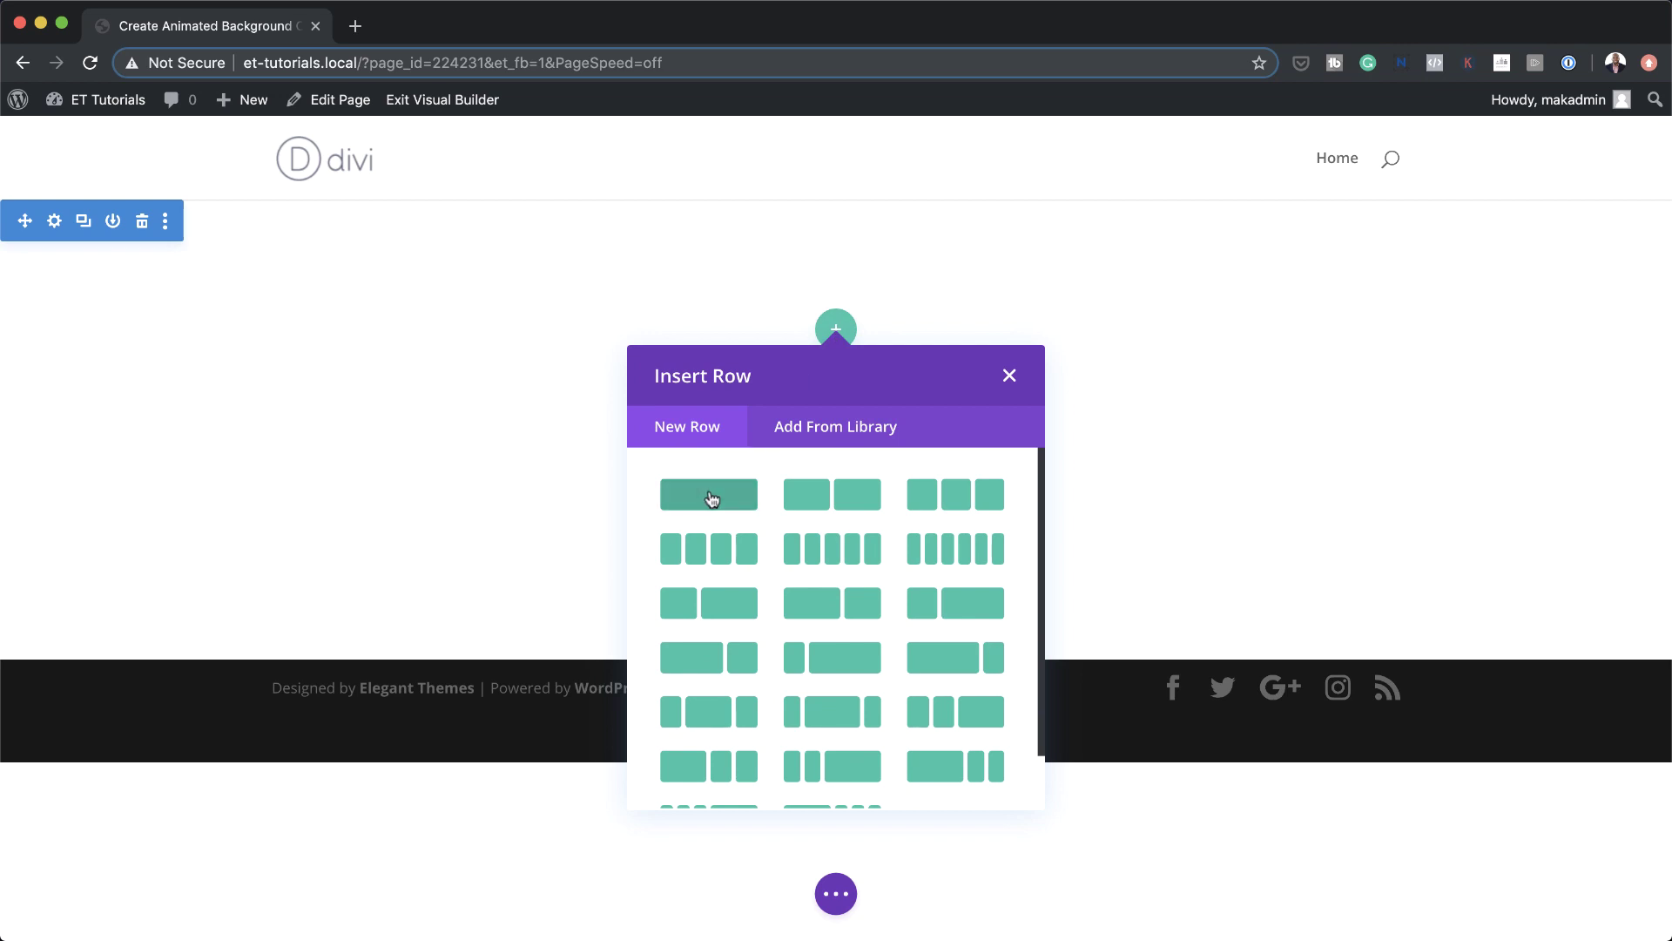
click(711, 498)
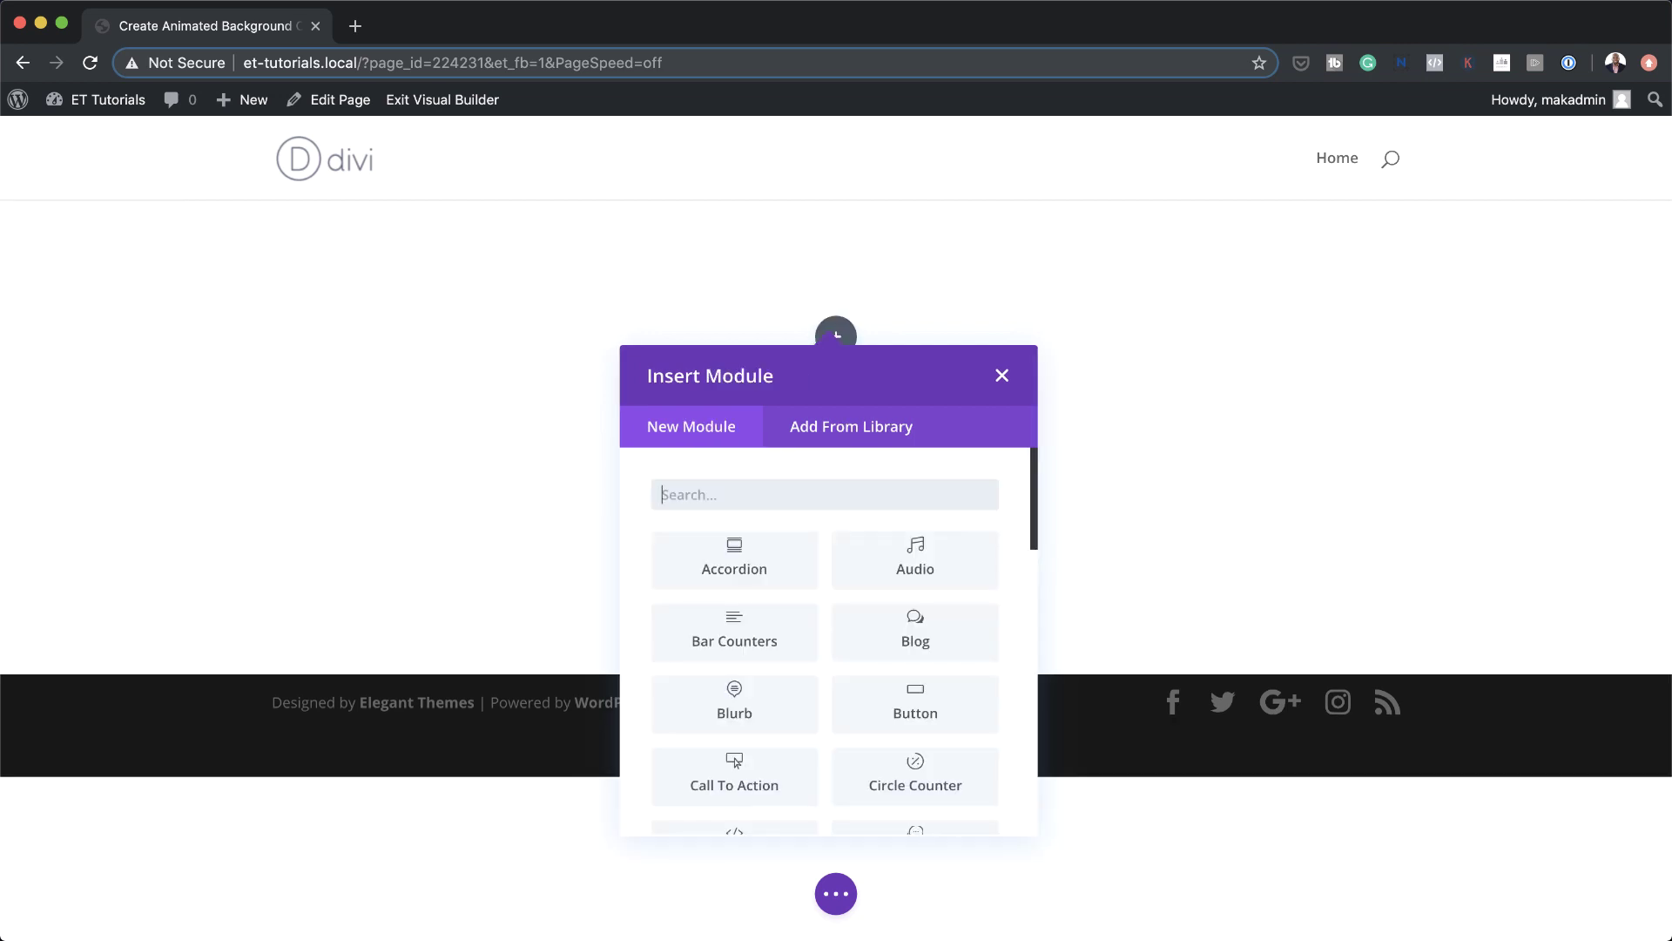
click(1002, 376)
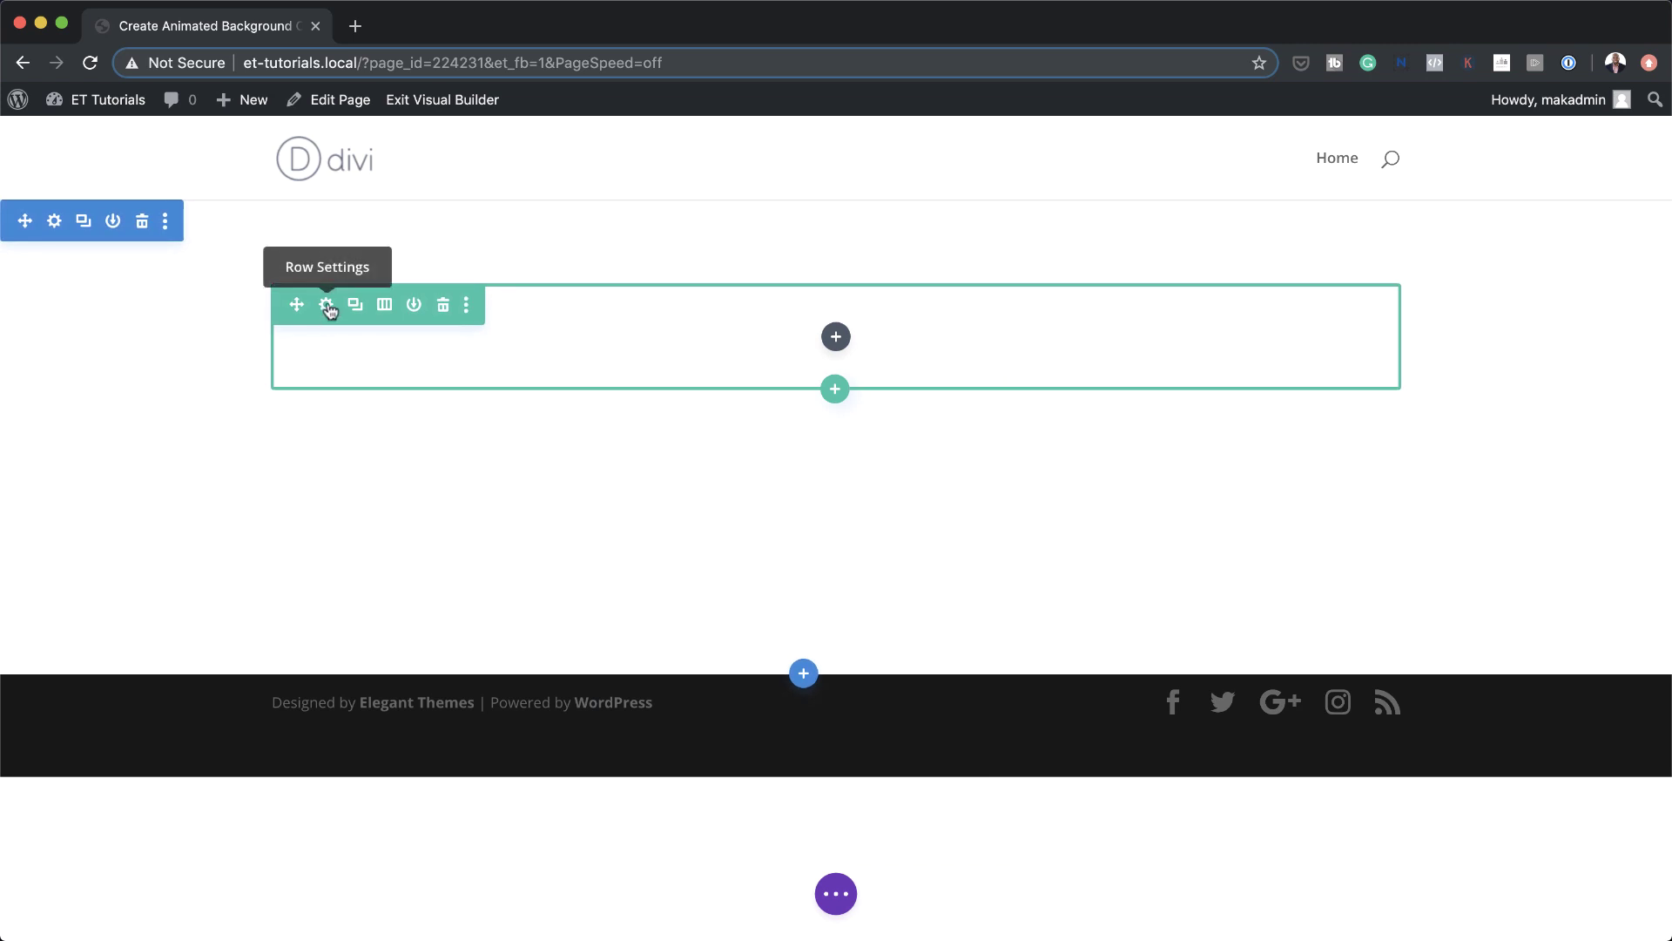
Enable a custom gutter width for the row and set it to 1
click(328, 306)
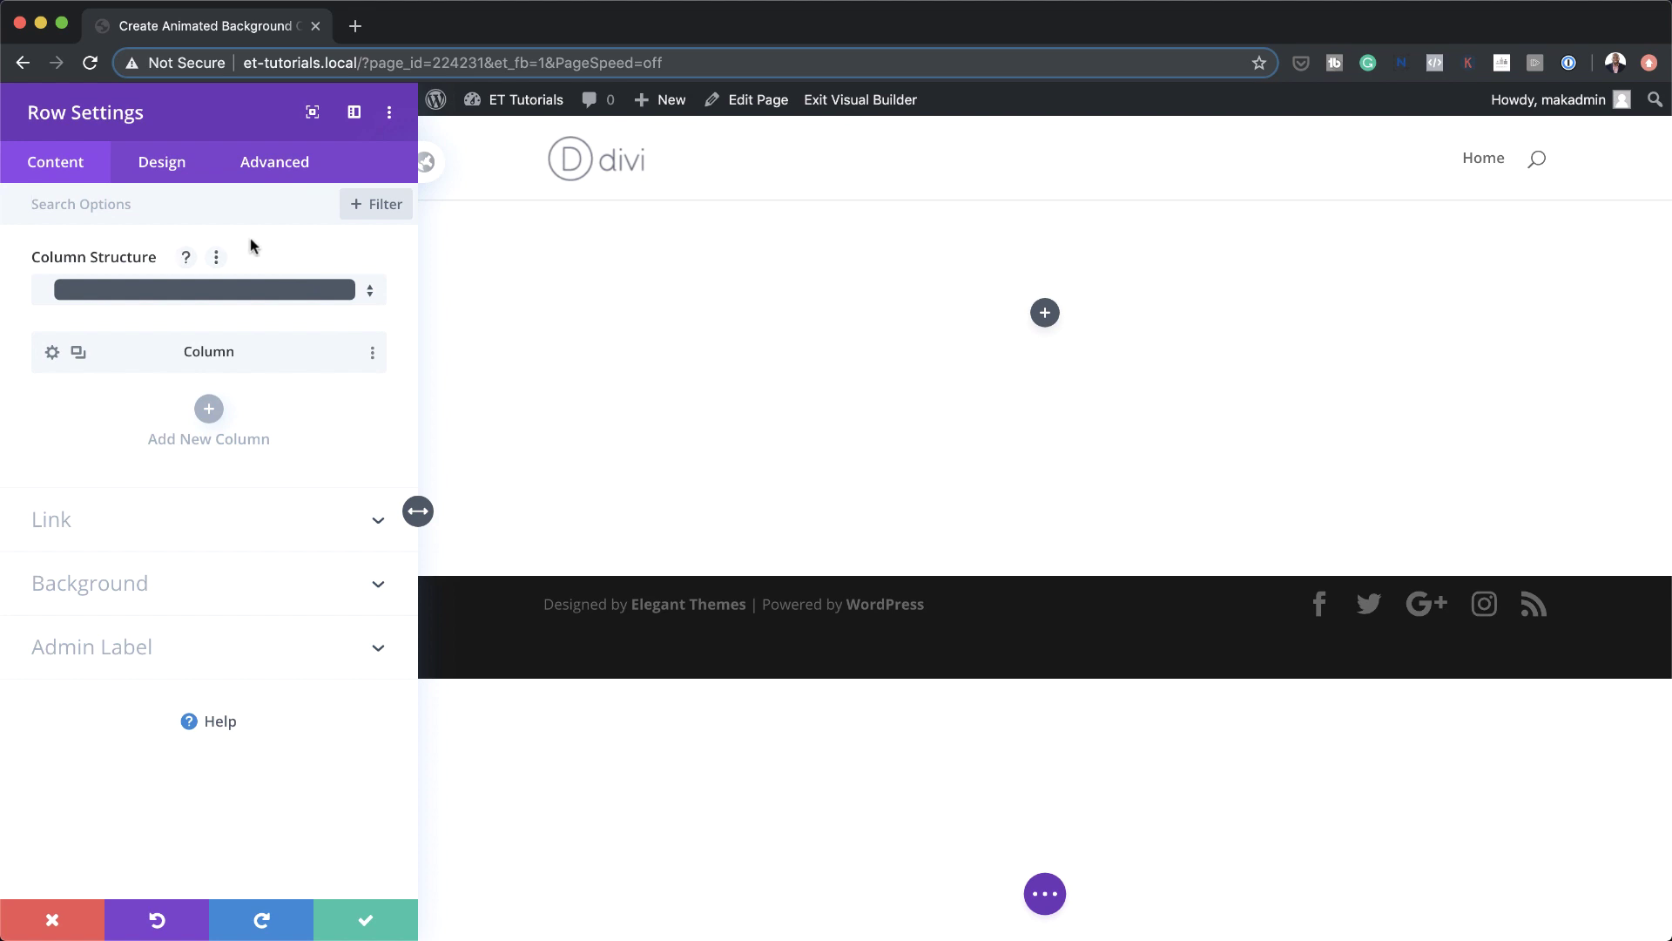
click(172, 169)
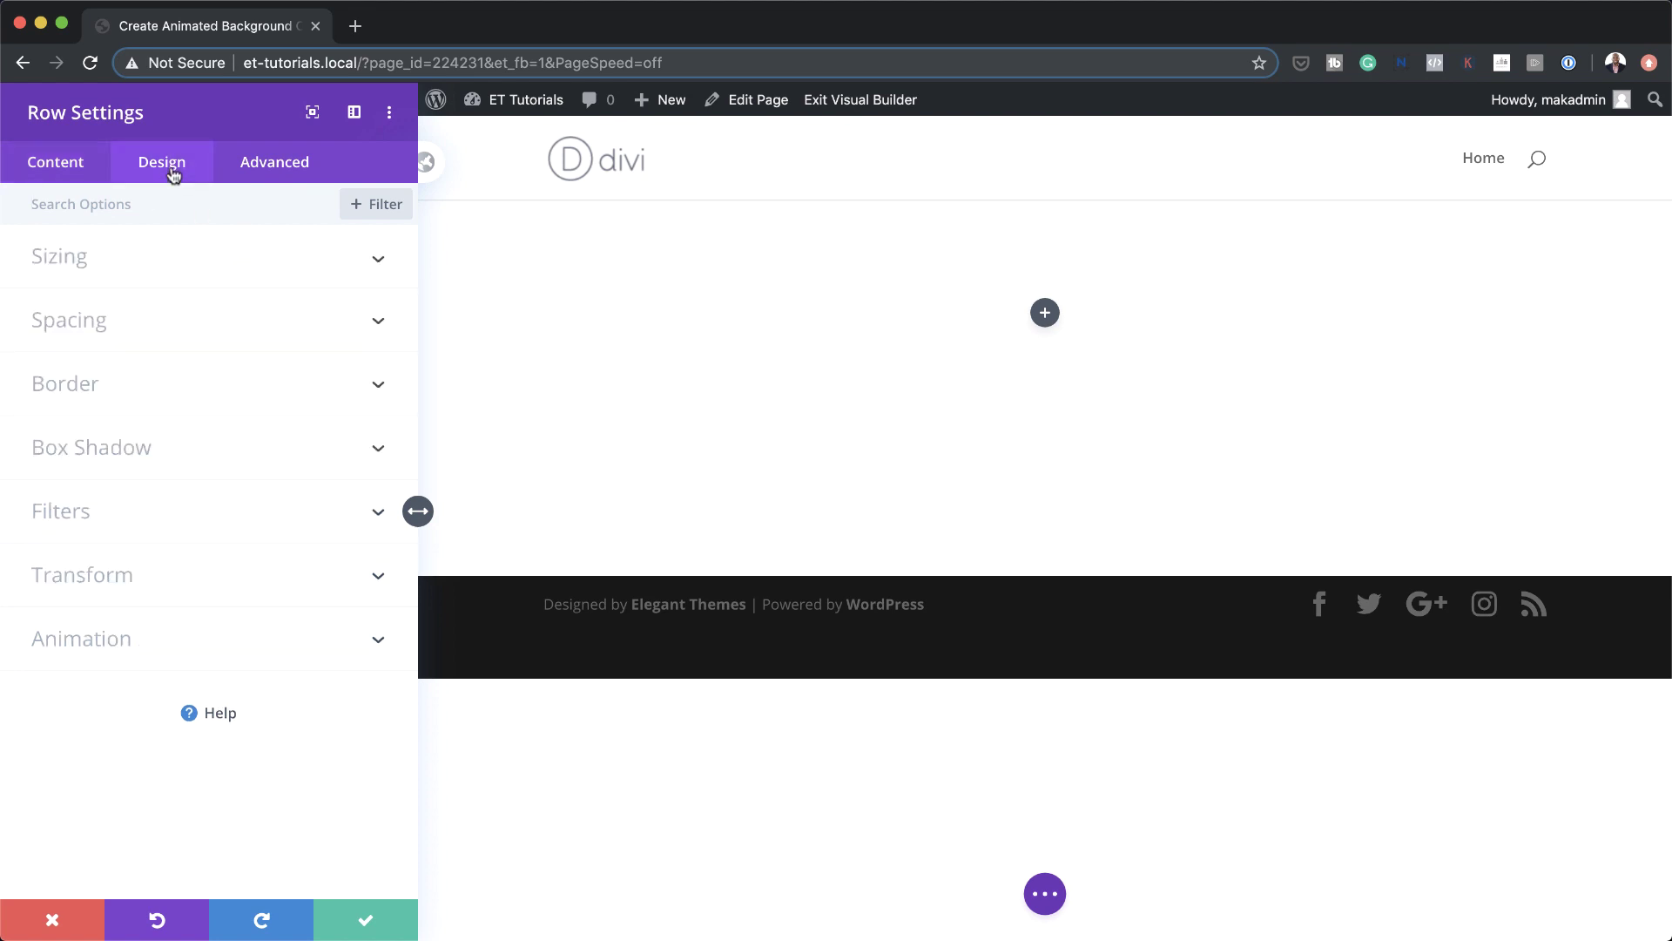
click(91, 261)
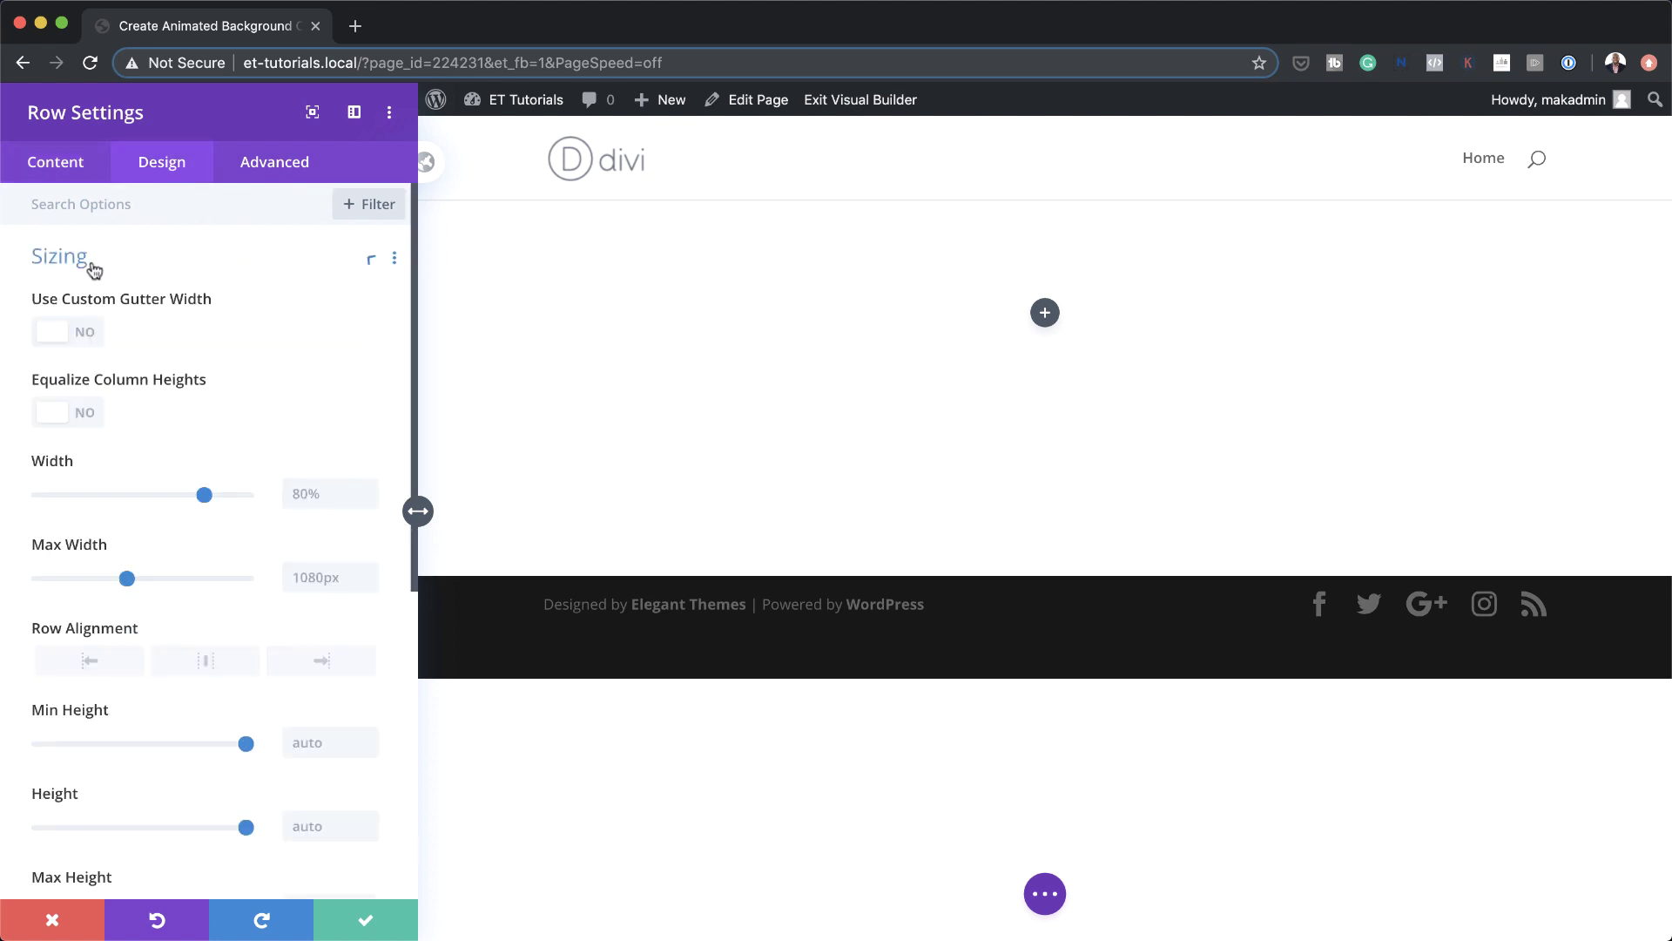
click(87, 338)
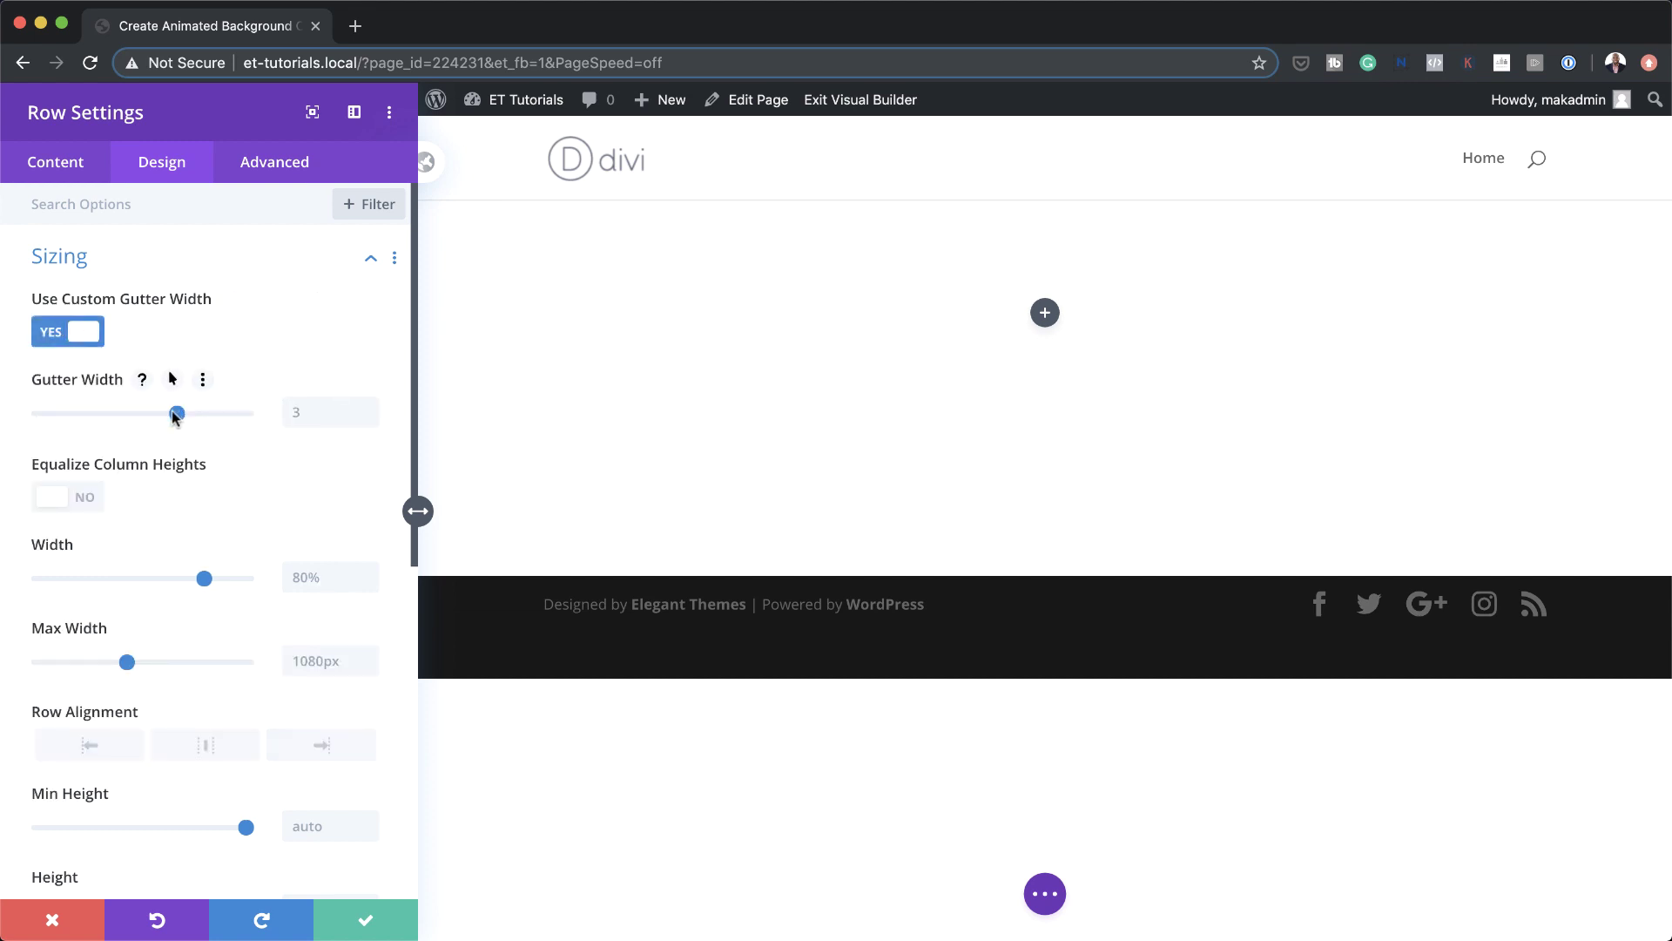
drag(179, 414, 44, 417)
scroll(340, 566, down, 10)
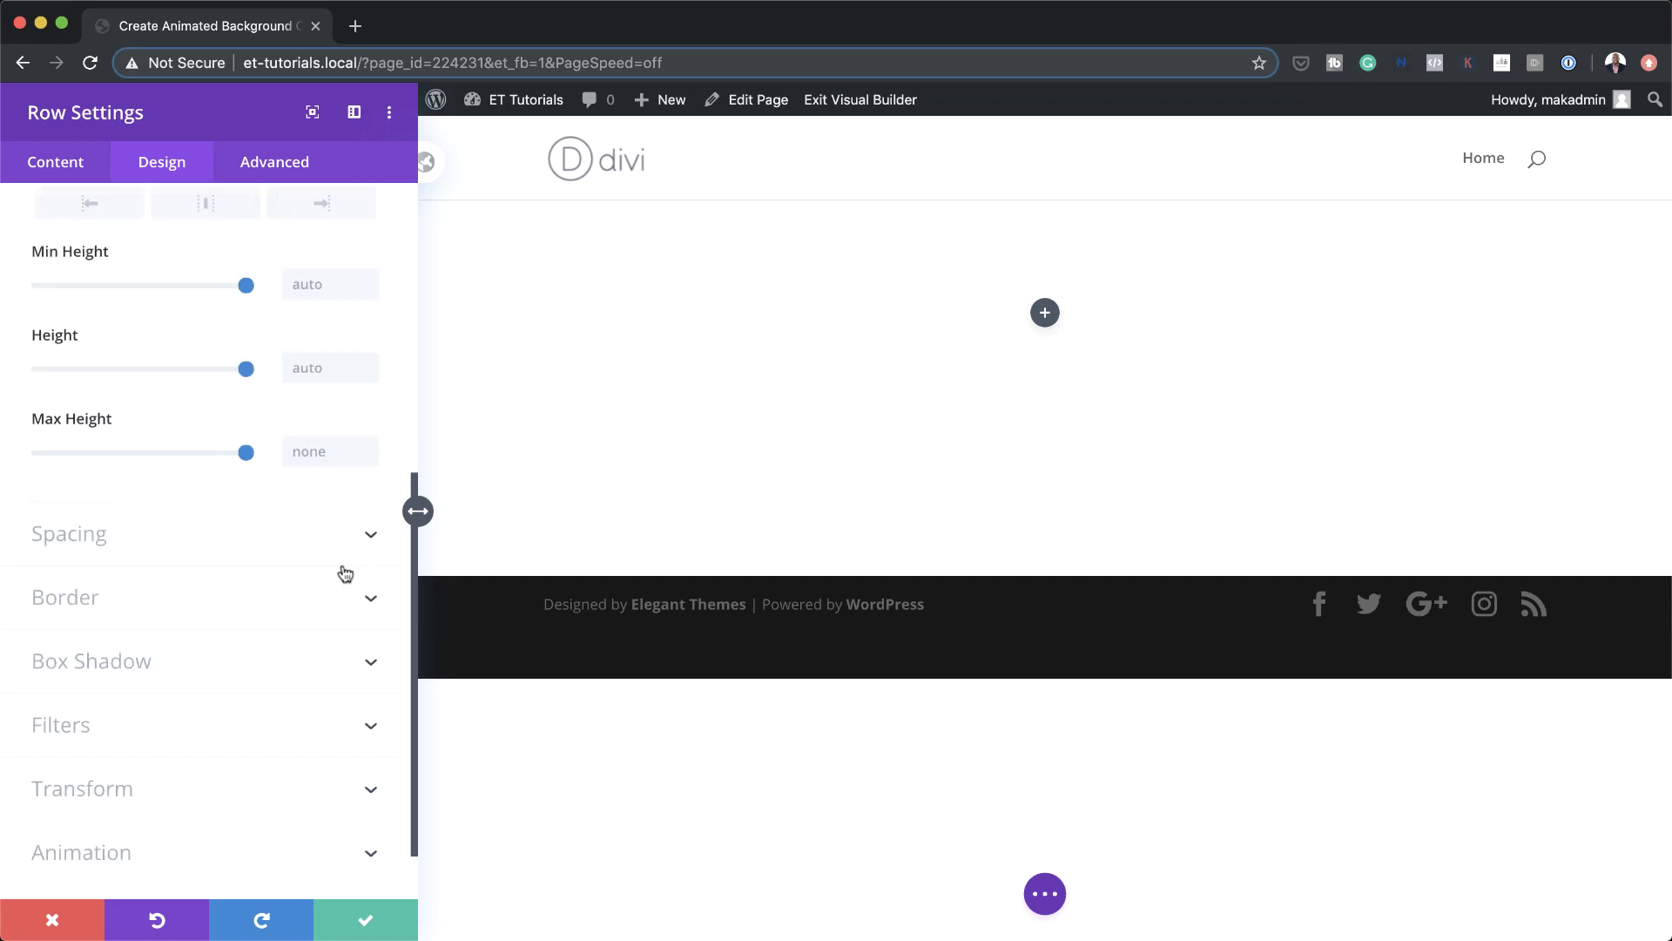
click(140, 549)
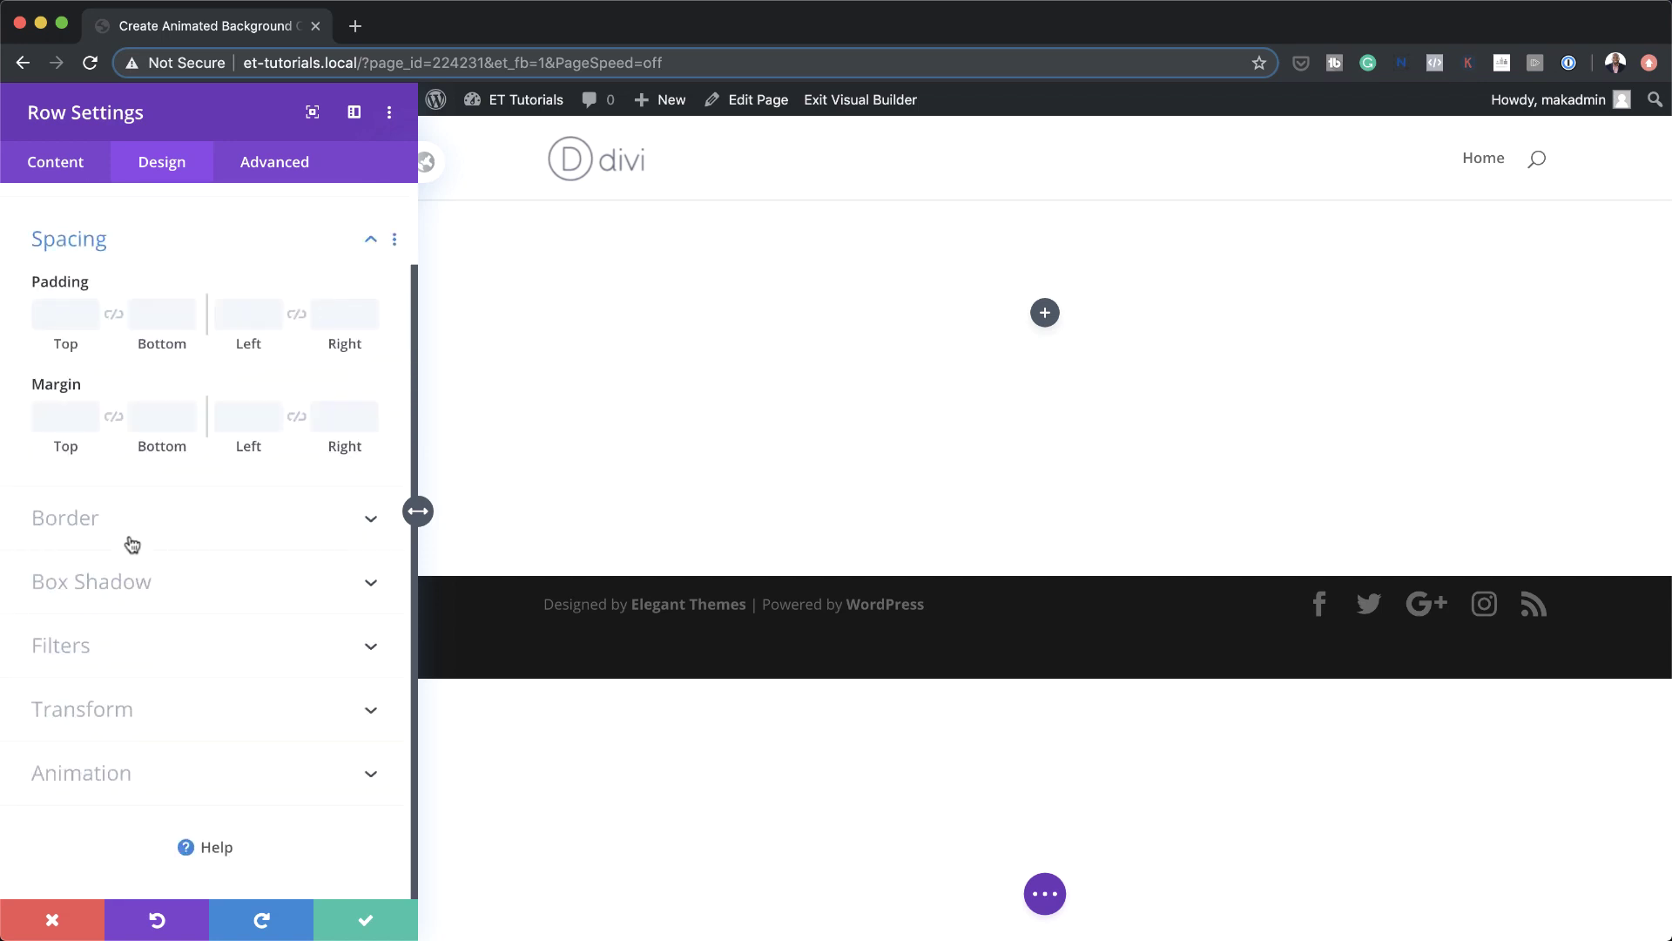
scroll(157, 253, up, 2)
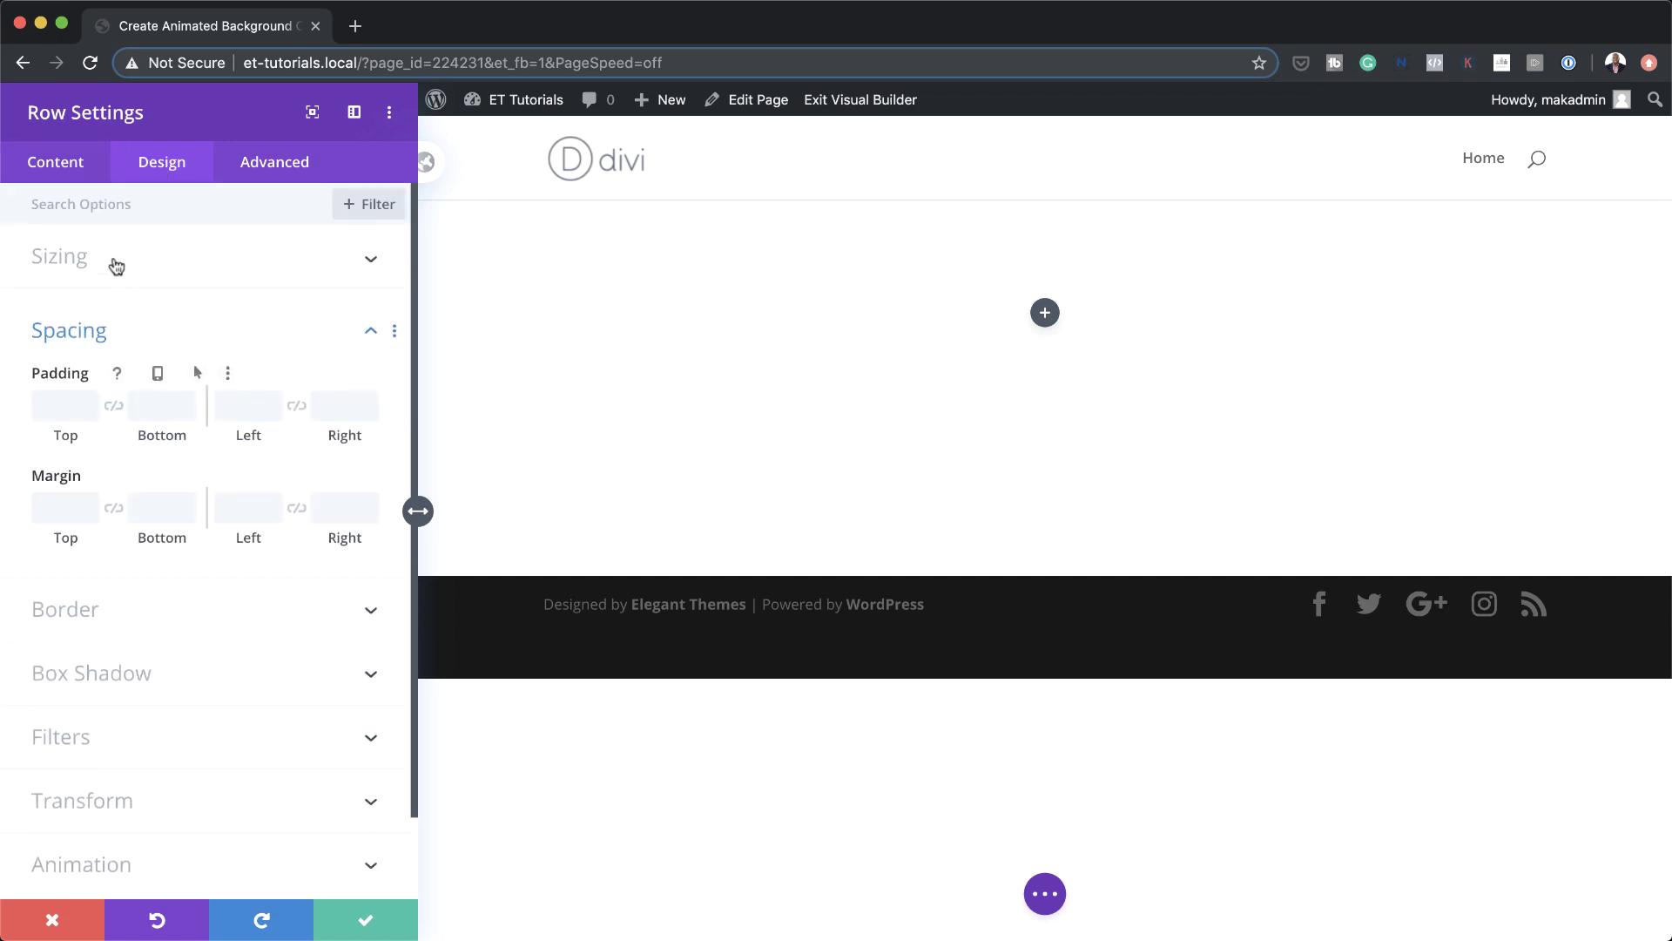
click(113, 260)
Set both the row's width and max width to 100% and save the row settings
scroll(217, 479, down, 3)
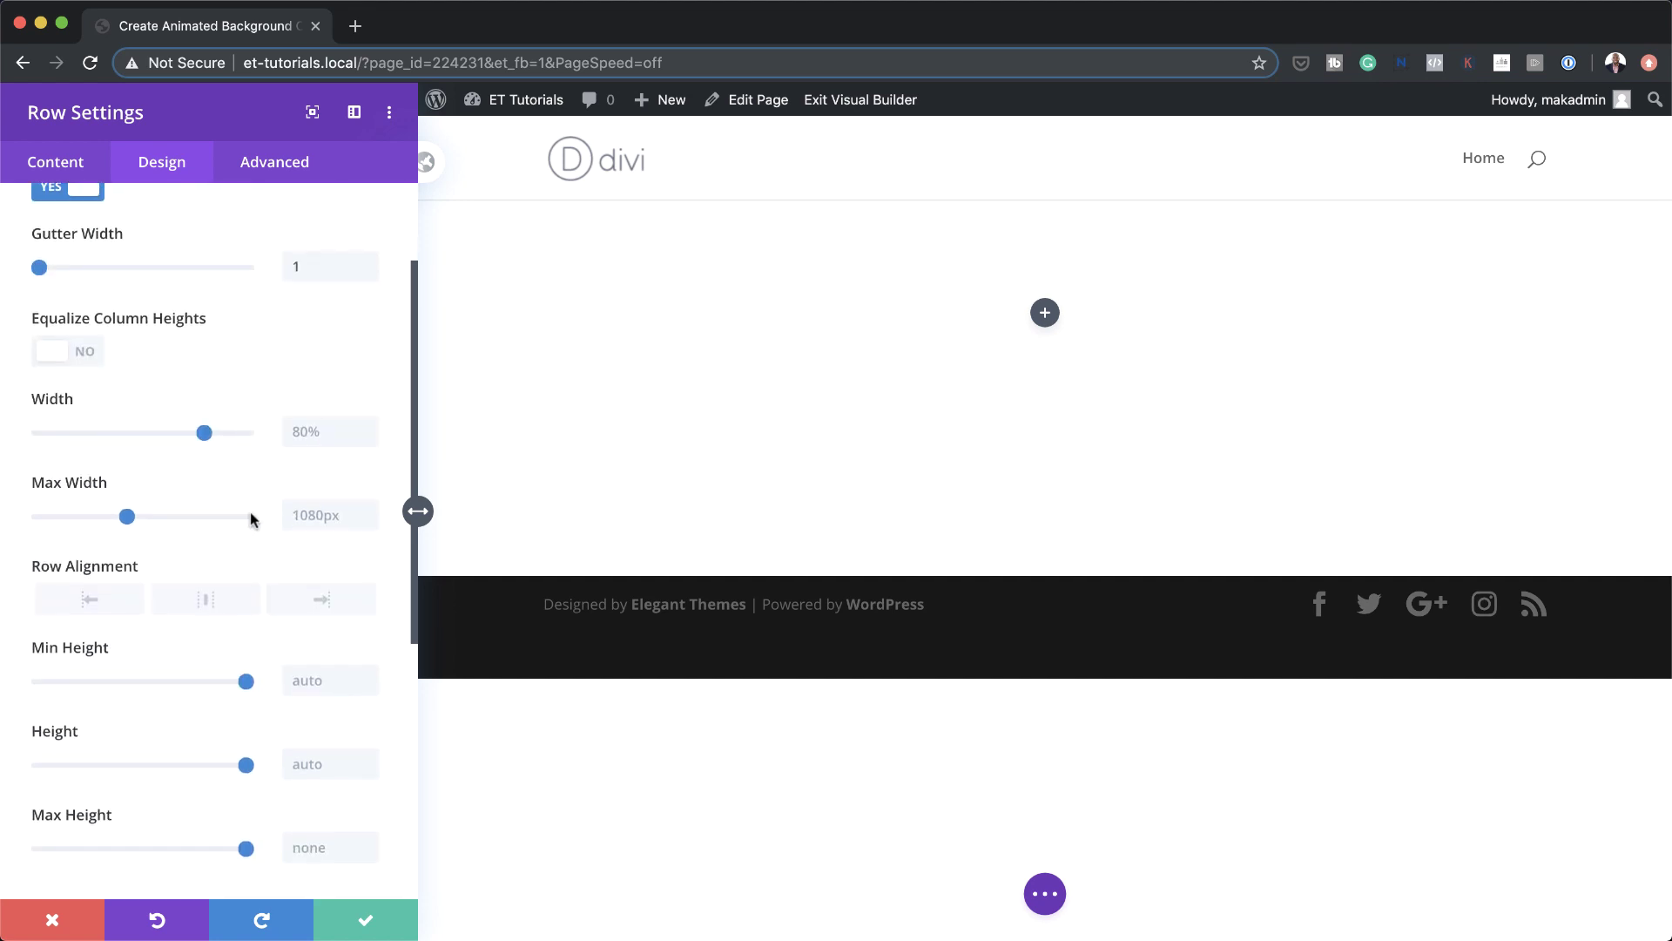
scroll(251, 519, down, 2)
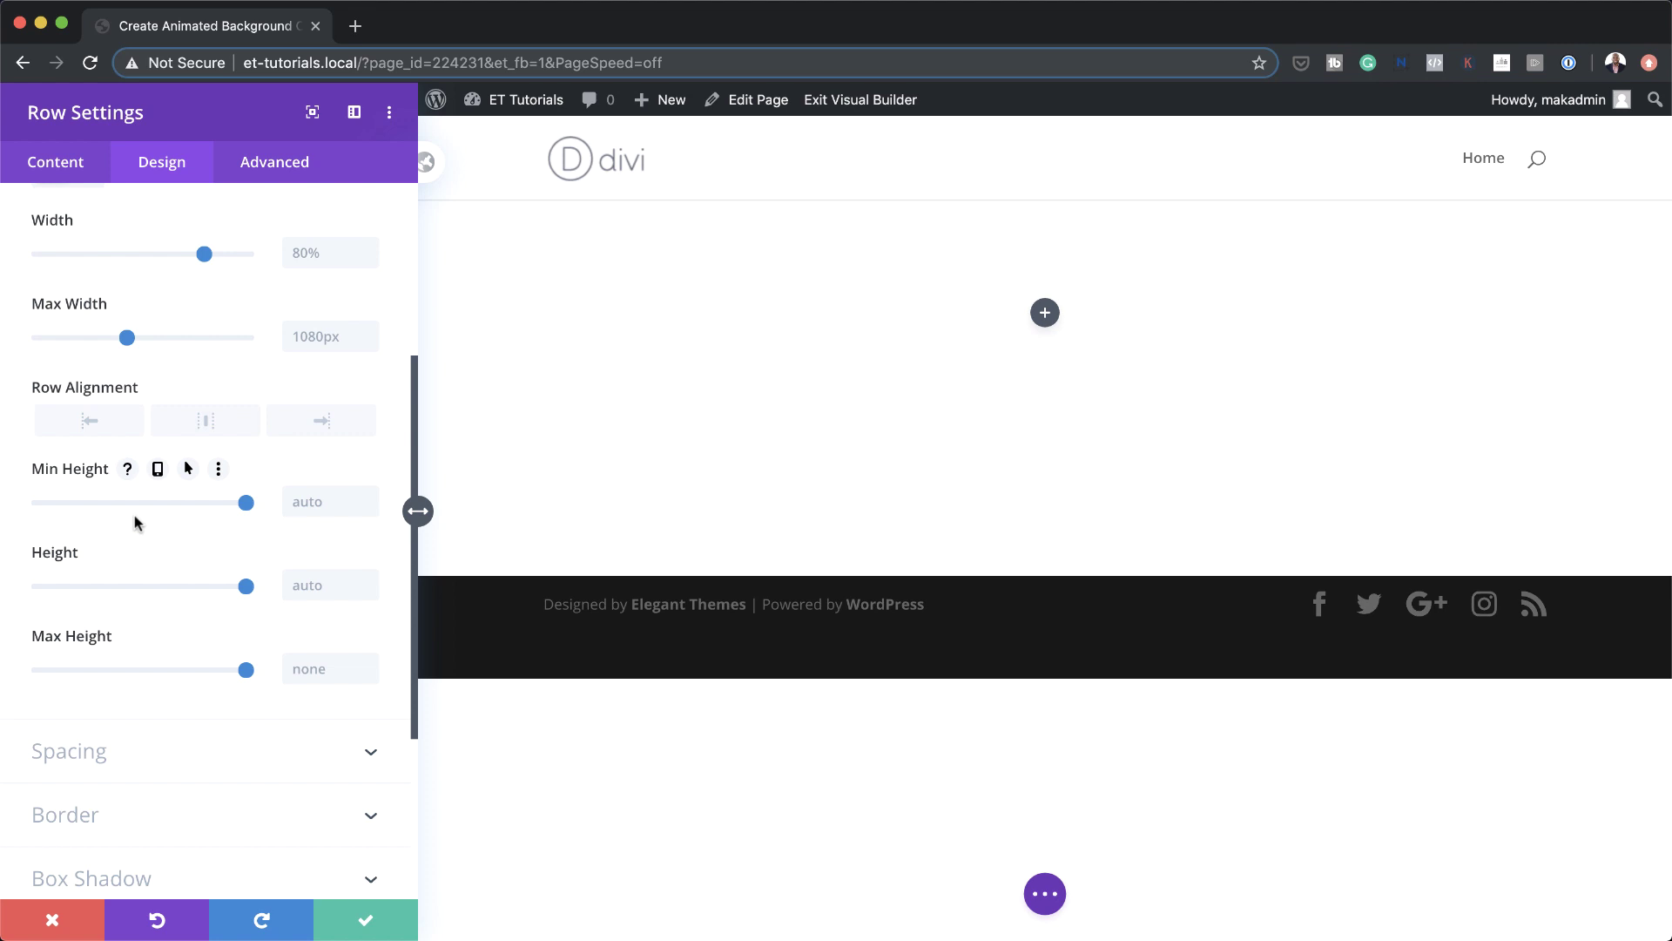
scroll(384, 290, up, 1)
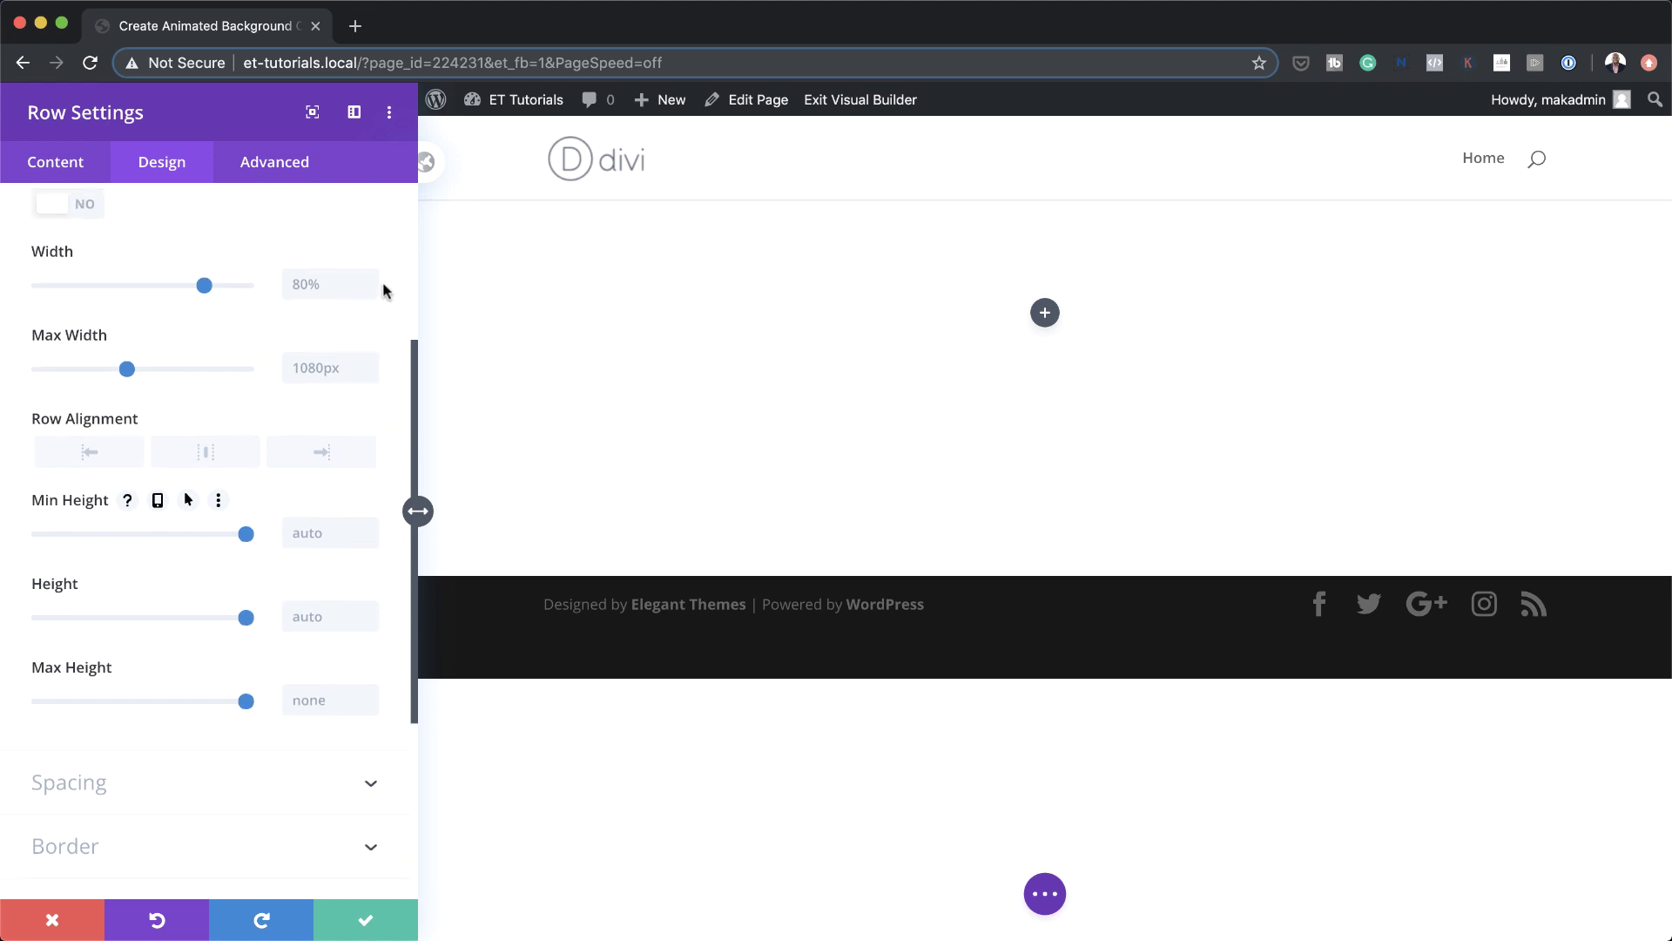
click(330, 284)
drag(203, 285, 272, 294)
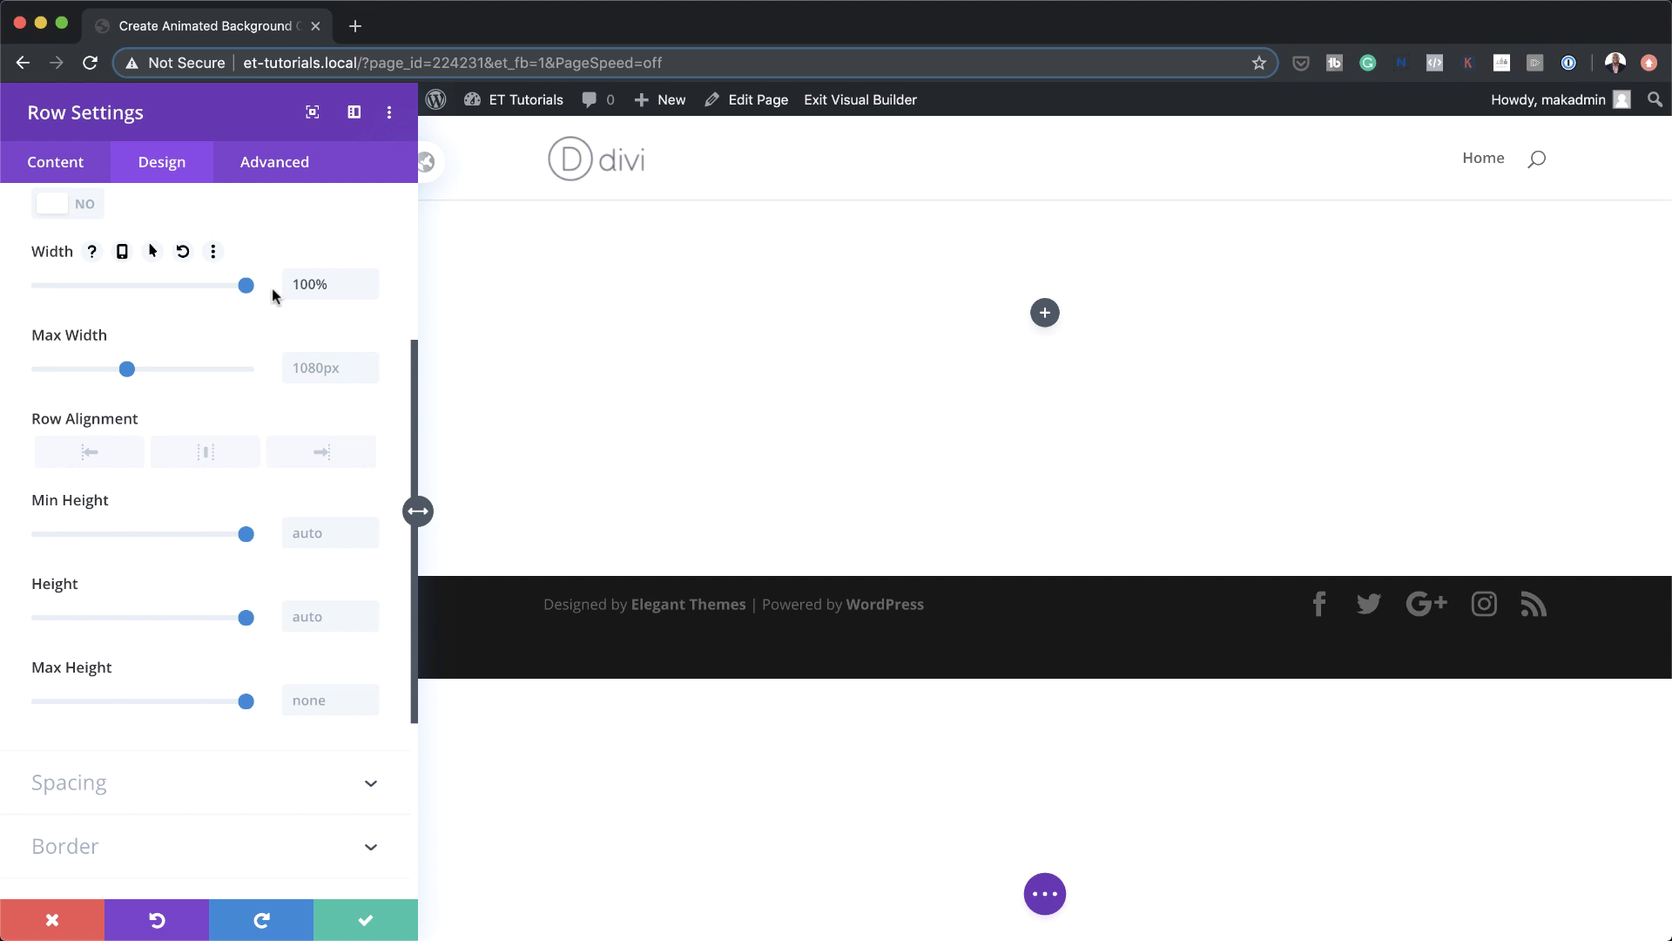
double_click(336, 280)
click(304, 371)
click(311, 412)
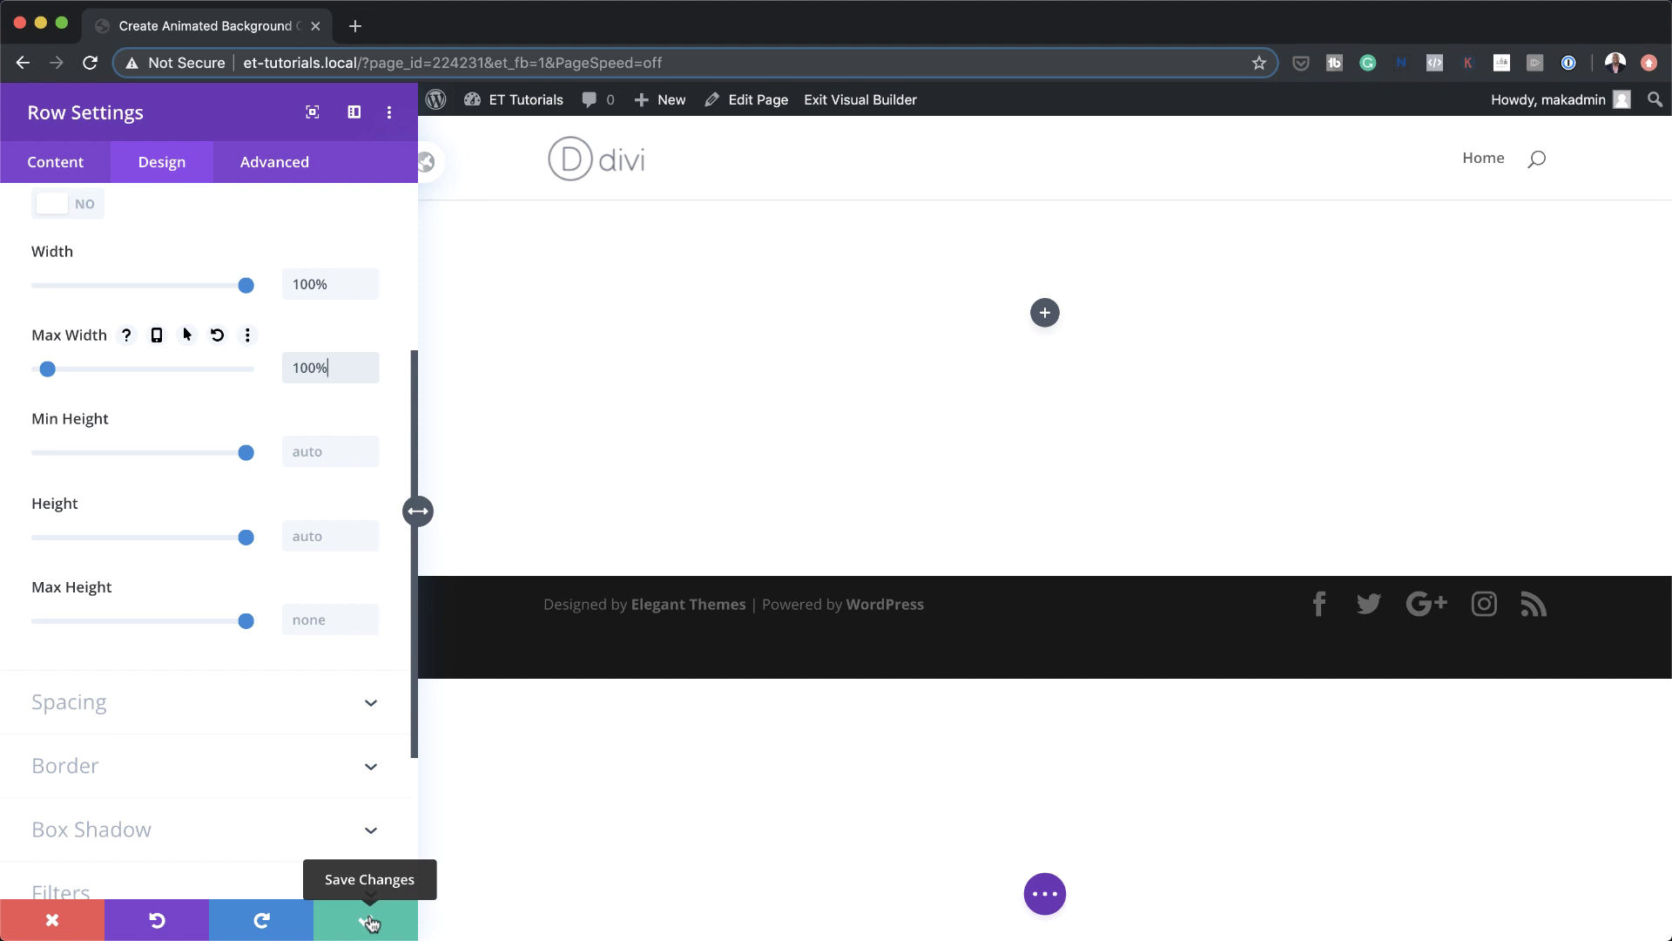
click(370, 921)
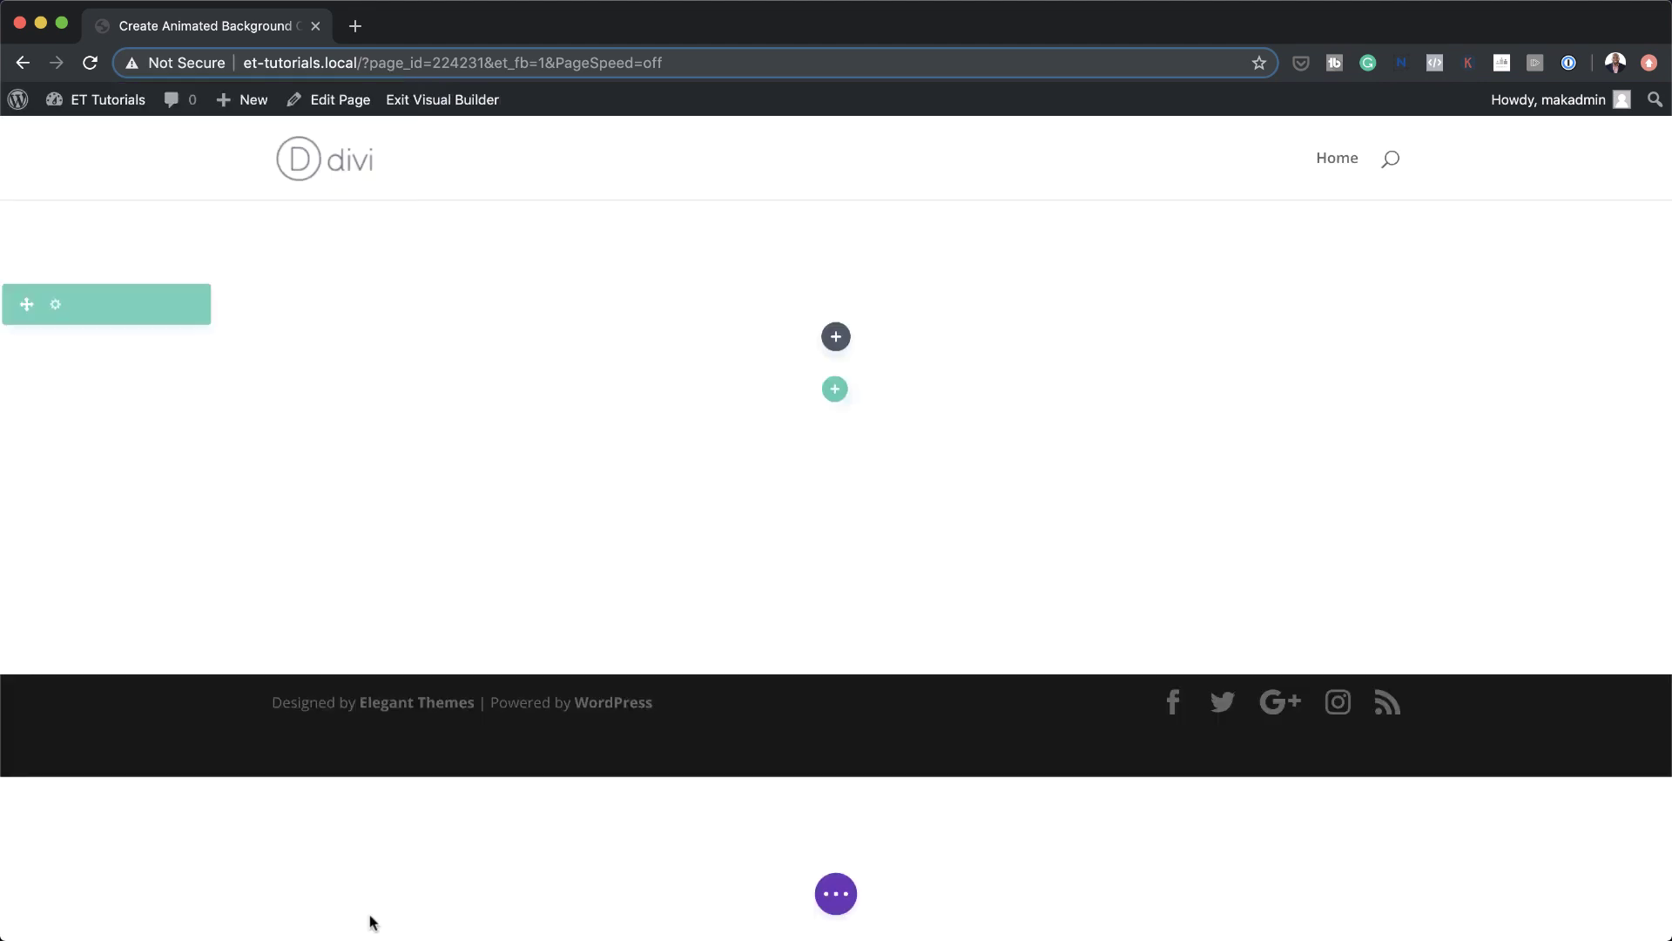
Insert a Divider module into the row and turn off Show Divider
click(835, 337)
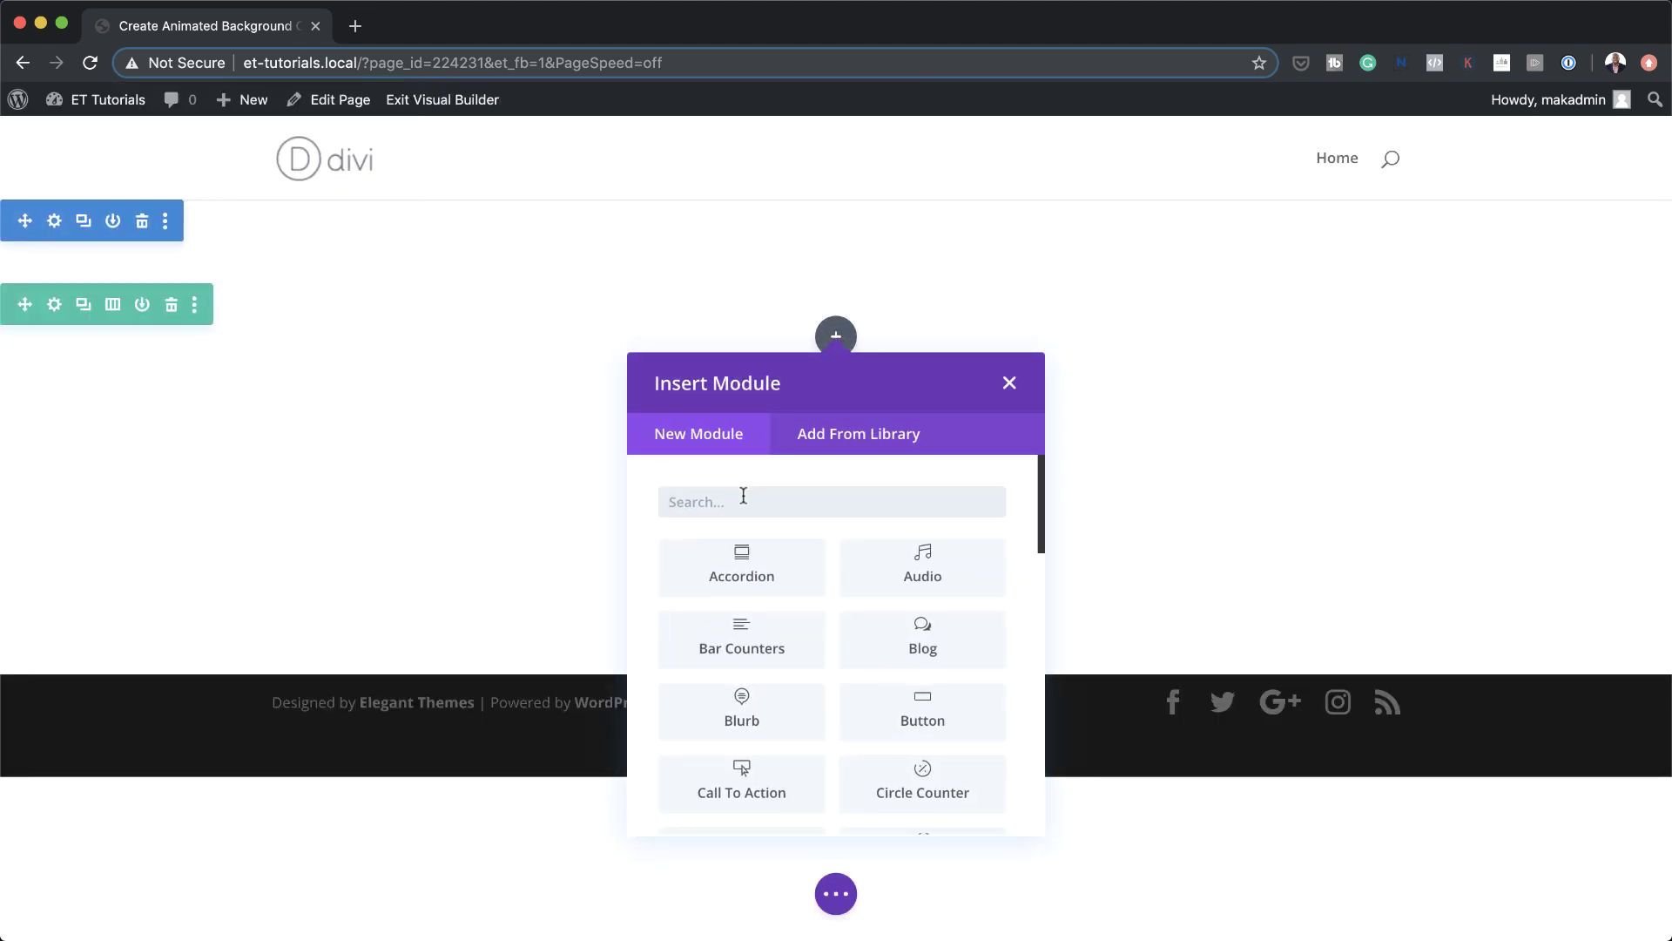
text(di)
click(743, 638)
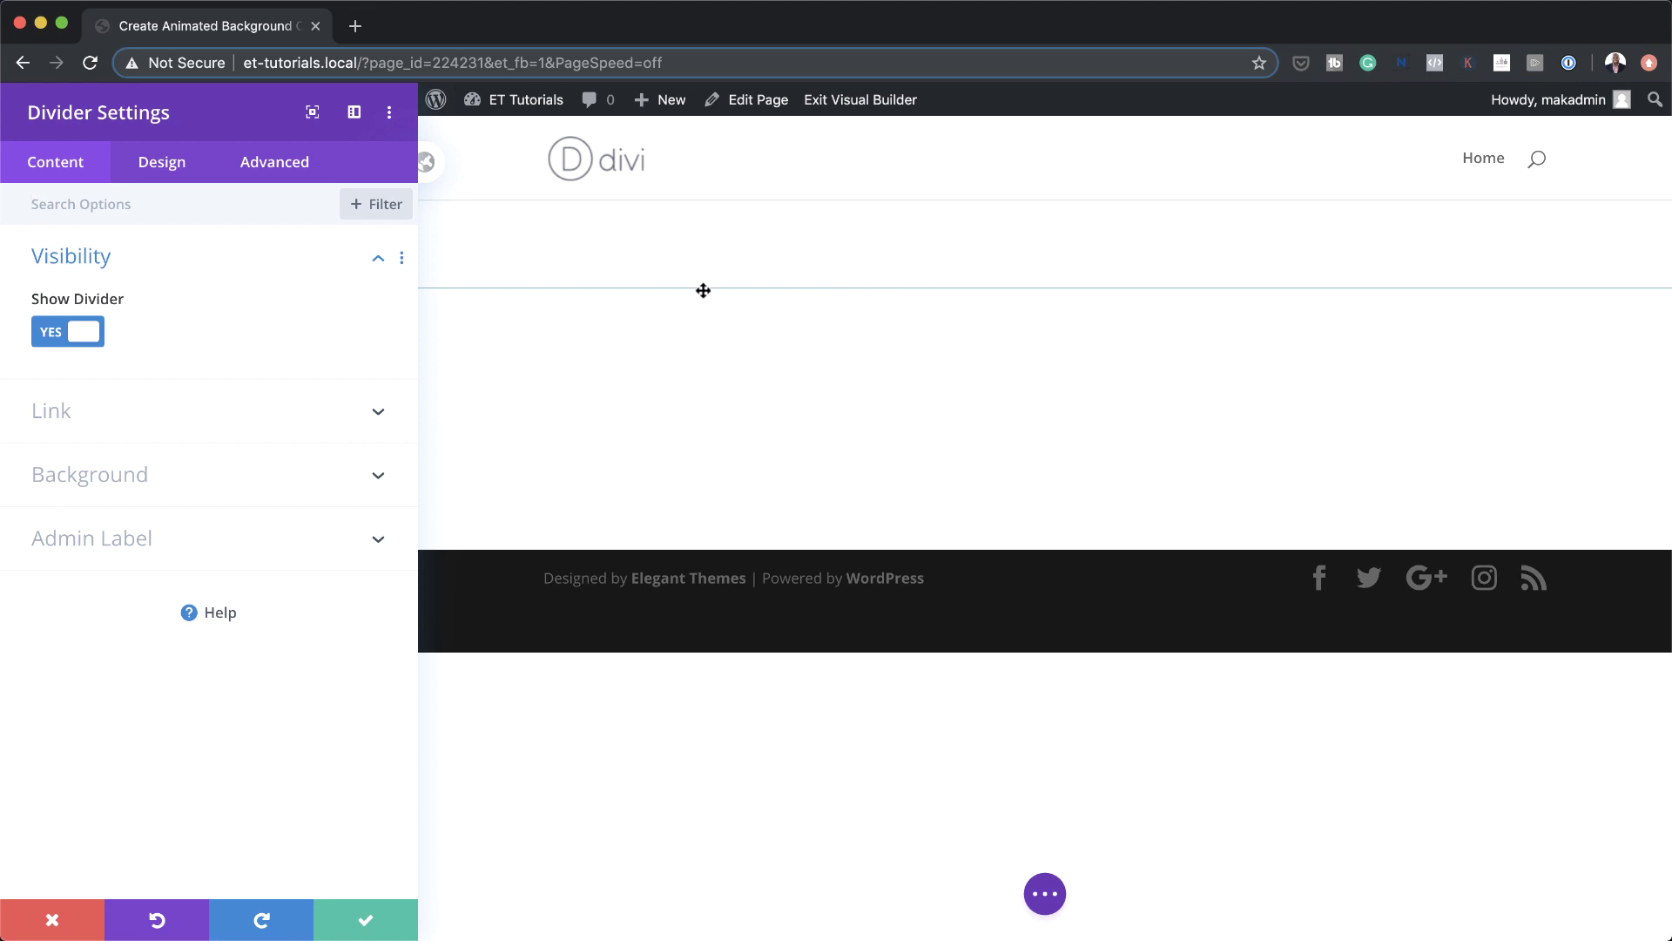
click(39, 334)
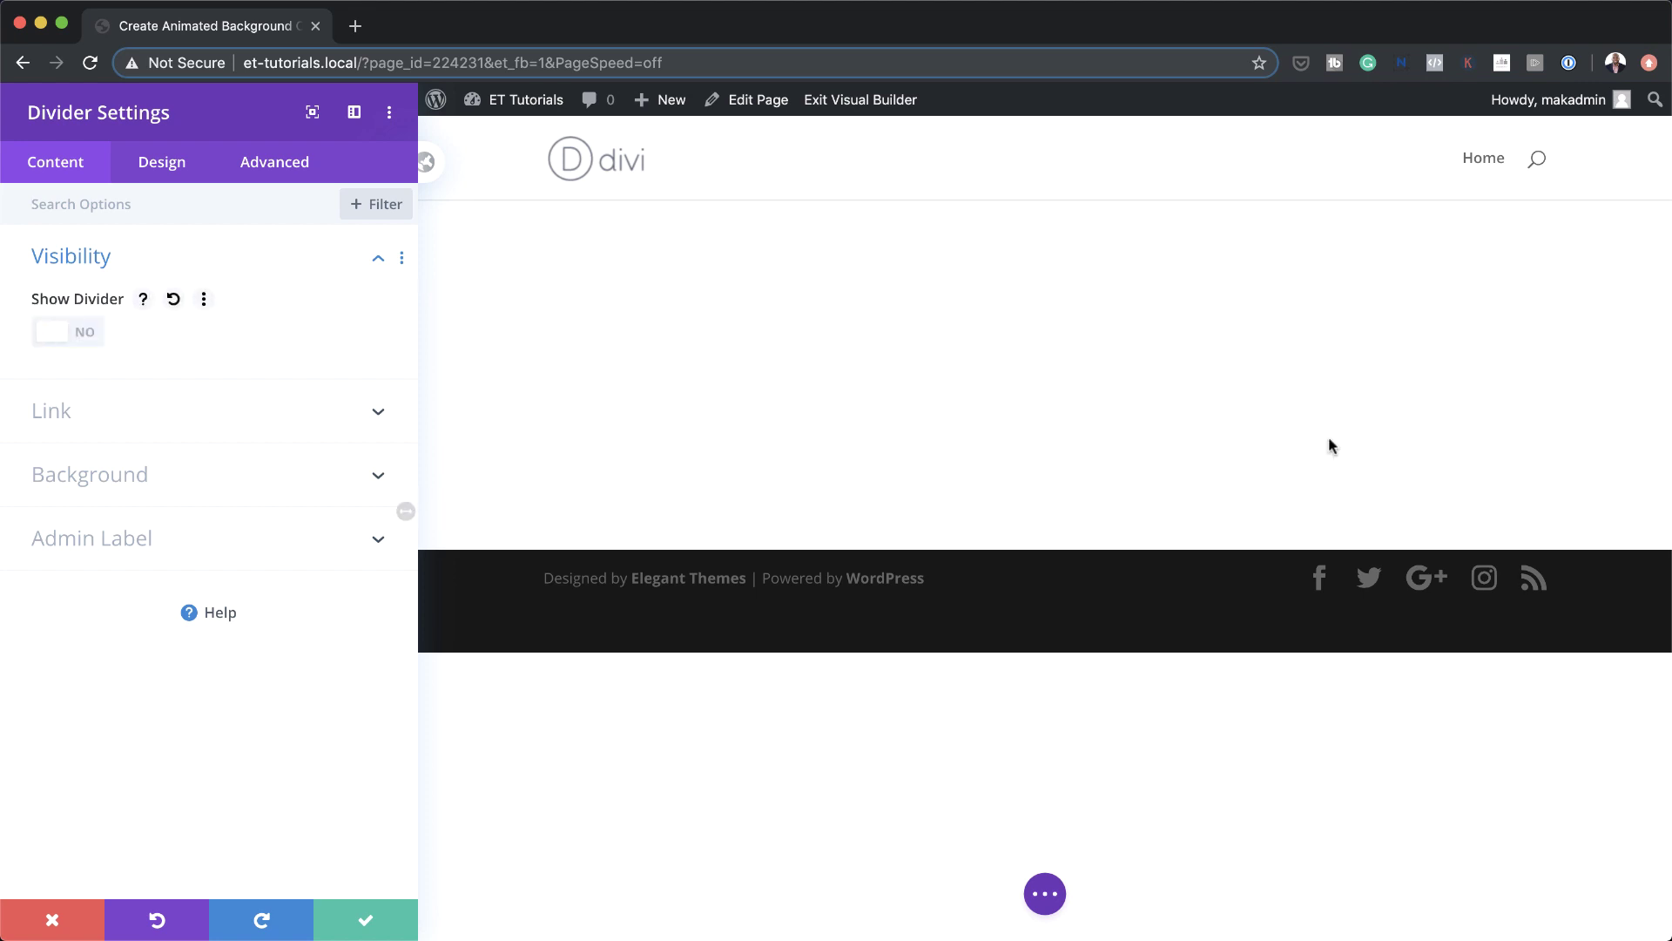
Give the divider module a solid background color of #212121
click(135, 478)
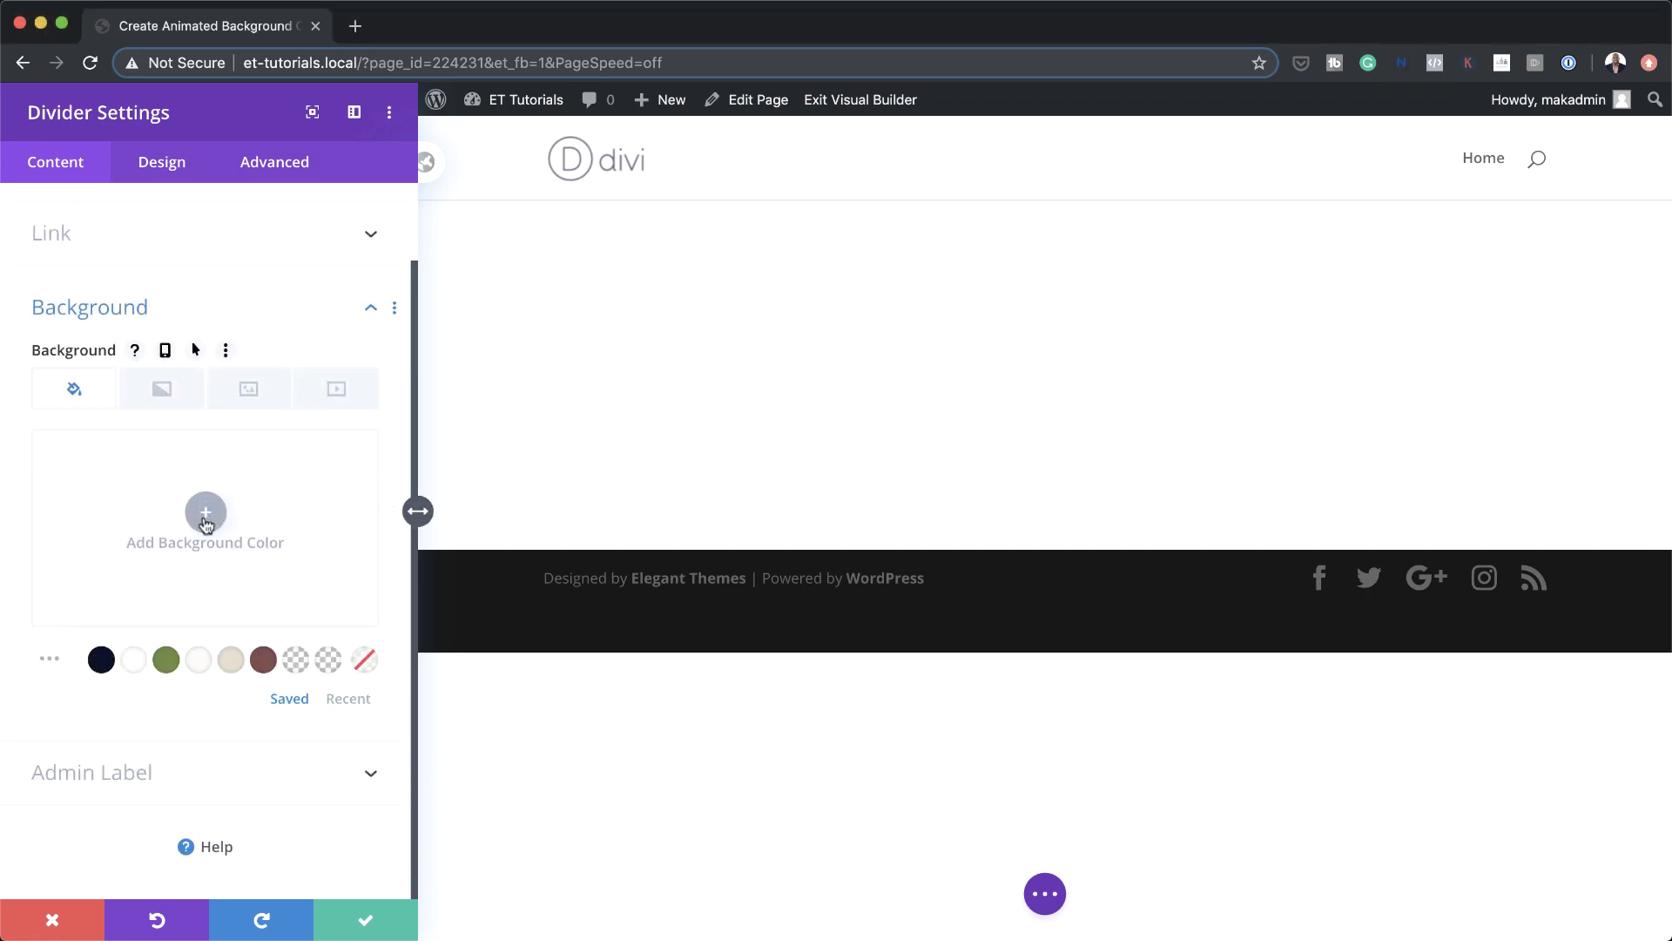
click(206, 519)
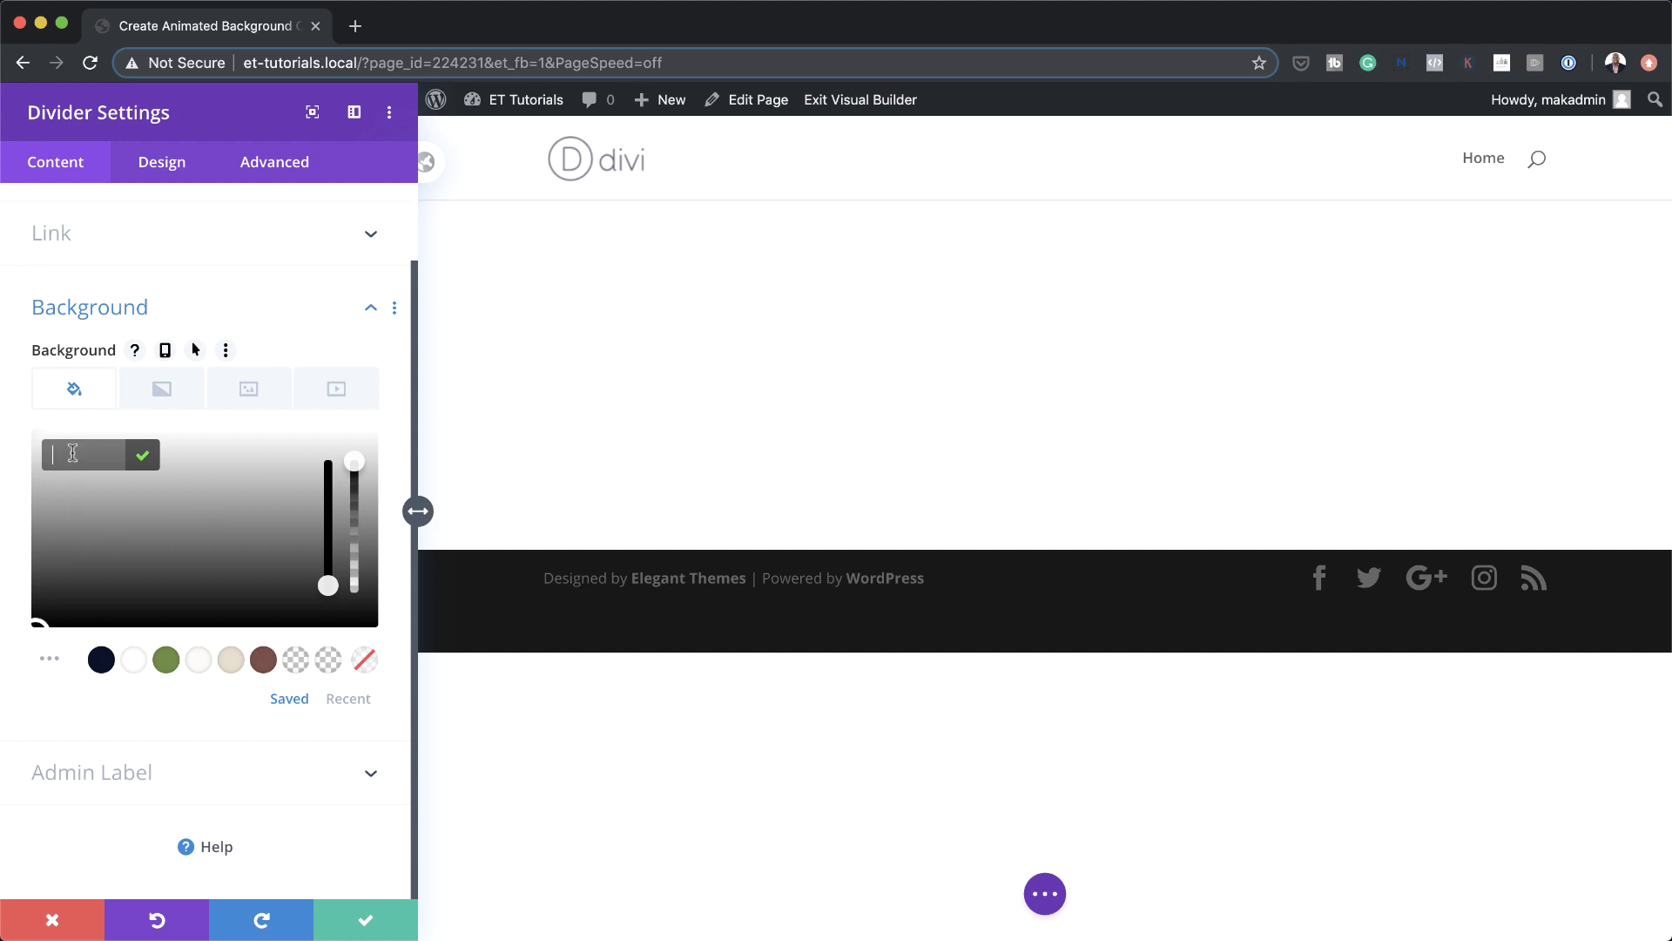
text(#212121)
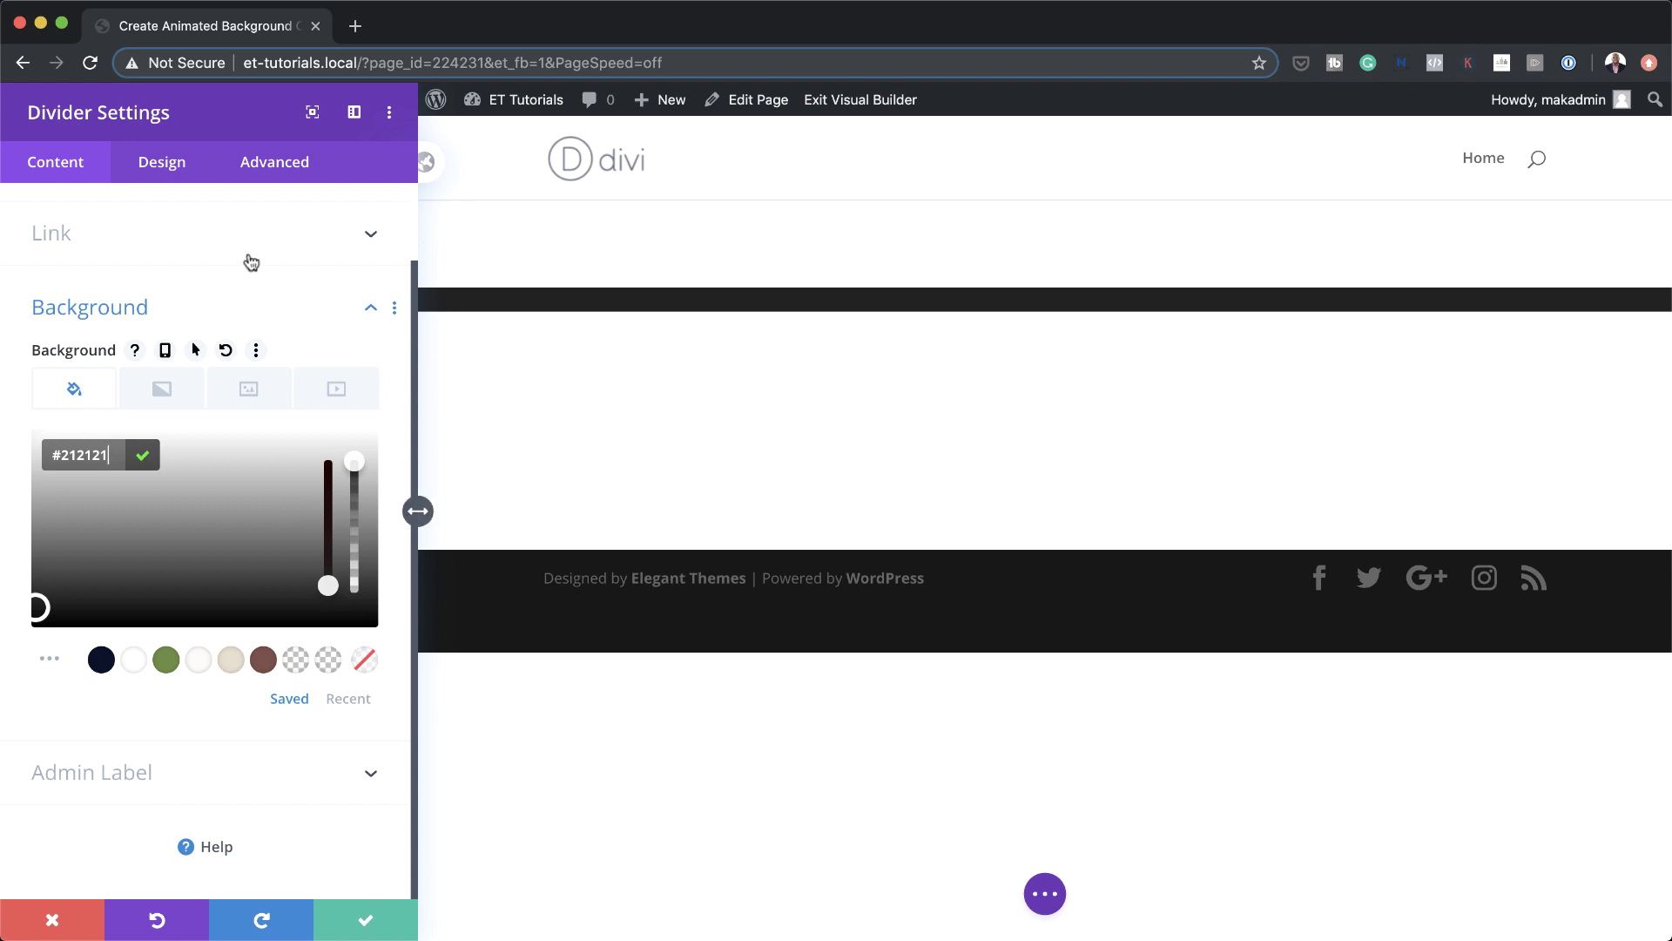
Set the divider's top padding to 30vh and link the bottom padding to the same value
click(171, 173)
click(112, 335)
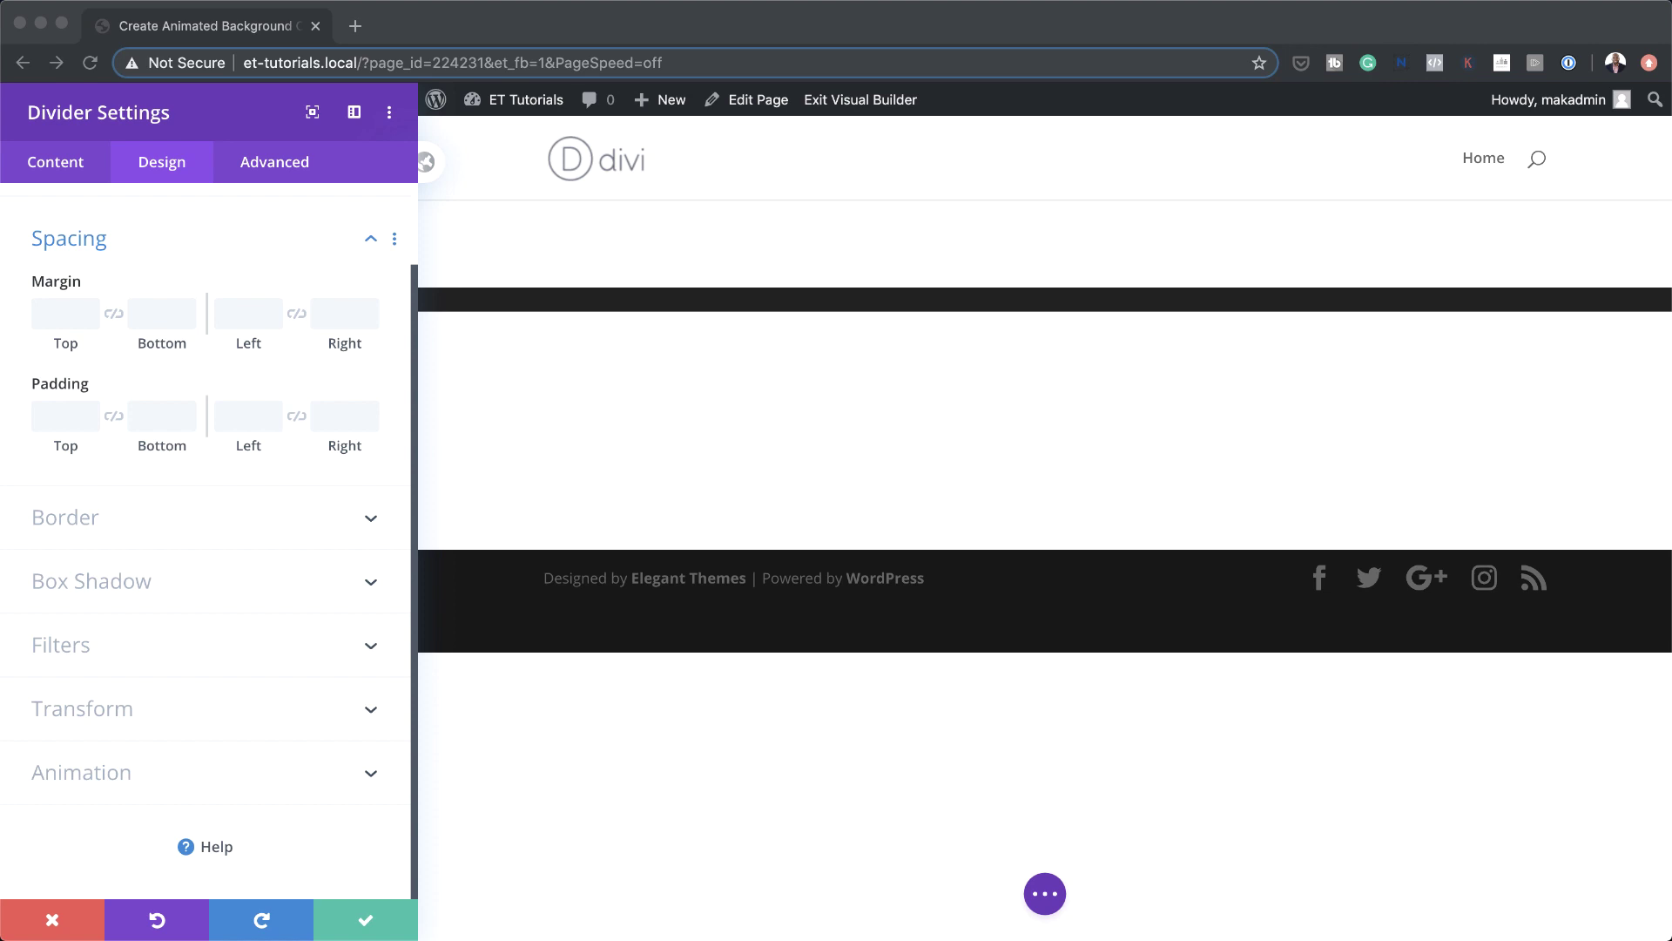
click(58, 417)
text(30vh)
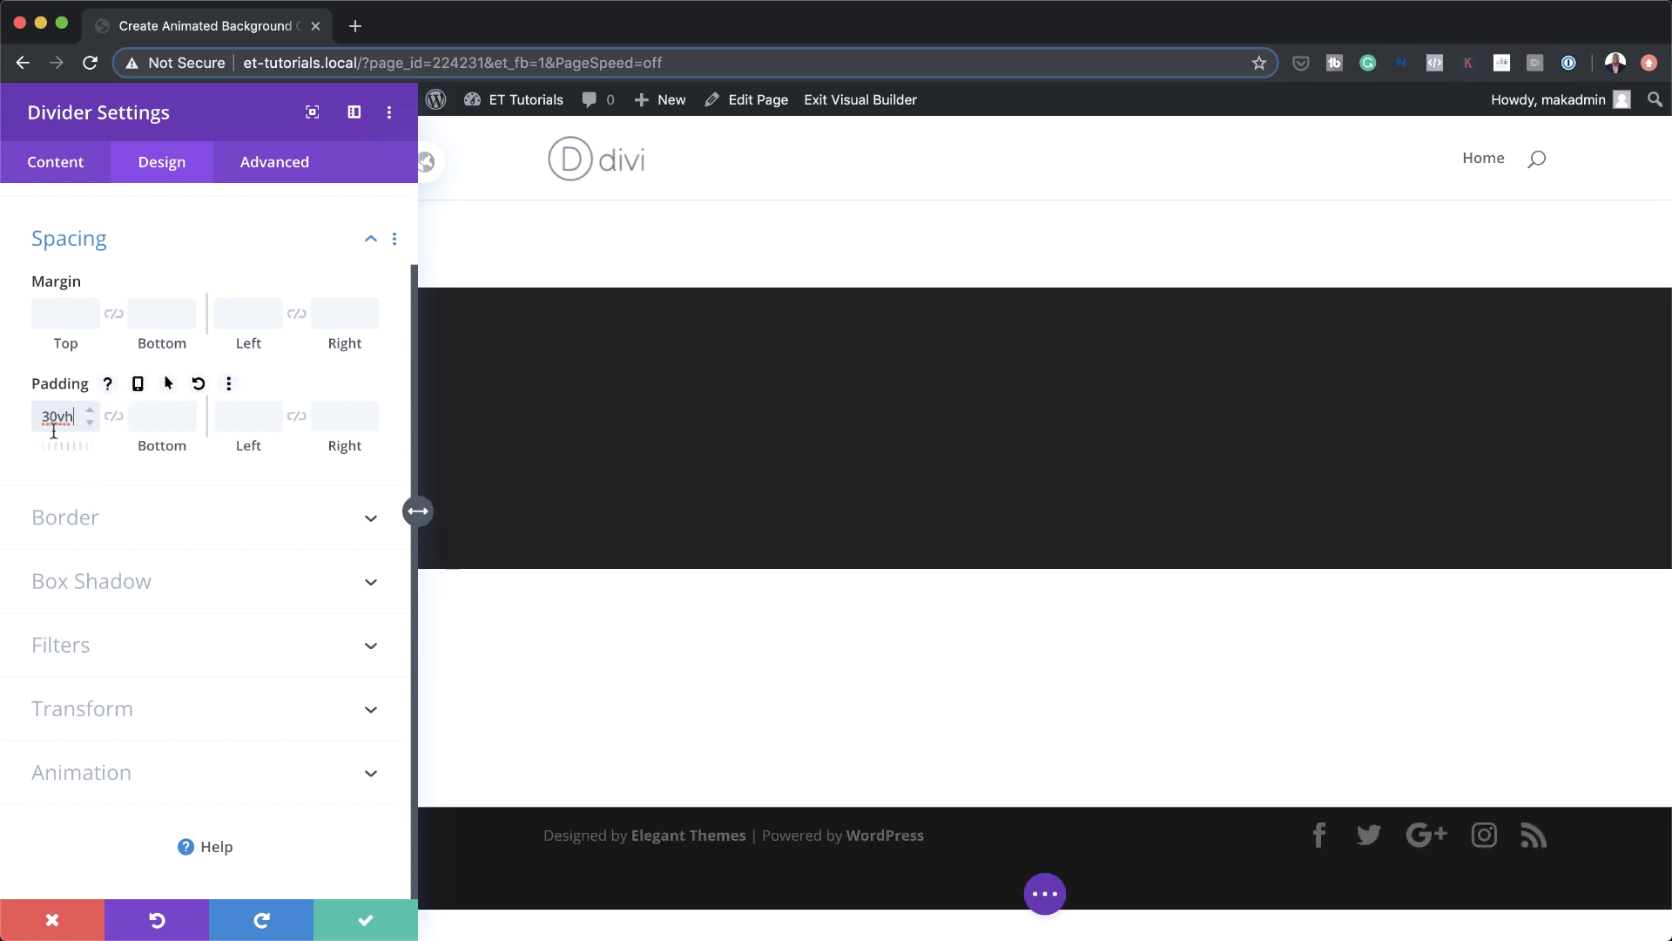
click(114, 417)
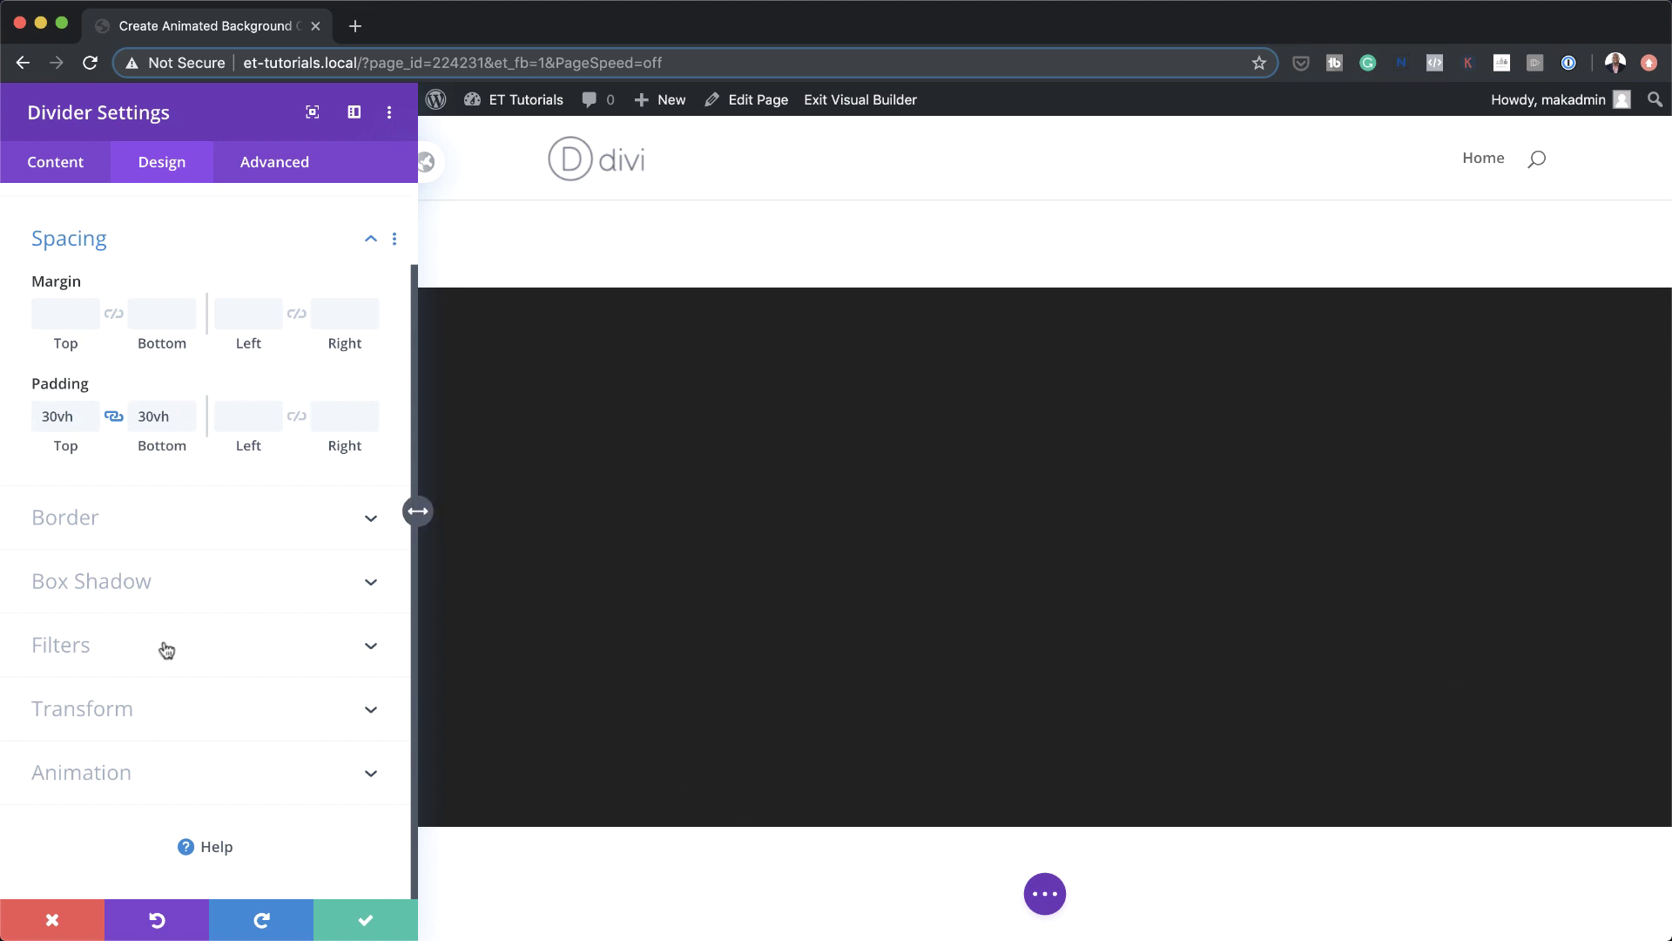
Give the divider a Slide animation with its direction set to Right
click(110, 765)
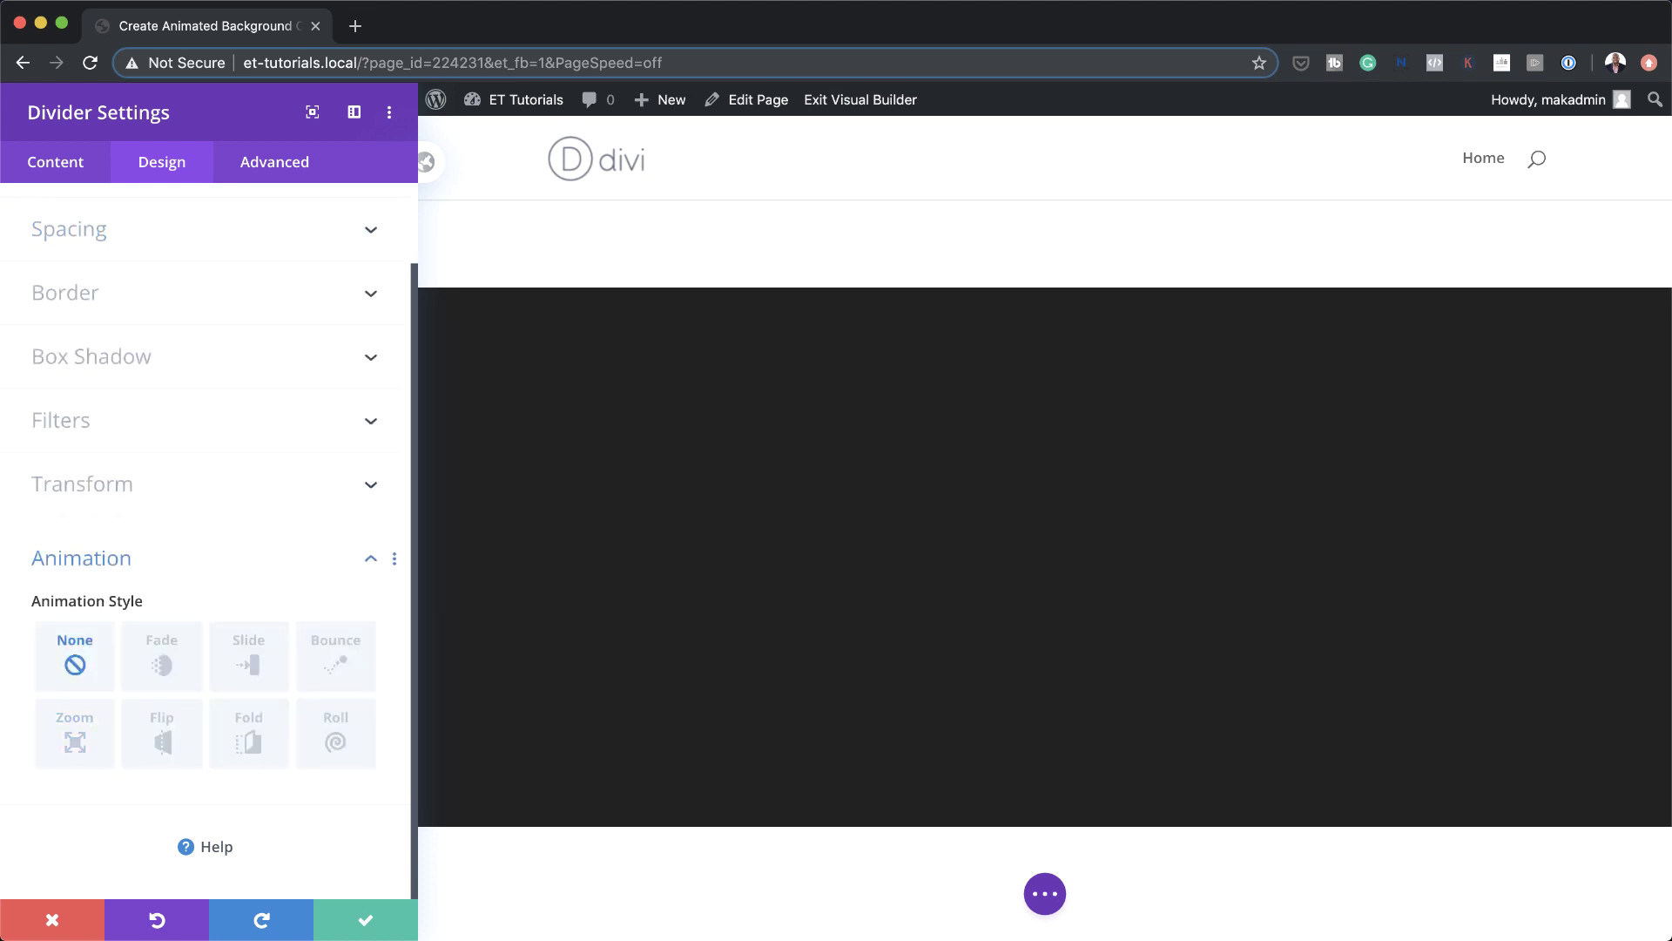
click(277, 660)
scroll(218, 649, down, 5)
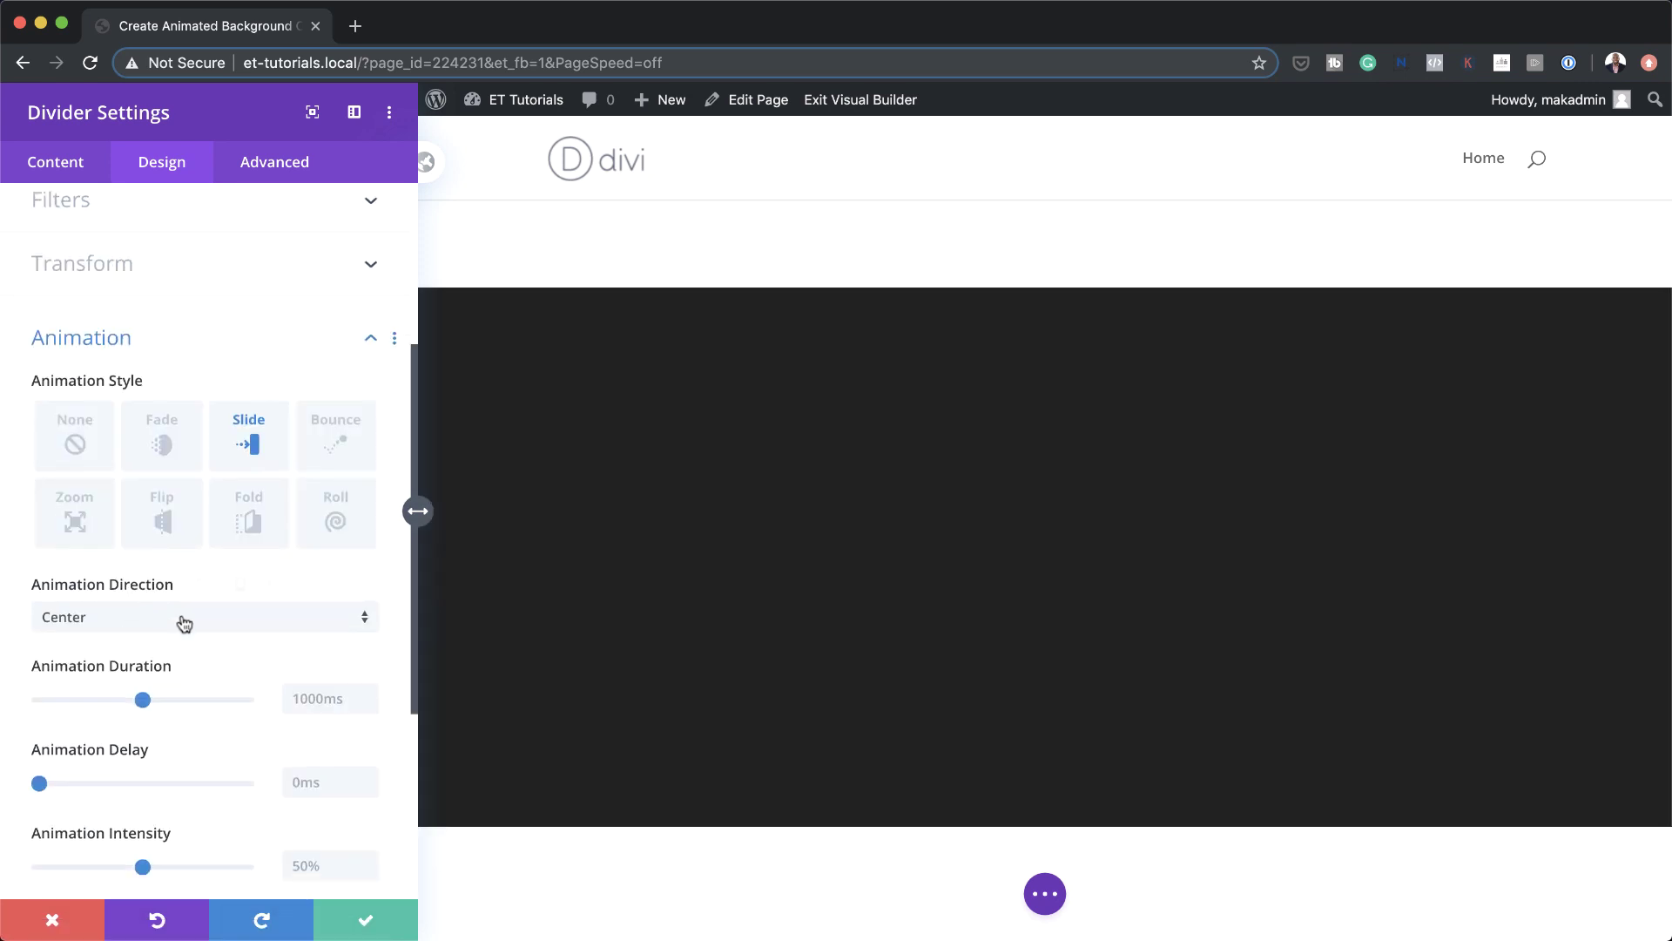
click(178, 623)
click(179, 672)
Set the divider's animation intensity to 88% and starting opacity to 100%, and save the module
scroll(180, 671, down, 5)
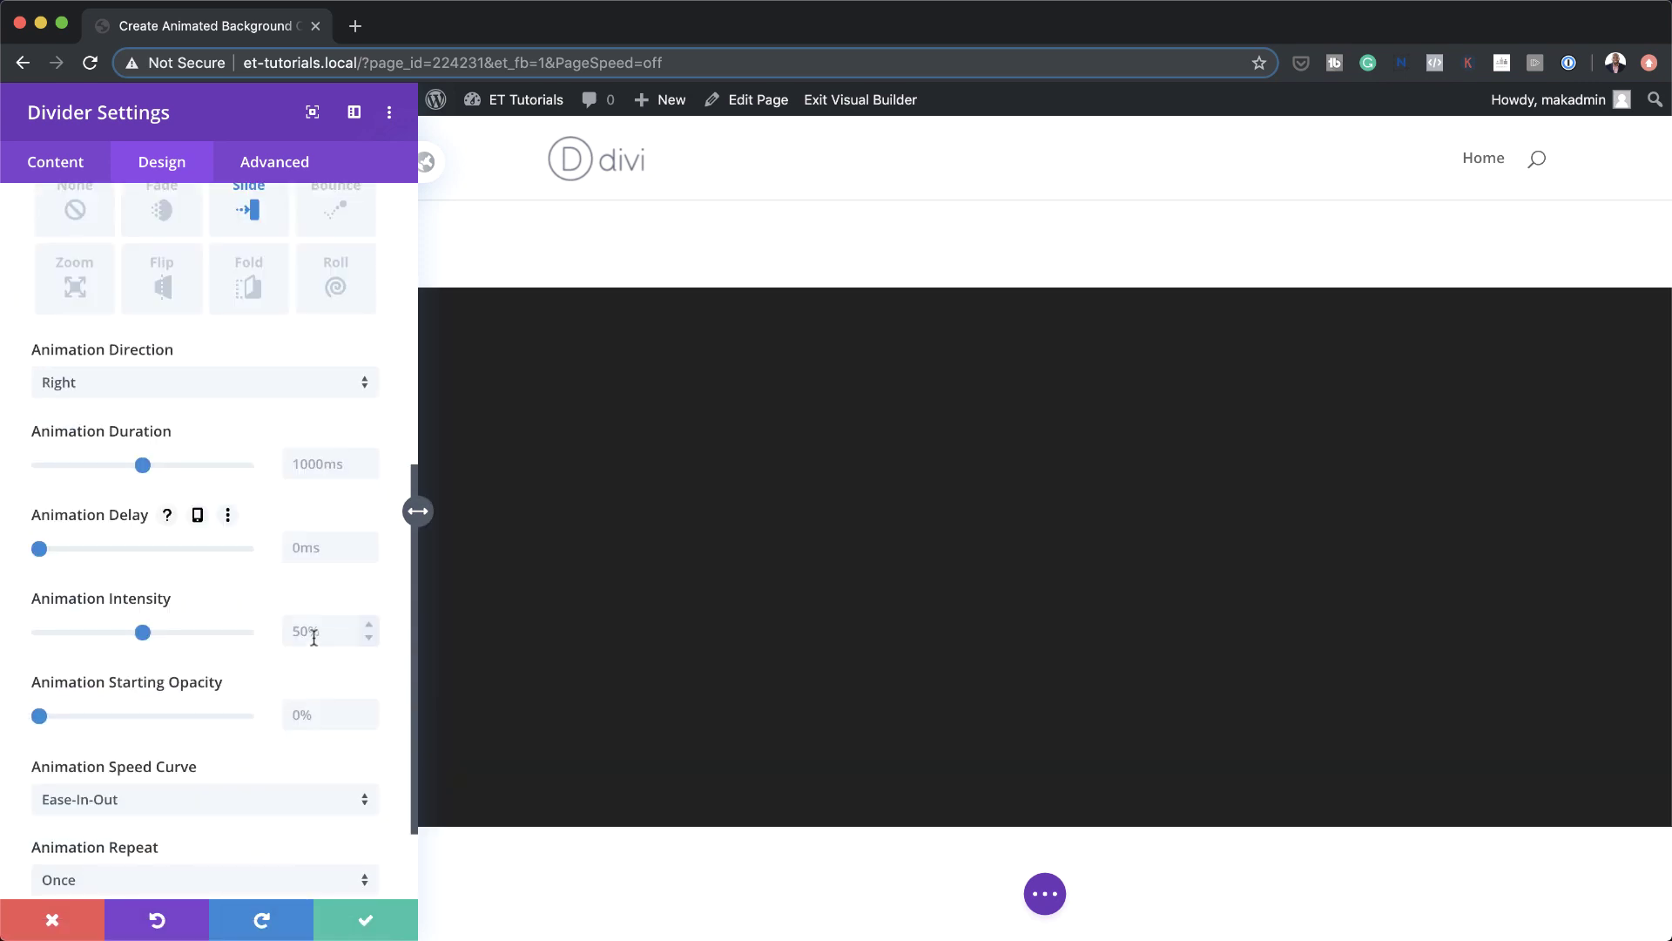
click(335, 634)
text(88)
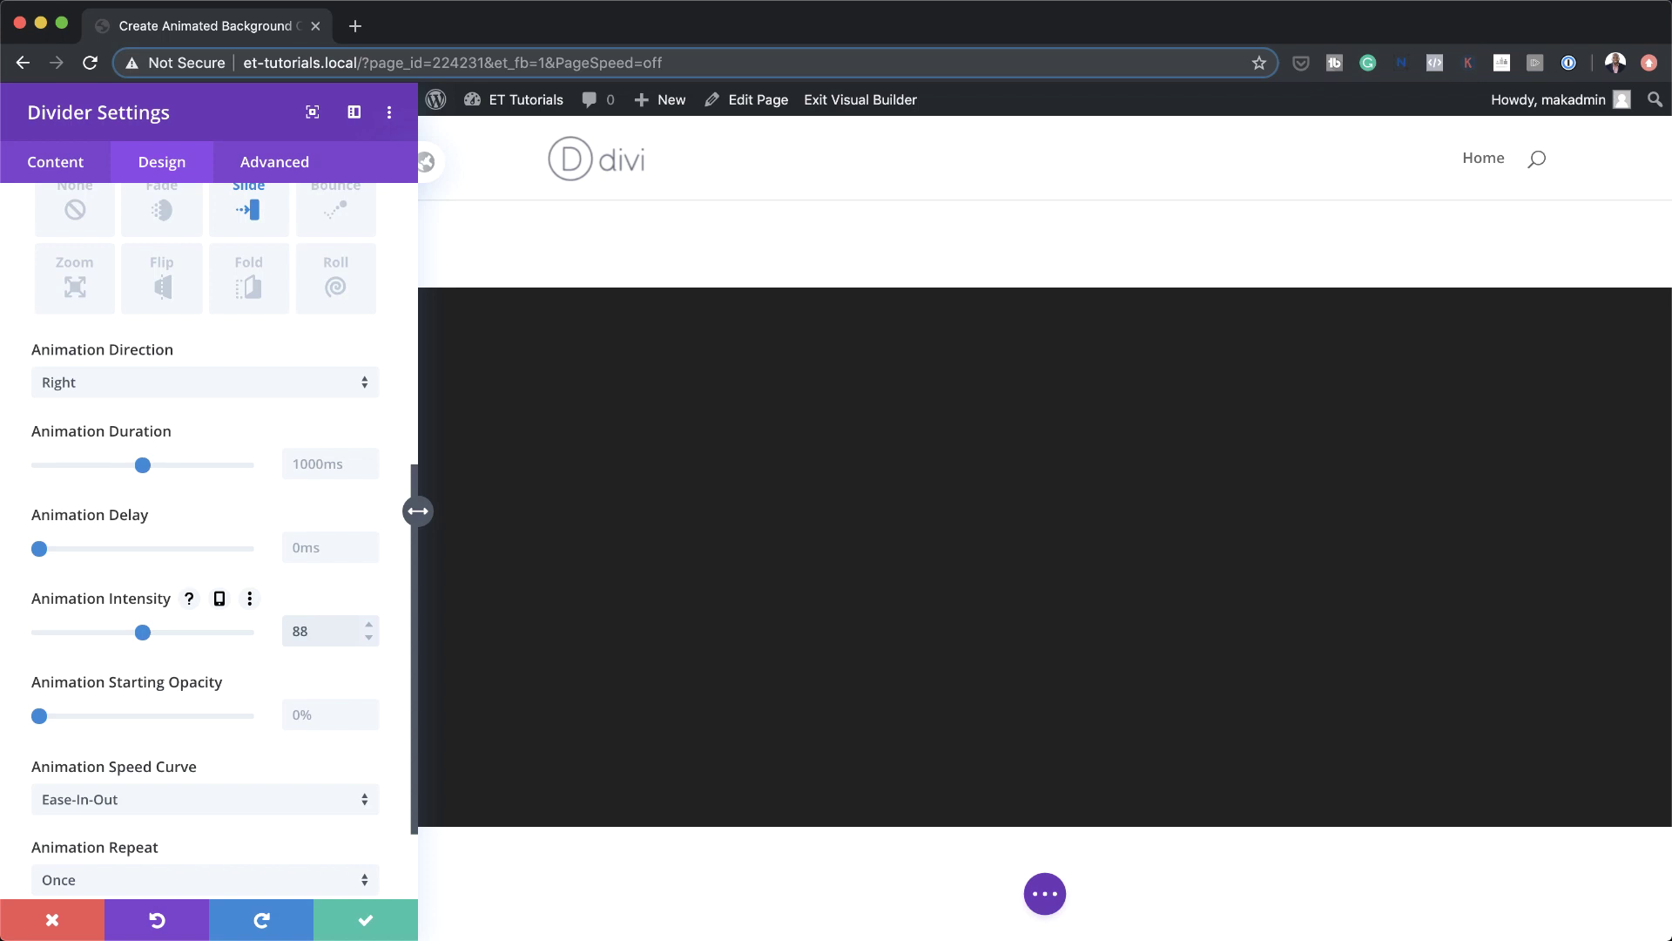
text(%)
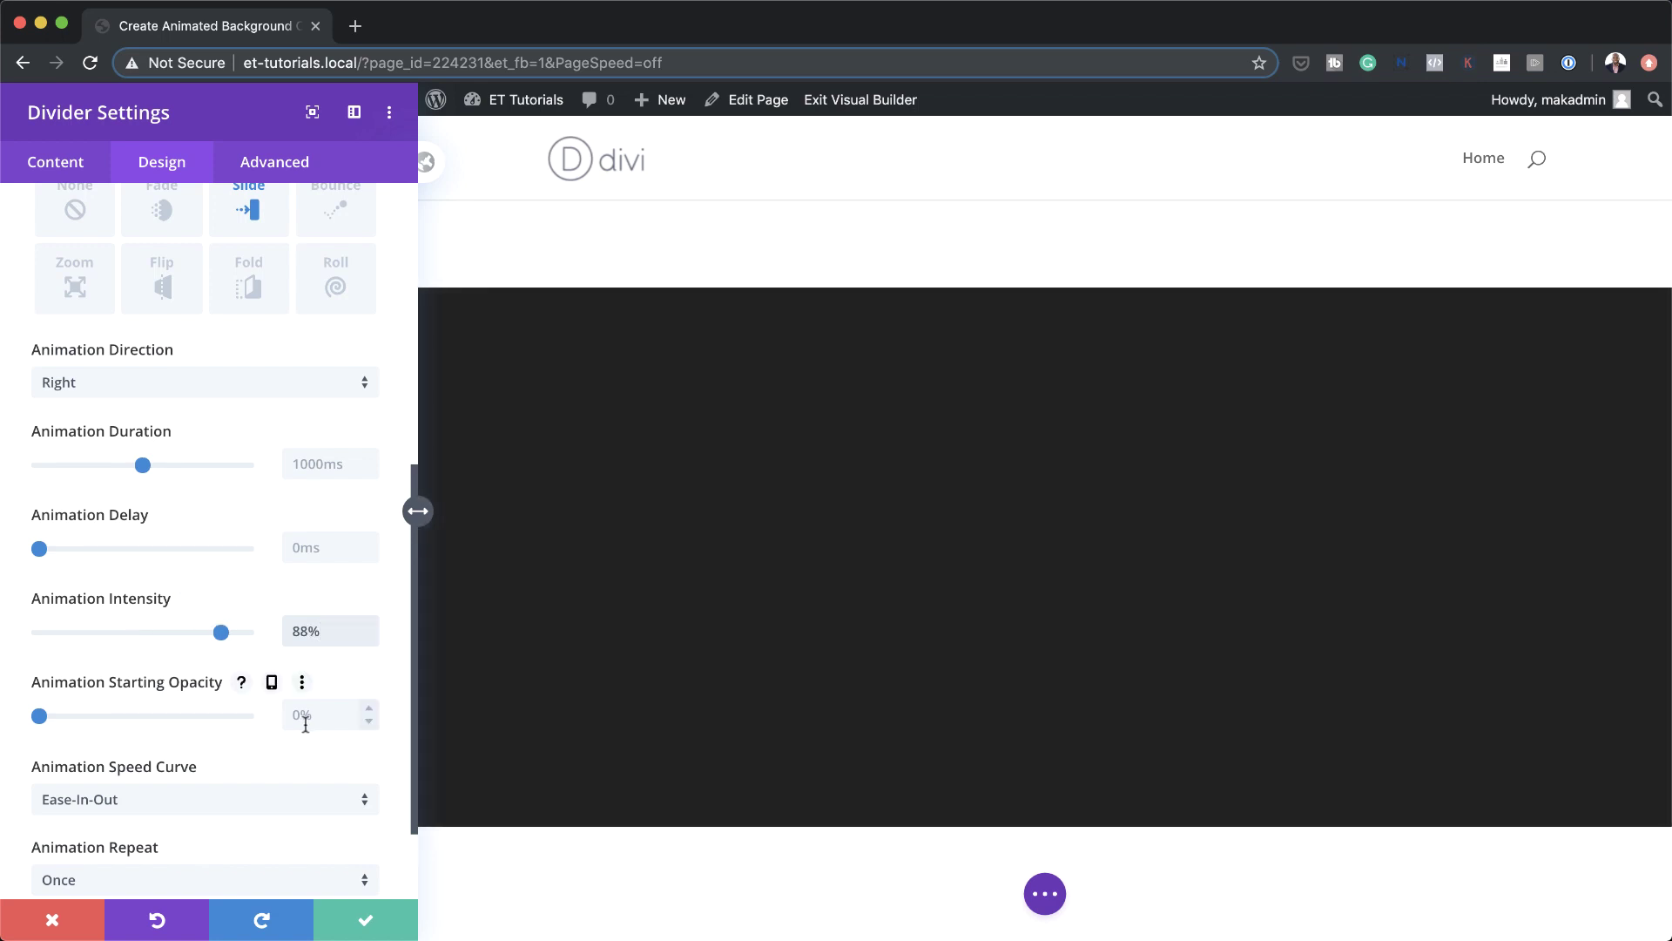
drag(40, 717, 258, 727)
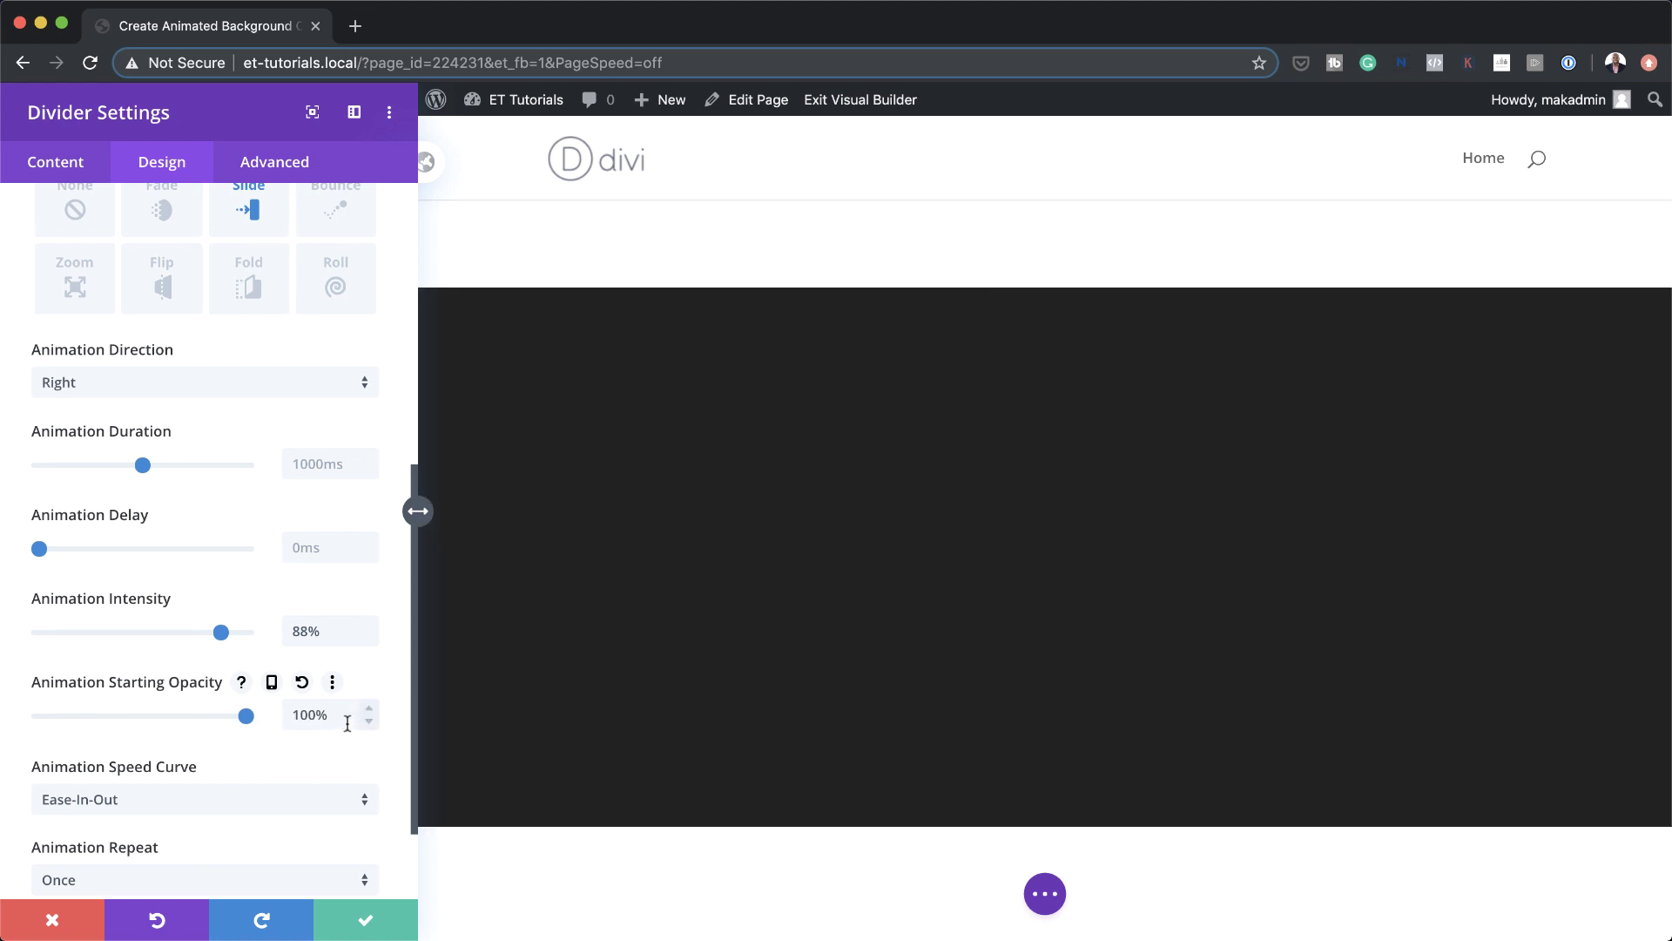
scroll(345, 721, down, 2)
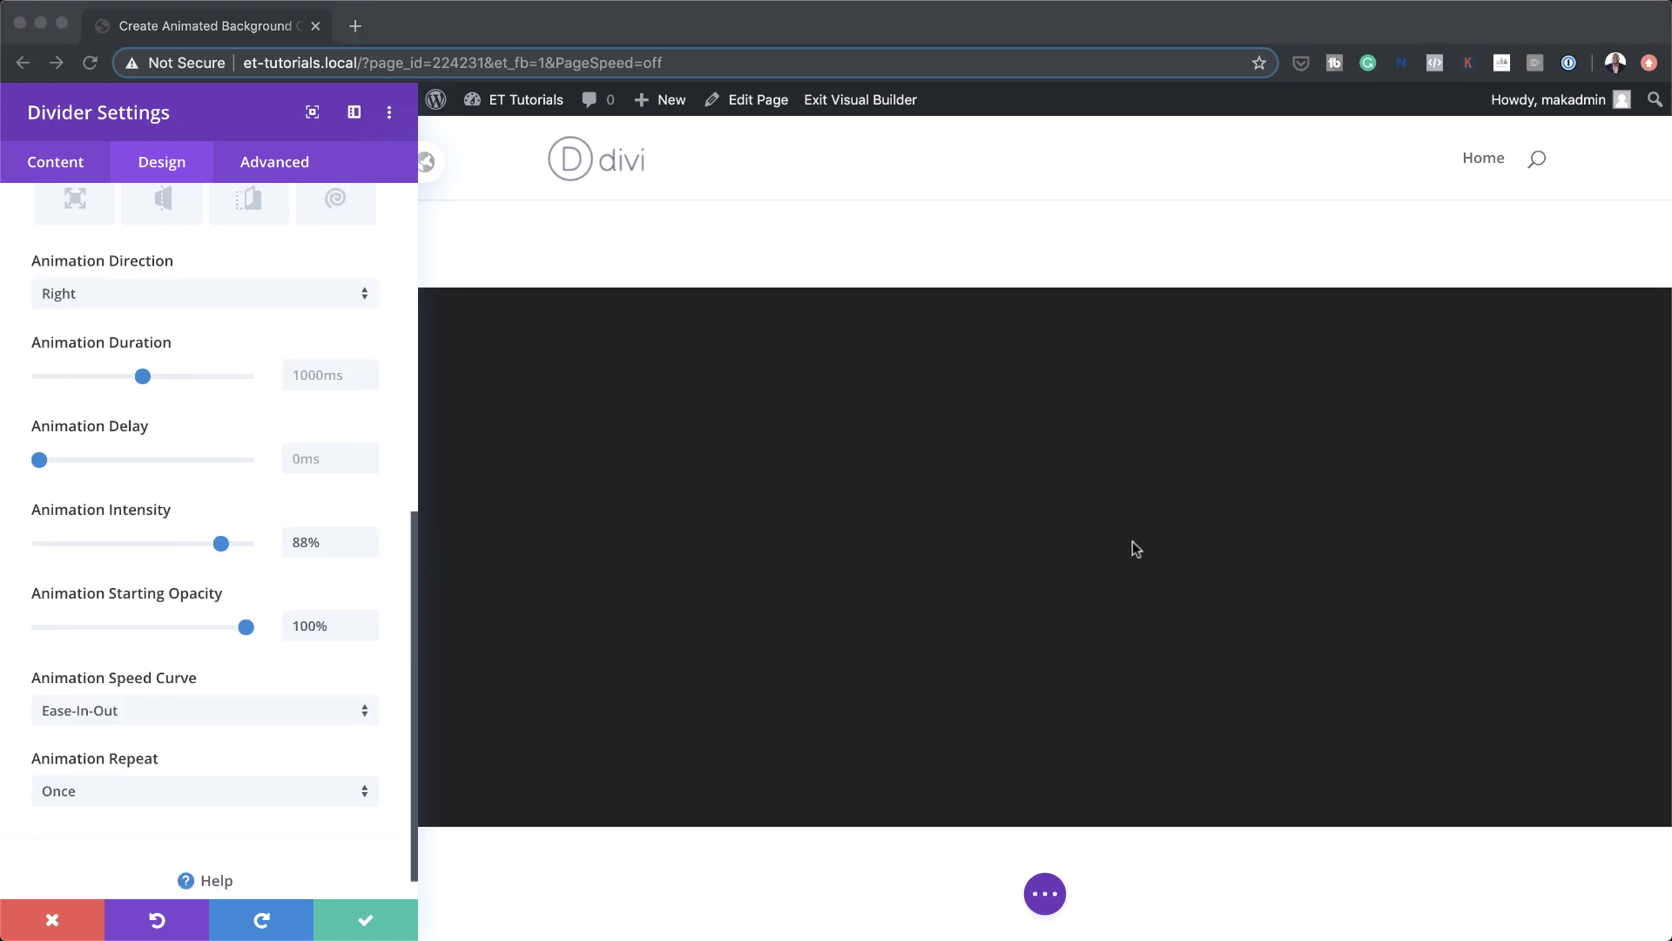
click(363, 928)
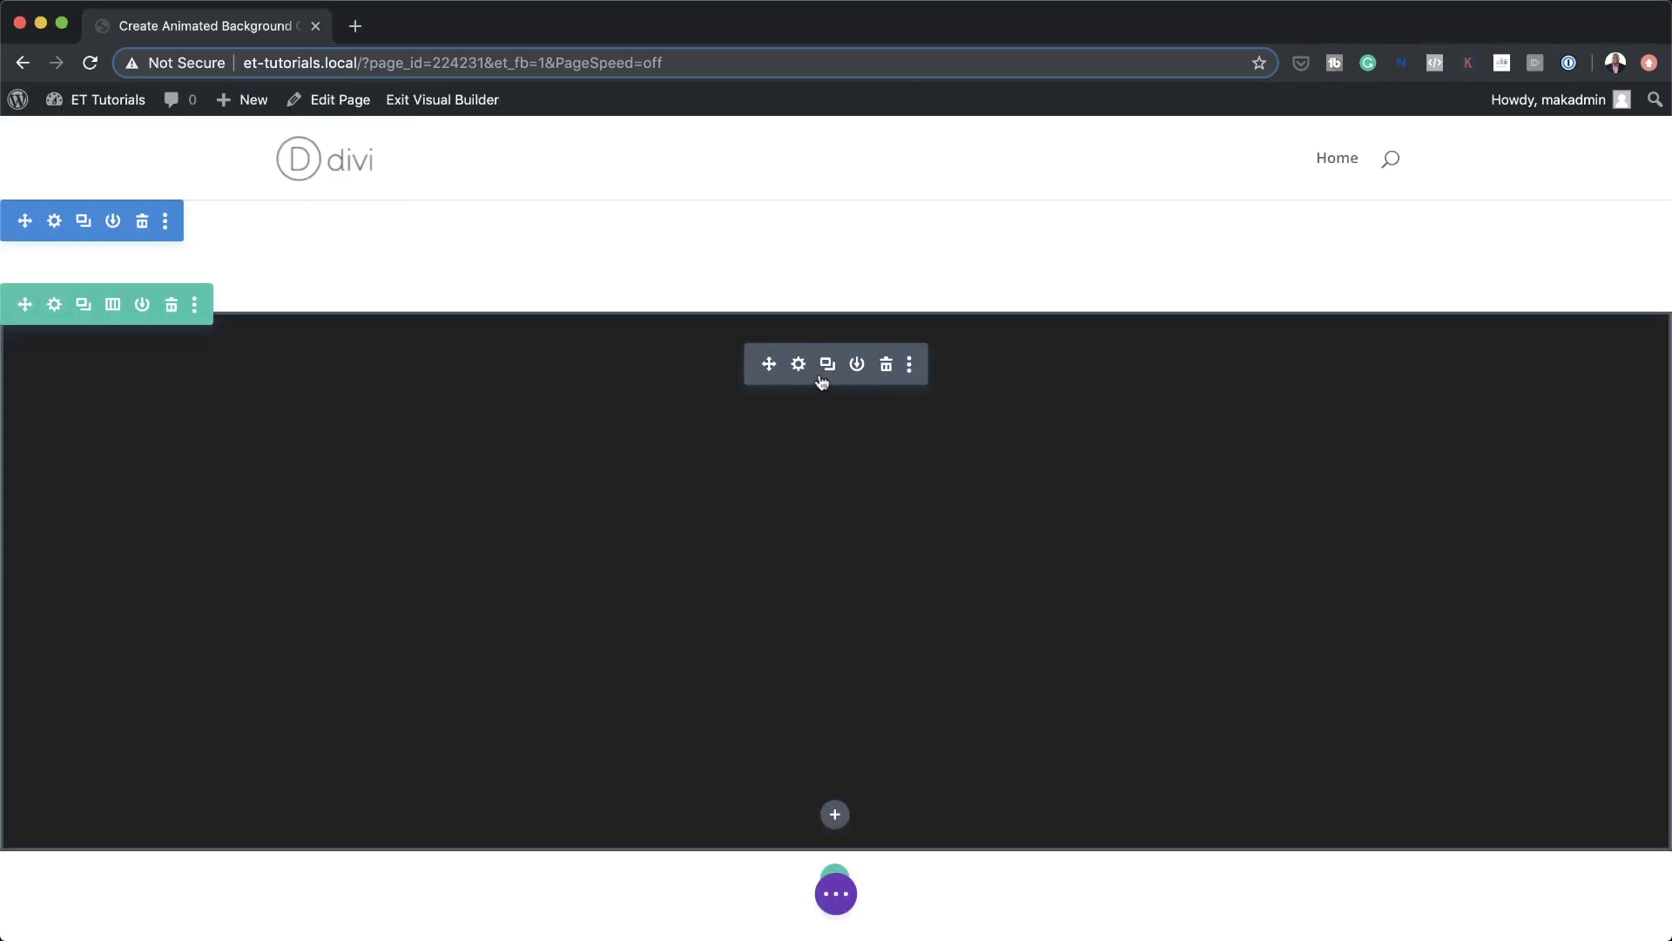
Insert a Text module below the divider and replace its placeholder body with two lorem ipsum paragraphs
click(834, 814)
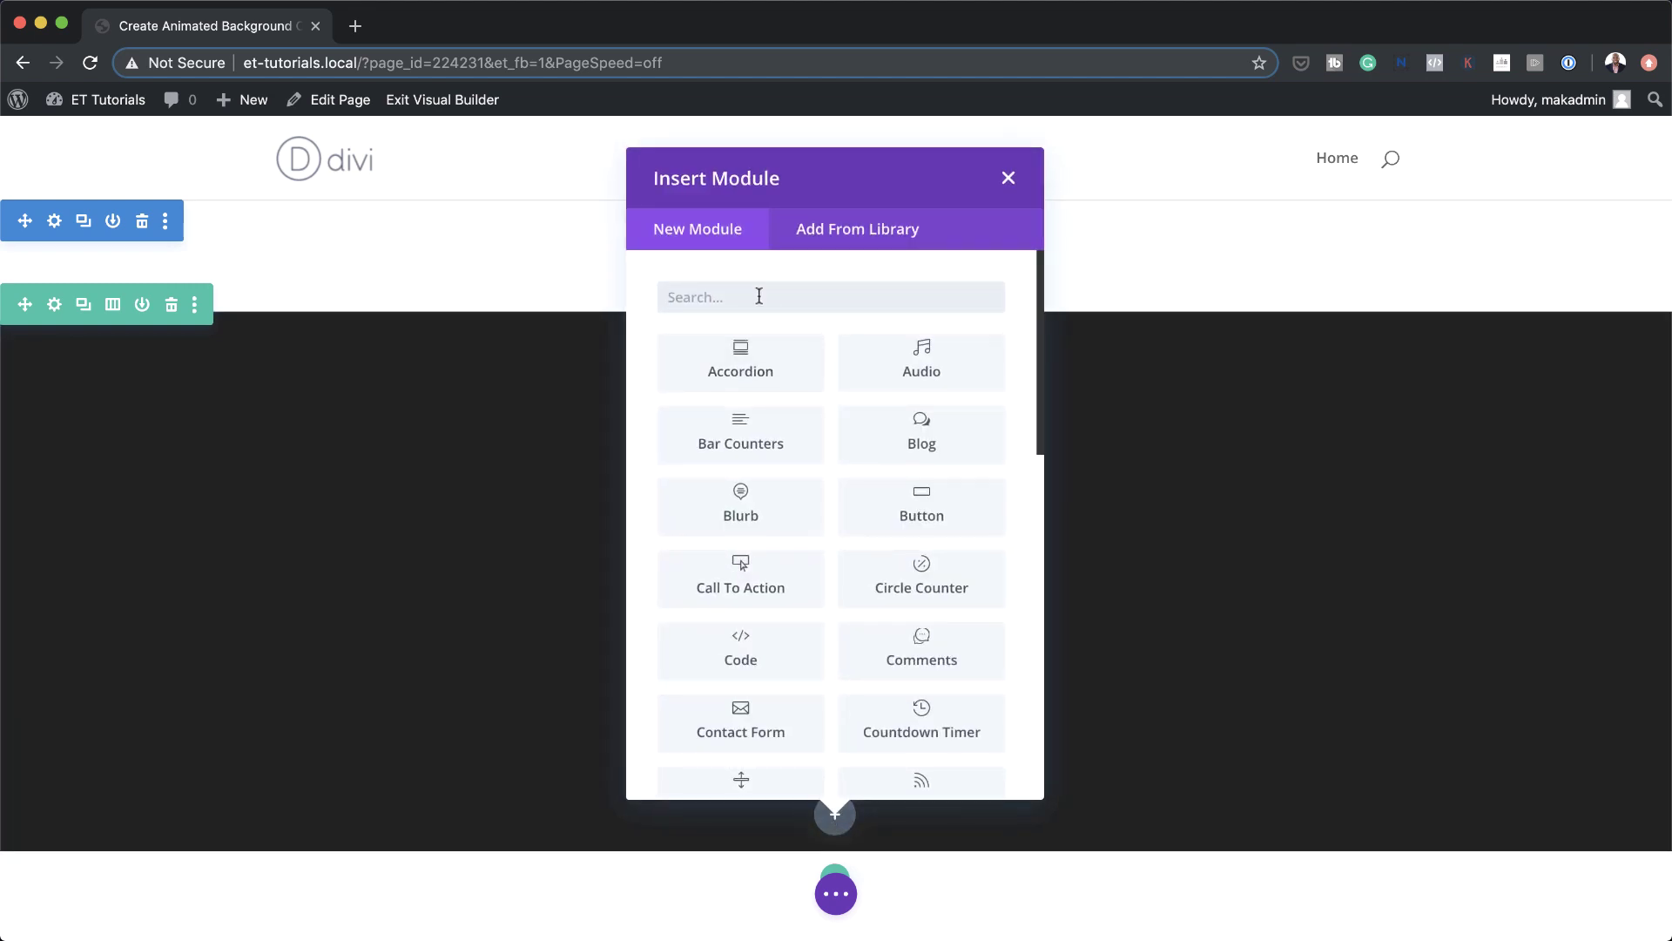
text(text)
click(743, 355)
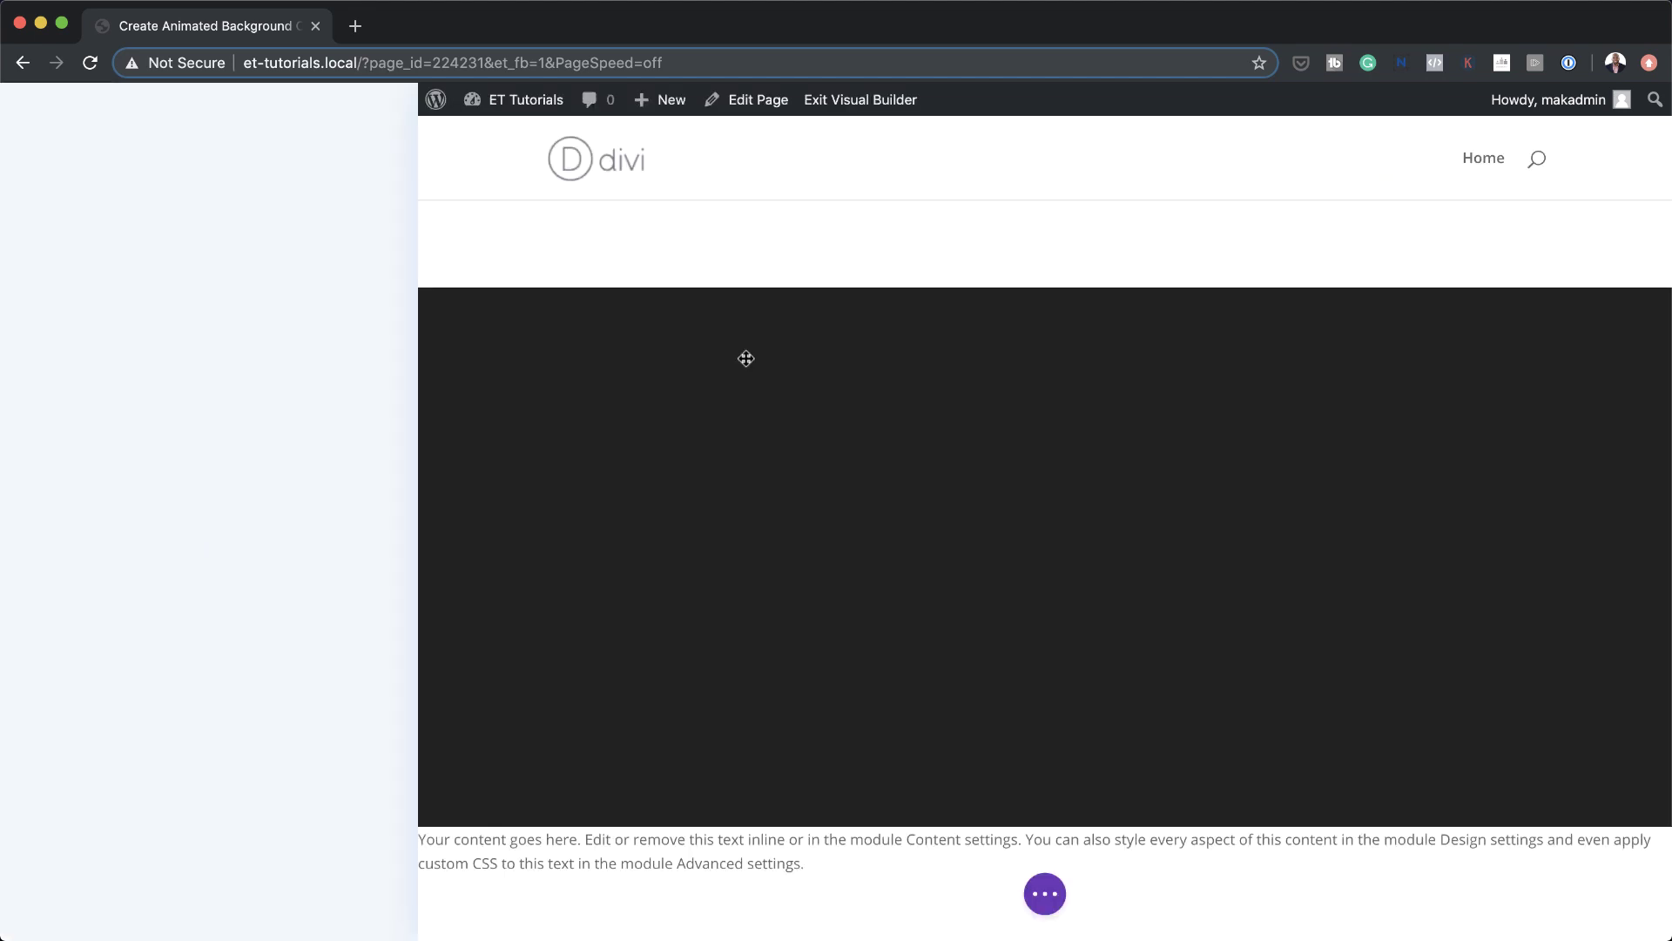
drag(44, 486, 314, 651)
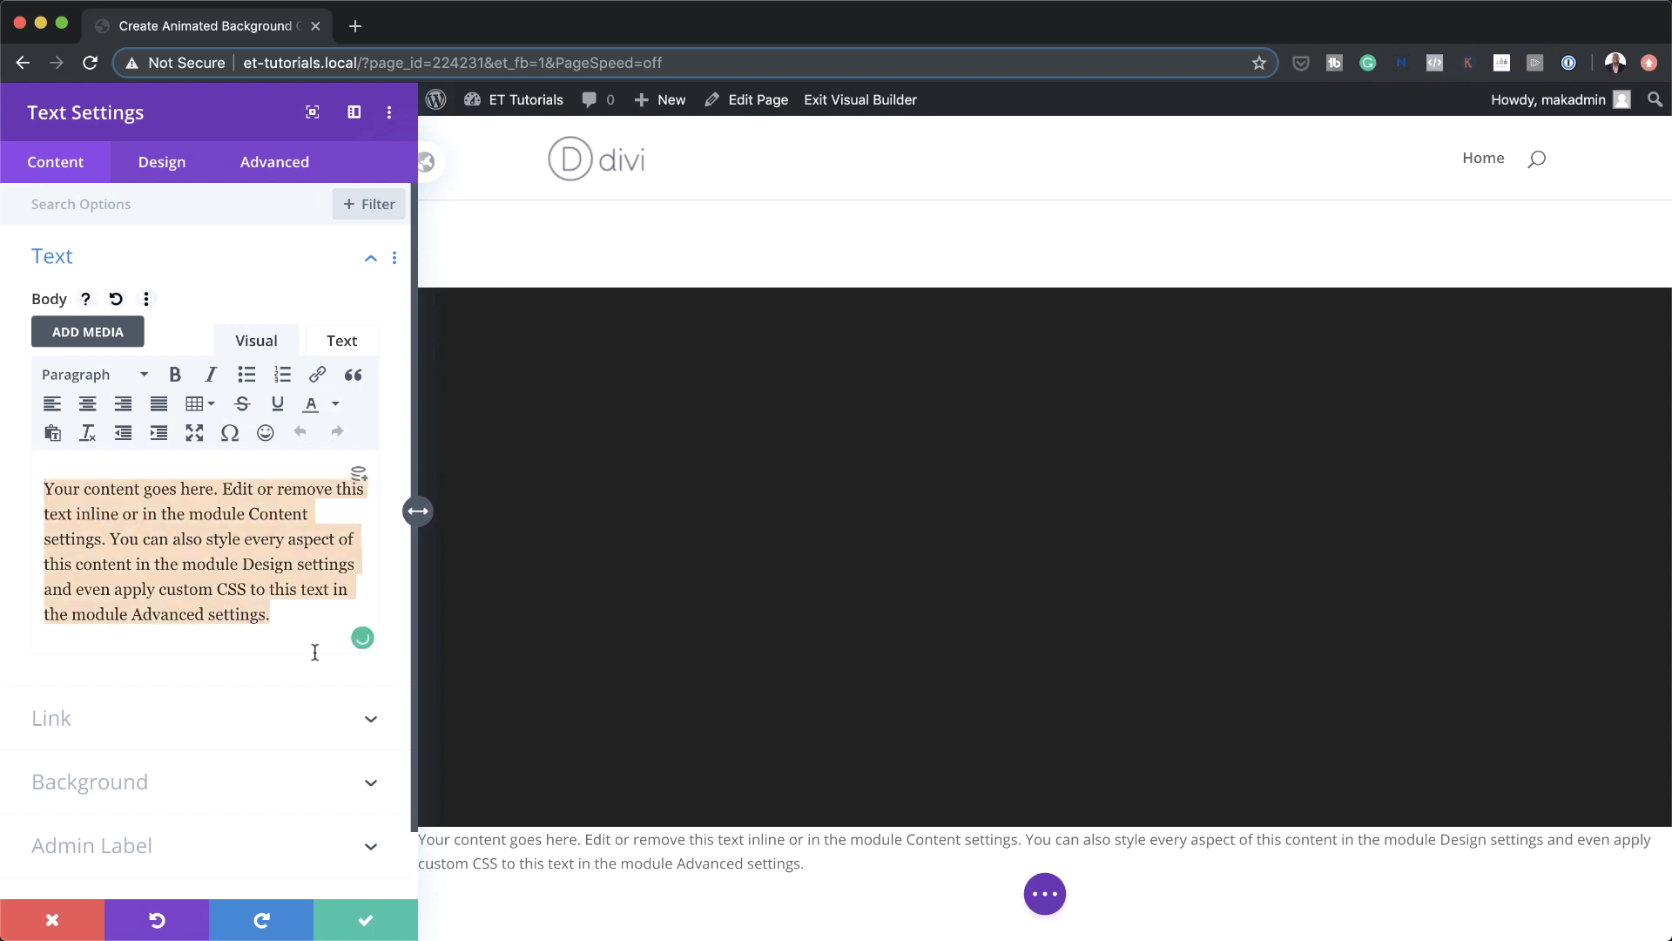
text(Lorem ipsum dolor sit amet, consectetuer adipiscing elit. Donec odio. Quisque volutpat mattis eros. Nullam malesuada erat ut turpis. Suspendisse urna nibh, viverra non, semper suscipit, posuere a, pede. Donec nec justo eget felis facilisis fermentum. Aliquam porttitor mauris sit amet orci. Aenean dignissim pellentesque felis.)
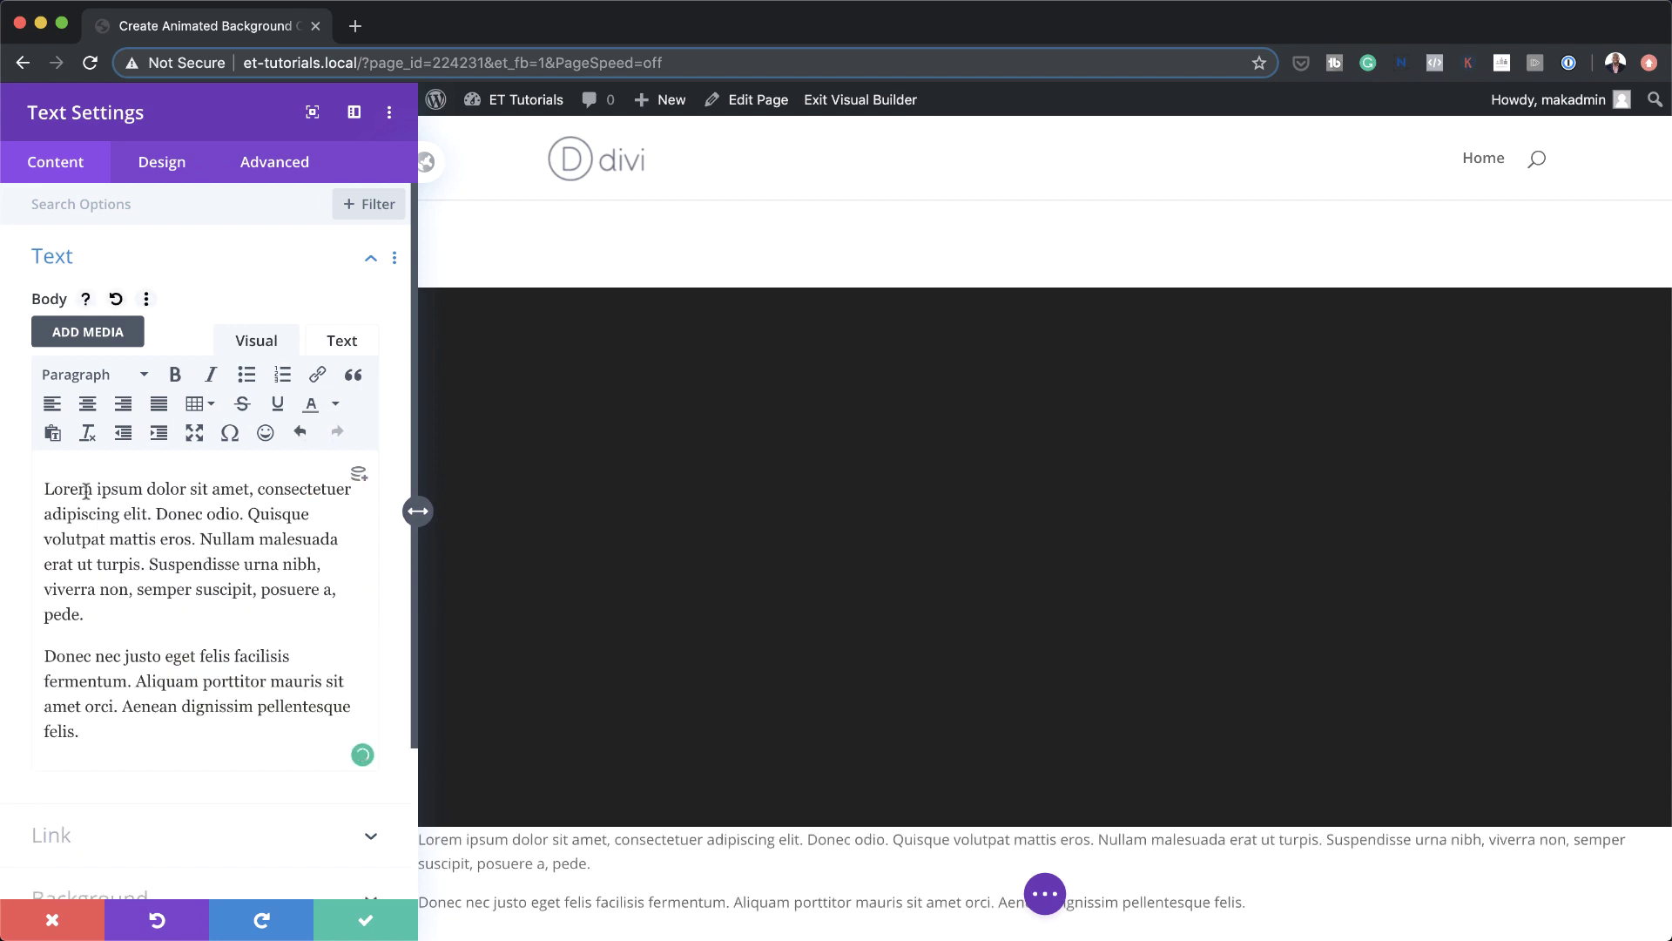
Add the line "01. Research" above the paragraphs and format it as Heading 2
key(Return)
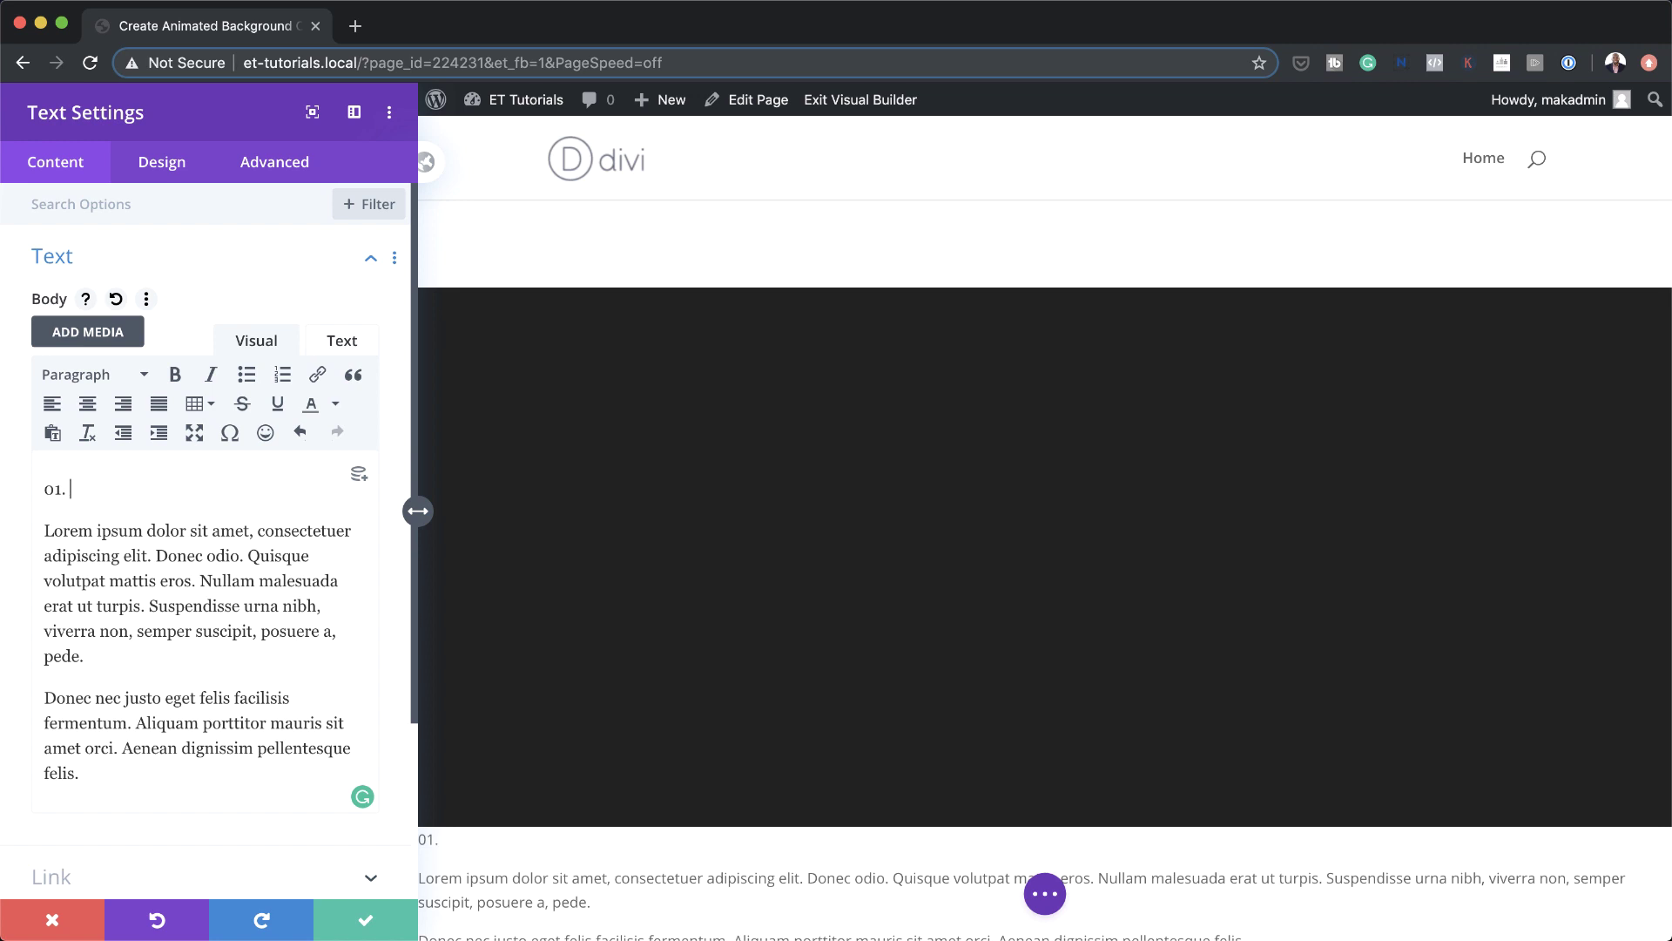
text(01. Research)
drag(141, 489, 41, 482)
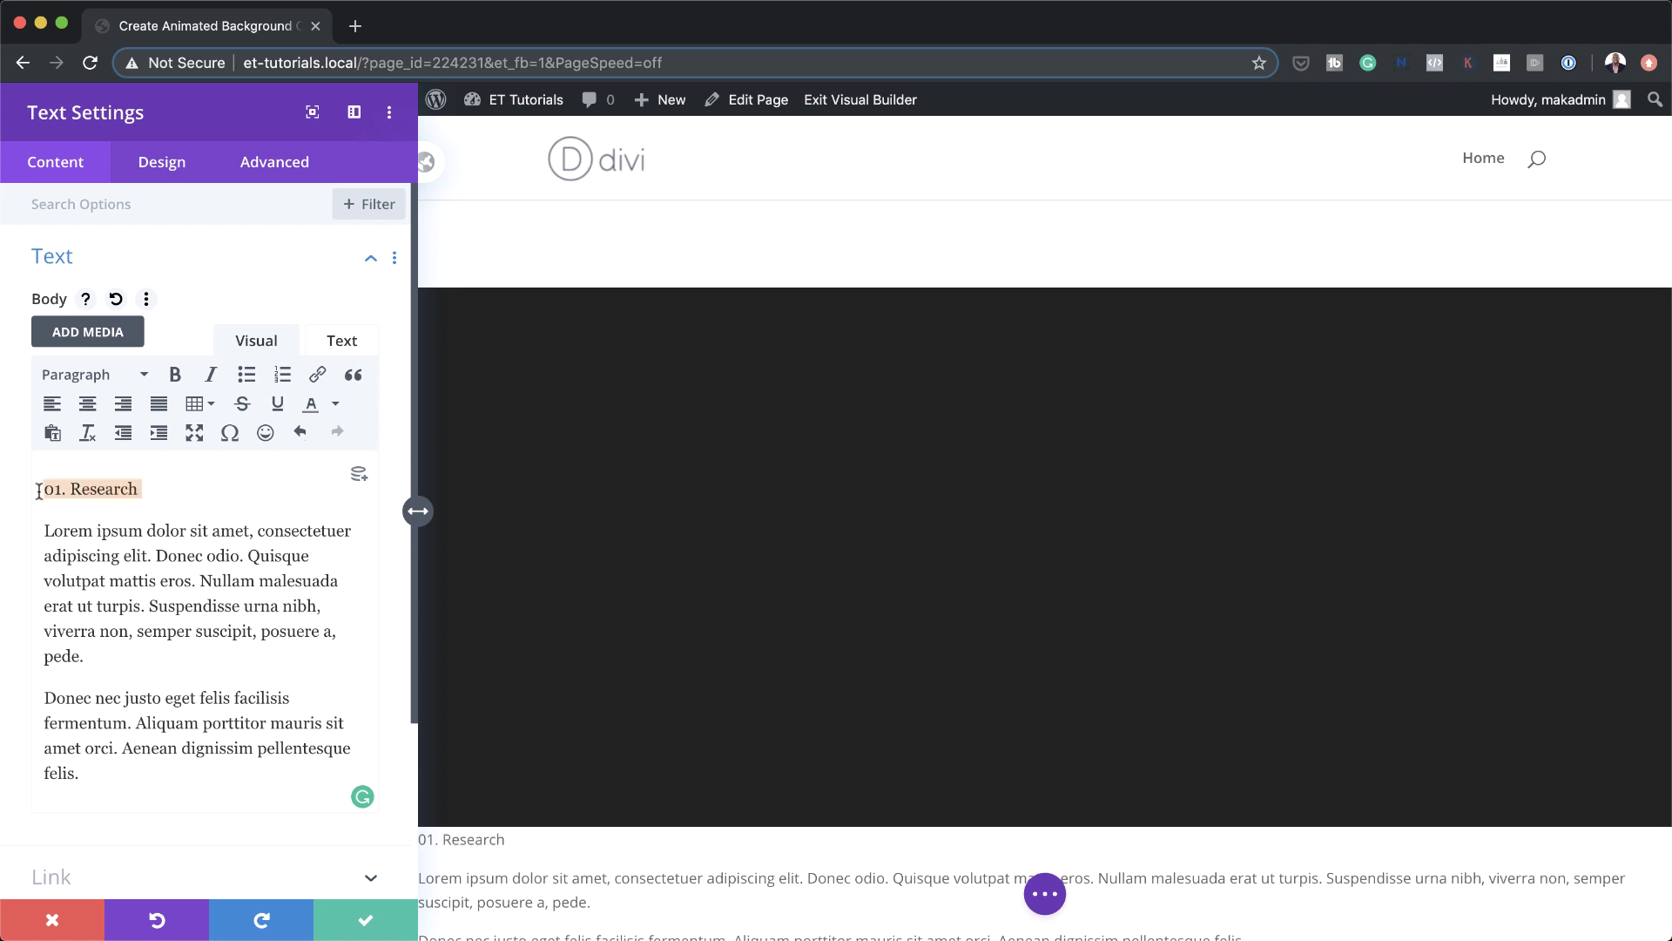
click(123, 381)
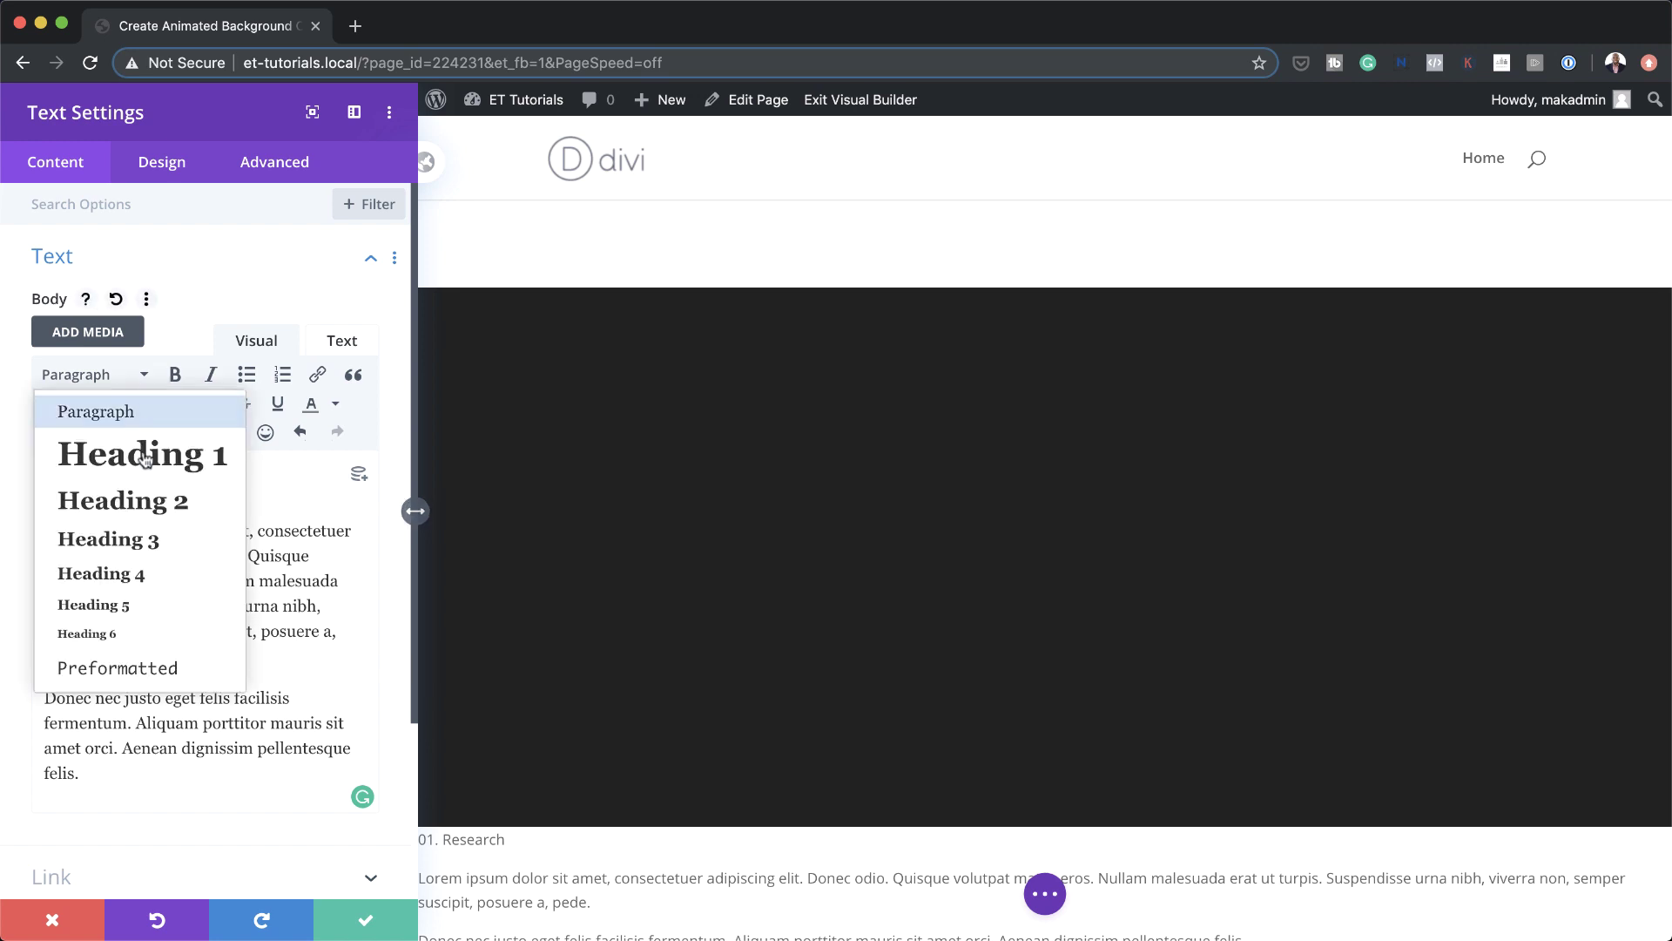
click(148, 503)
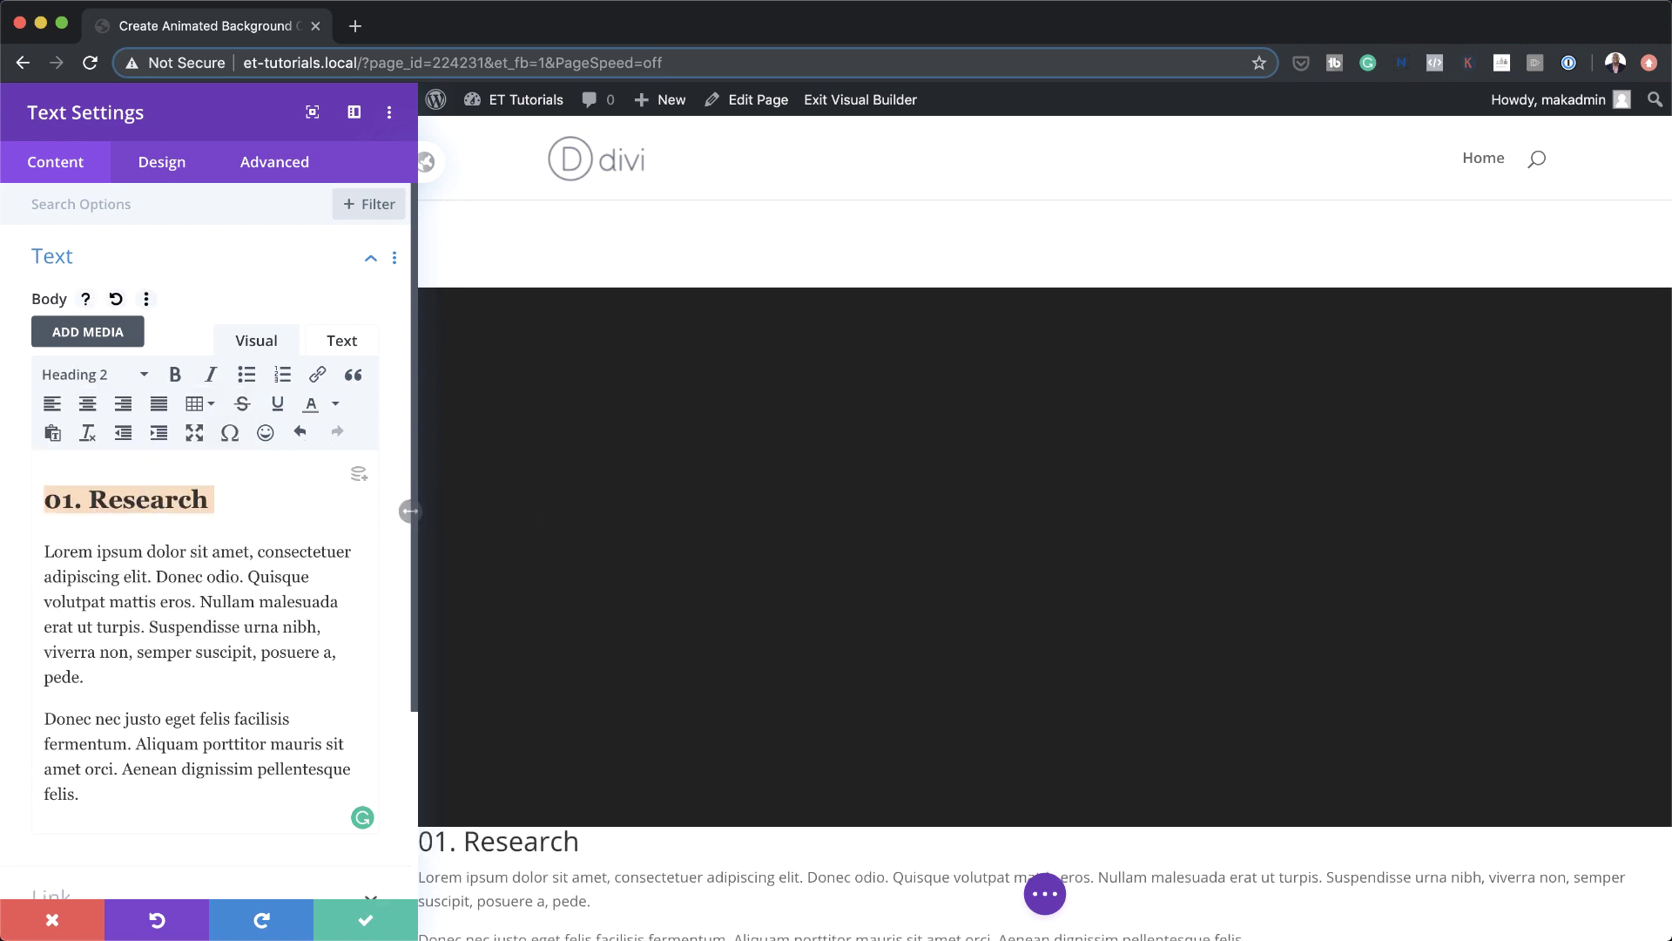
Set the Text module's body font to Didact Gothic
click(170, 177)
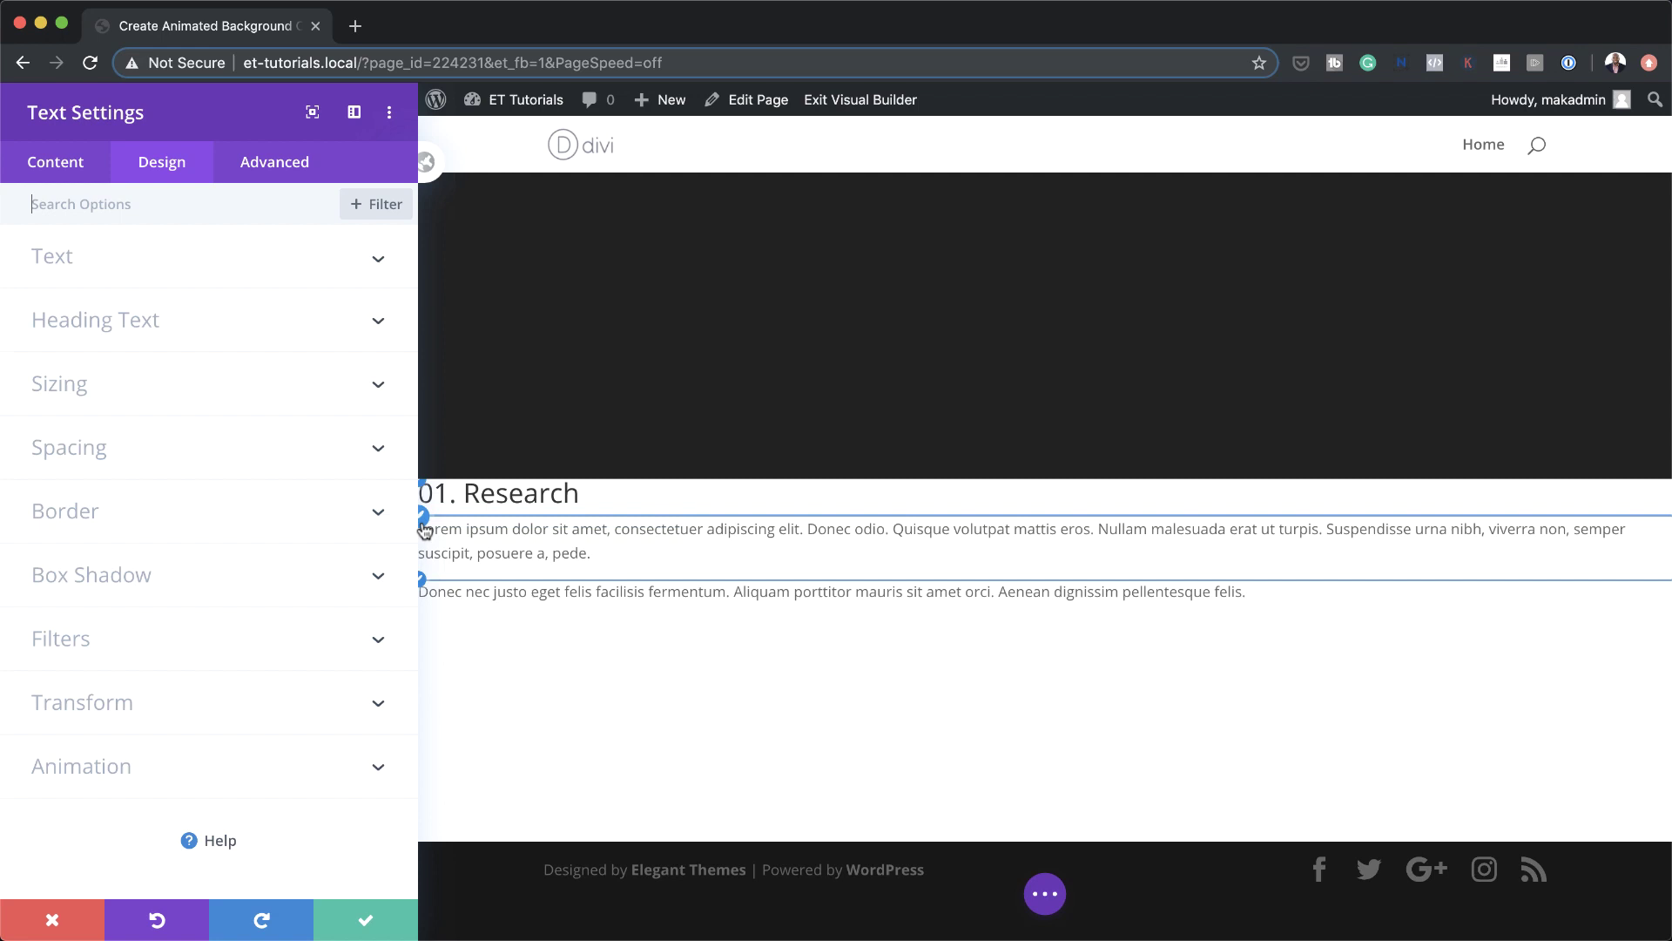
click(116, 268)
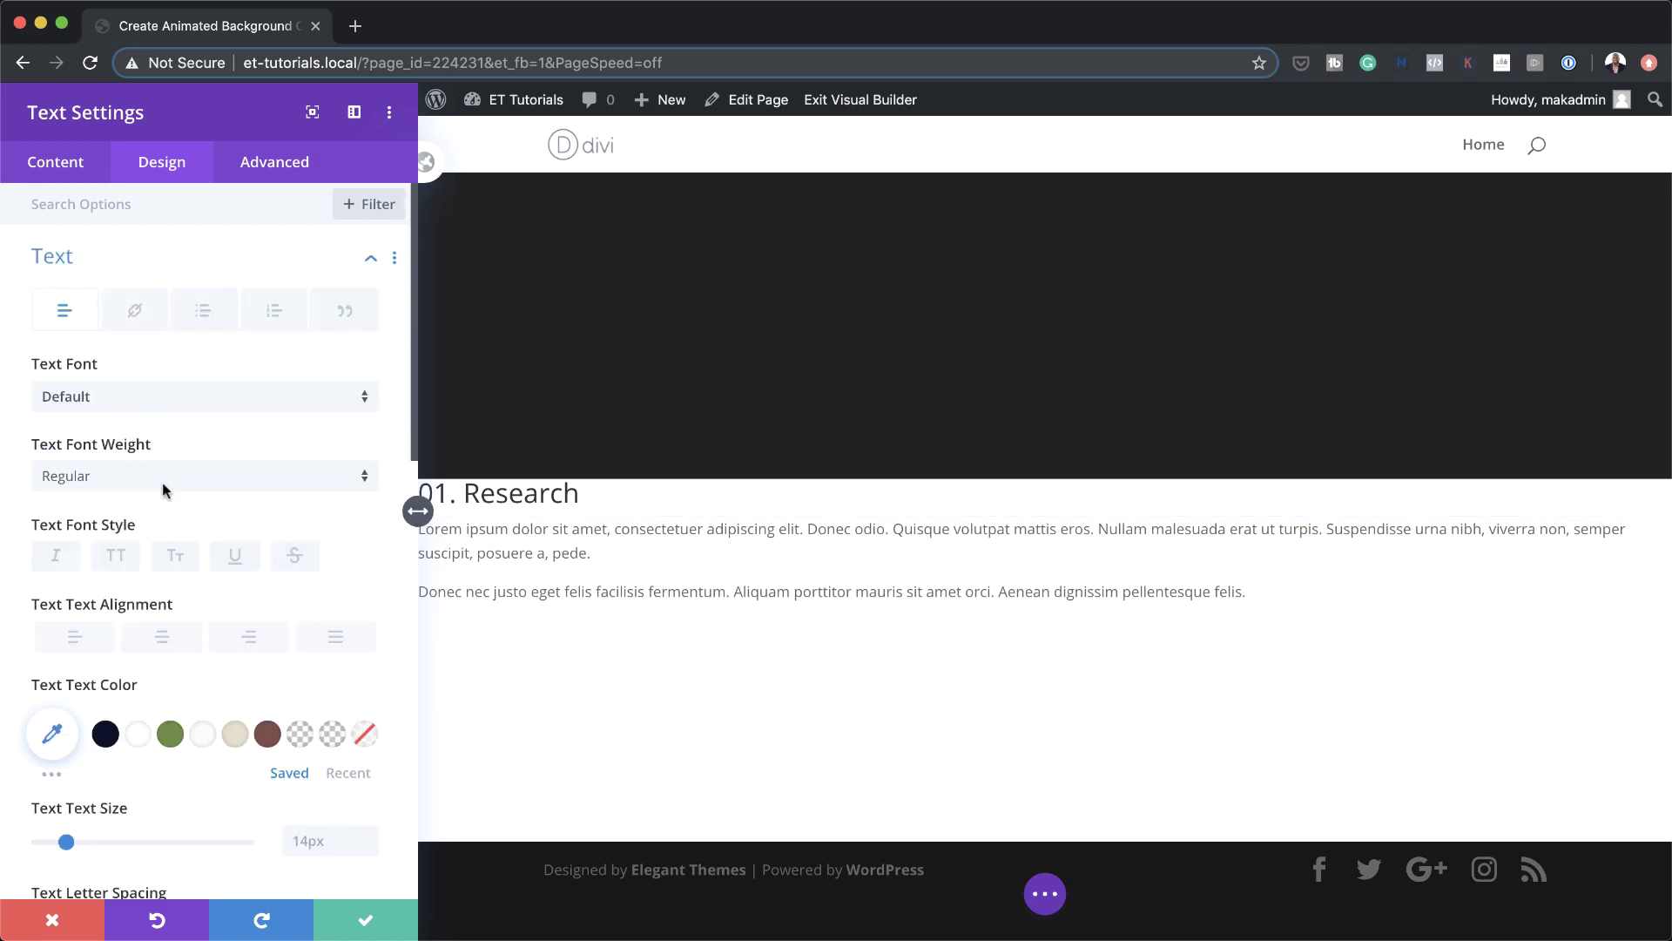
click(181, 399)
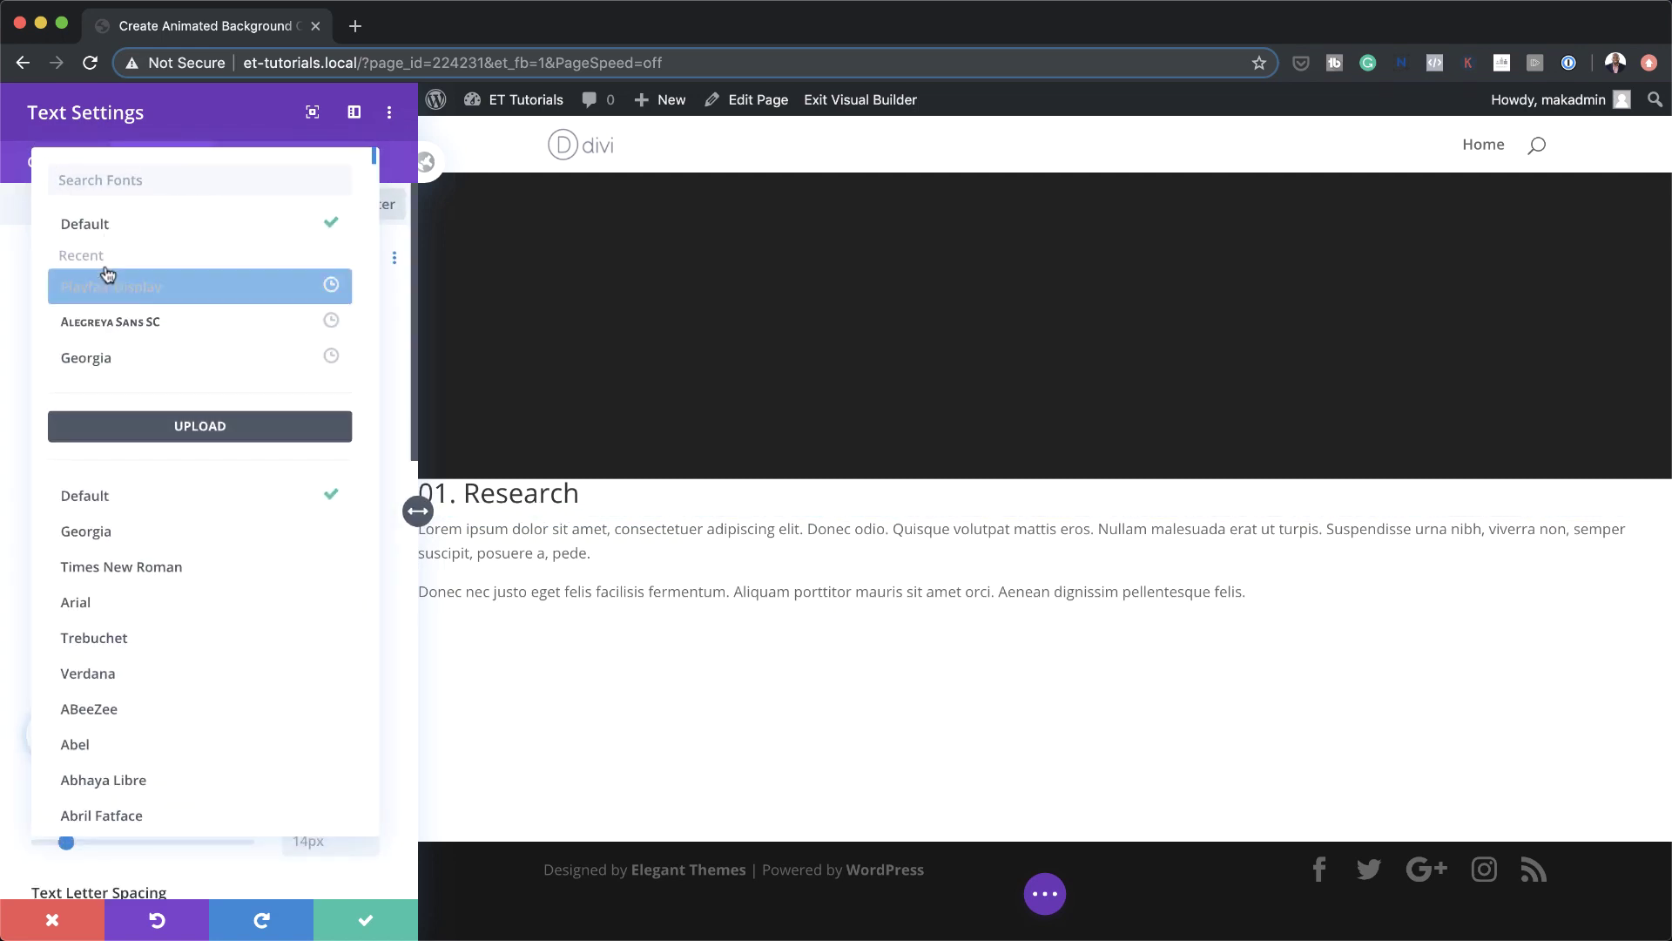
click(182, 178)
text(di)
click(105, 436)
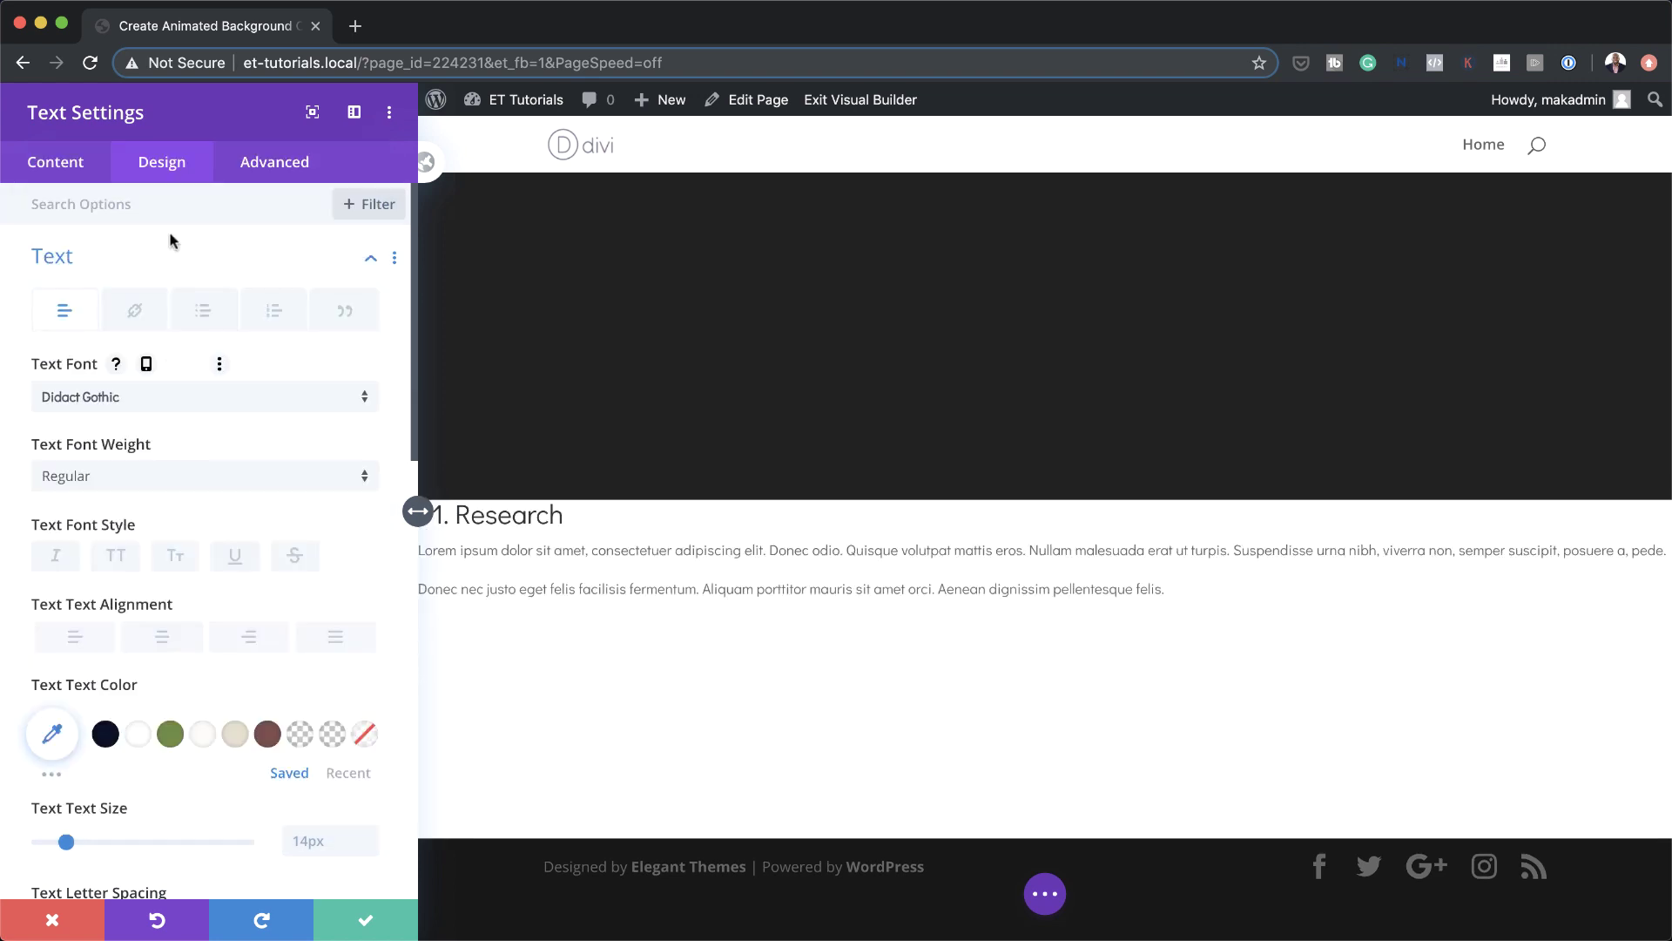
Set the body text size to 1.1vw and its line height to 2.1em
scroll(125, 709, down, 3)
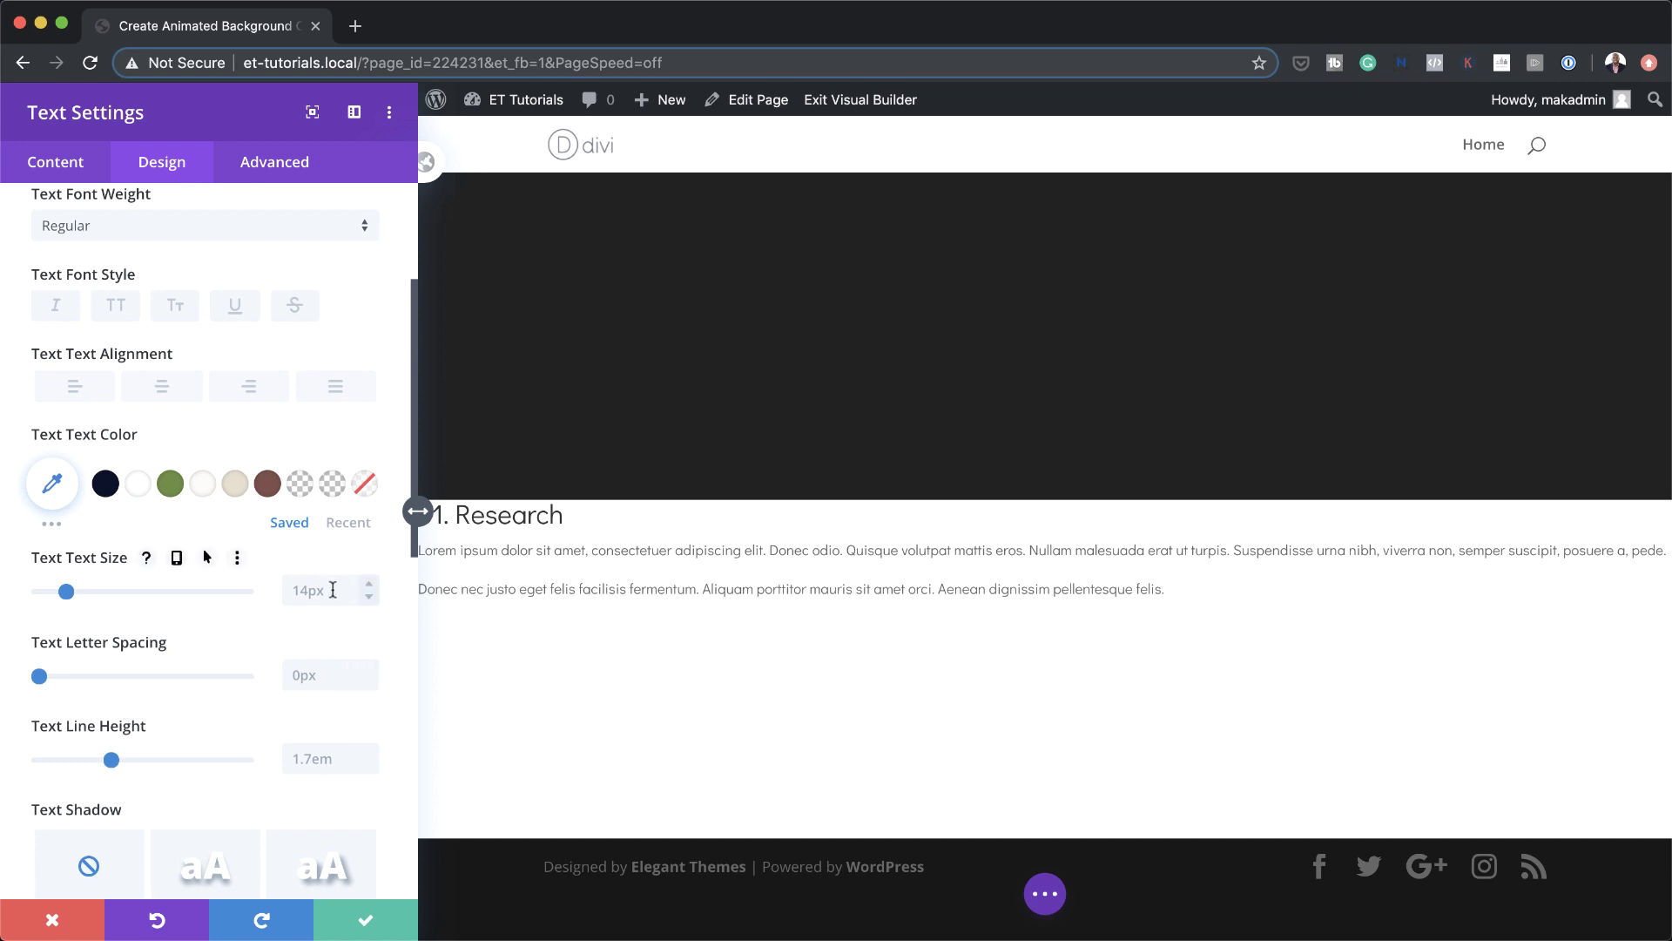
click(332, 591)
text(1)
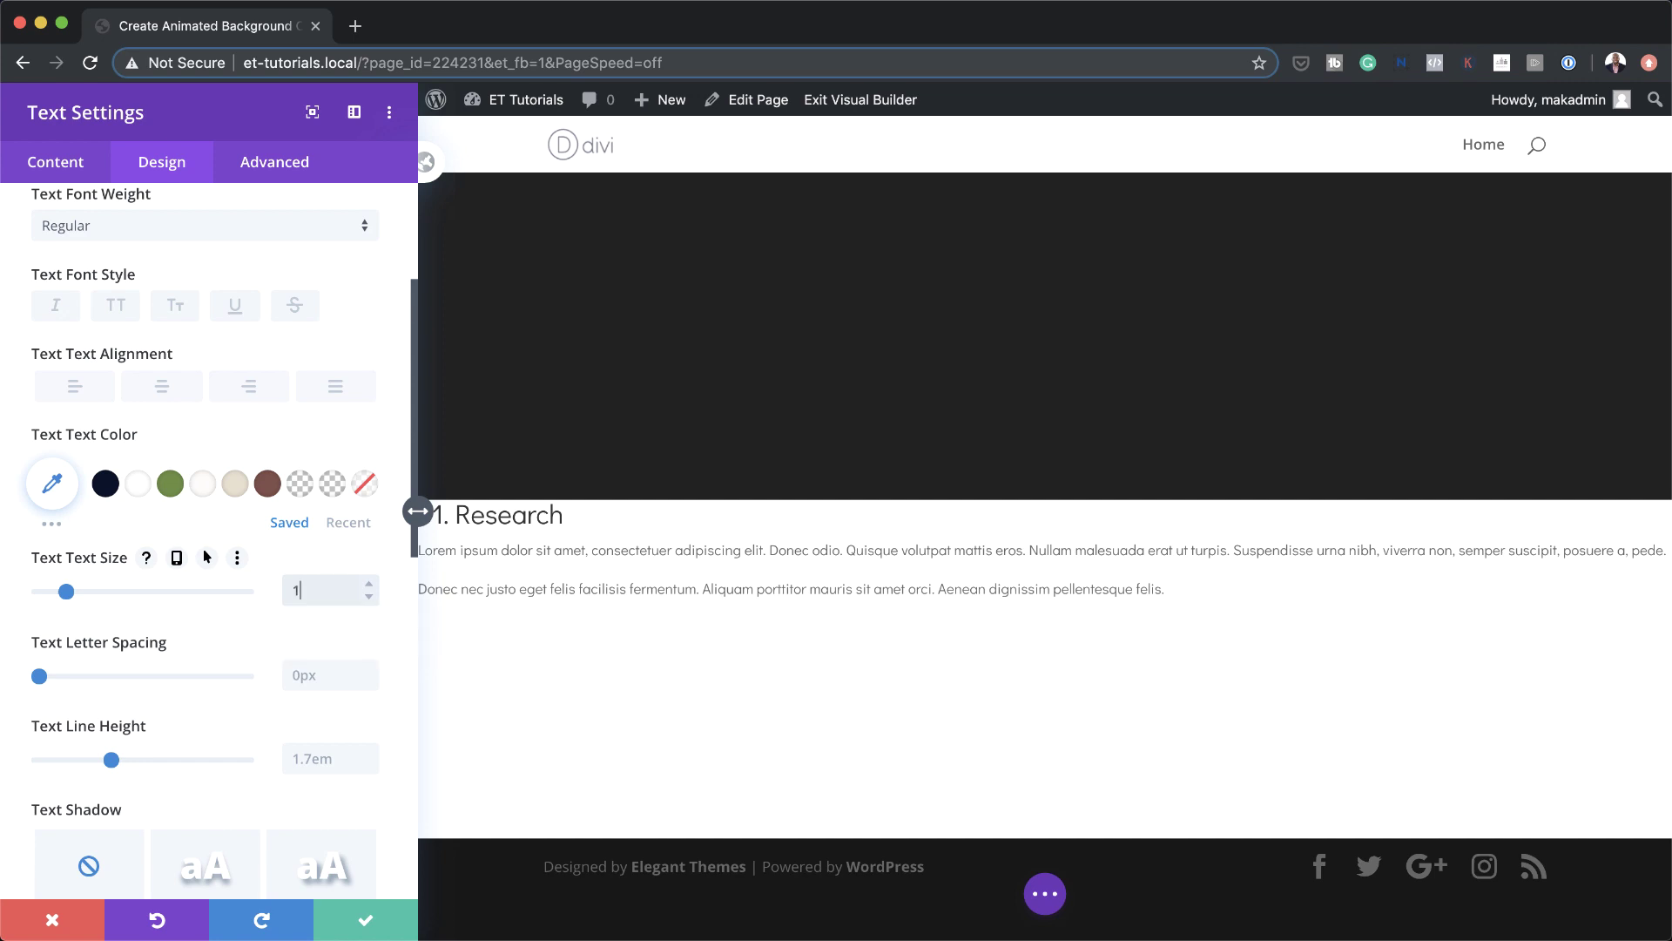
text(vw)
scroll(340, 629, down, 3)
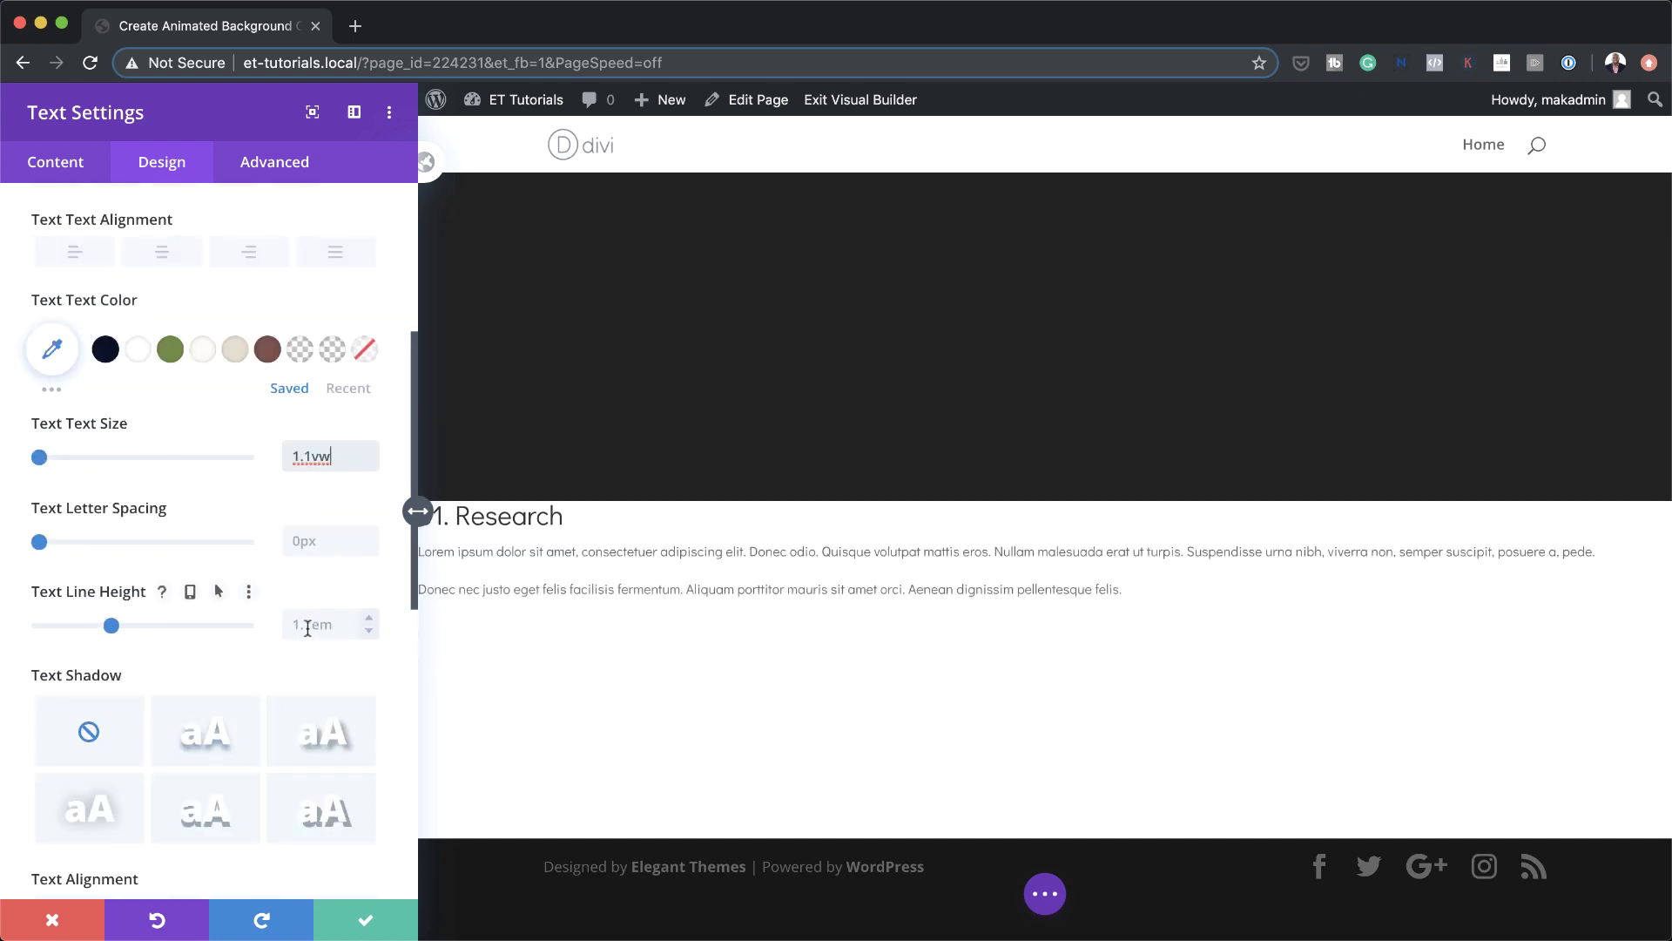
click(340, 629)
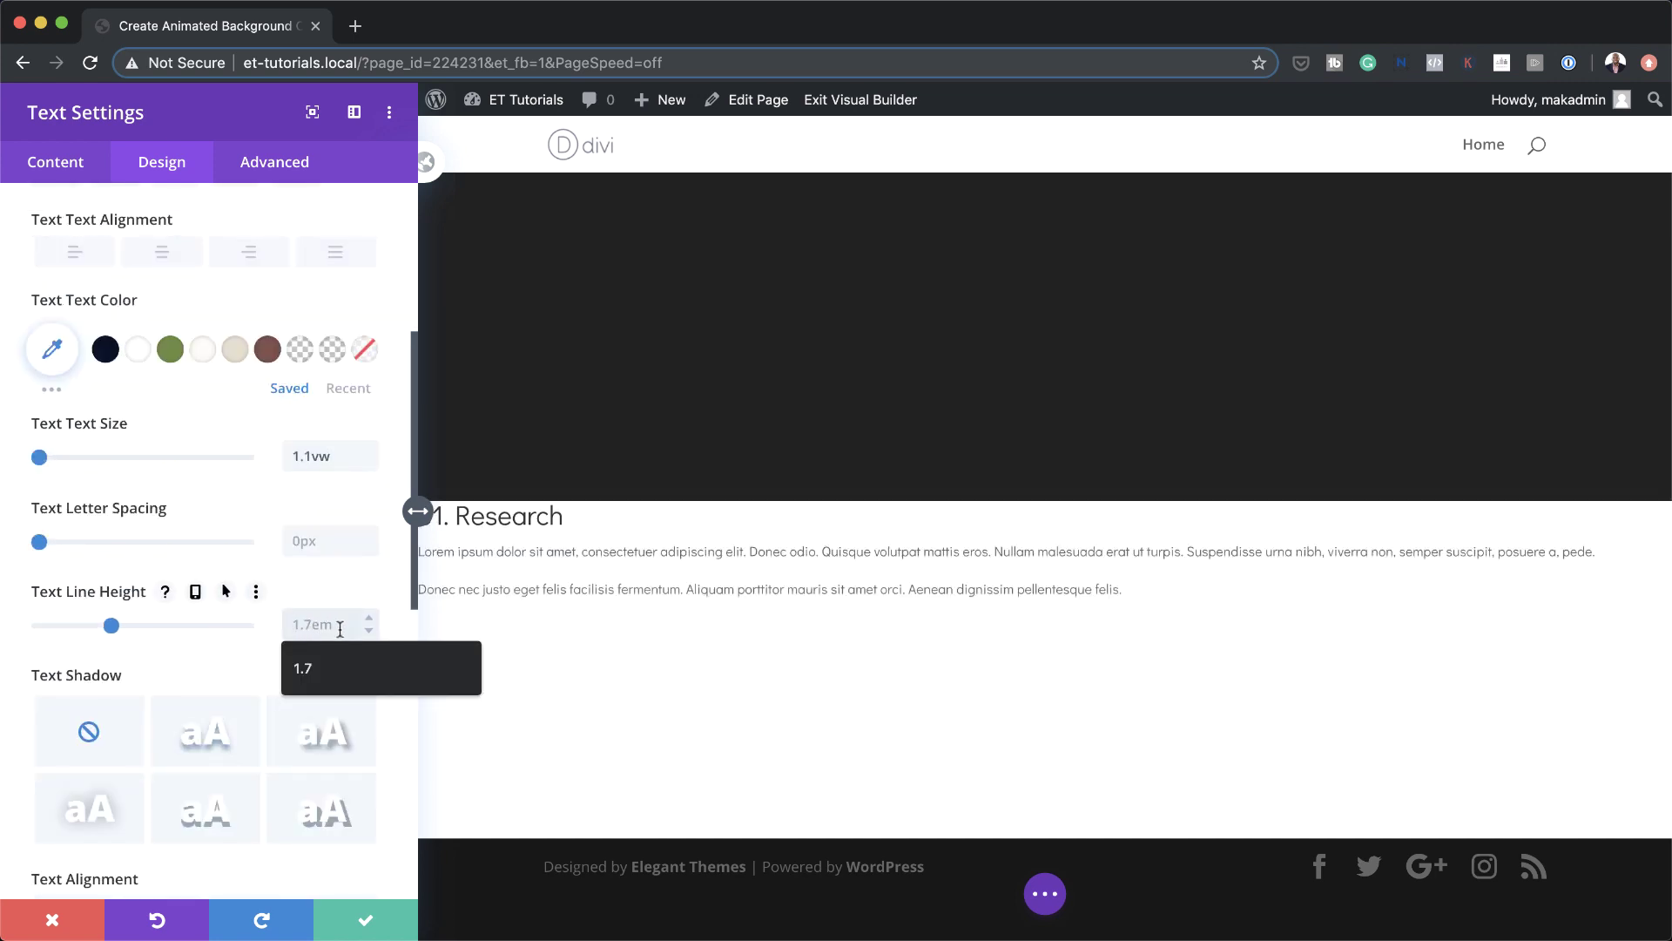
text(2.1em)
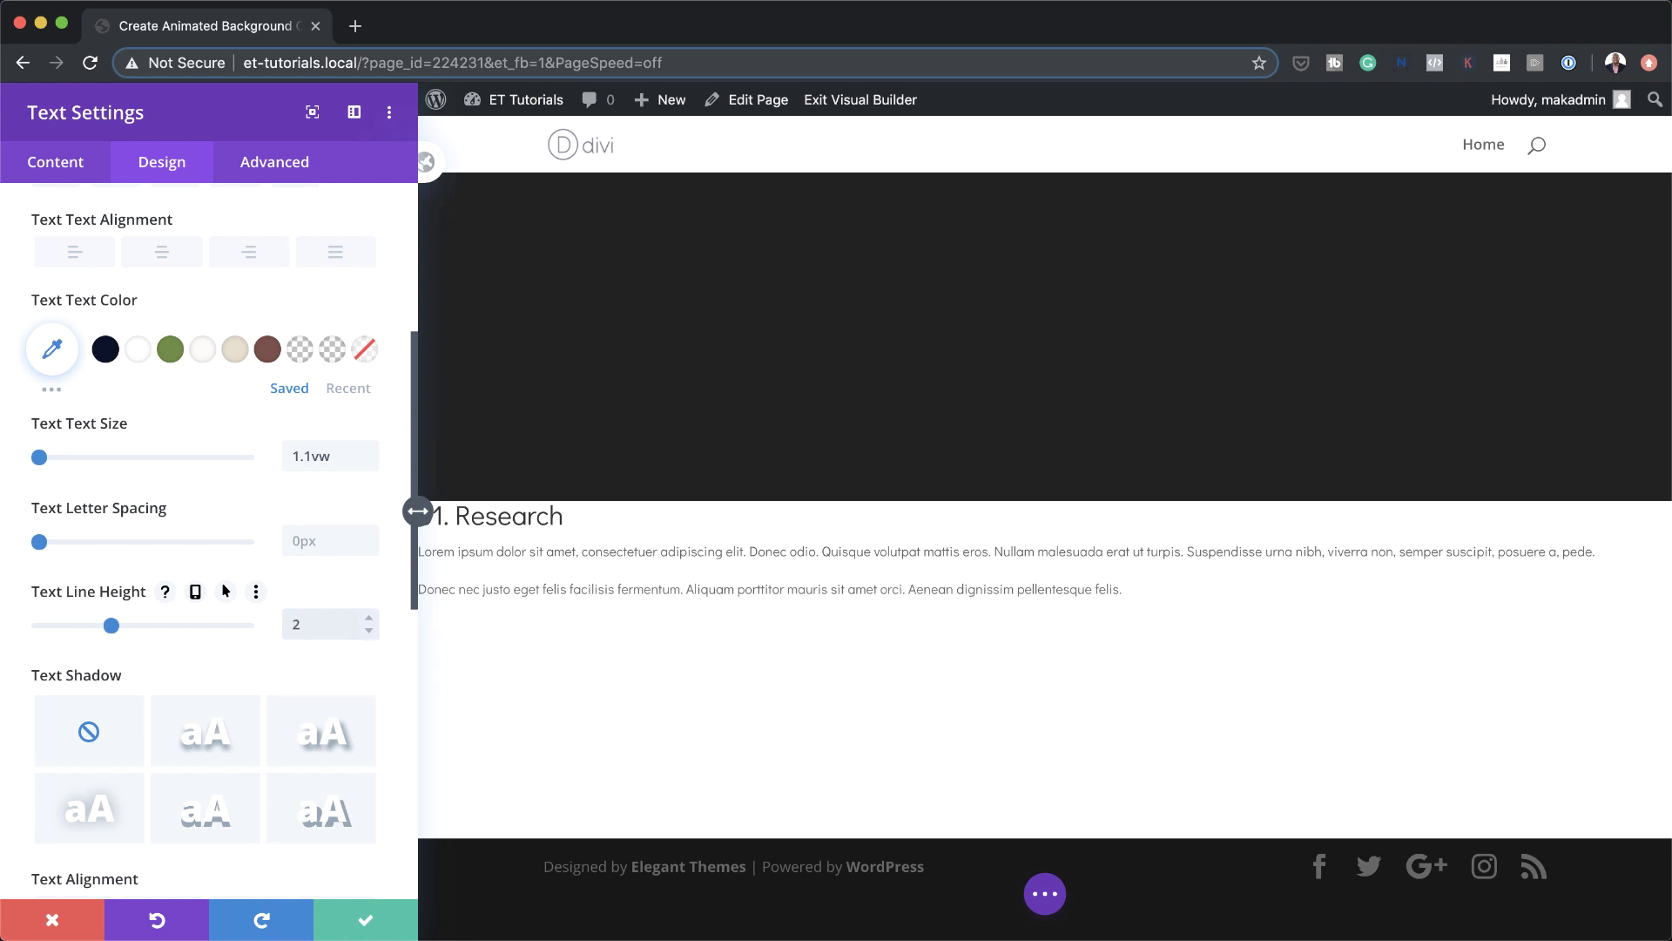
Justify the body text and set its text color to white
click(337, 255)
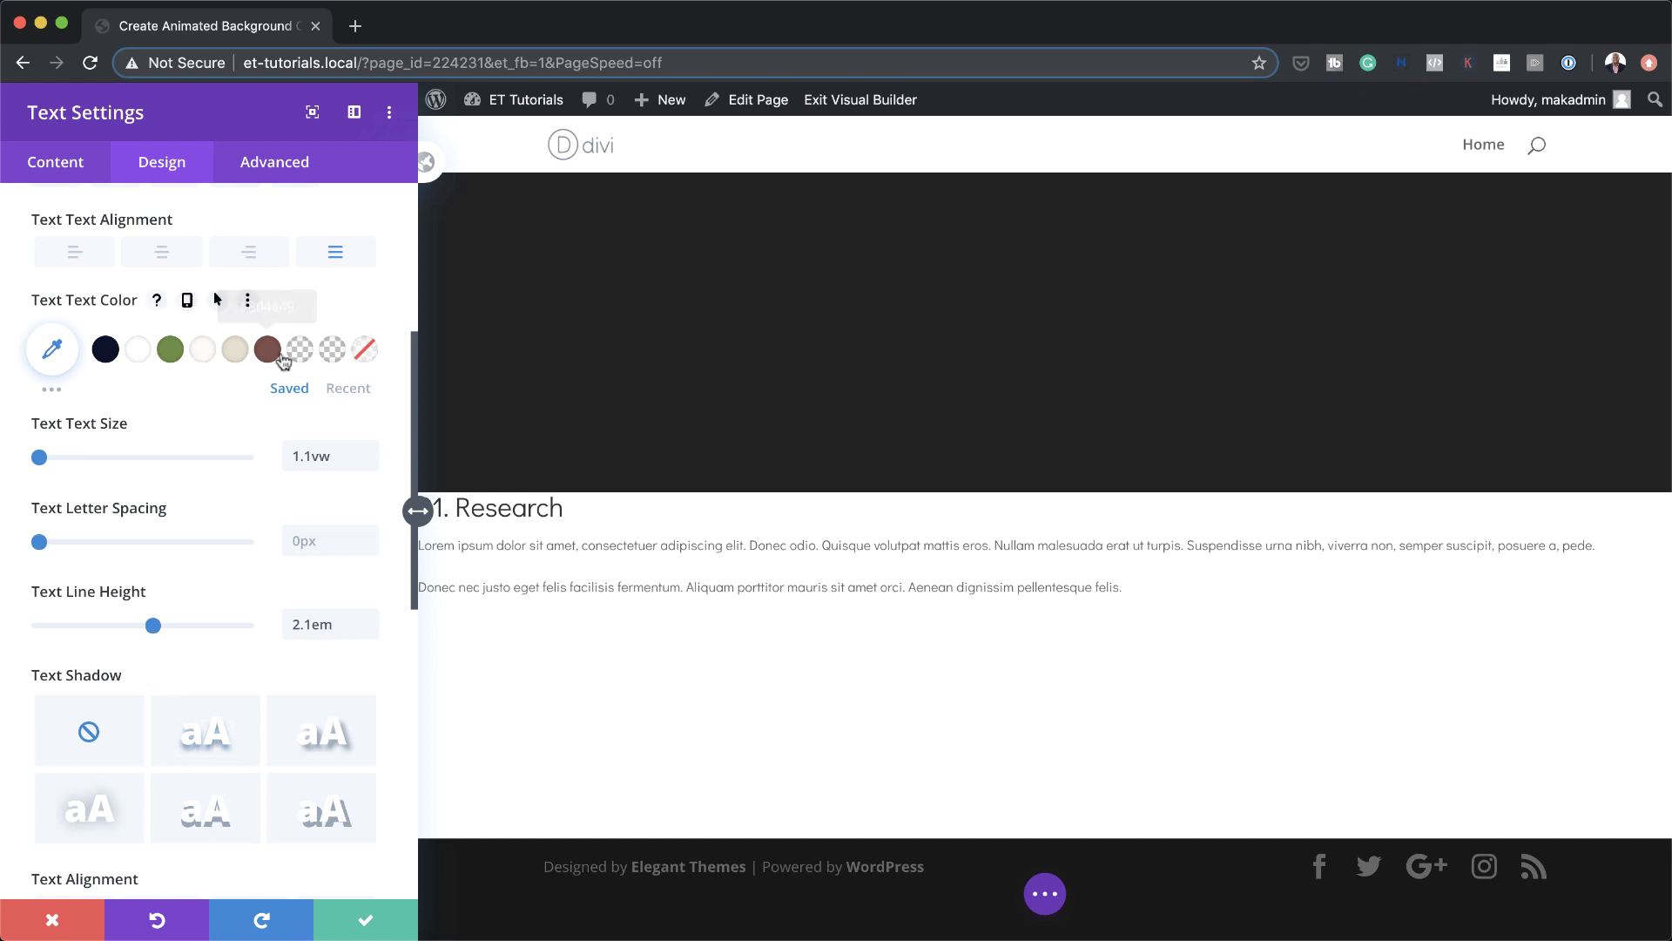
click(54, 357)
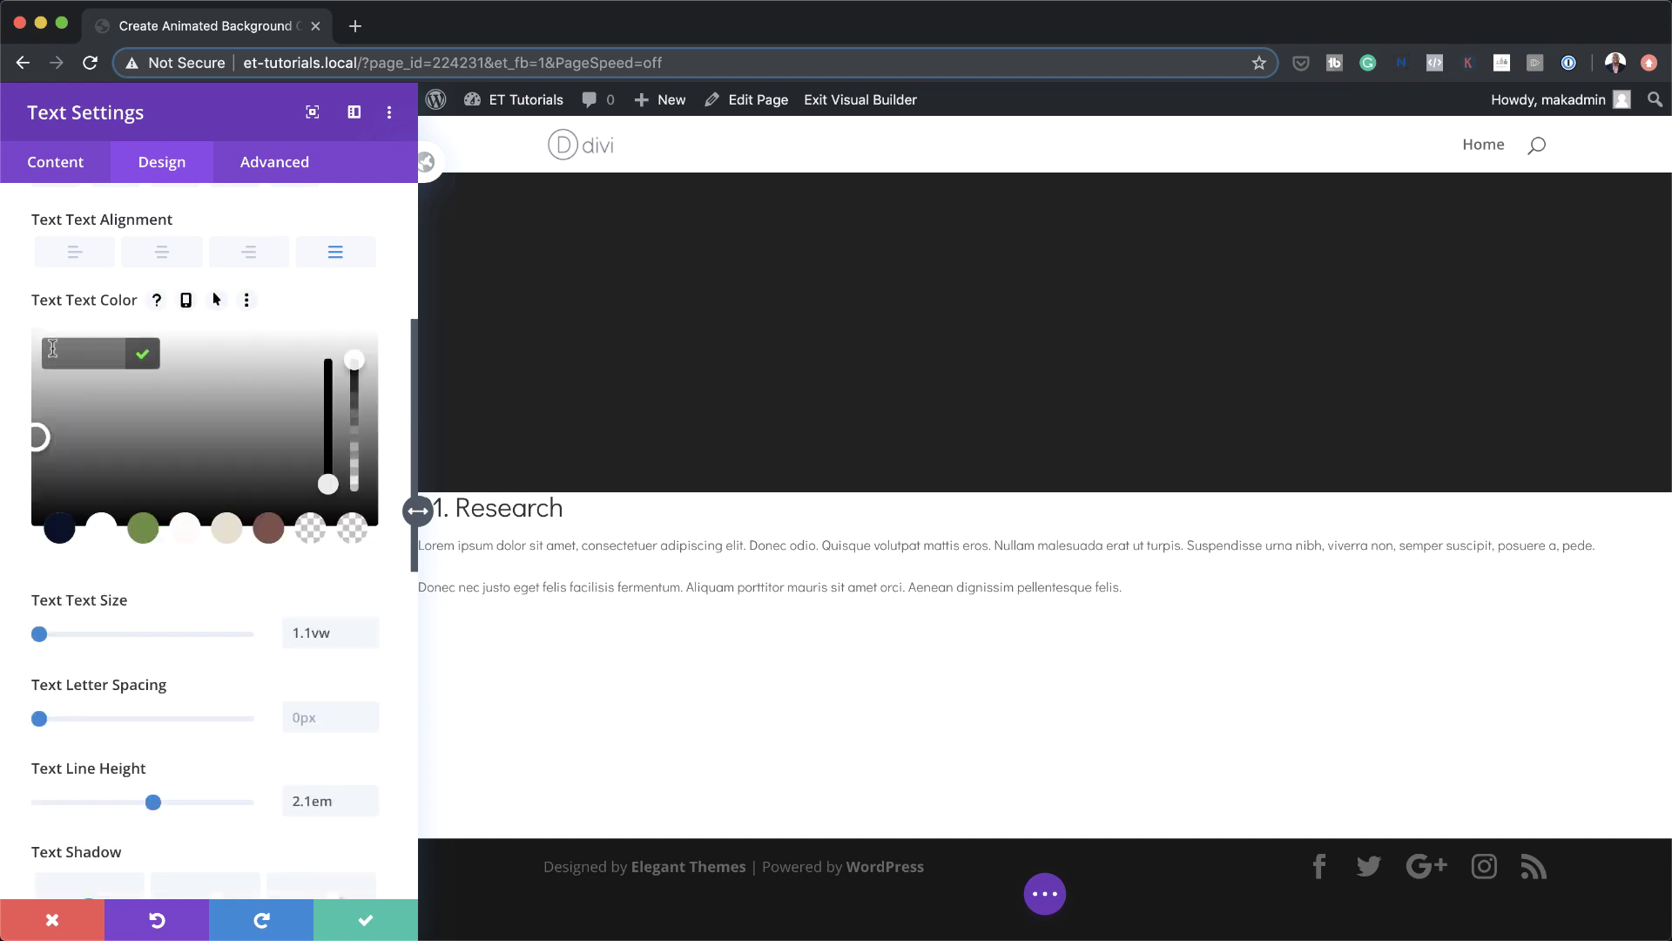
click(5, 375)
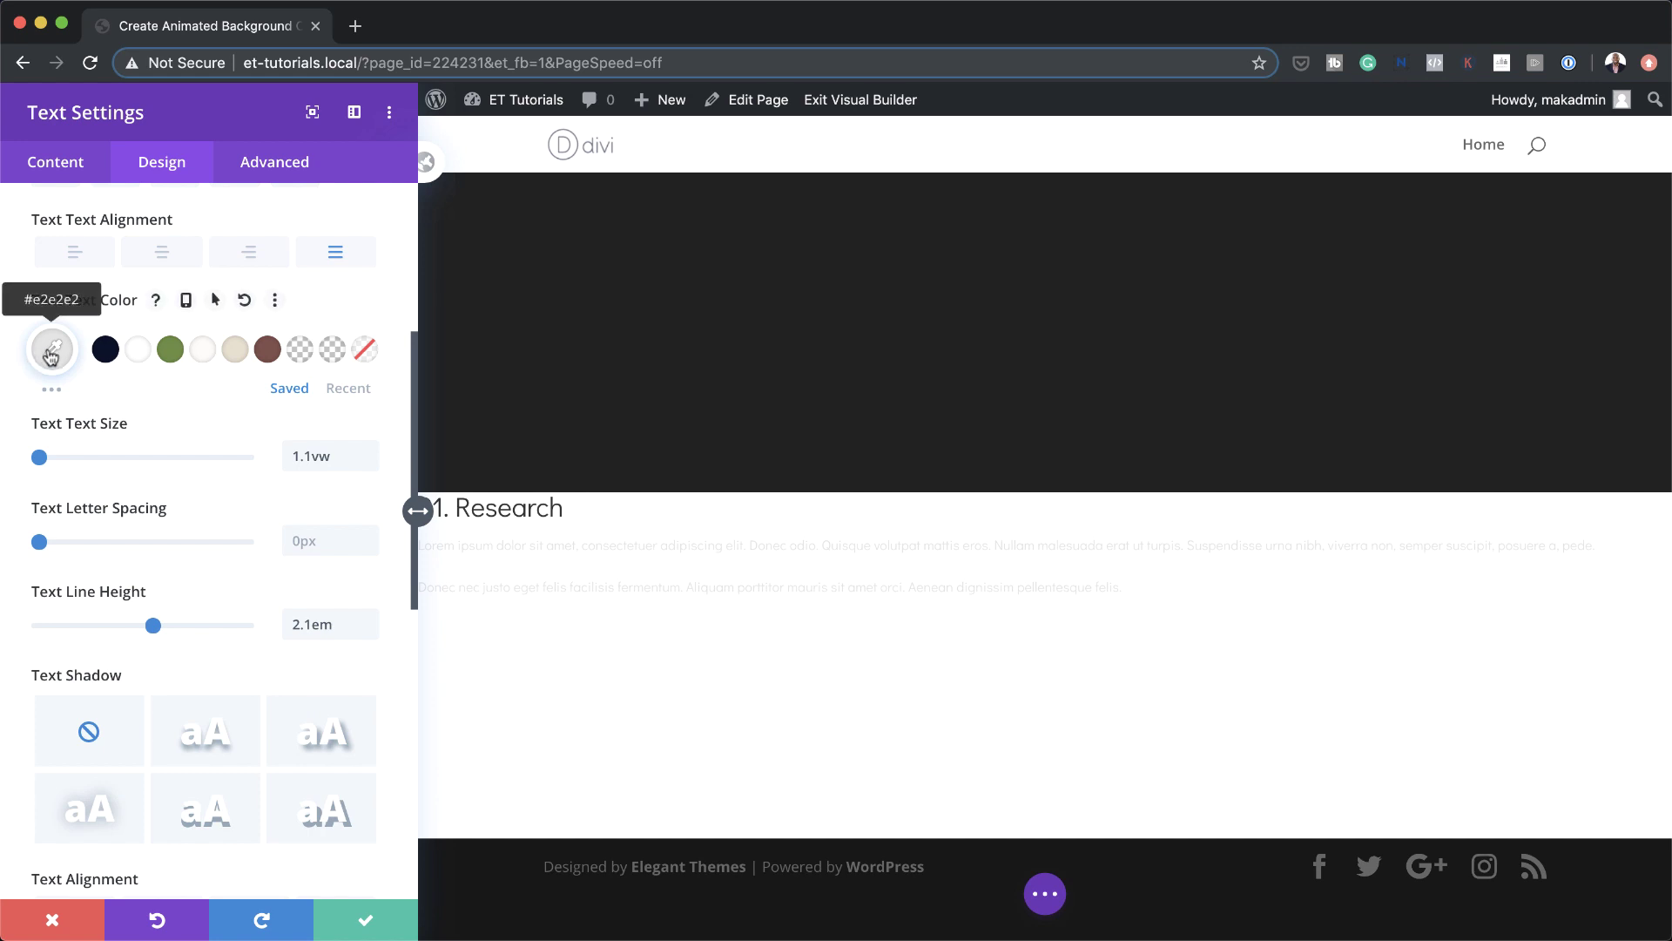
click(33, 359)
drag(30, 358, 32, 335)
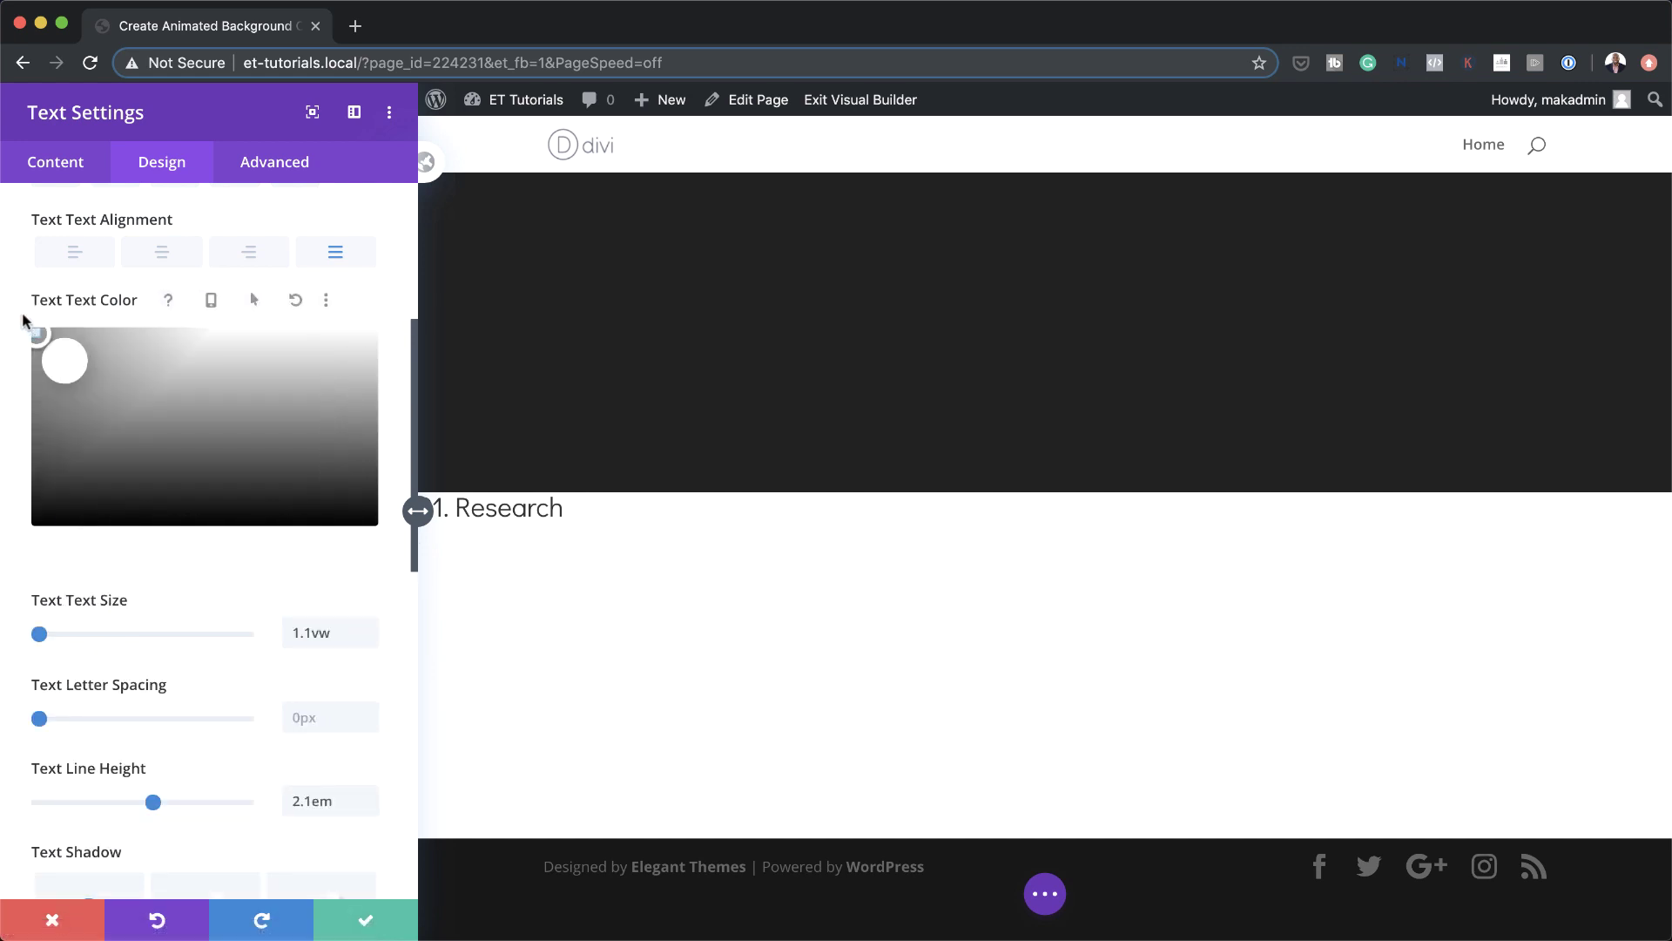
click(23, 322)
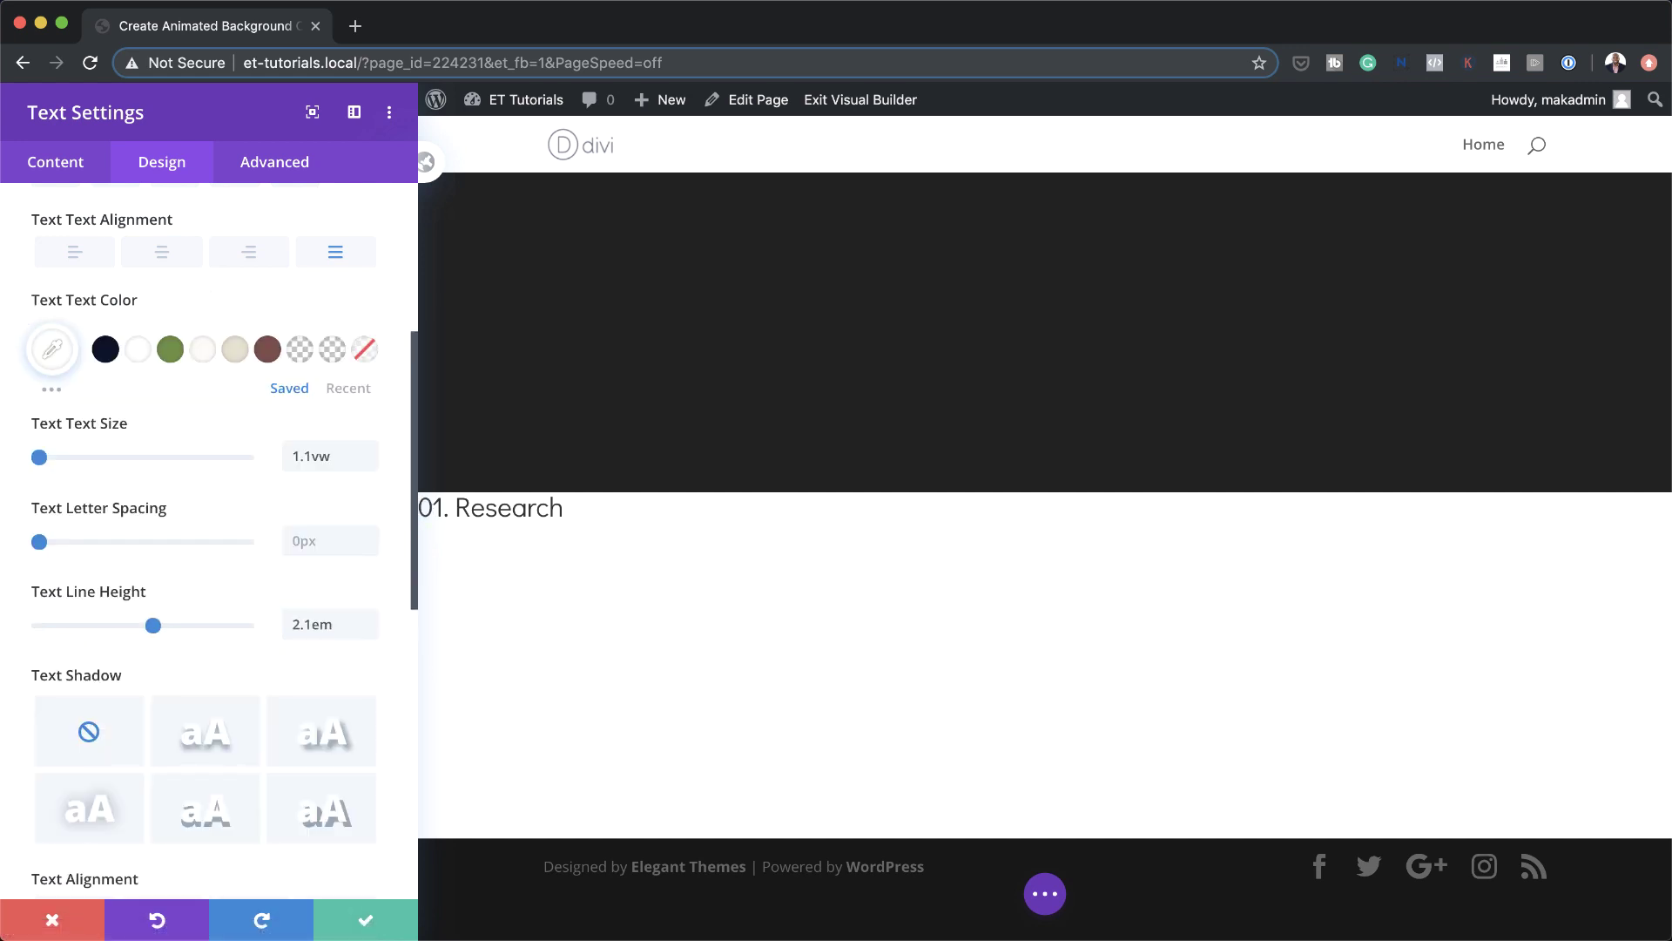
Set the Heading 2 font to Abril Fatface and its text color to #1c1c1c
click(427, 507)
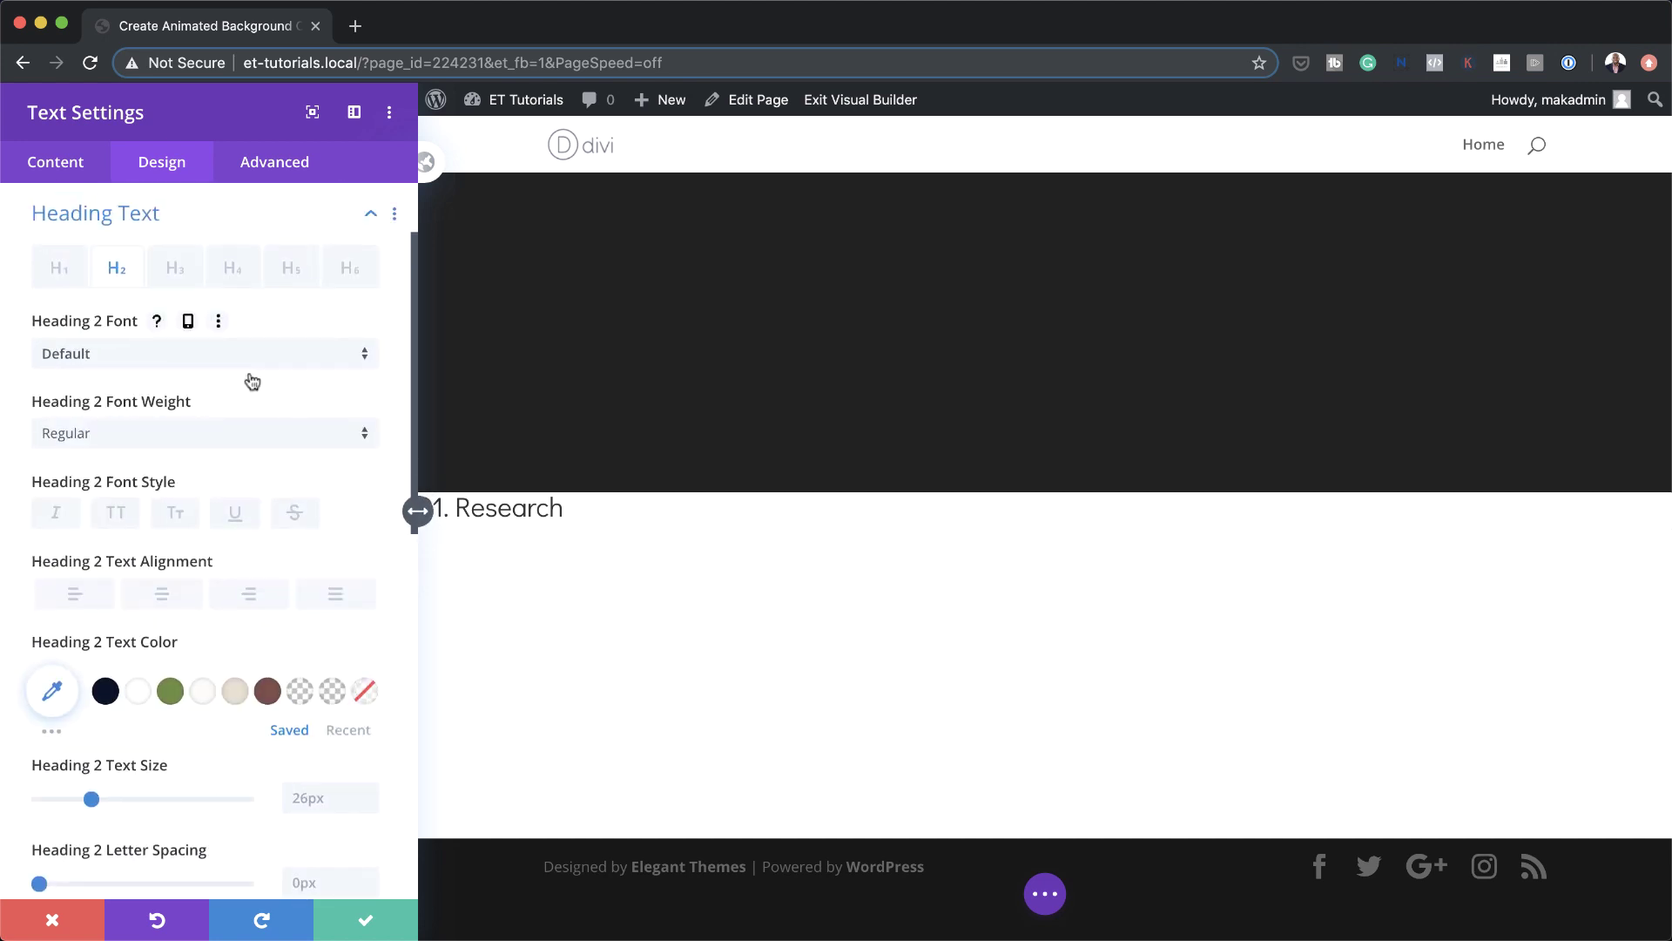
click(125, 362)
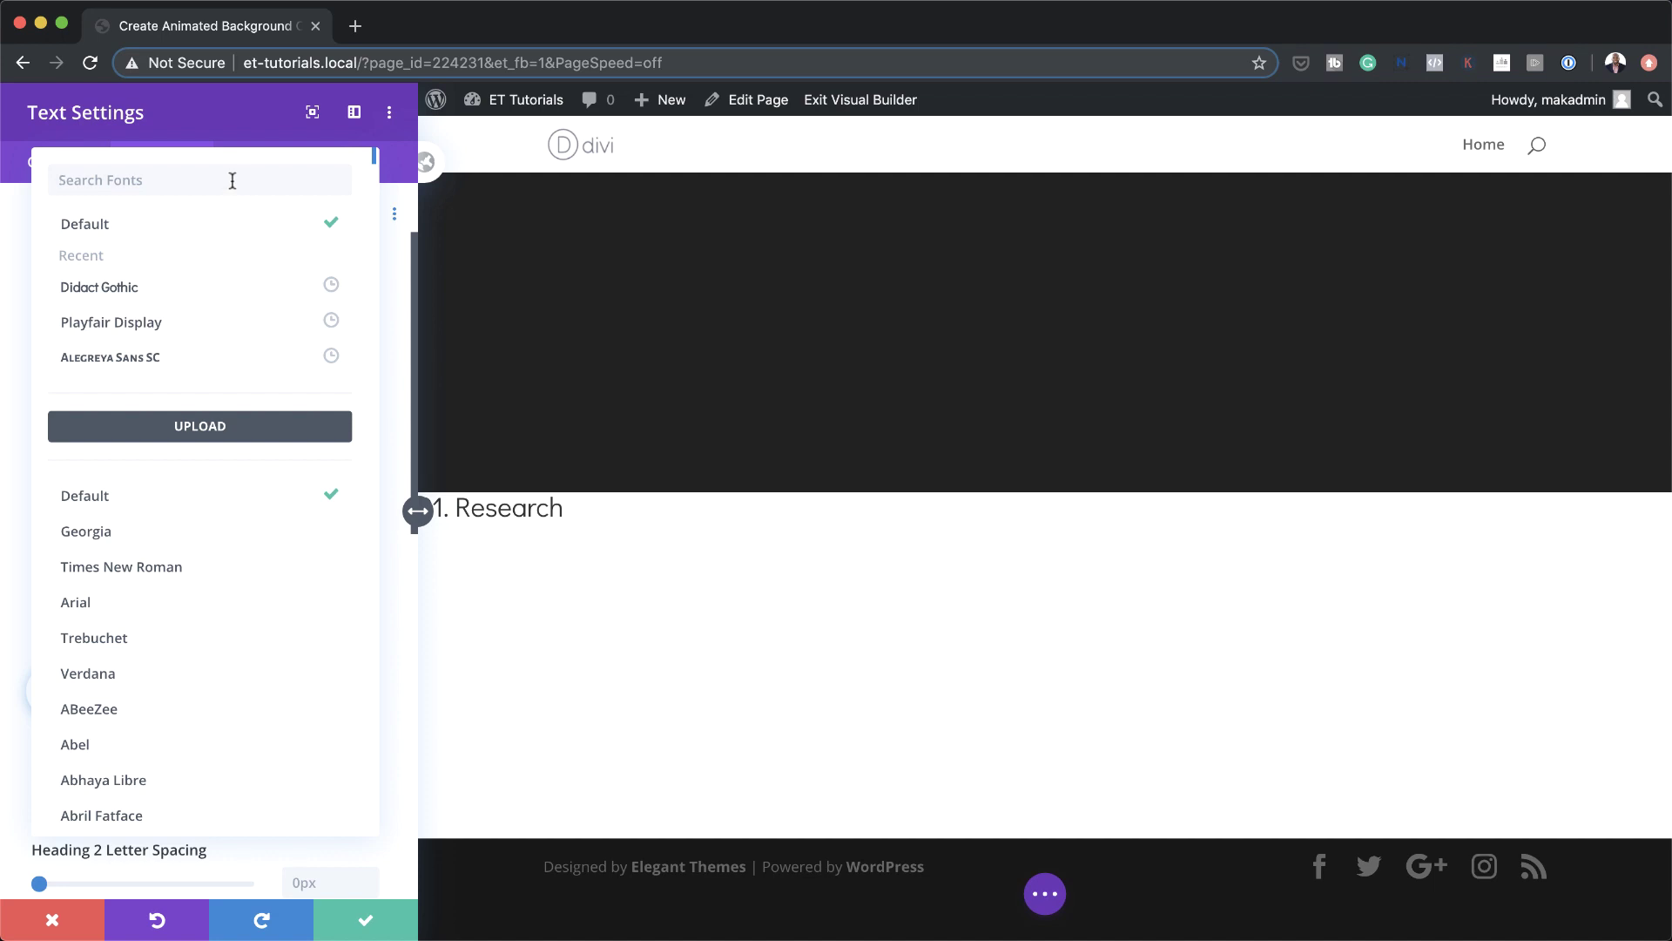
text(abril)
click(137, 228)
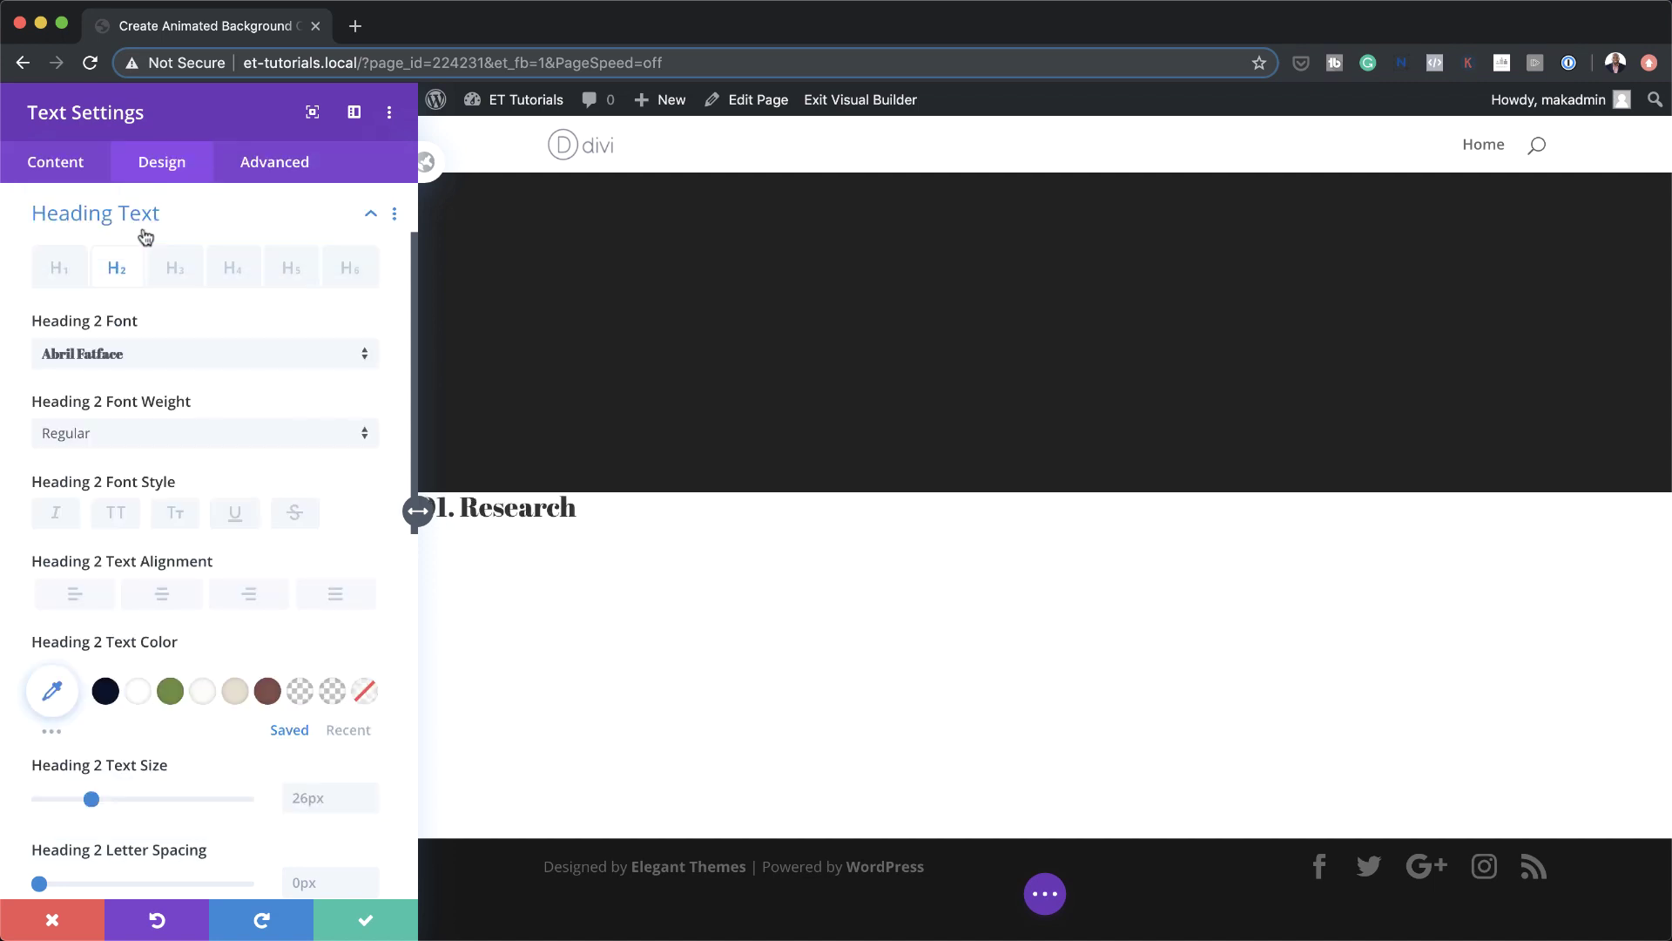
click(55, 693)
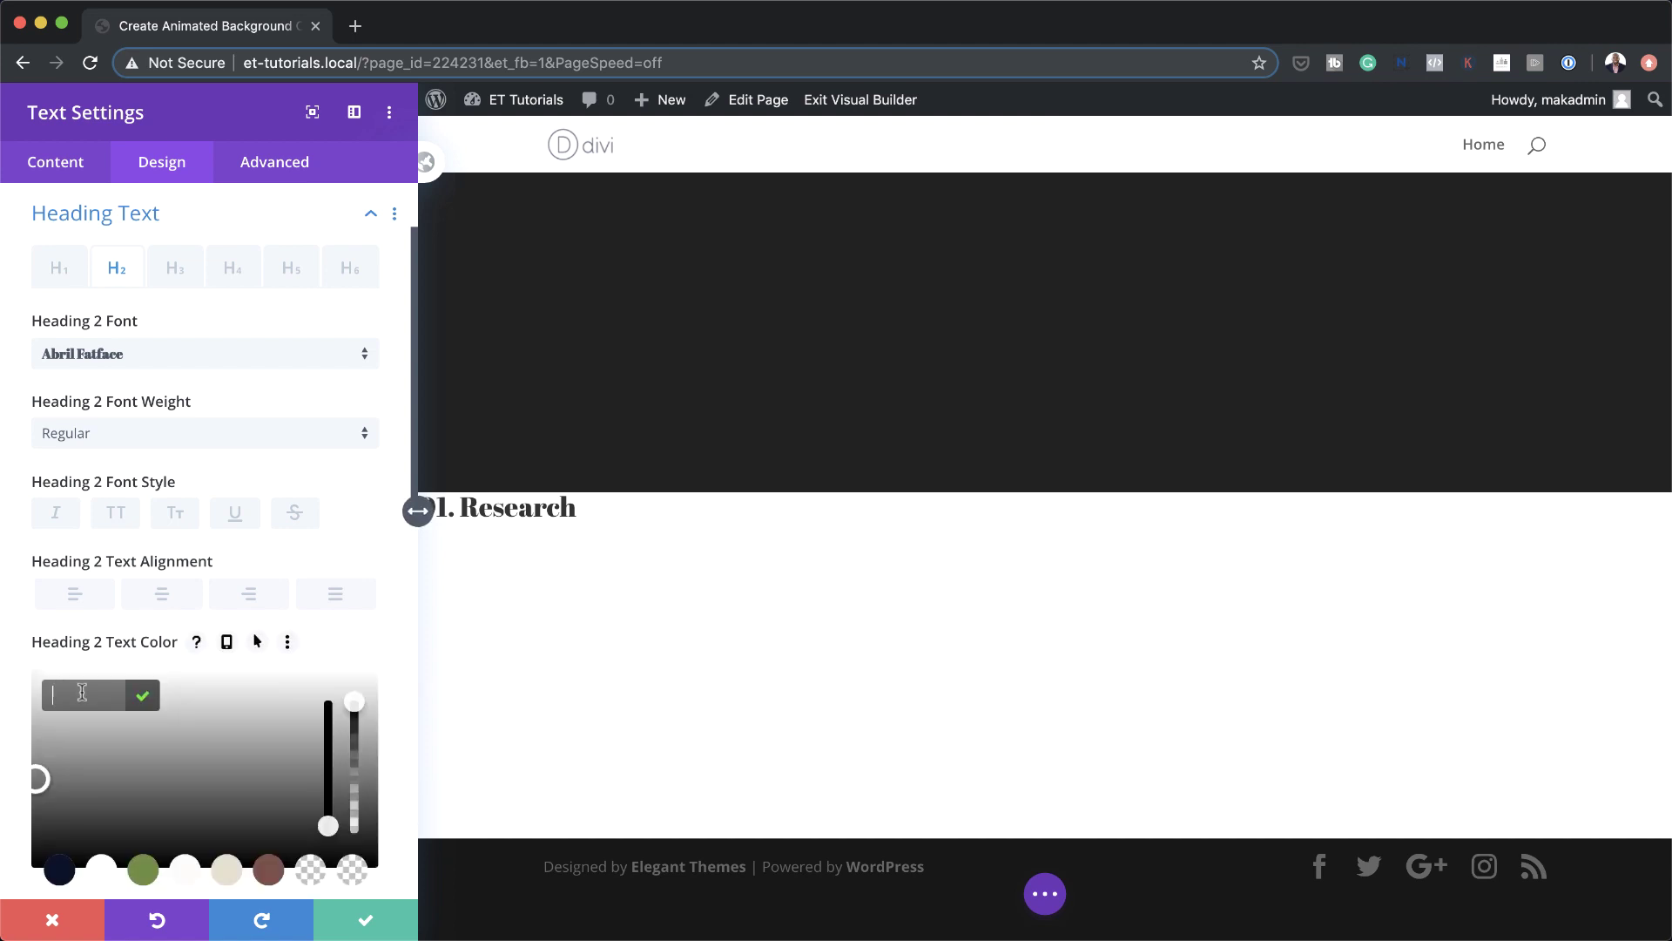
text(#1c1c1c)
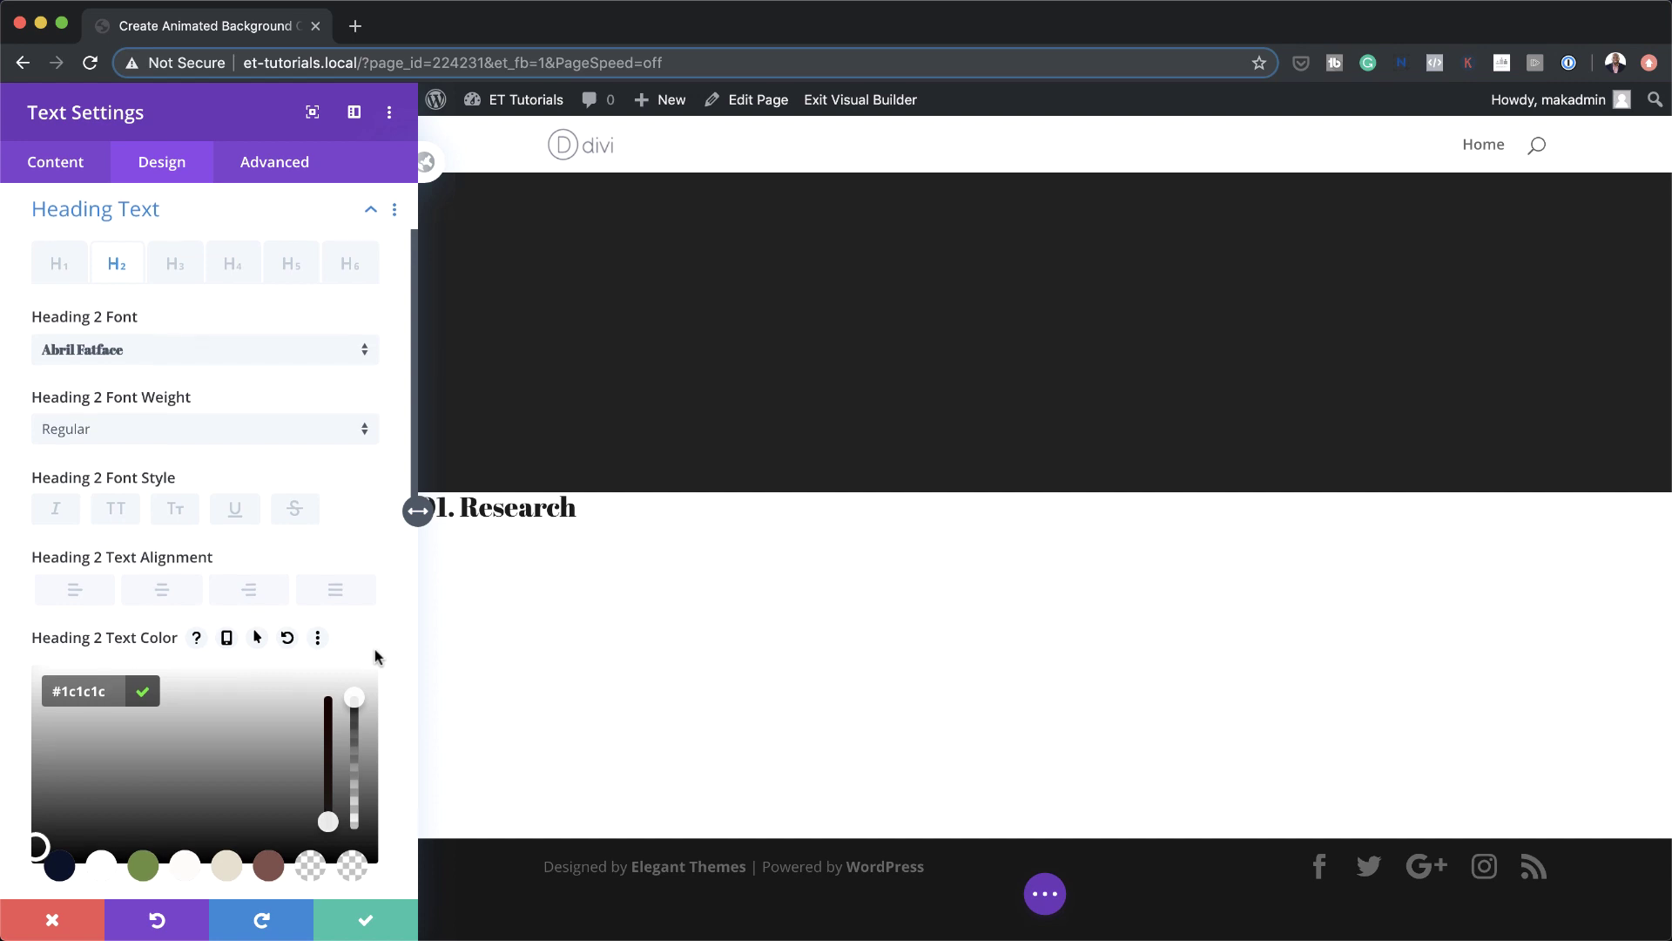
Set the Heading 2 text size to 3vw and its line height to 1.8em
scroll(374, 650, down, 2)
scroll(374, 649, down, 5)
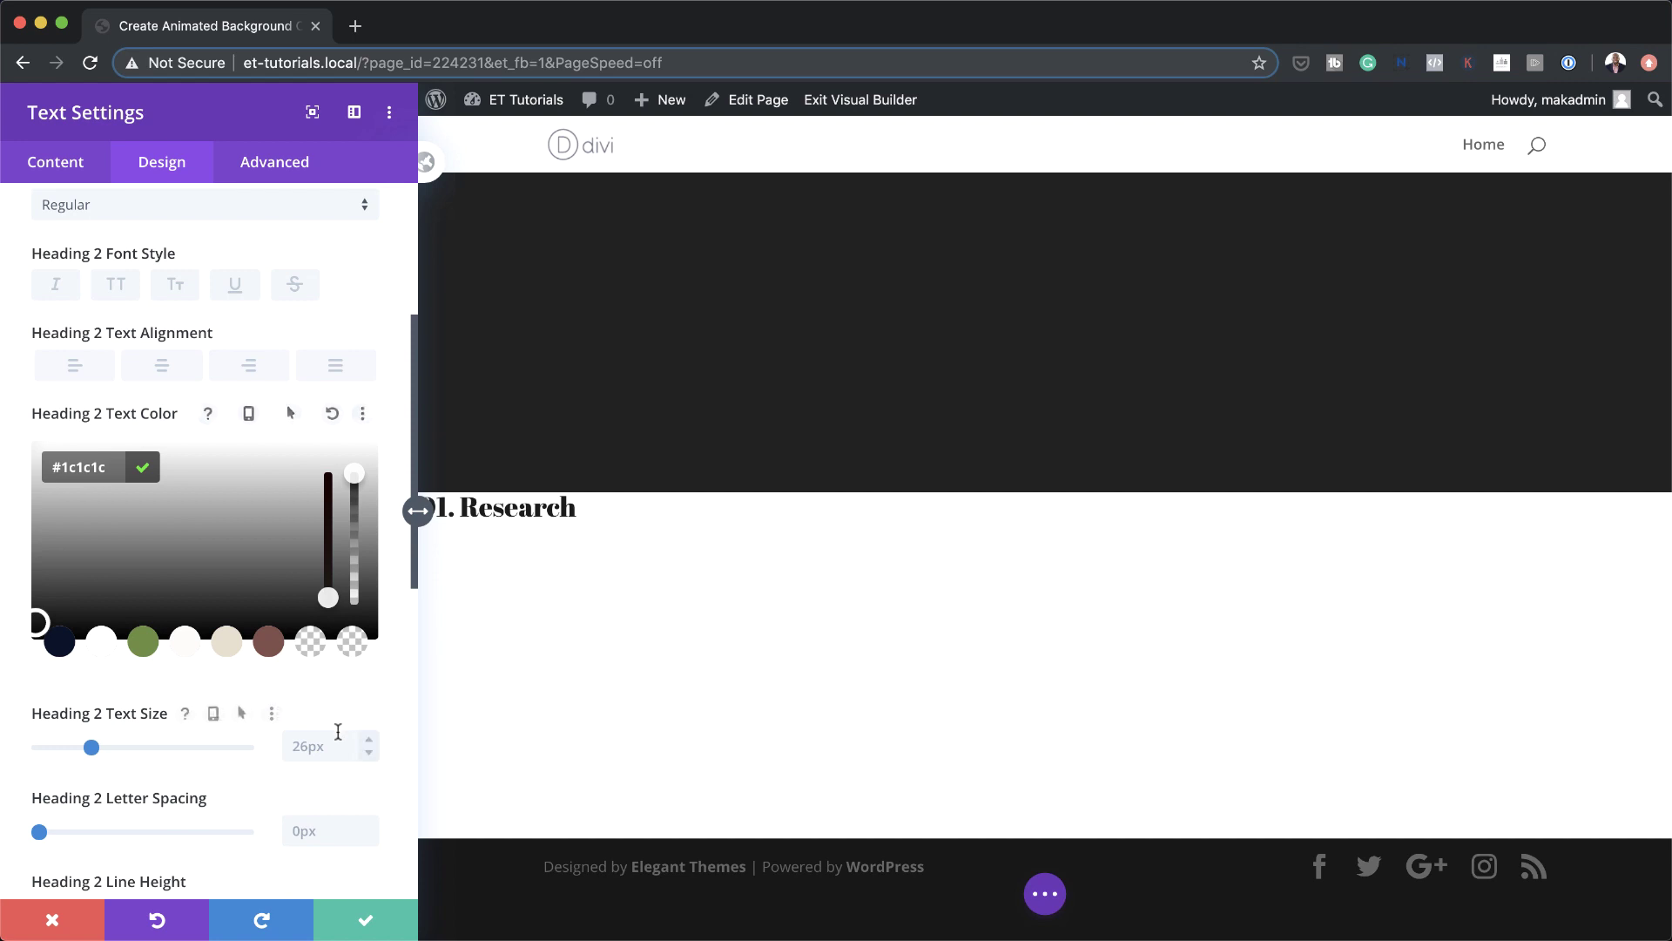
click(310, 741)
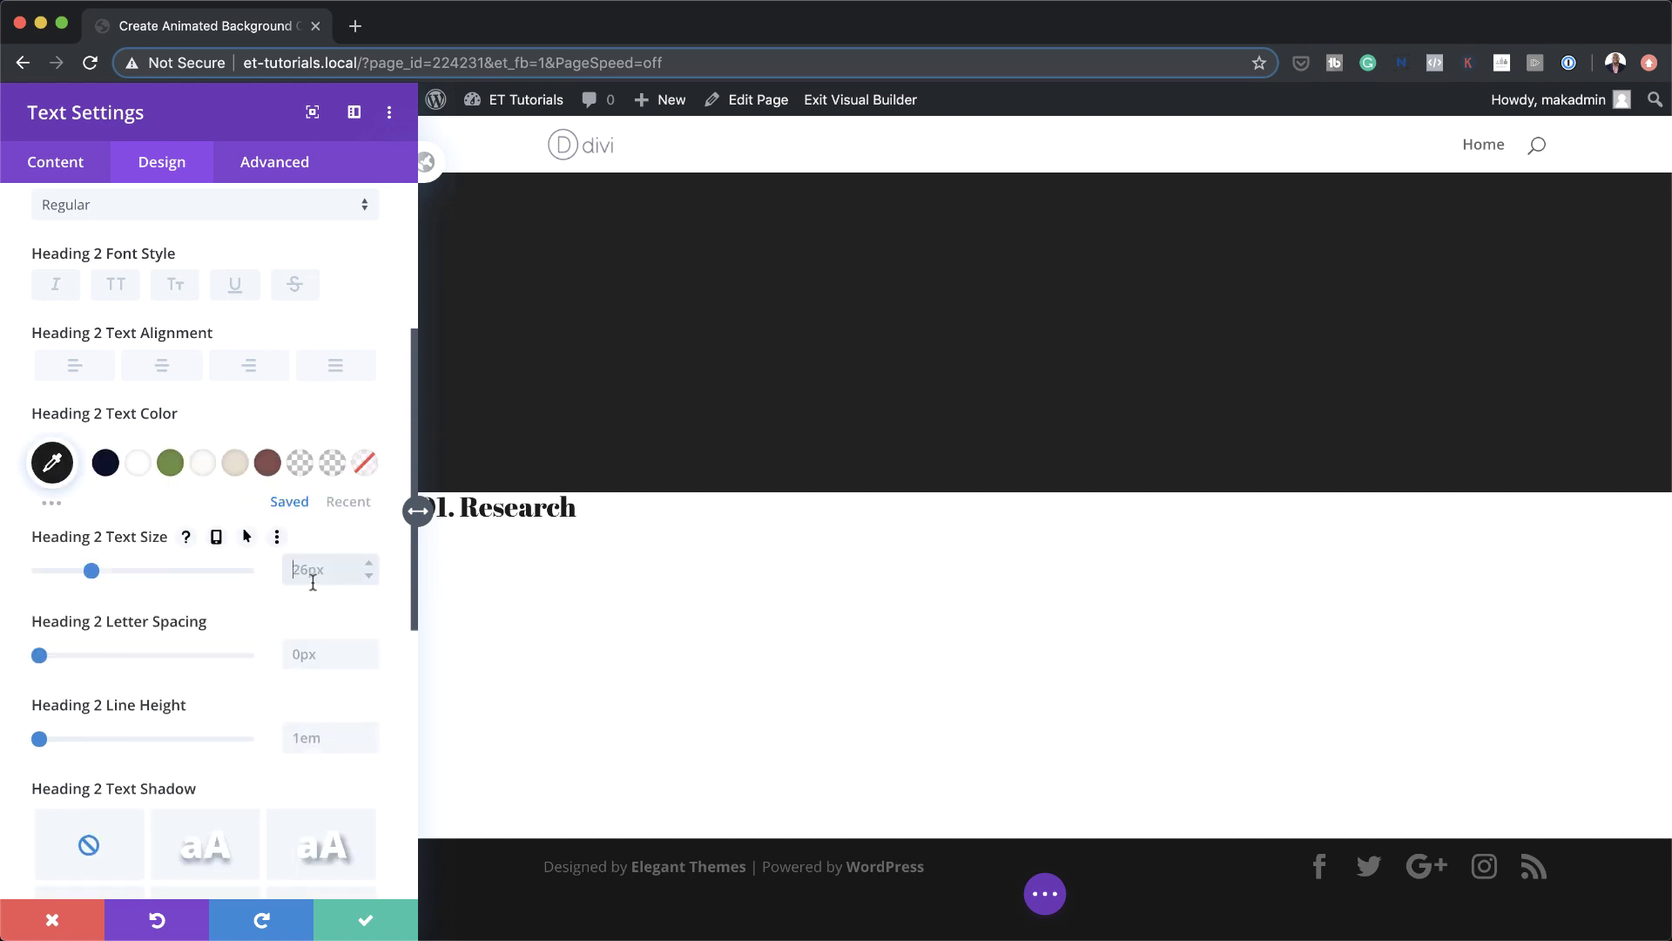
text(3vw)
scroll(261, 697, down, 1)
click(307, 706)
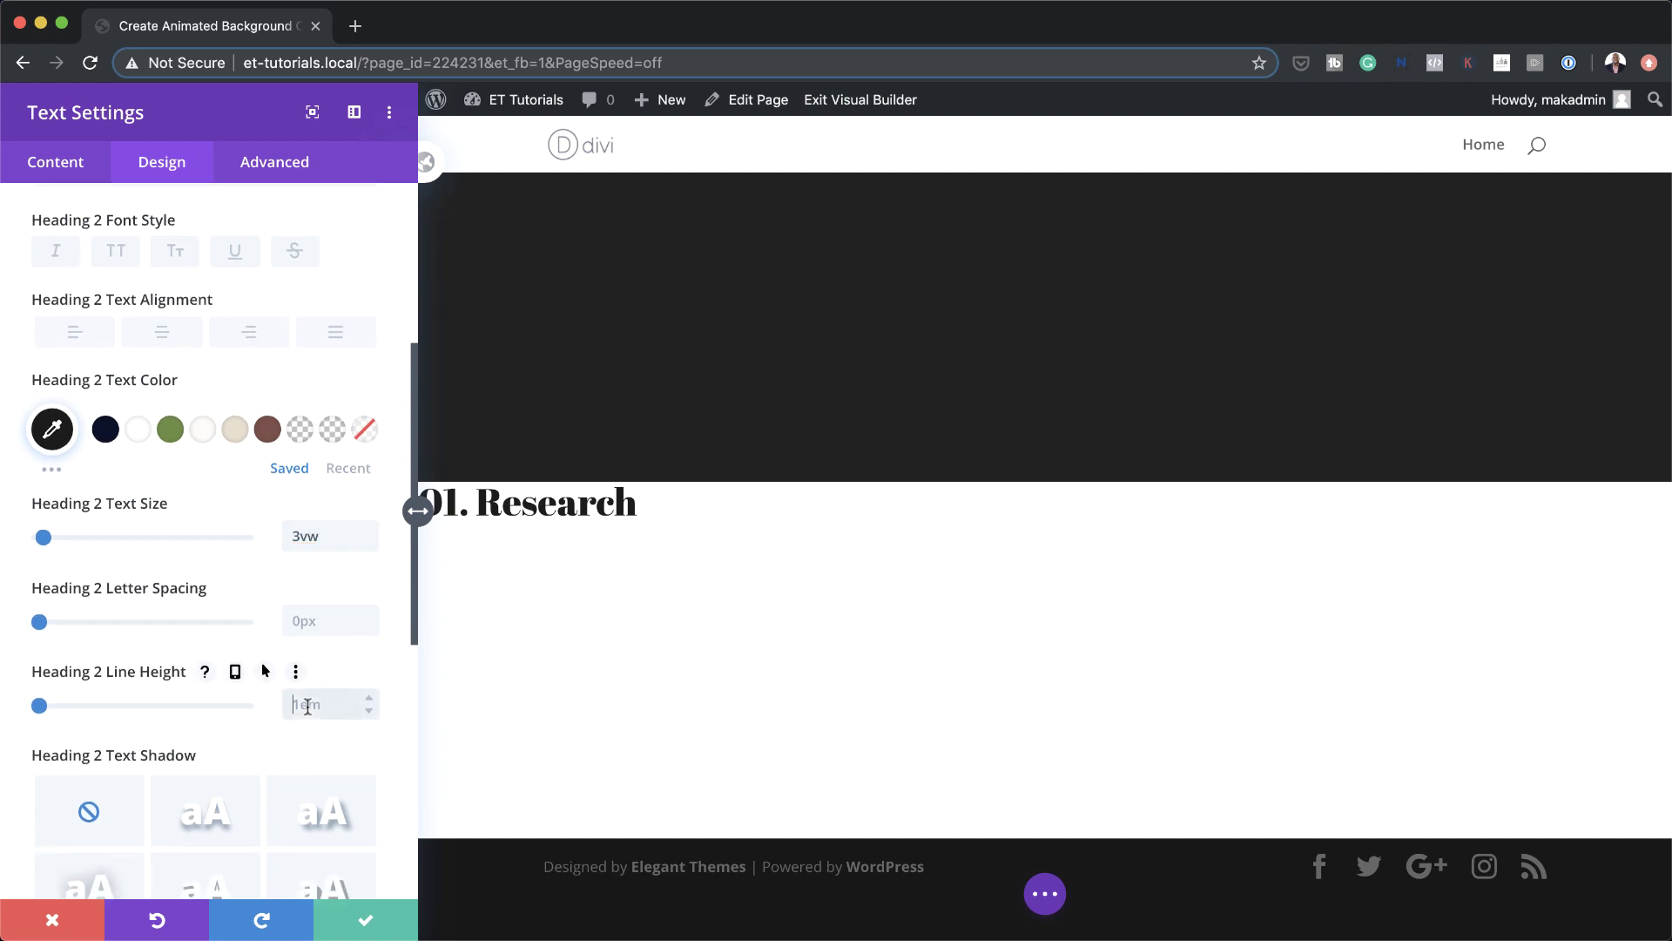
text(1.8em)
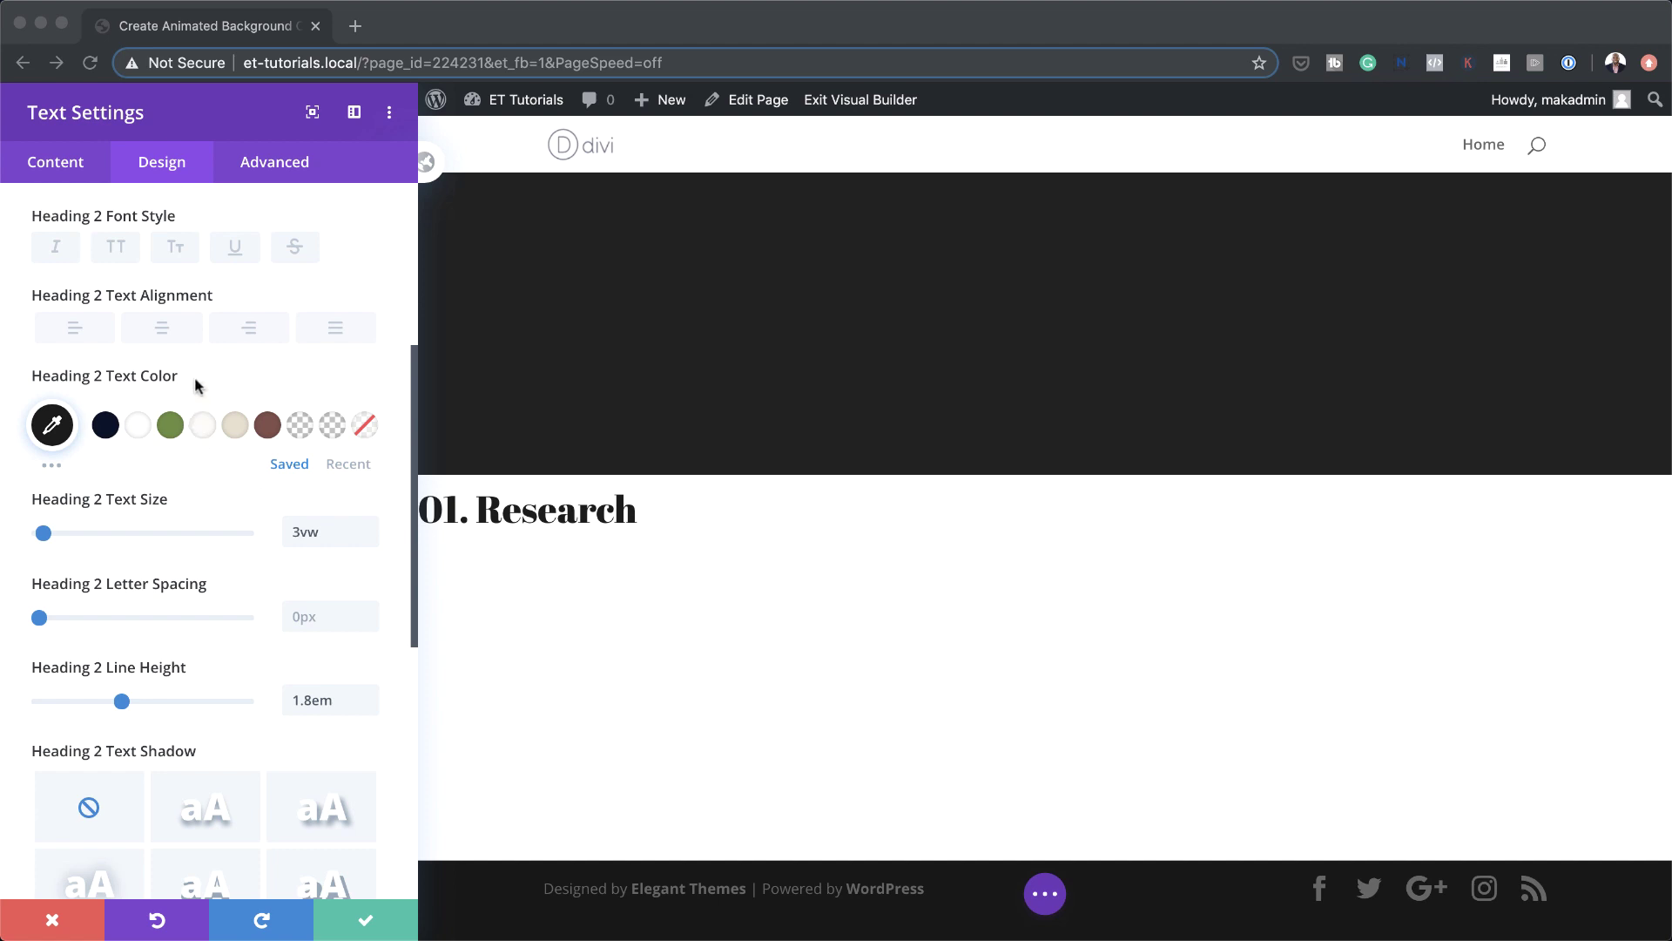
Give the Heading 2 text a hover color of #ffffff and save the Text module settings
click(310, 383)
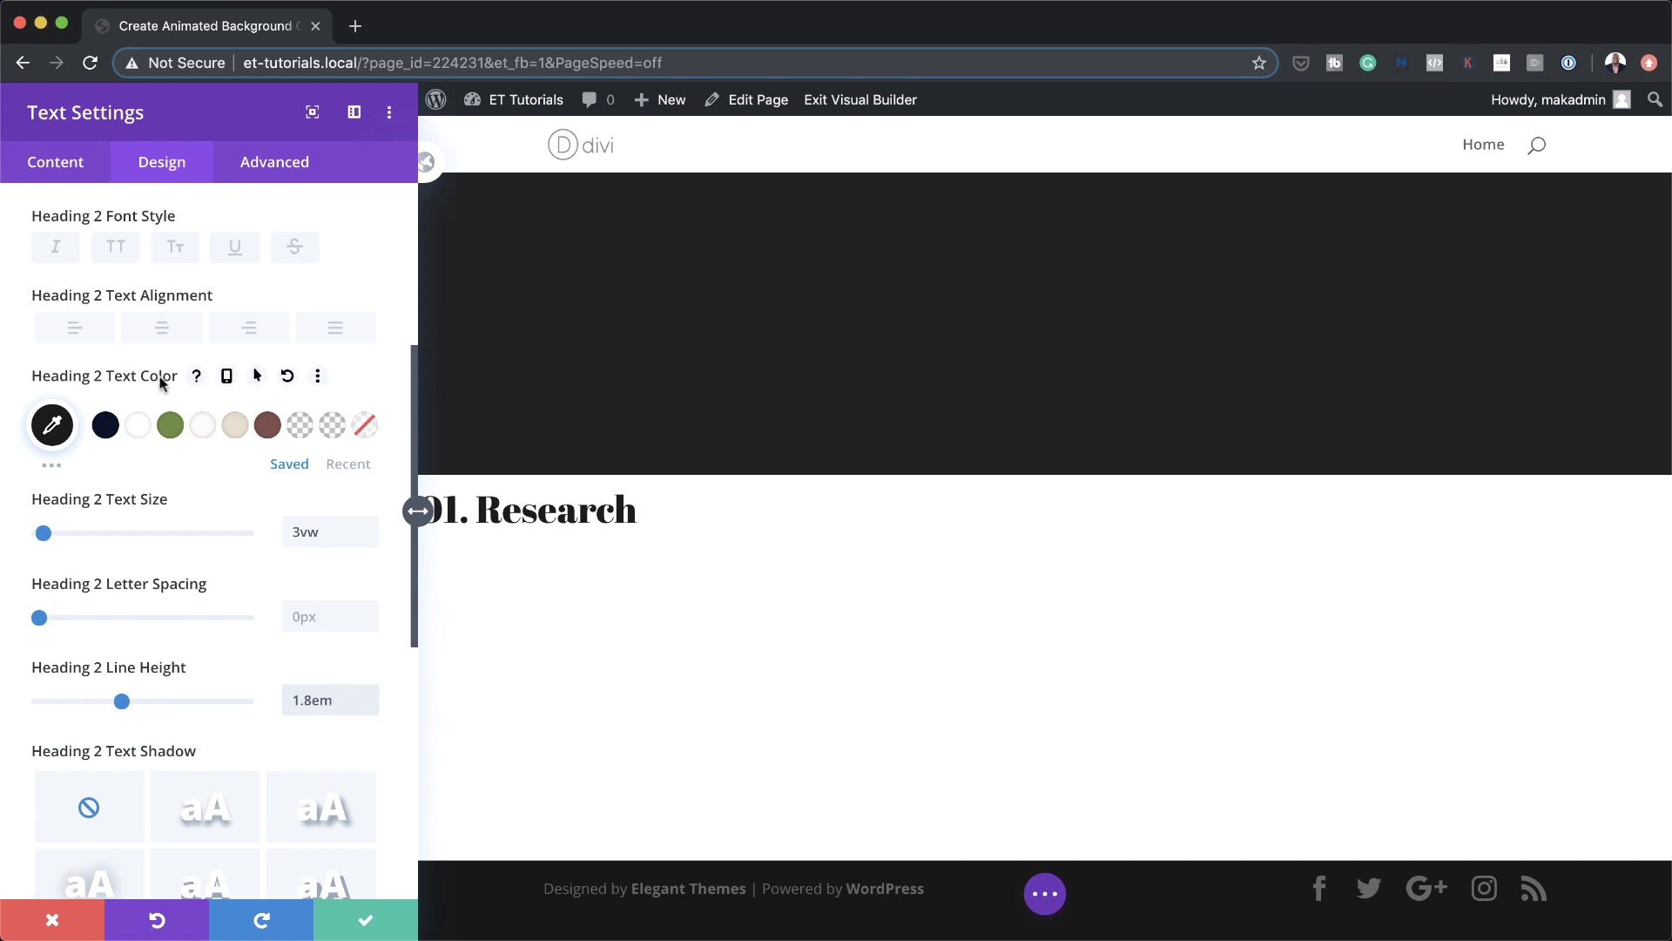
click(256, 376)
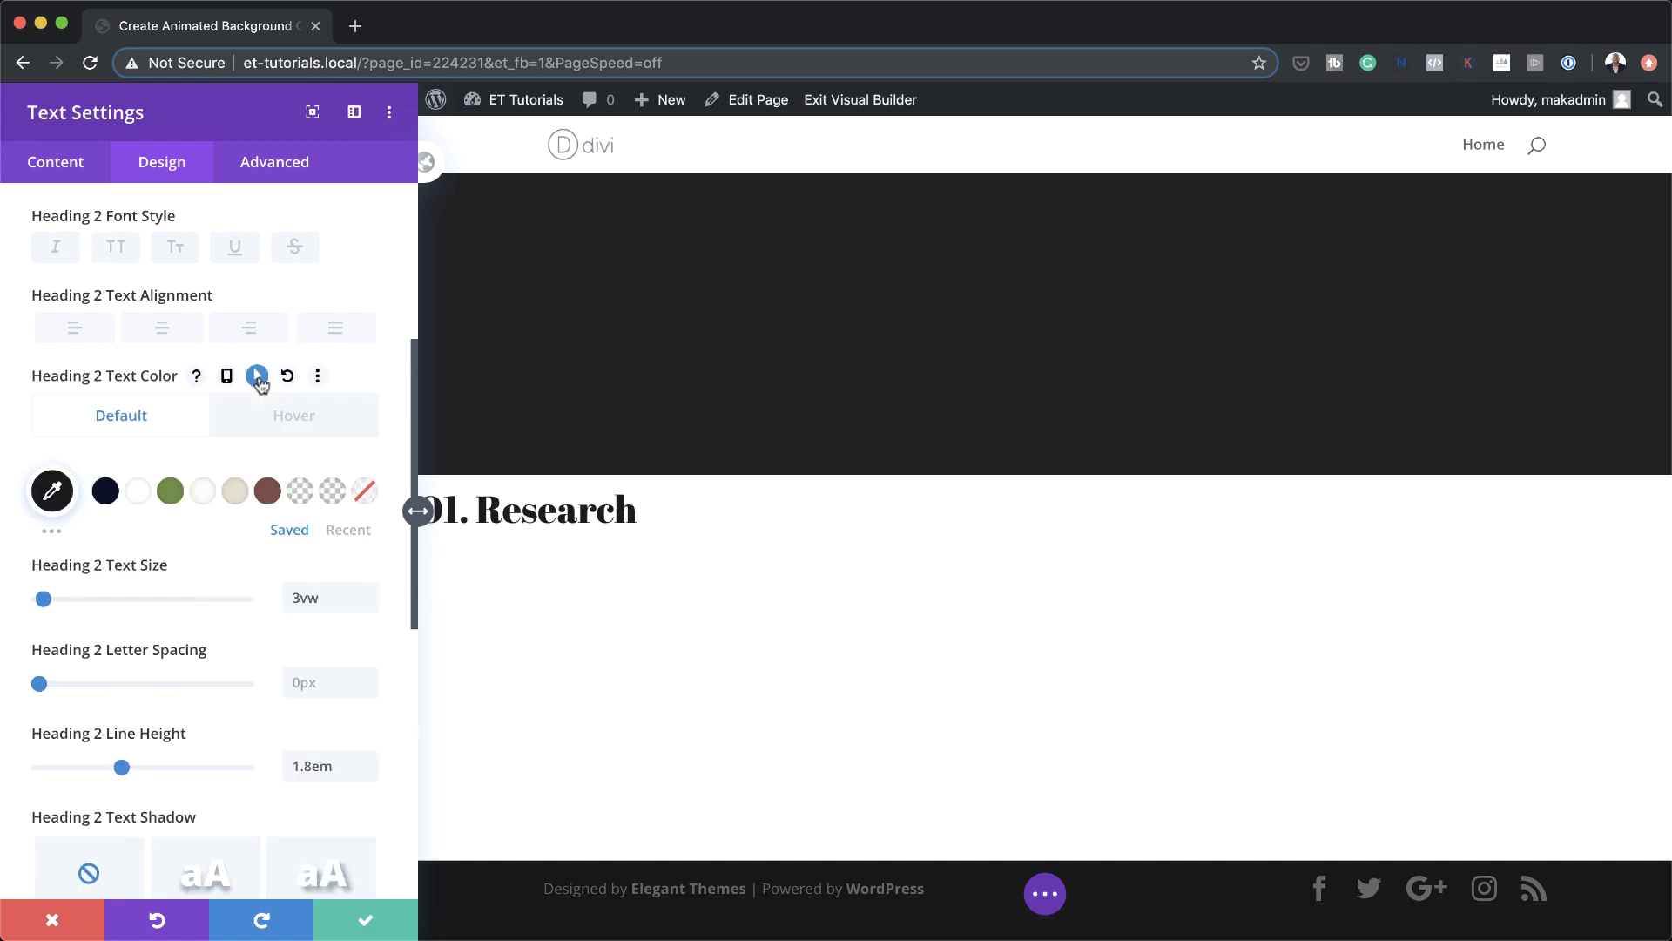
click(294, 424)
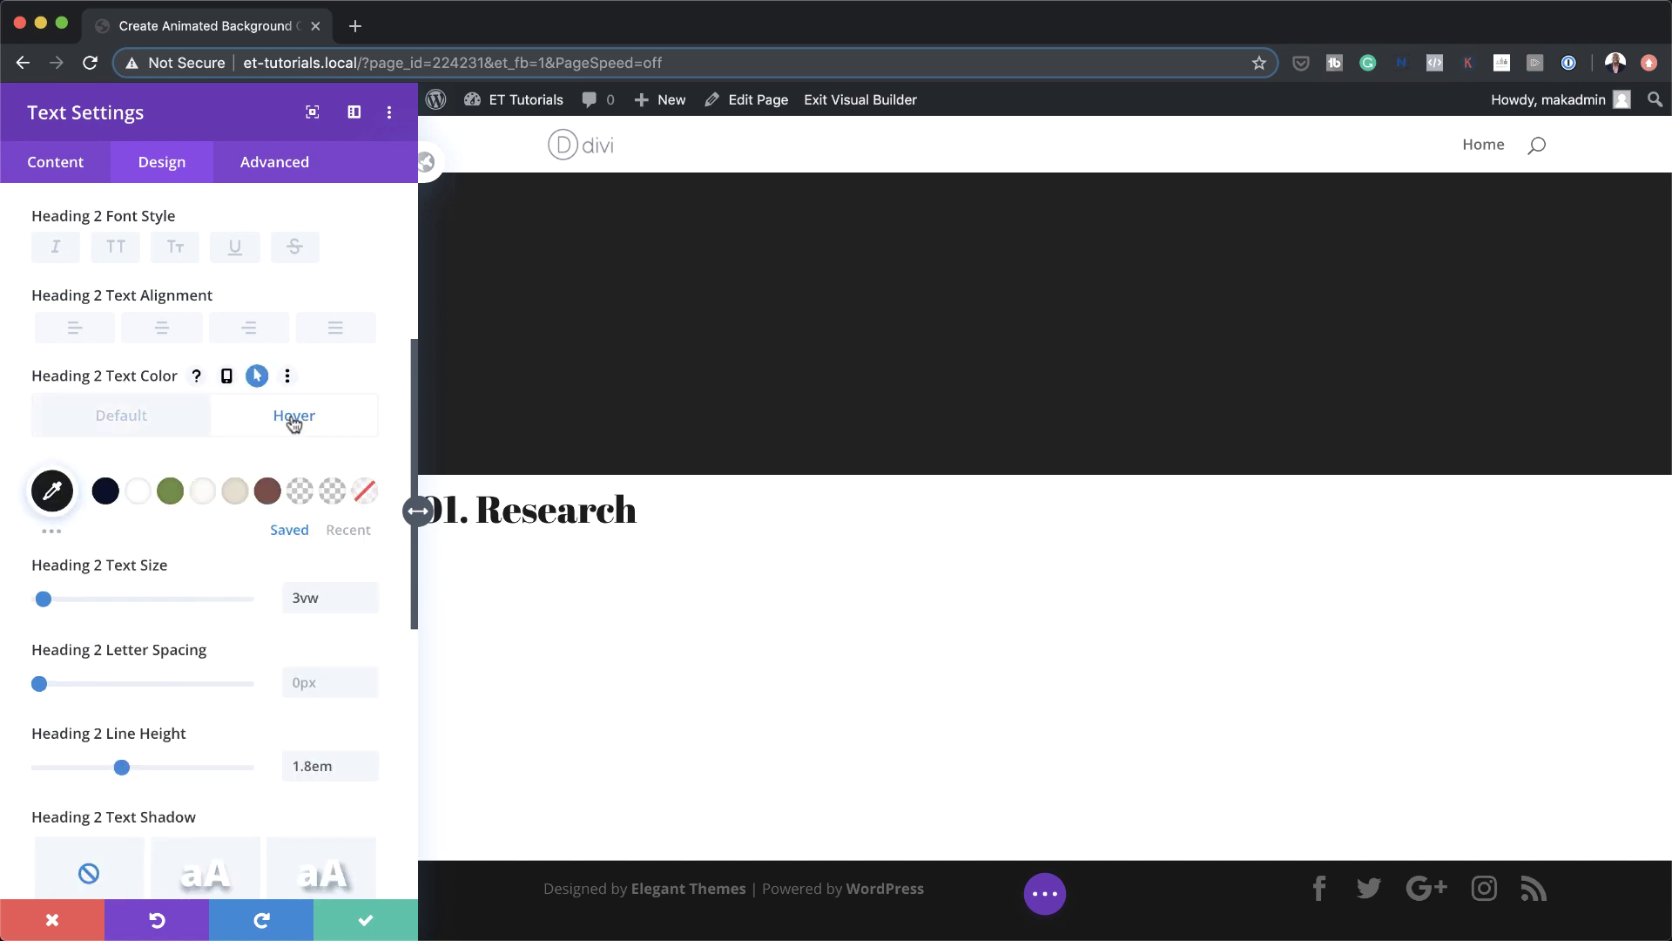
click(57, 488)
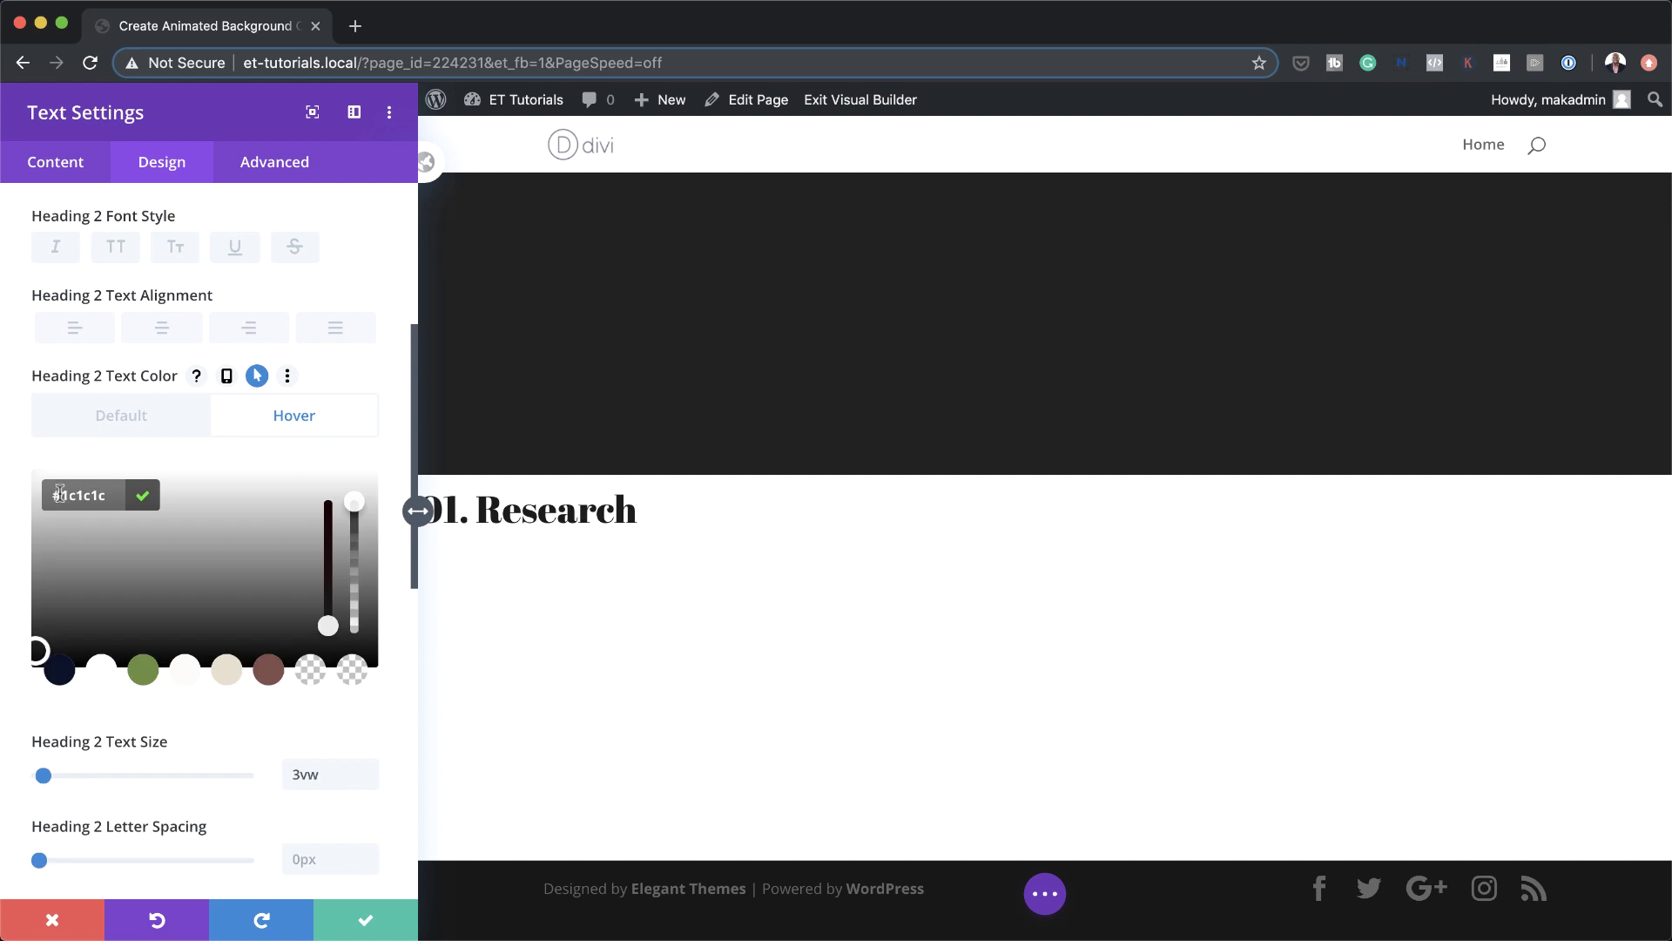
text(ffffff)
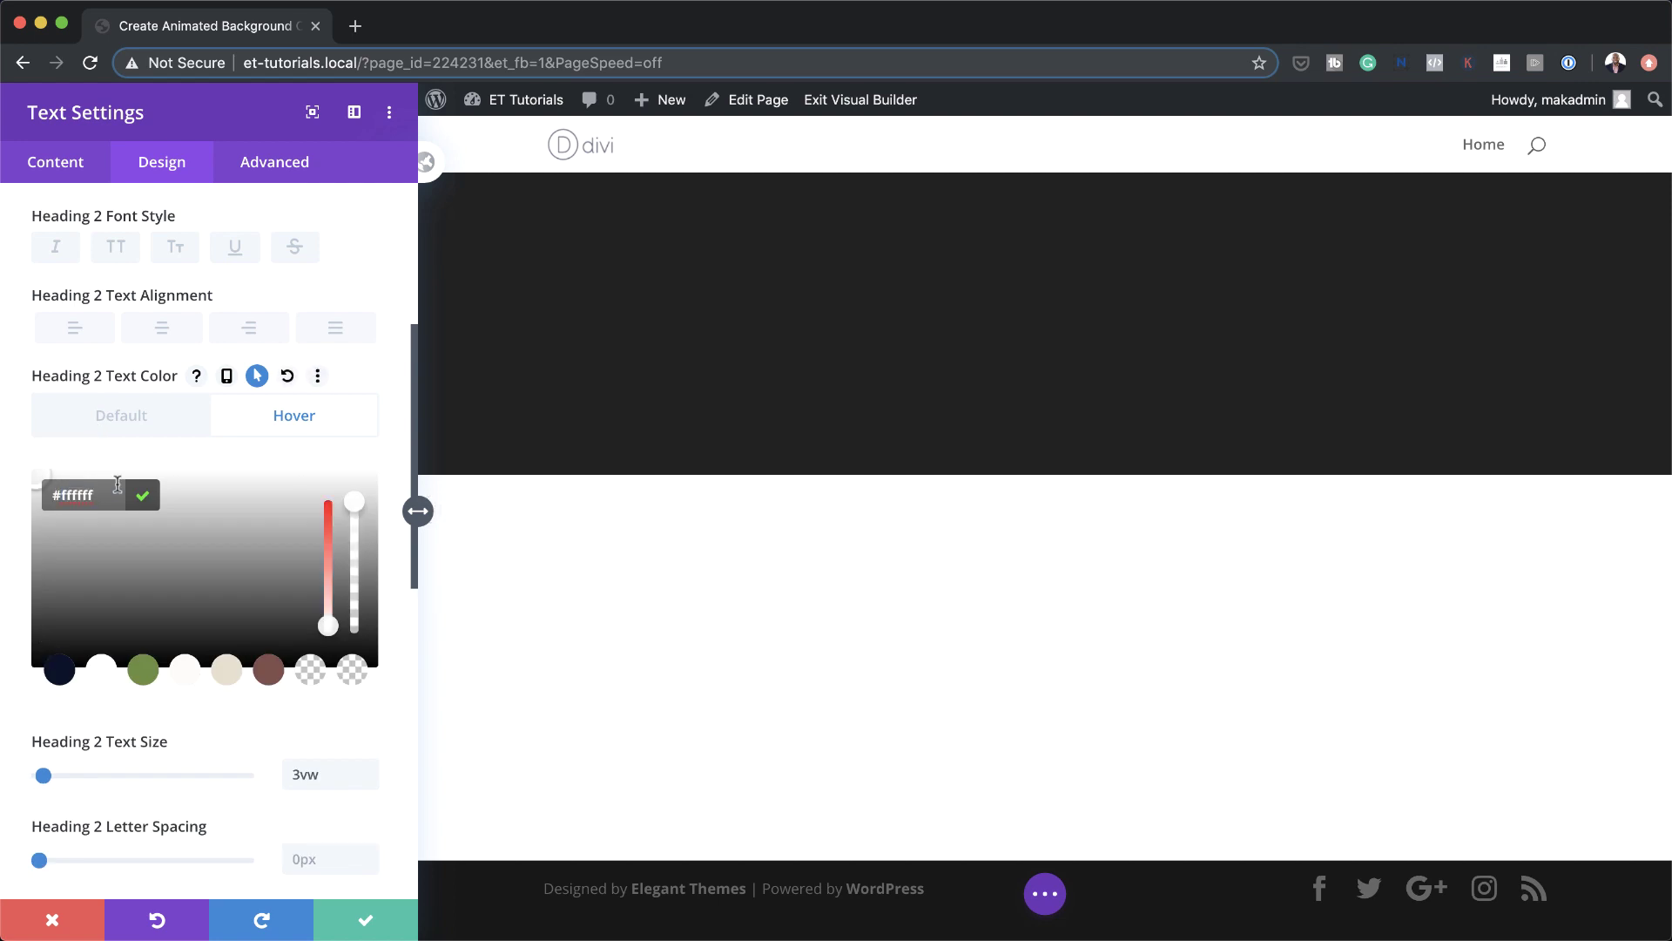
click(382, 917)
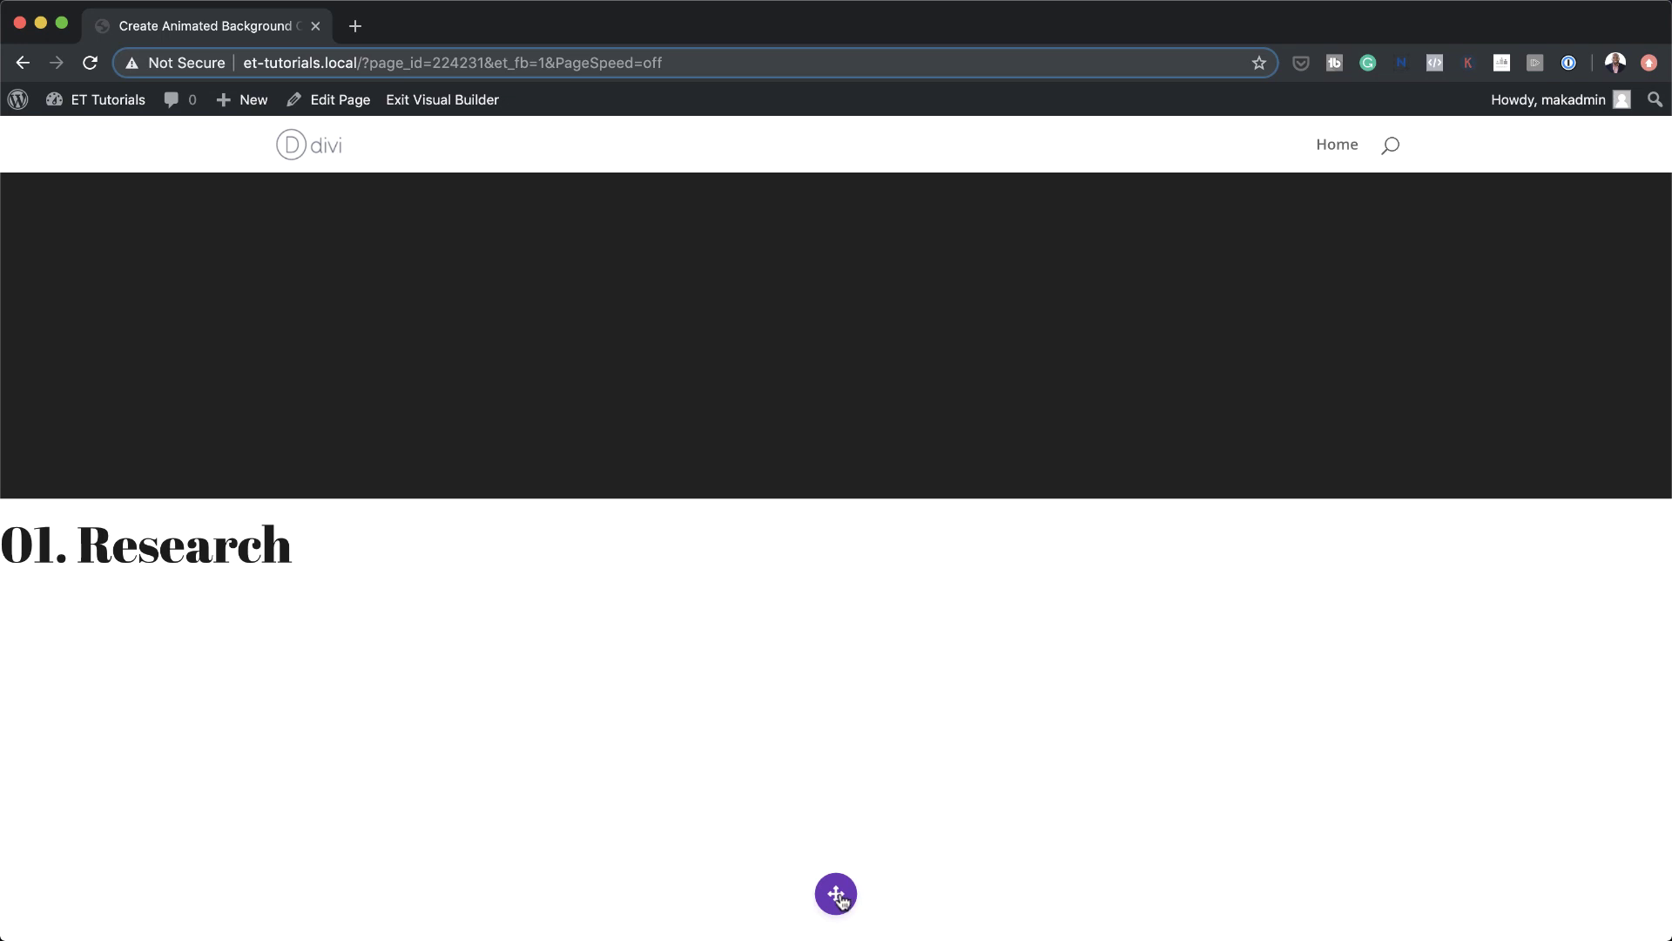
In wireframe view, duplicate the Divider and Text modules and reorder them into alternating Divider–Text pairs, then return to desktop view
click(836, 895)
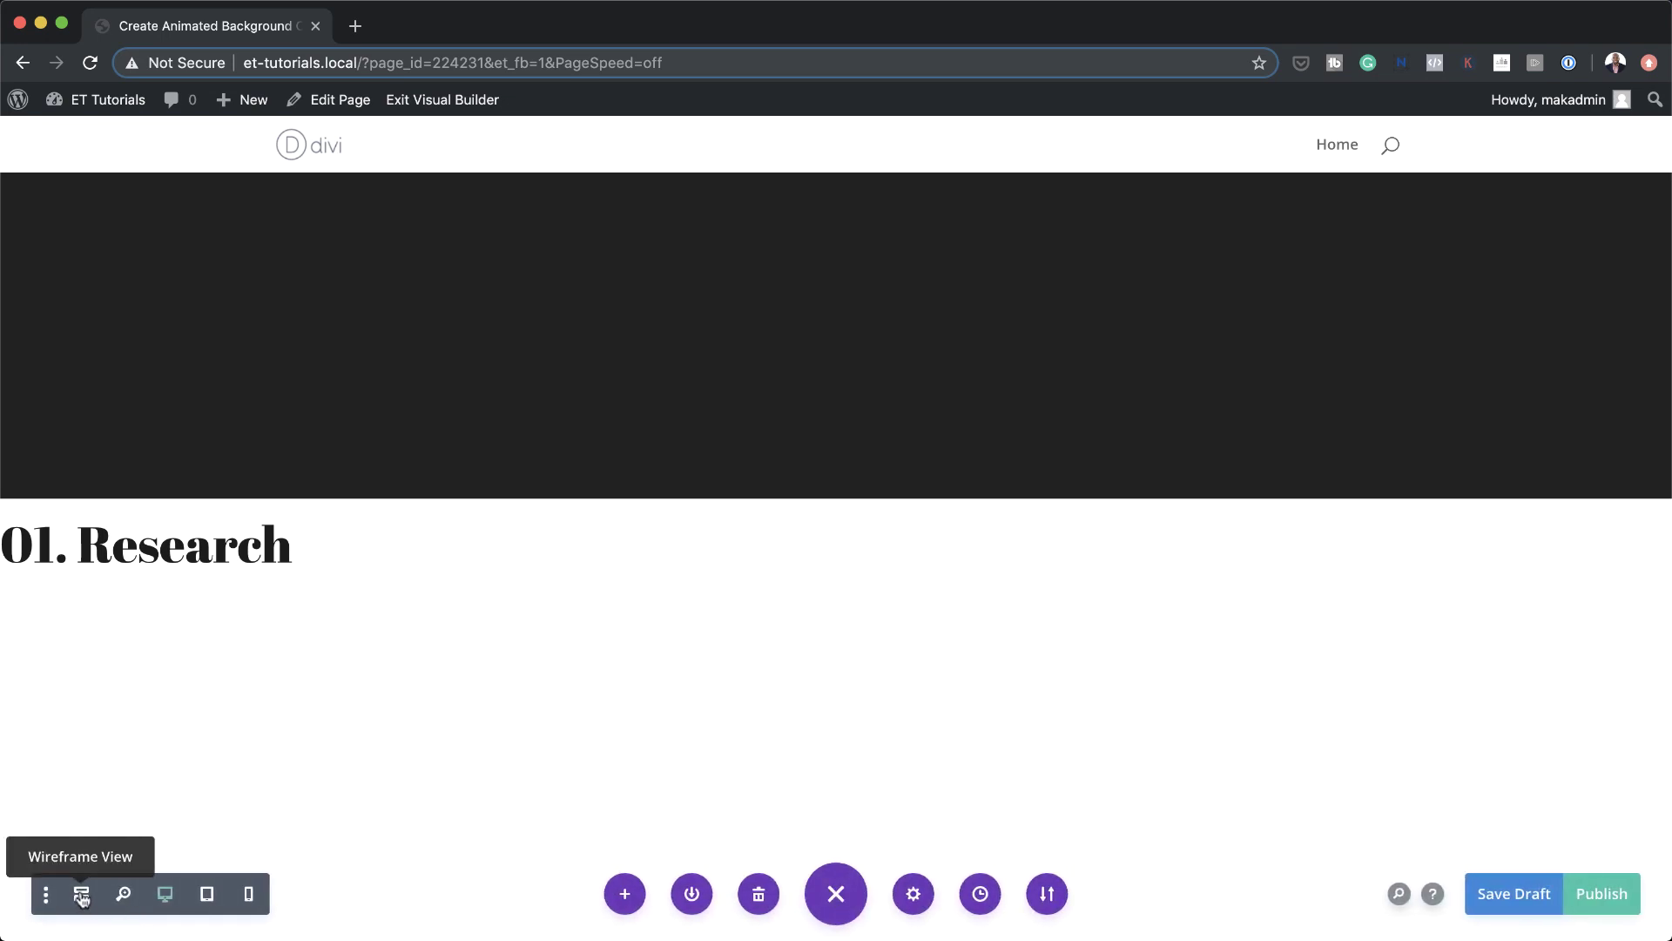
click(81, 895)
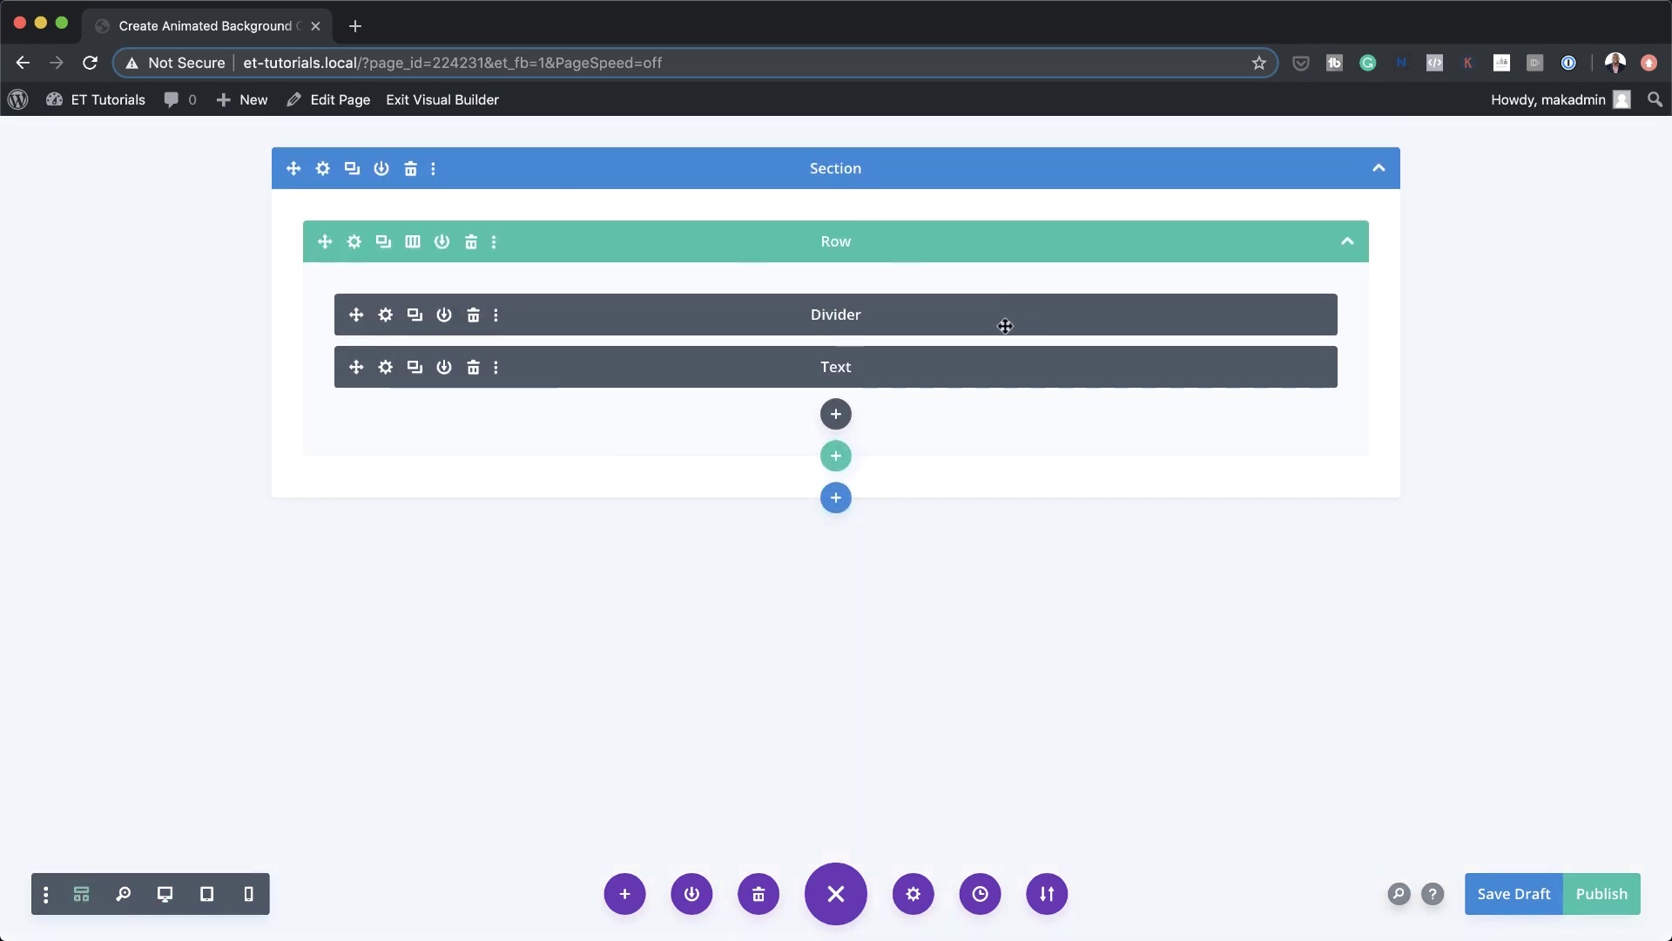
click(415, 316)
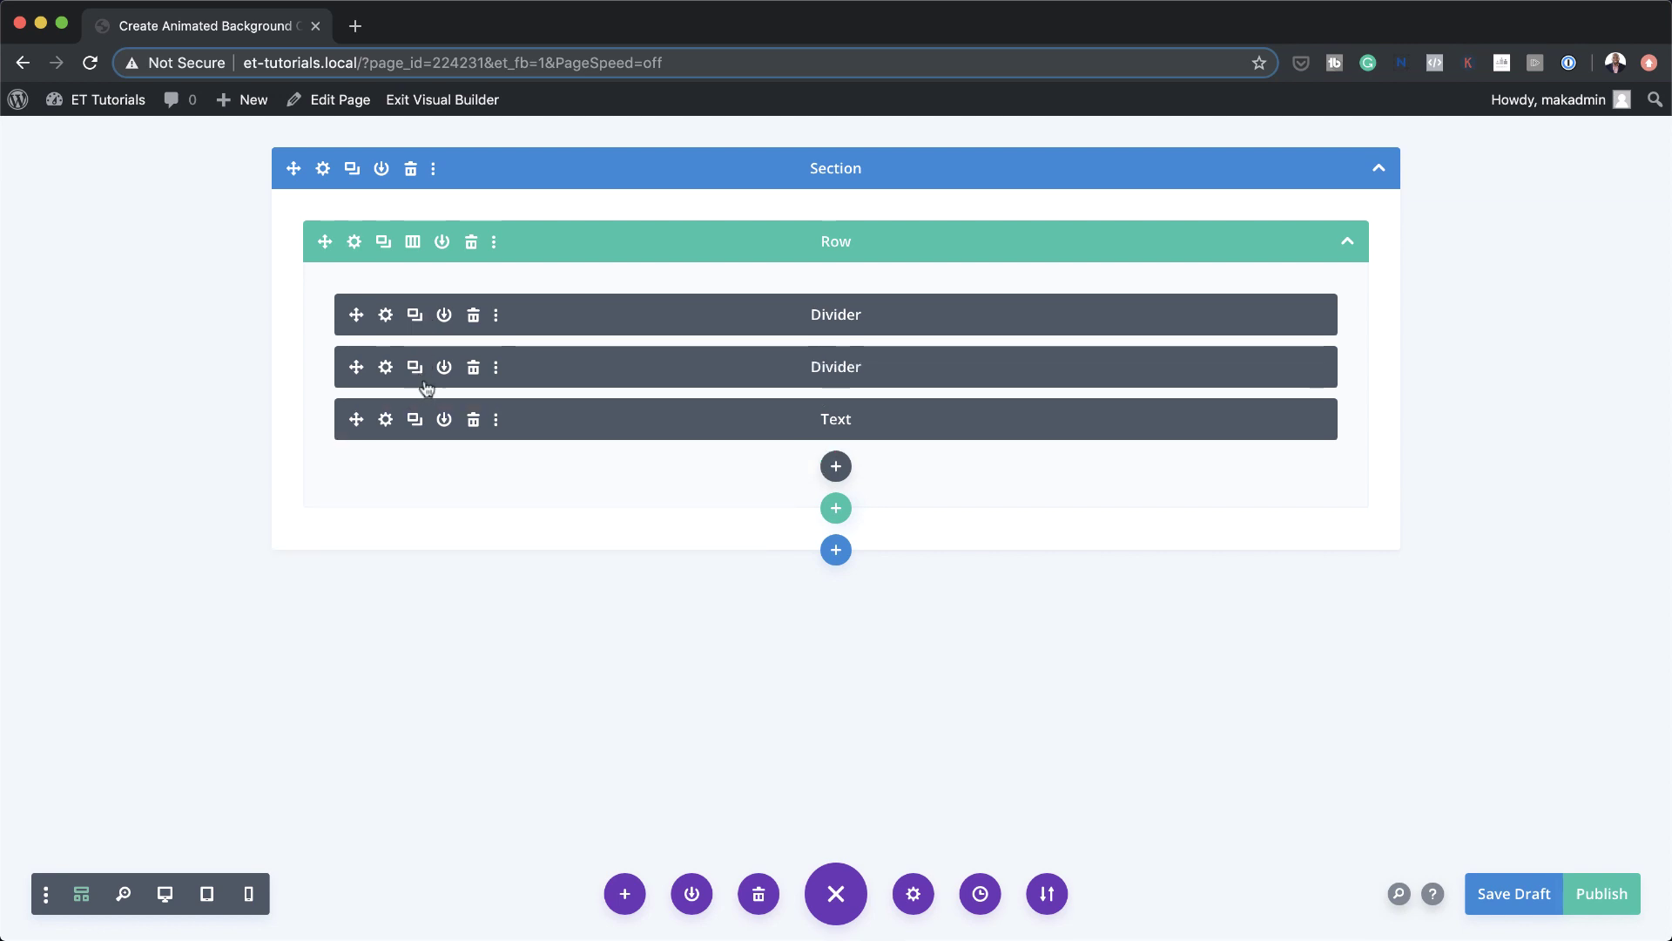
click(415, 419)
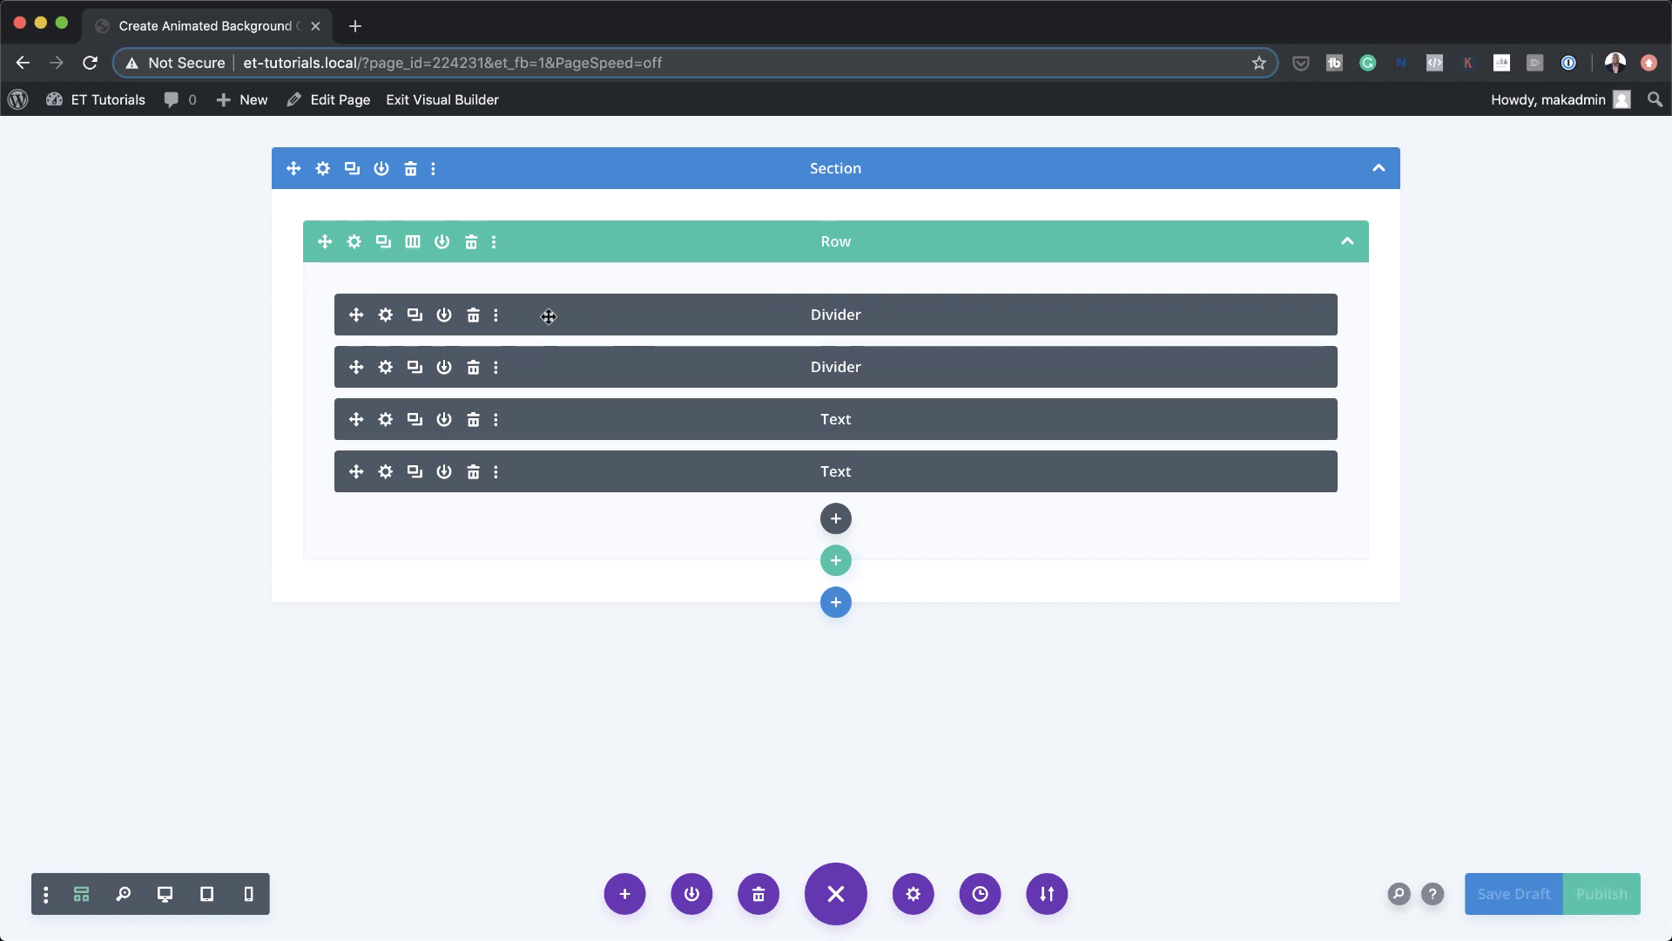
drag(548, 315, 553, 433)
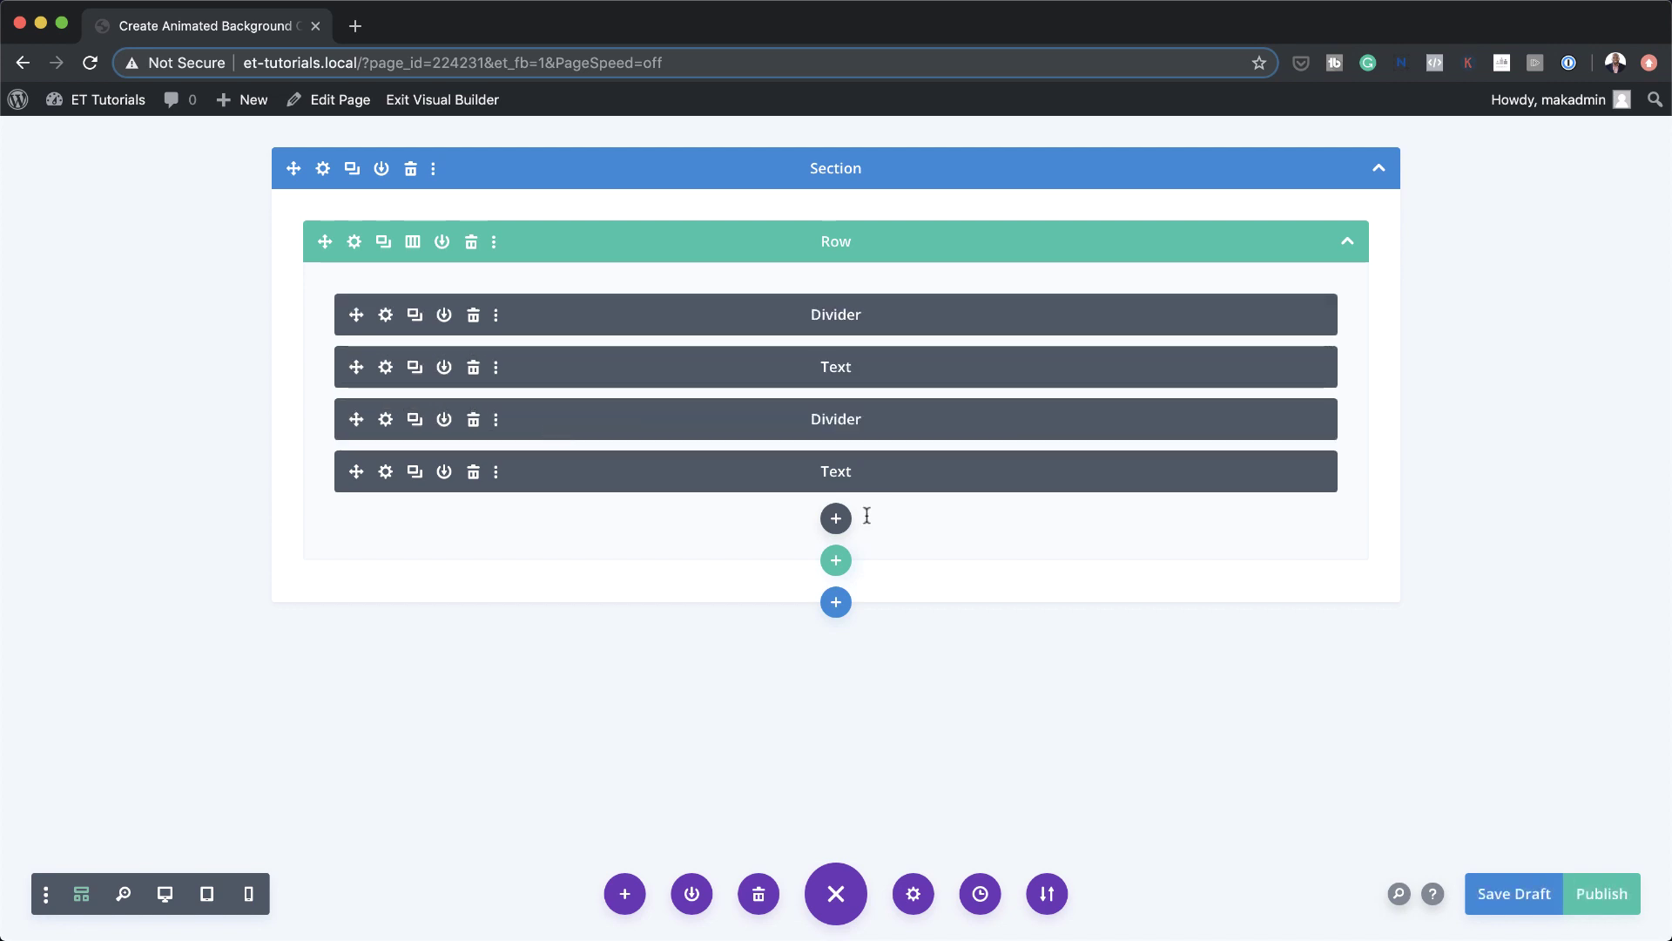
click(165, 897)
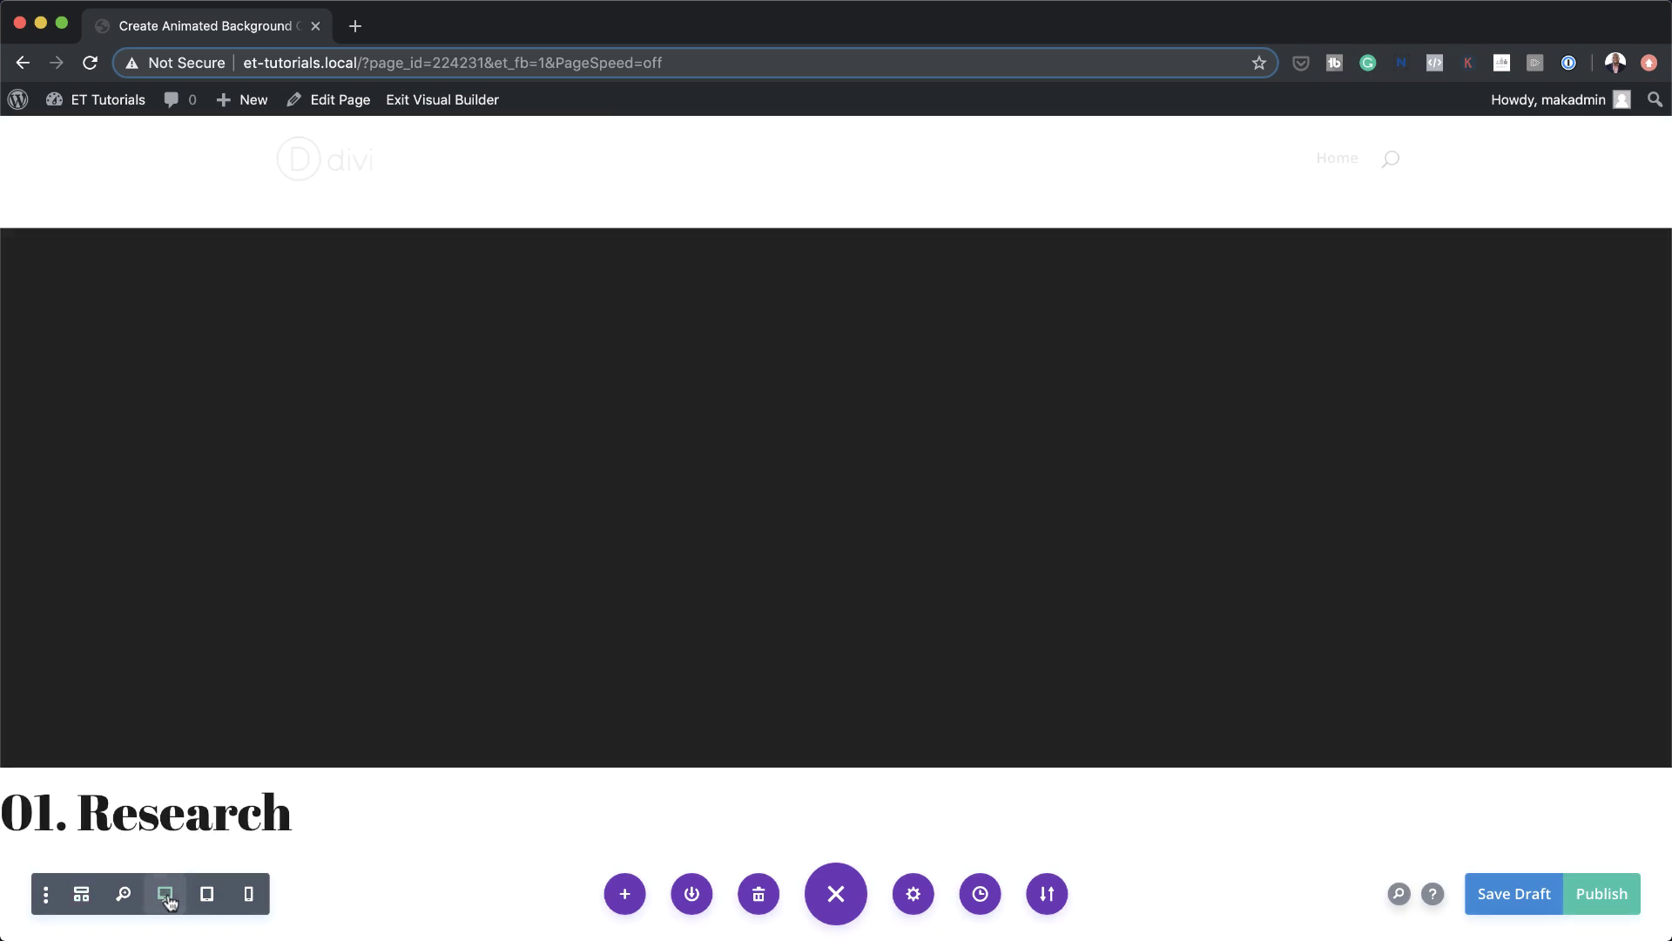
Change the second divider's background color to #0bbfa1
scroll(695, 688, down, 5)
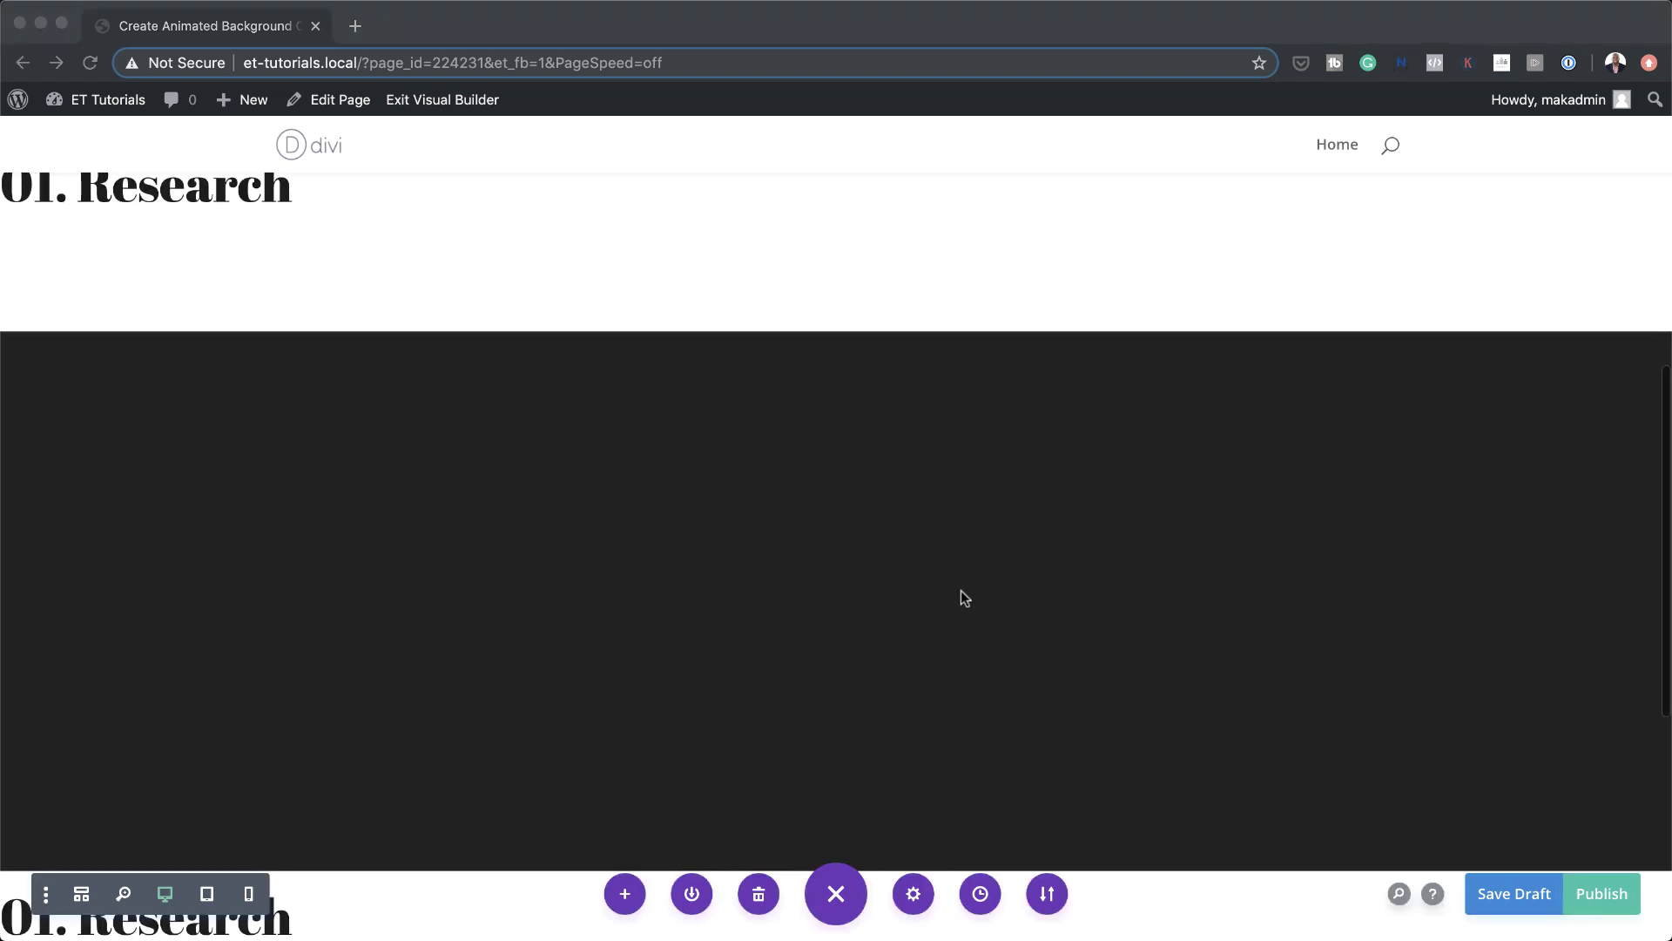
click(567, 527)
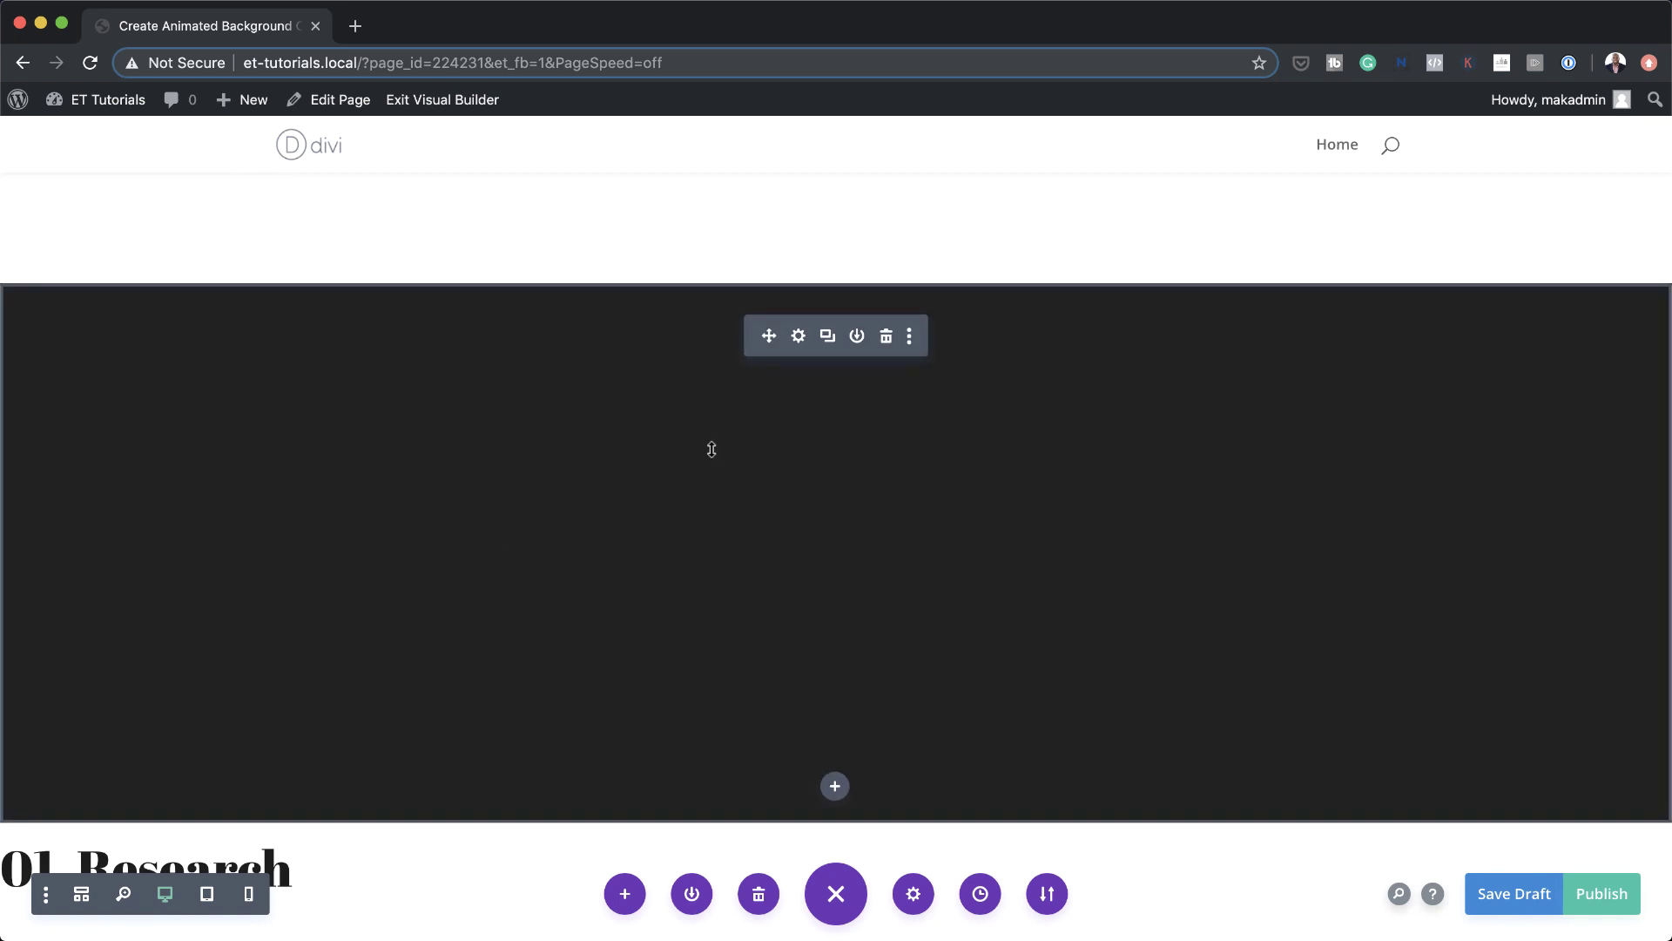
click(799, 337)
click(150, 474)
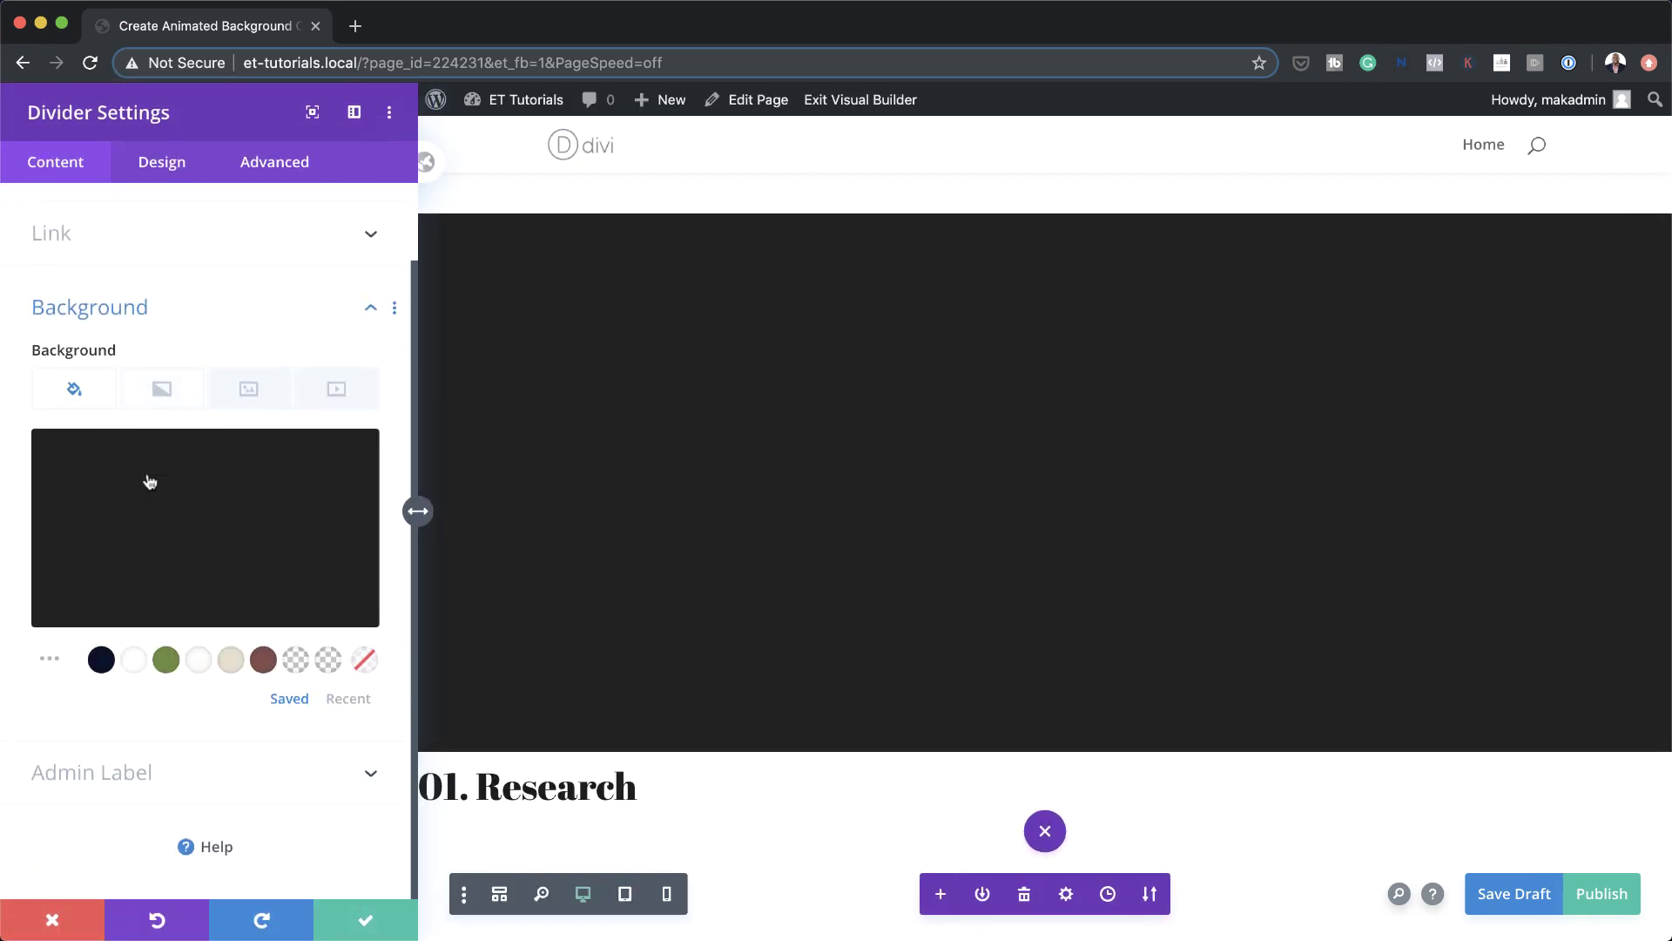
click(131, 492)
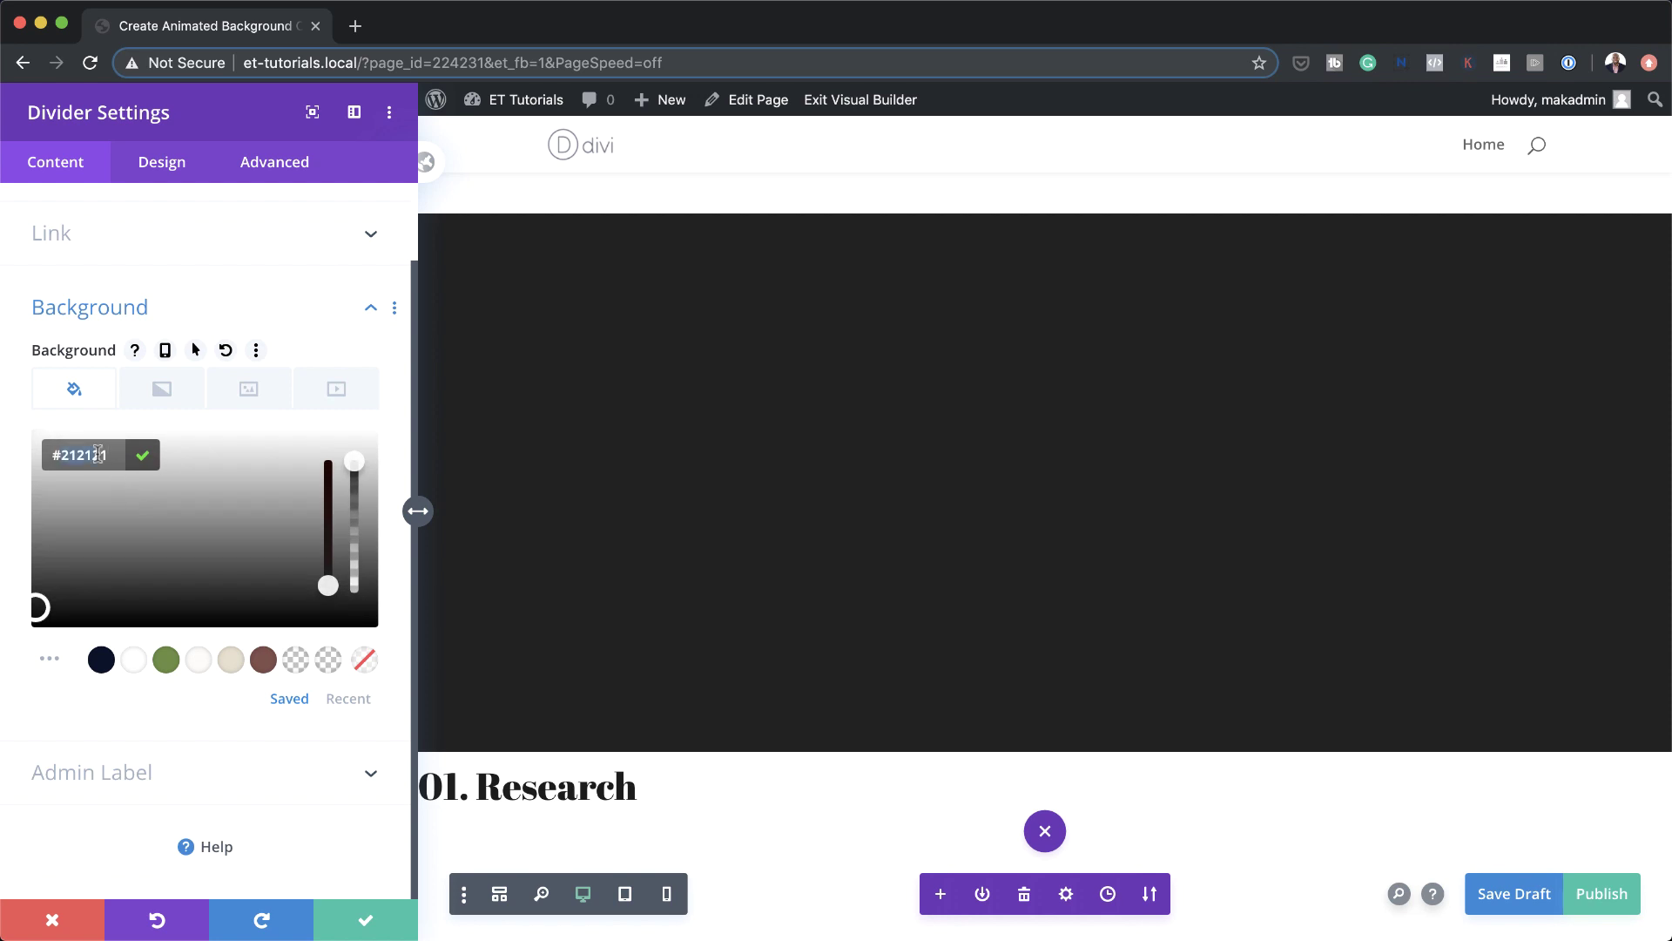
drag(98, 455, 114, 455)
text(0bbfa1)
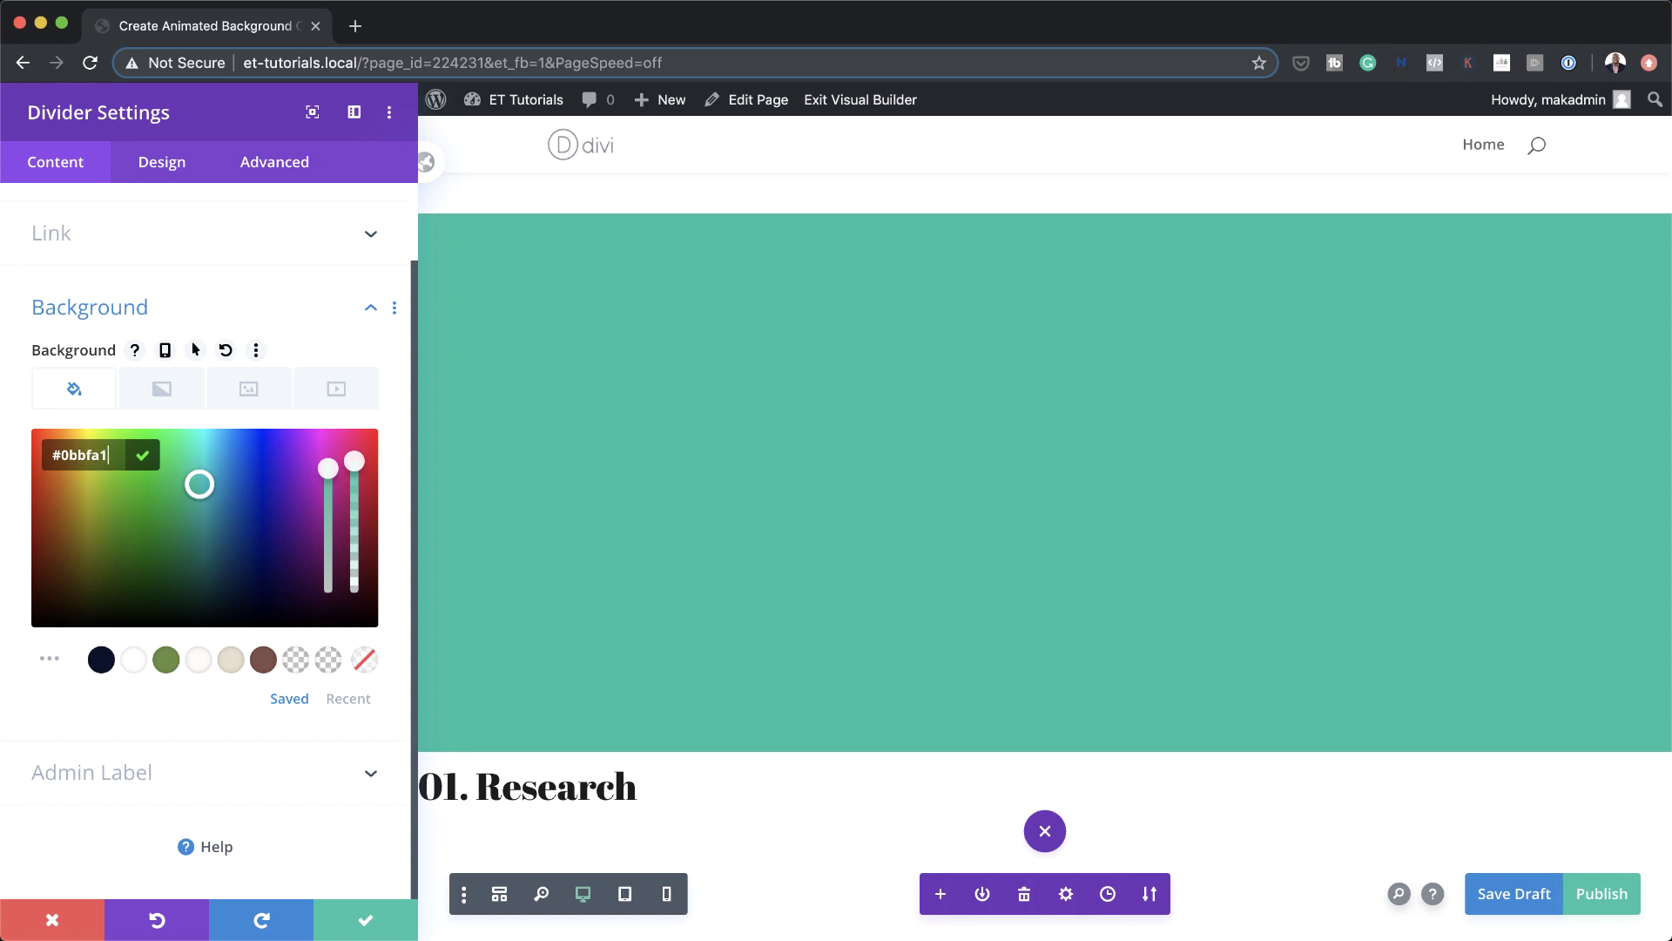
Set the second divider's slide animation direction to Left with a 1500ms delay, and save its settings
click(164, 163)
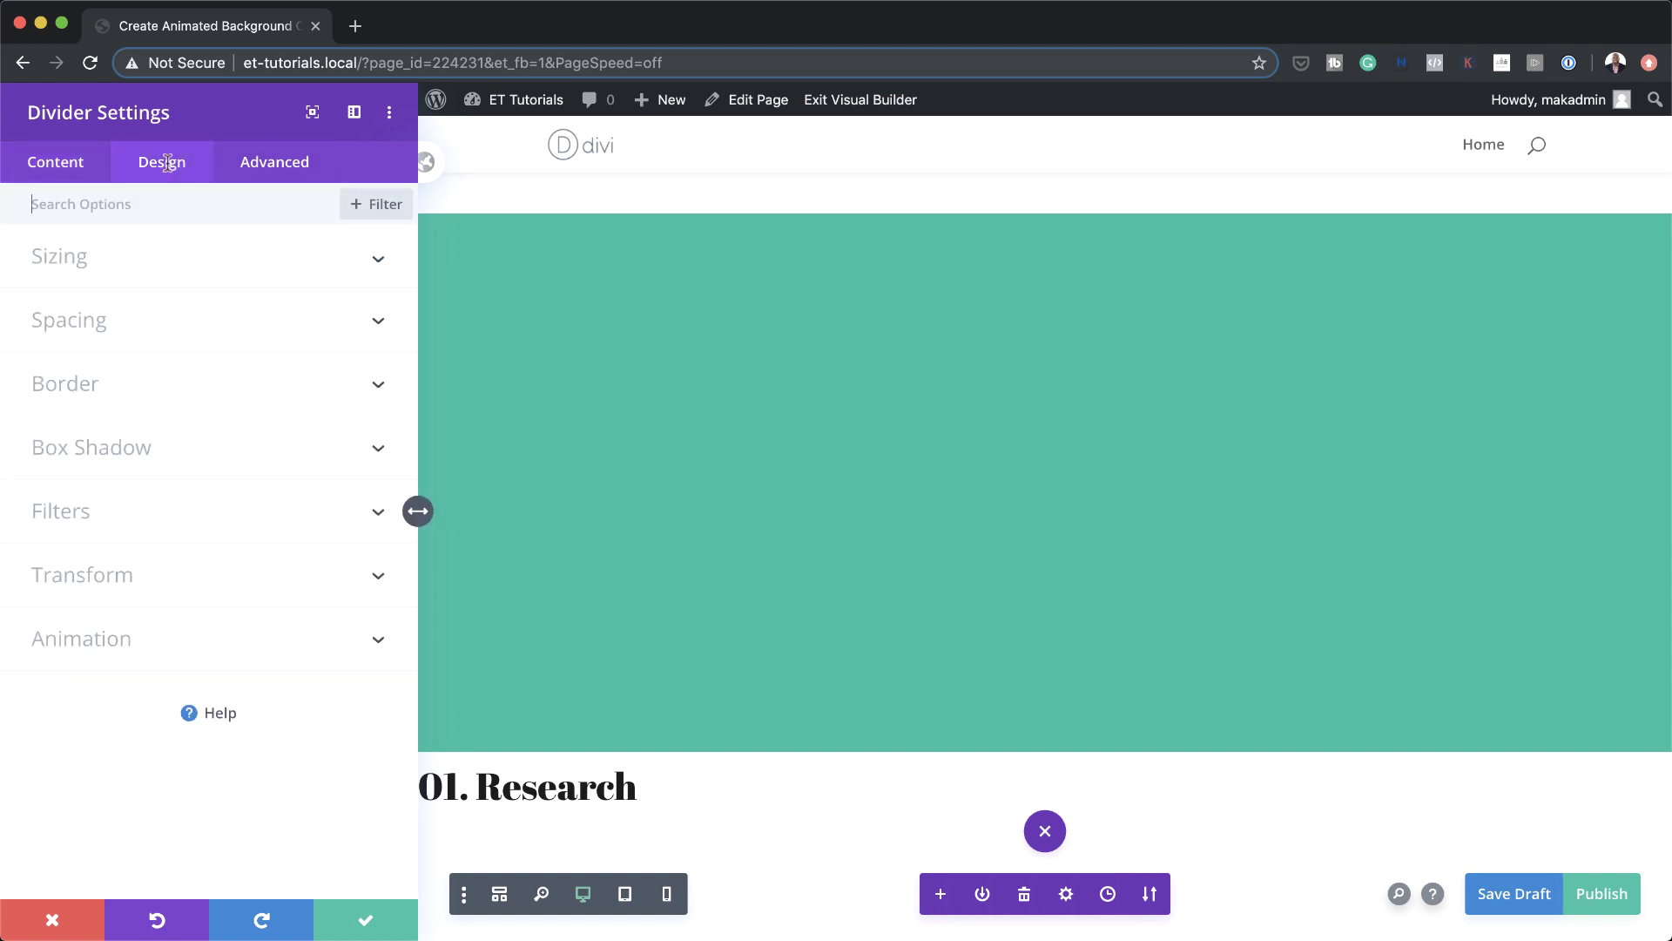
click(114, 635)
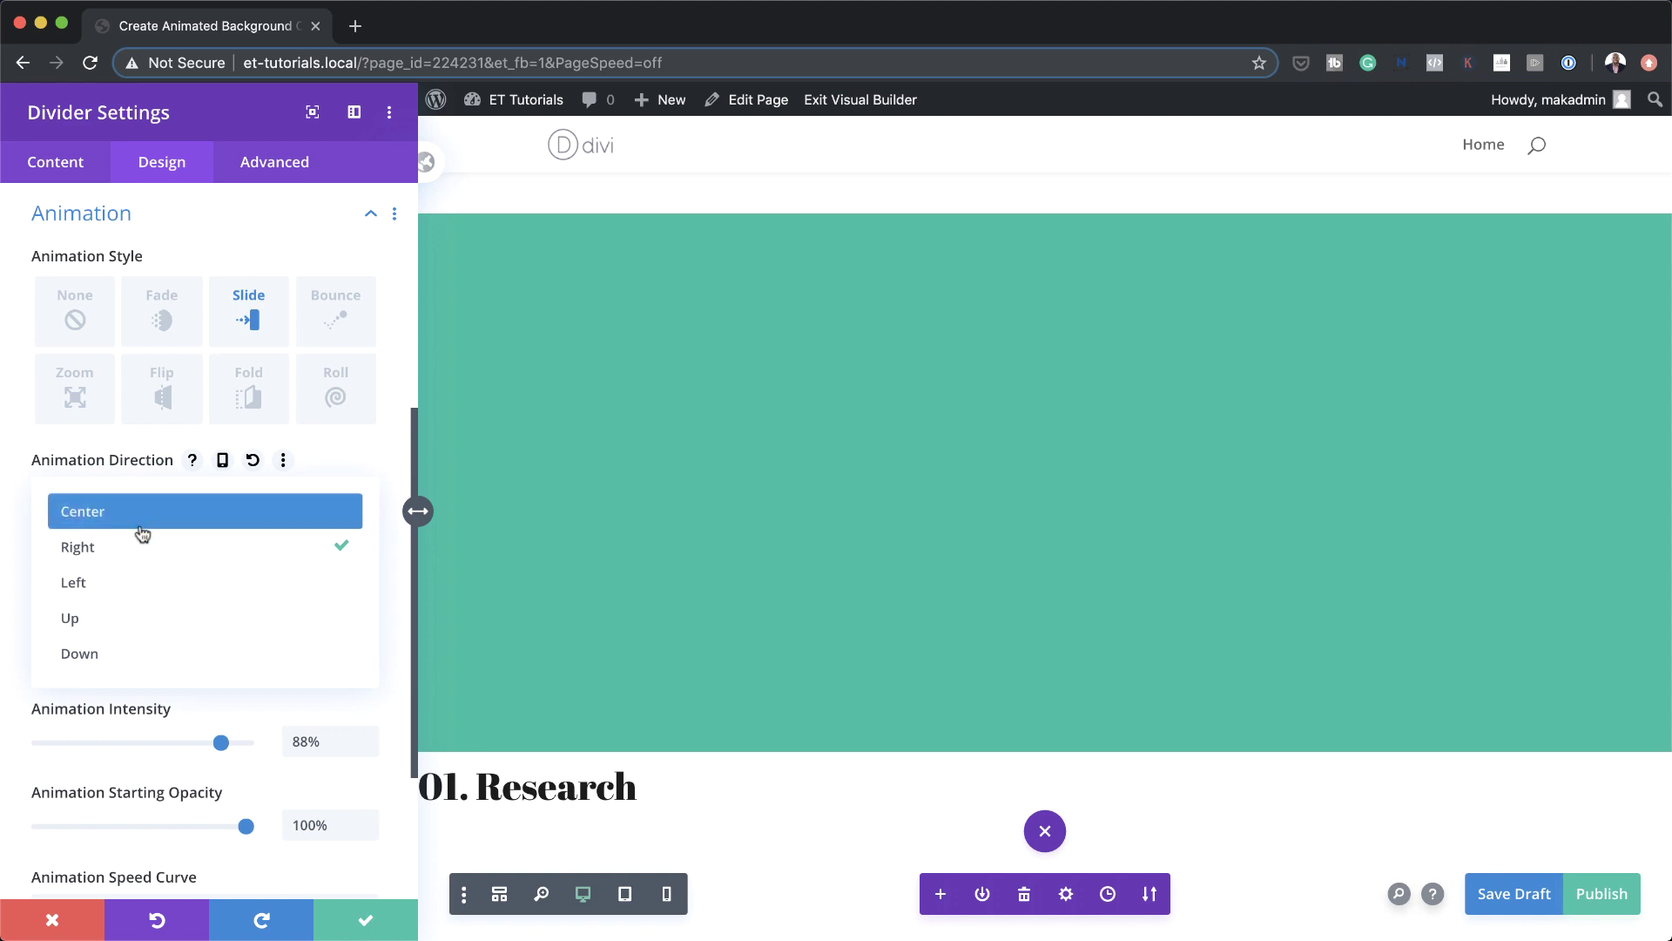
click(133, 580)
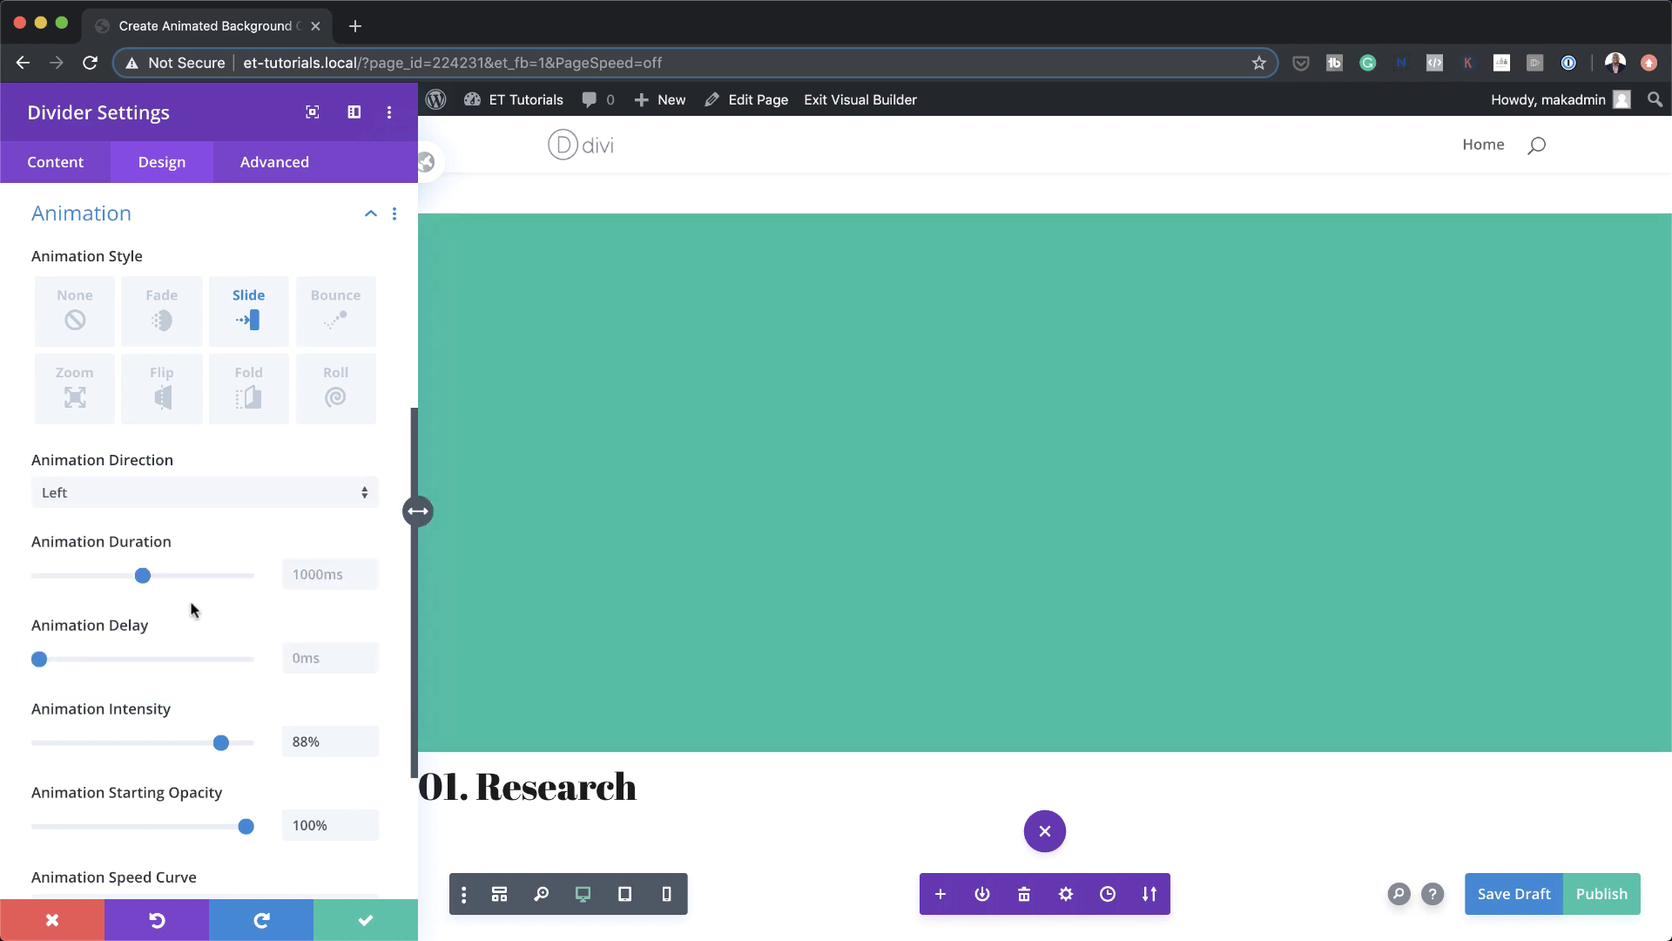
scroll(192, 610, down, 3)
click(315, 424)
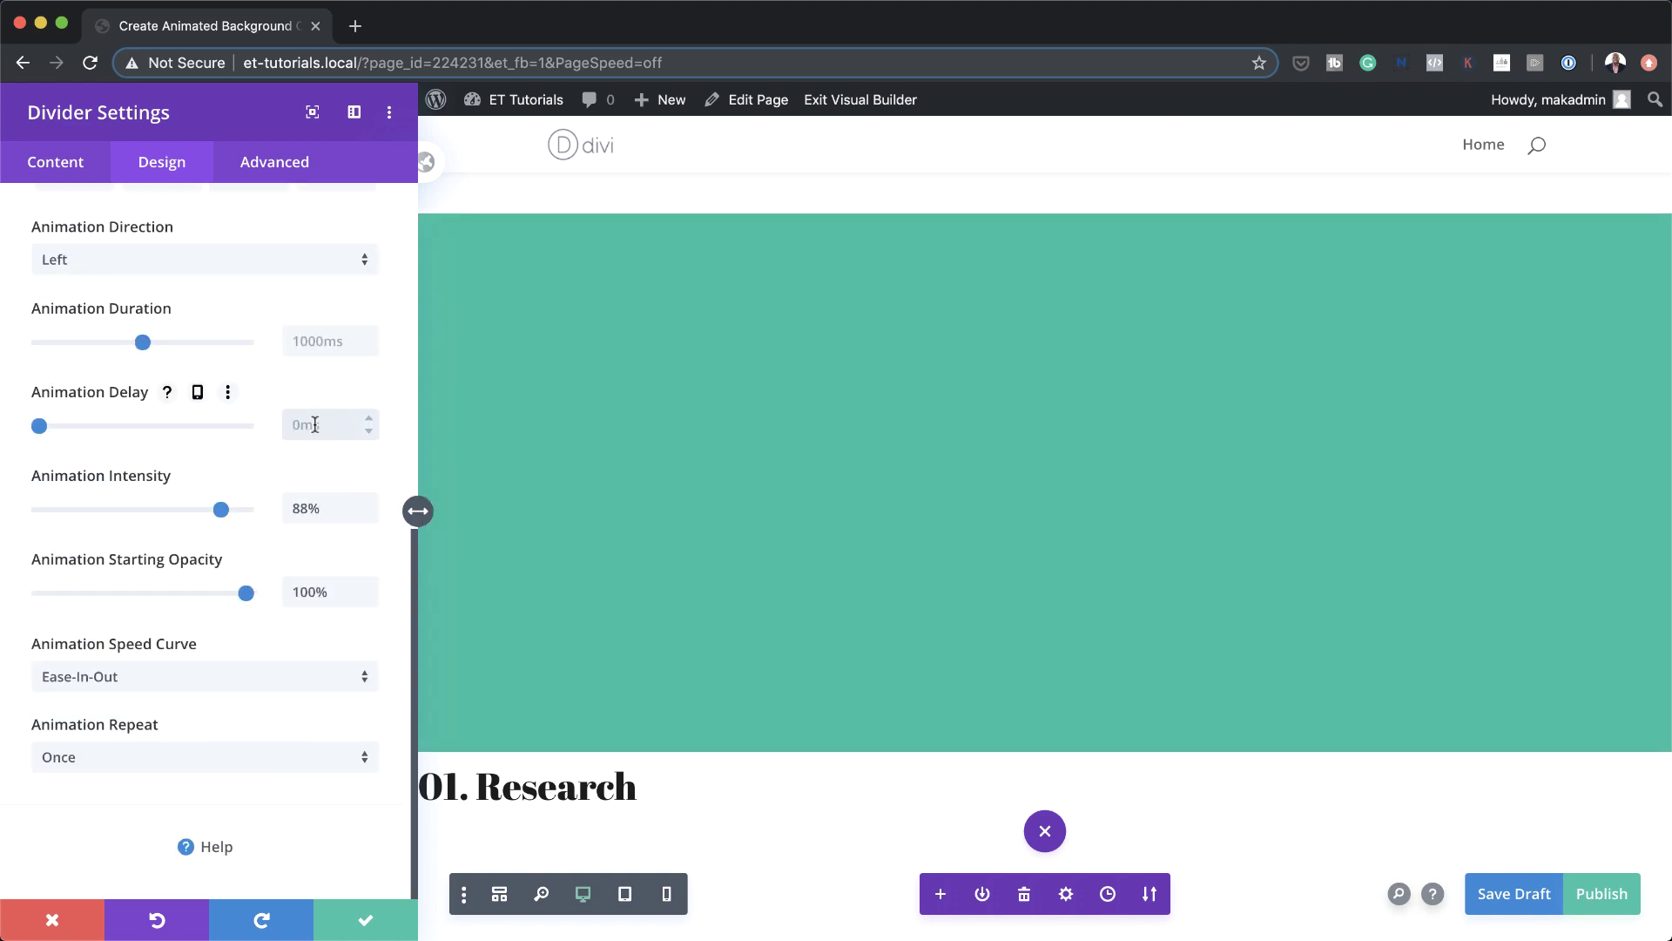
text(1500ms)
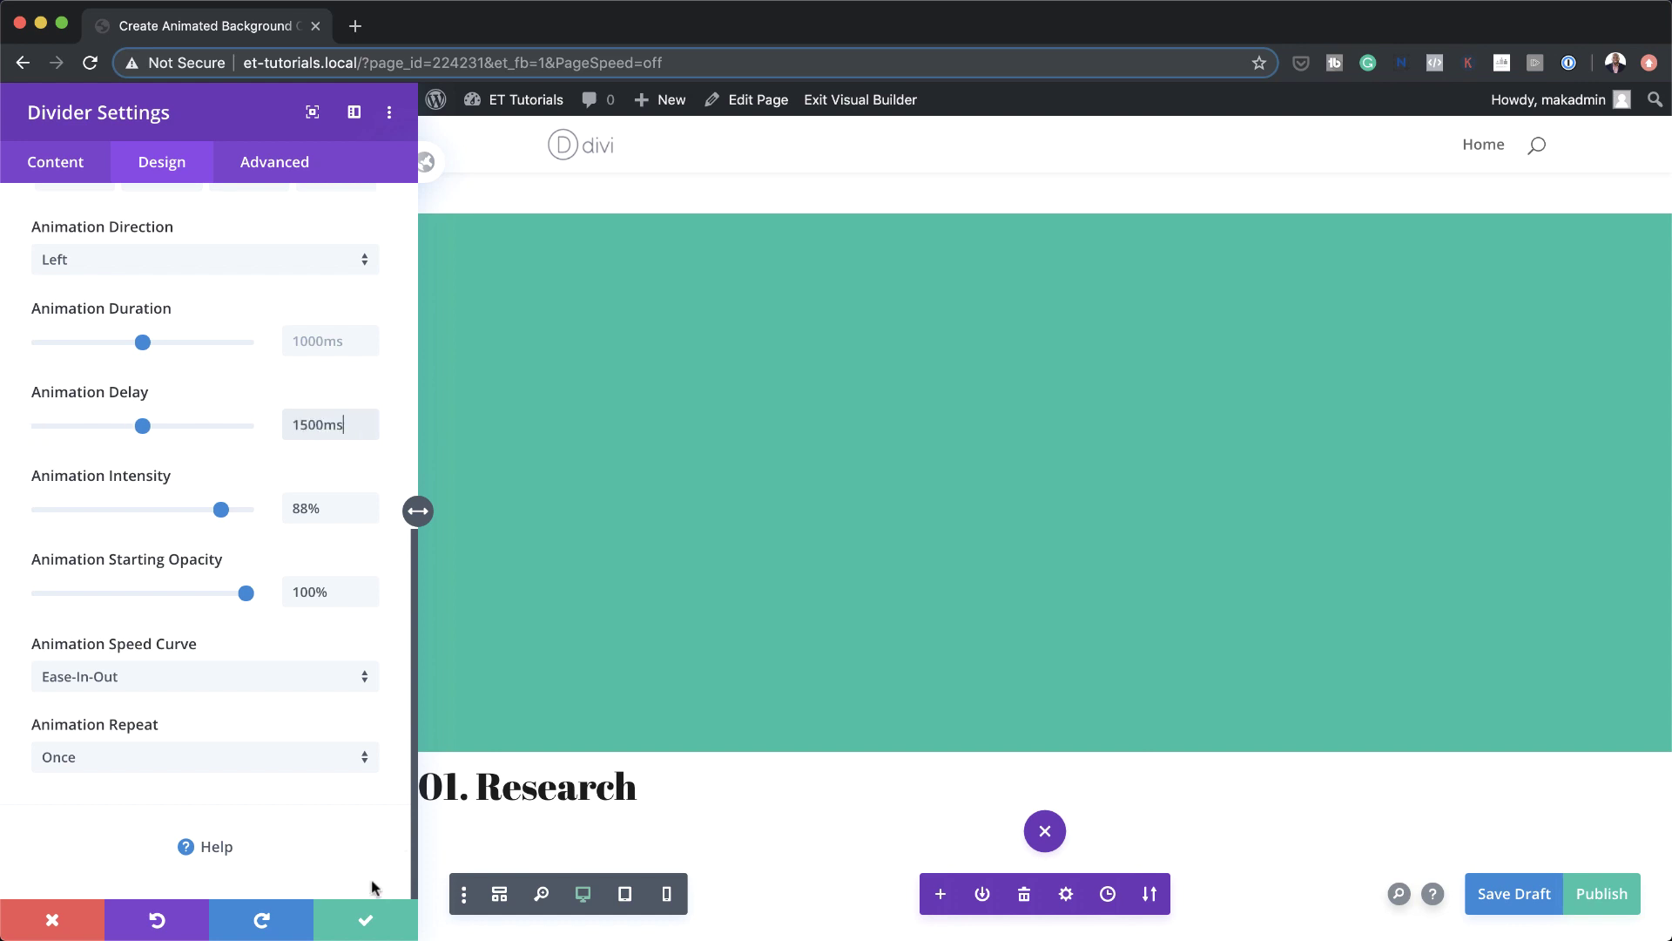
click(366, 928)
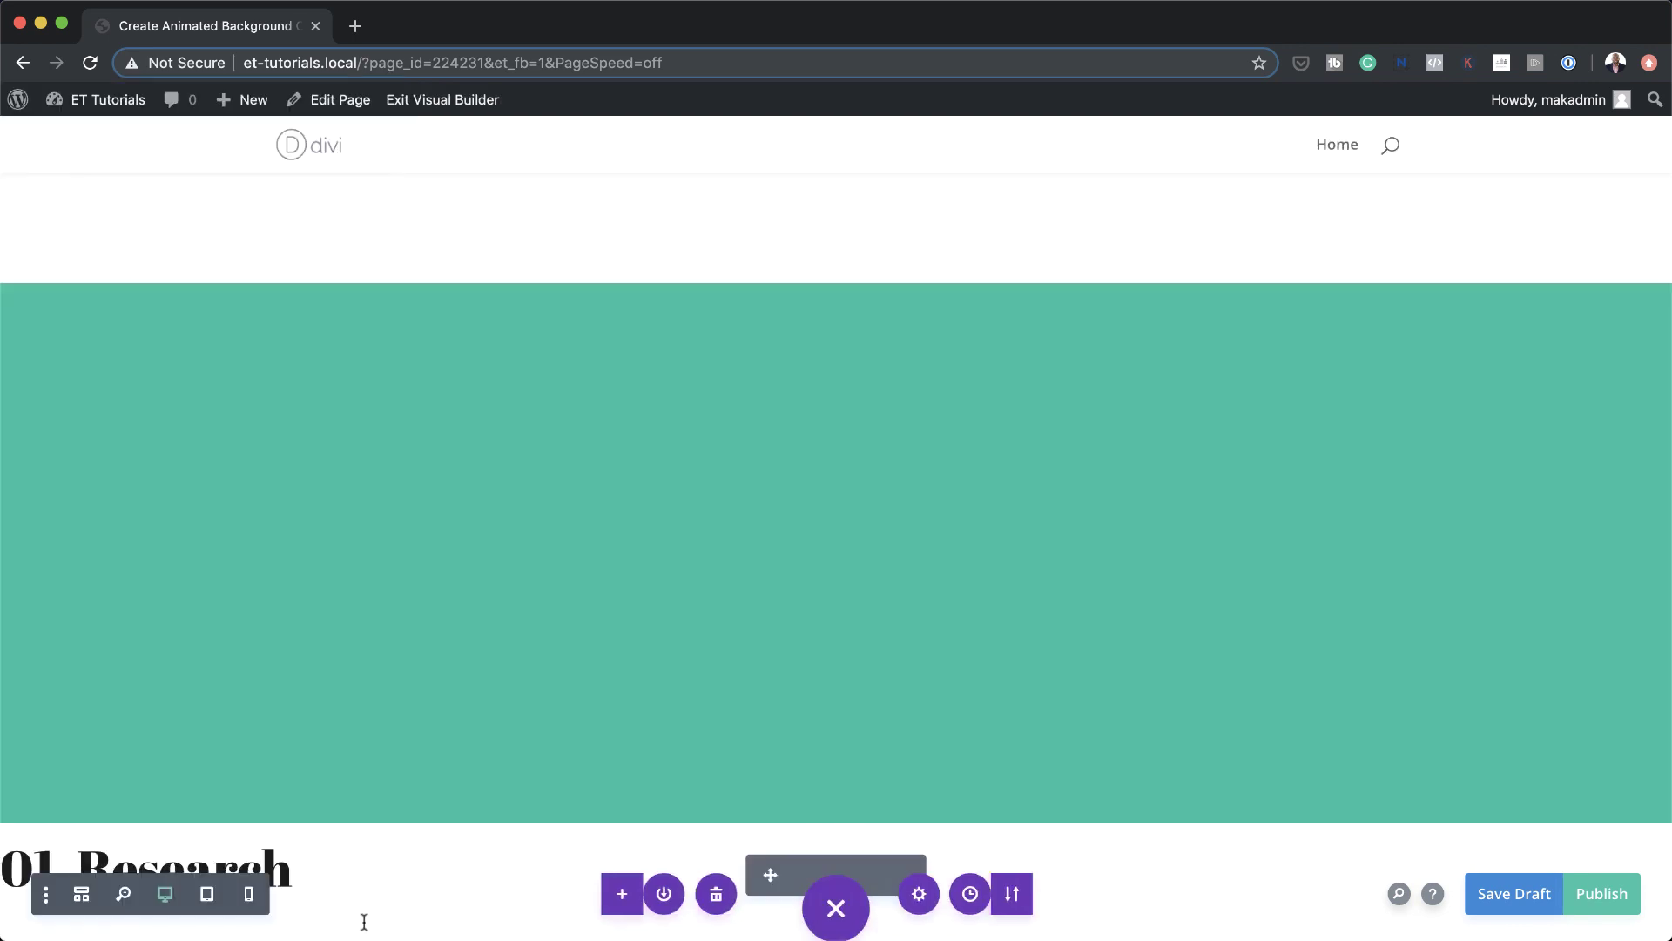
Change the second Text module's heading to "02. Strategy"
scroll(405, 732, down, 4)
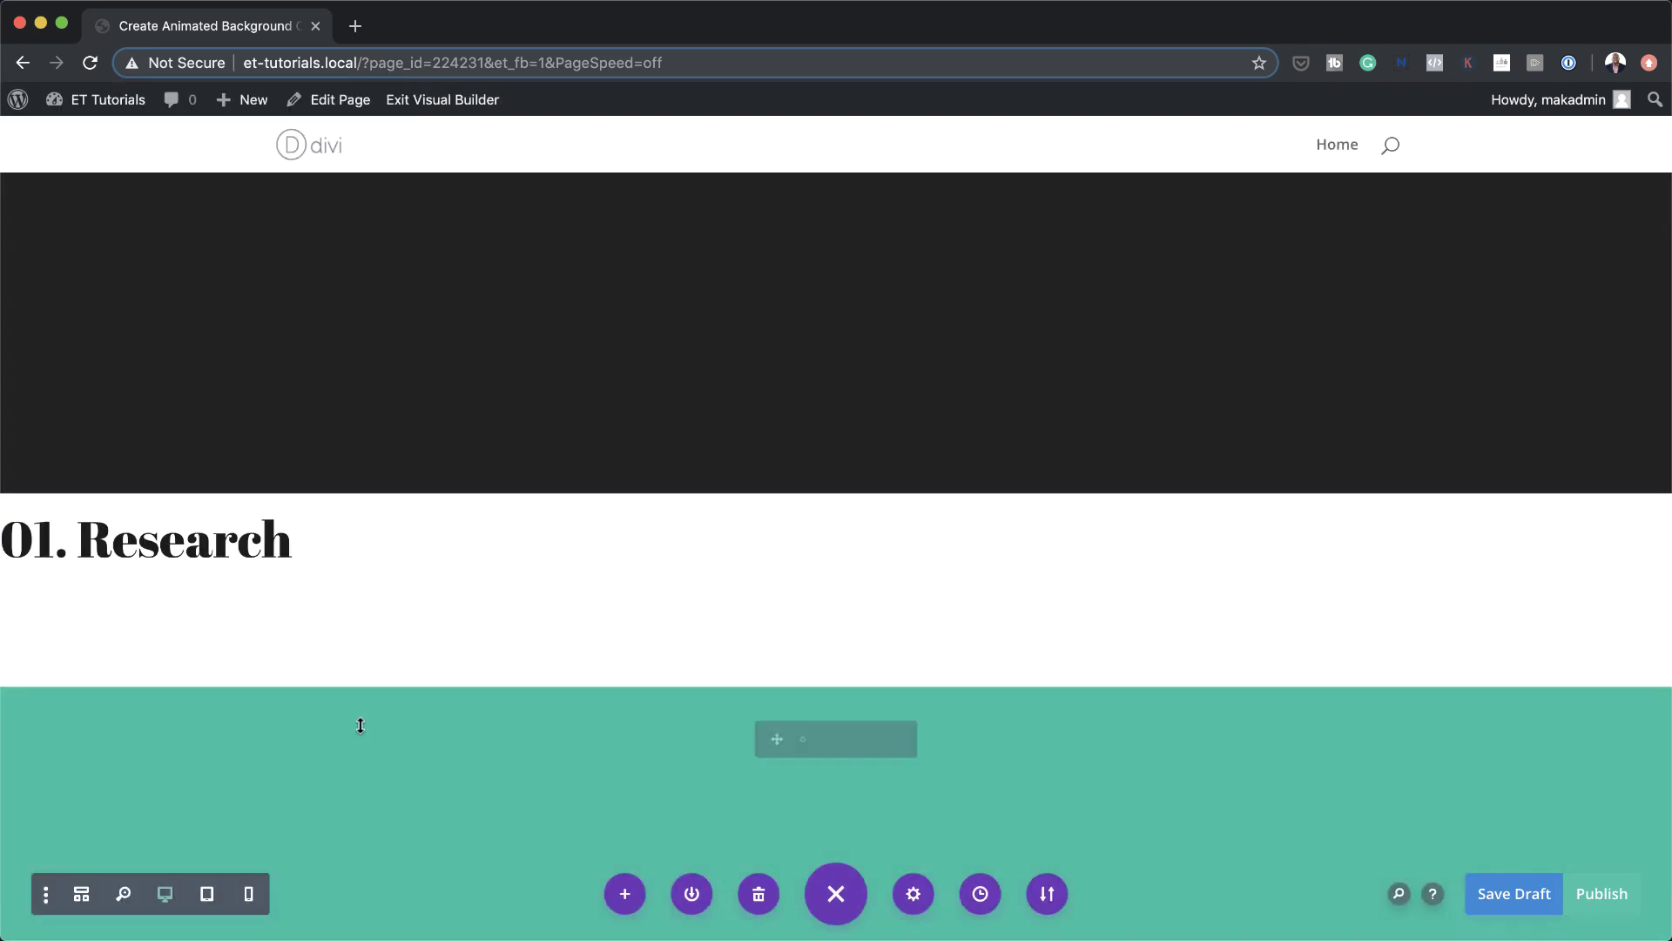
scroll(359, 723, down, 1)
scroll(361, 723, up, 2)
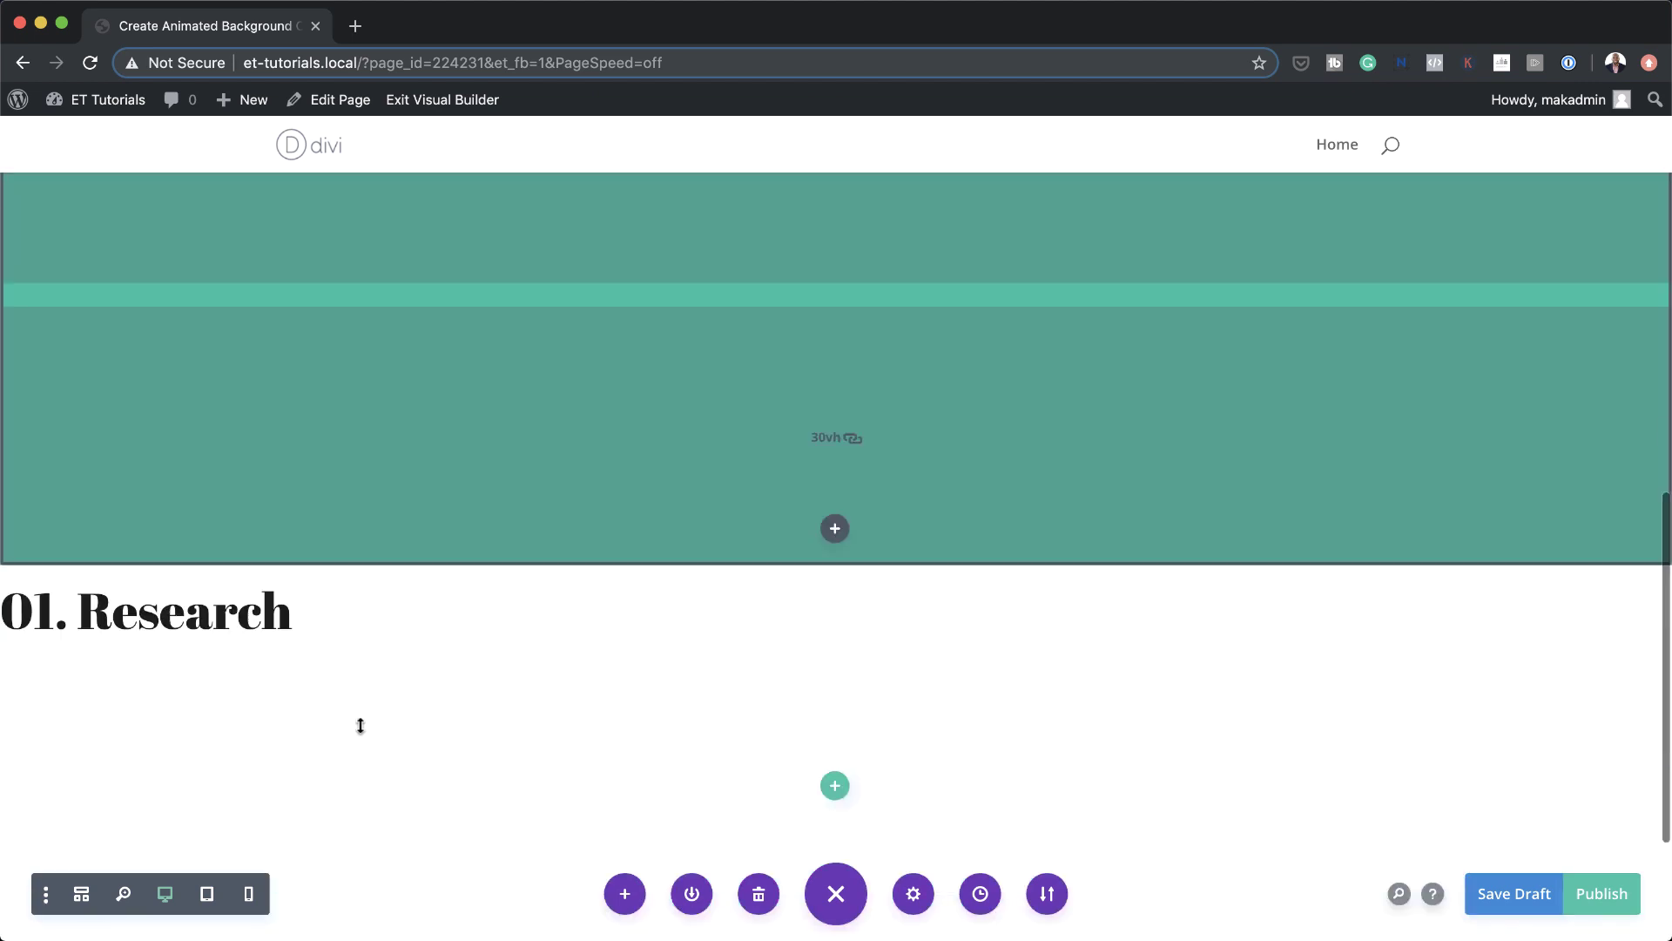
click(52, 618)
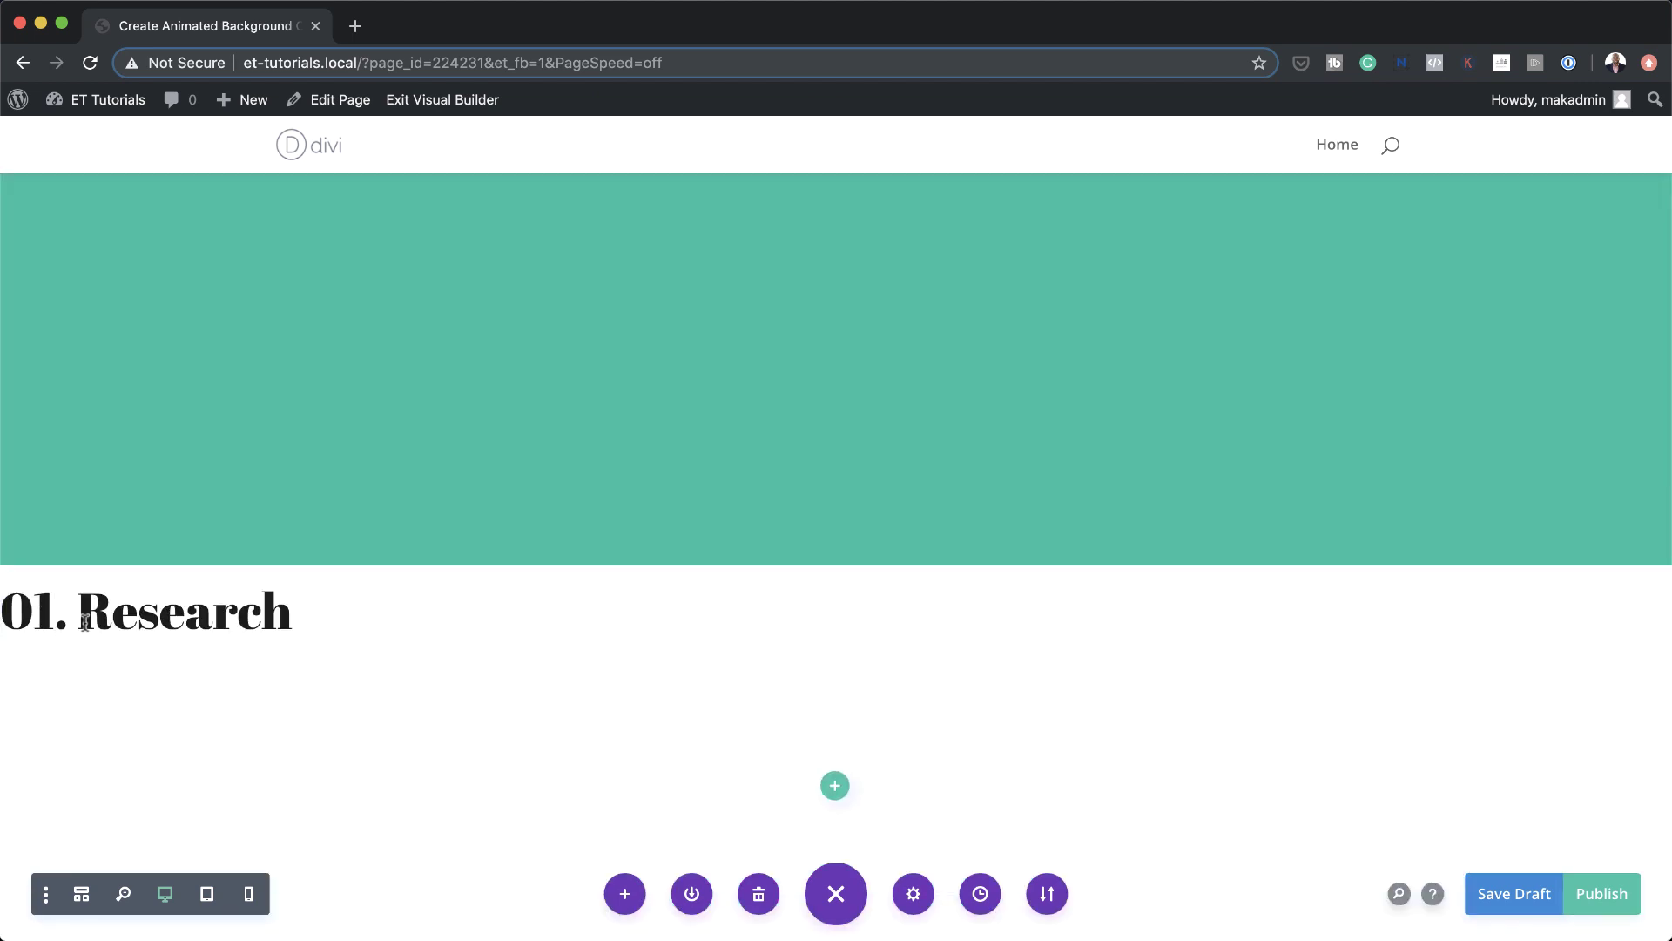
key(BackSpace)
text(2)
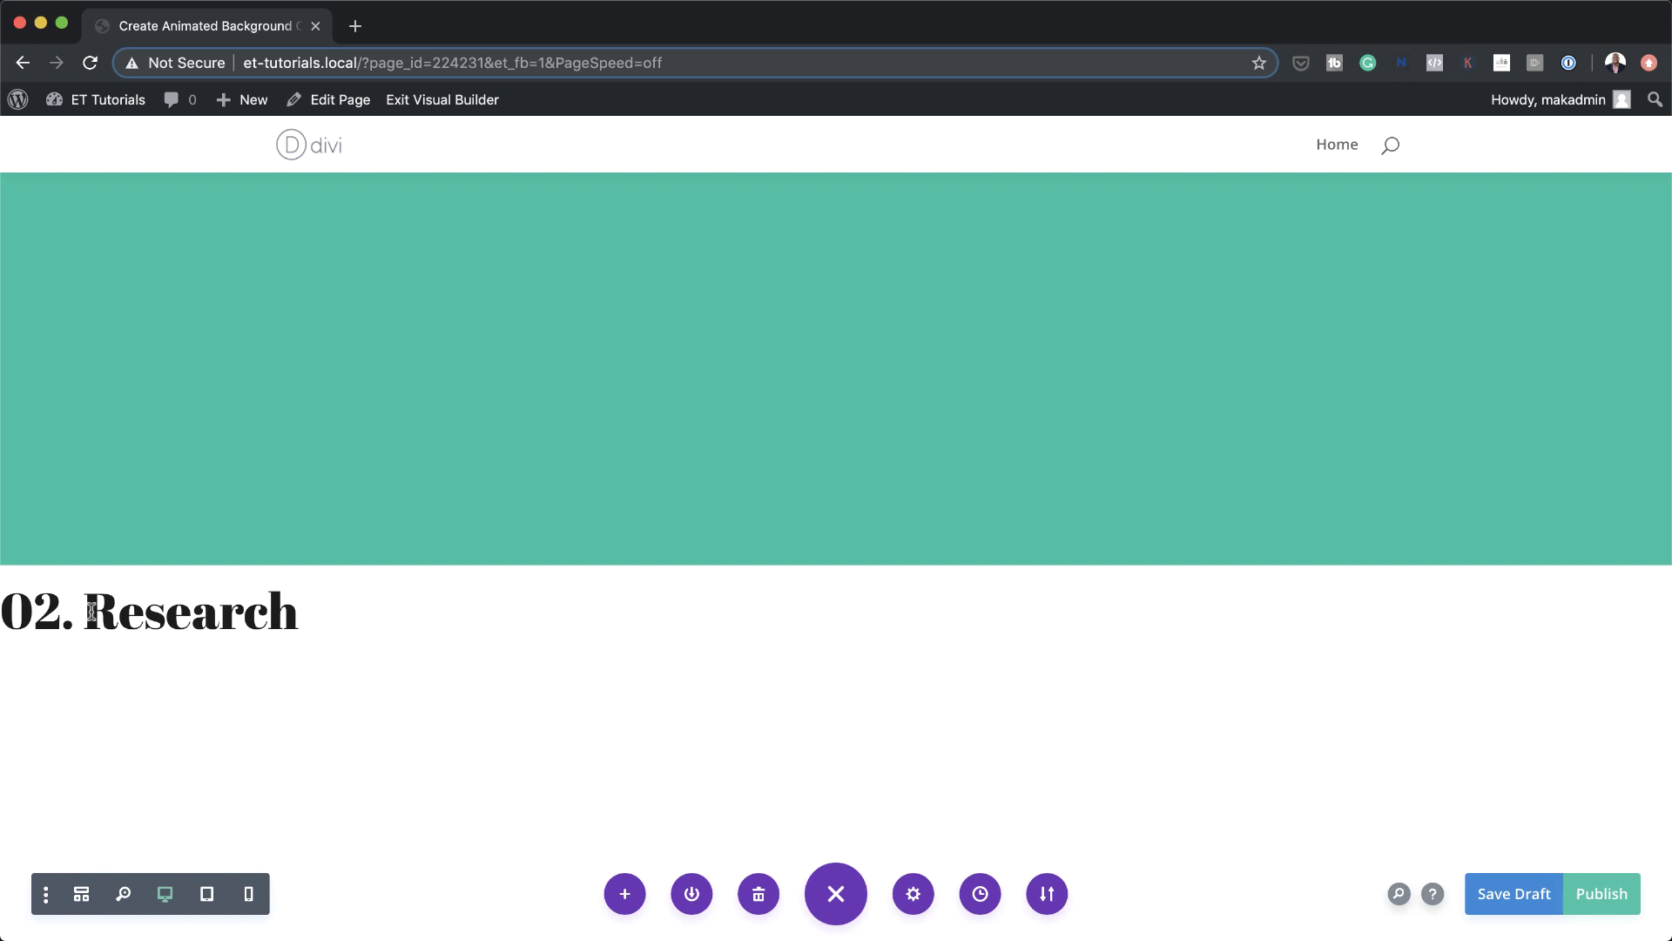
drag(84, 610, 307, 607)
text(Strategy)
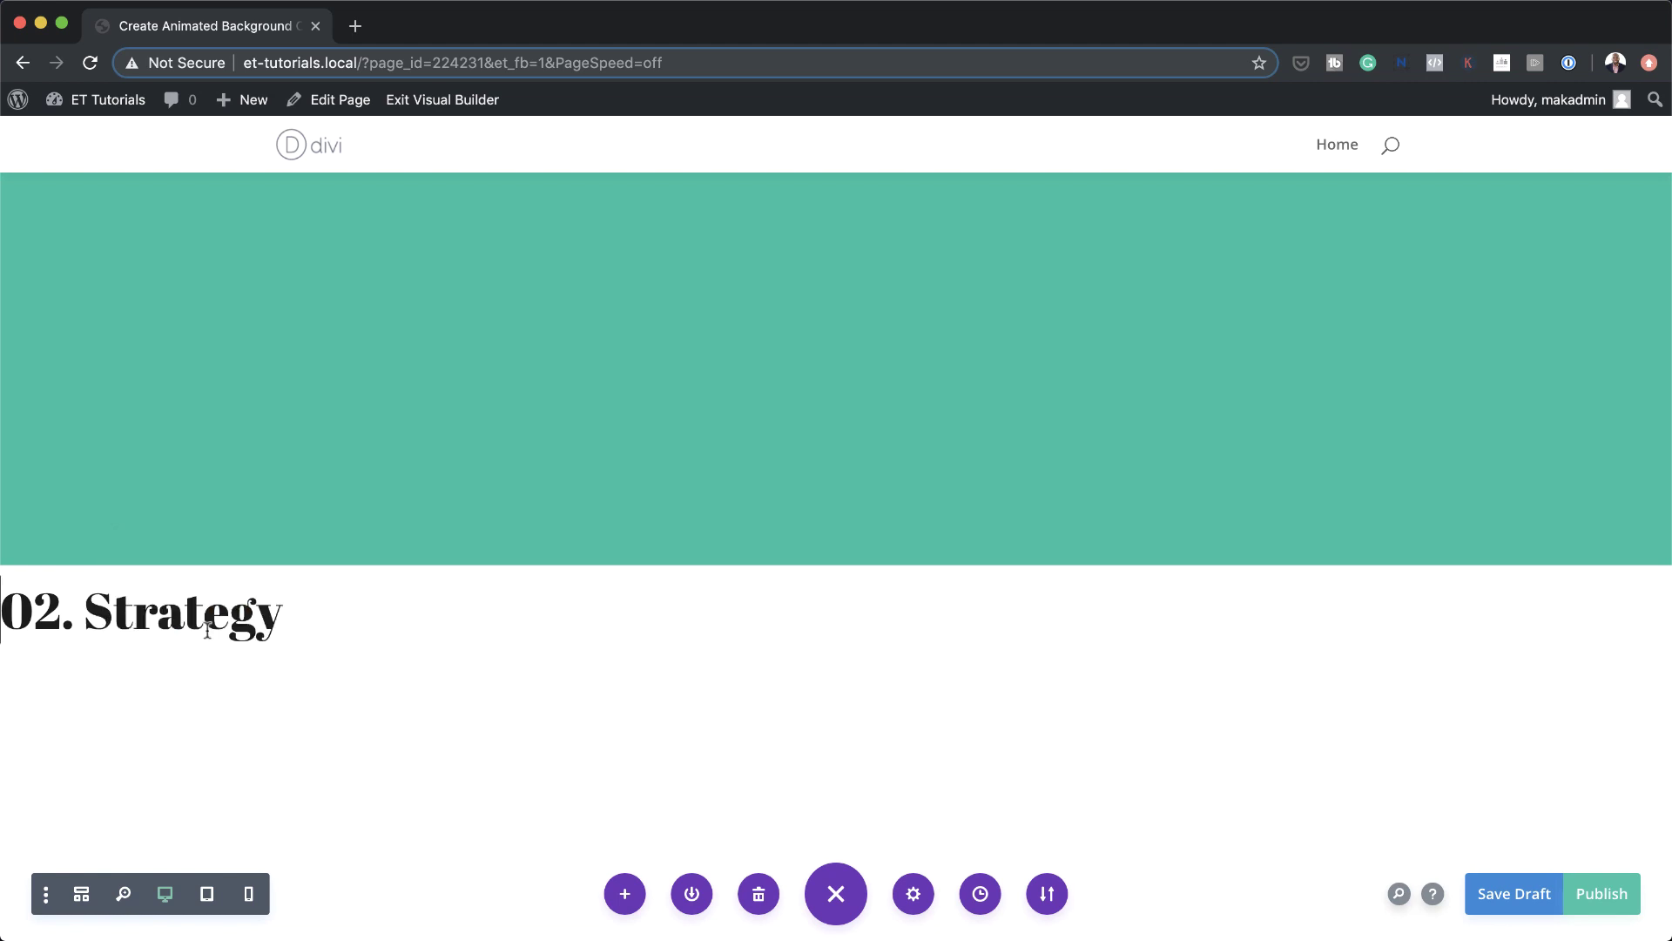
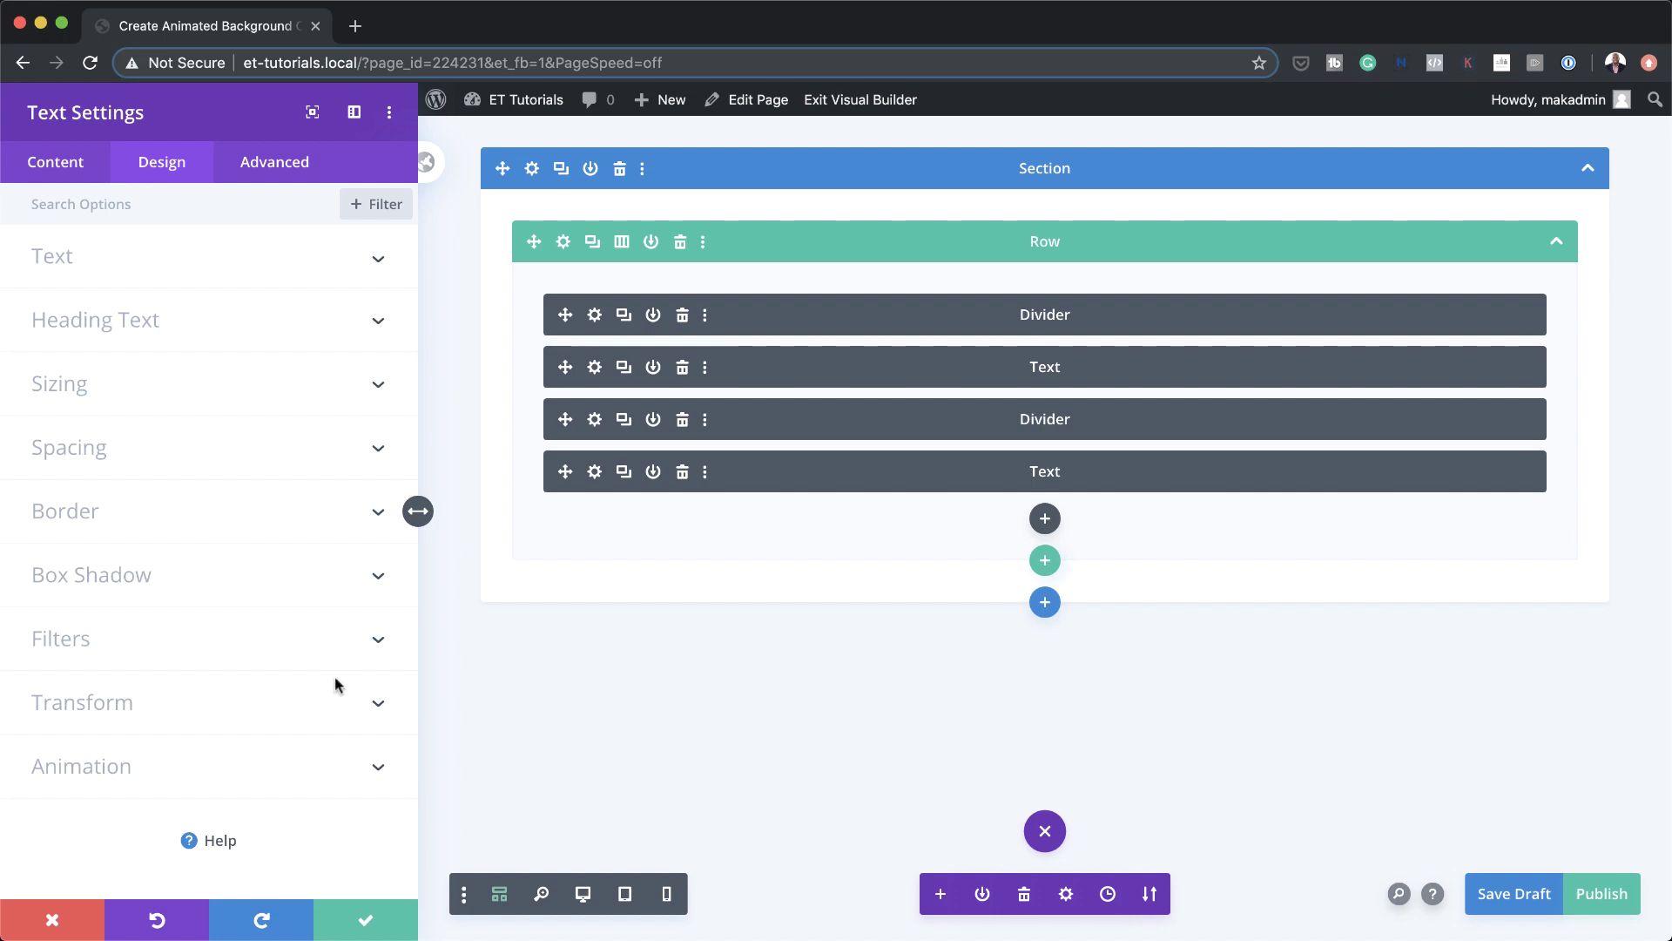
Back in desktop view, right-align the "02. Strategy" Heading 2, set its text color to #0cc9ad, and save the settings
click(582, 893)
scroll(654, 781, down, 10)
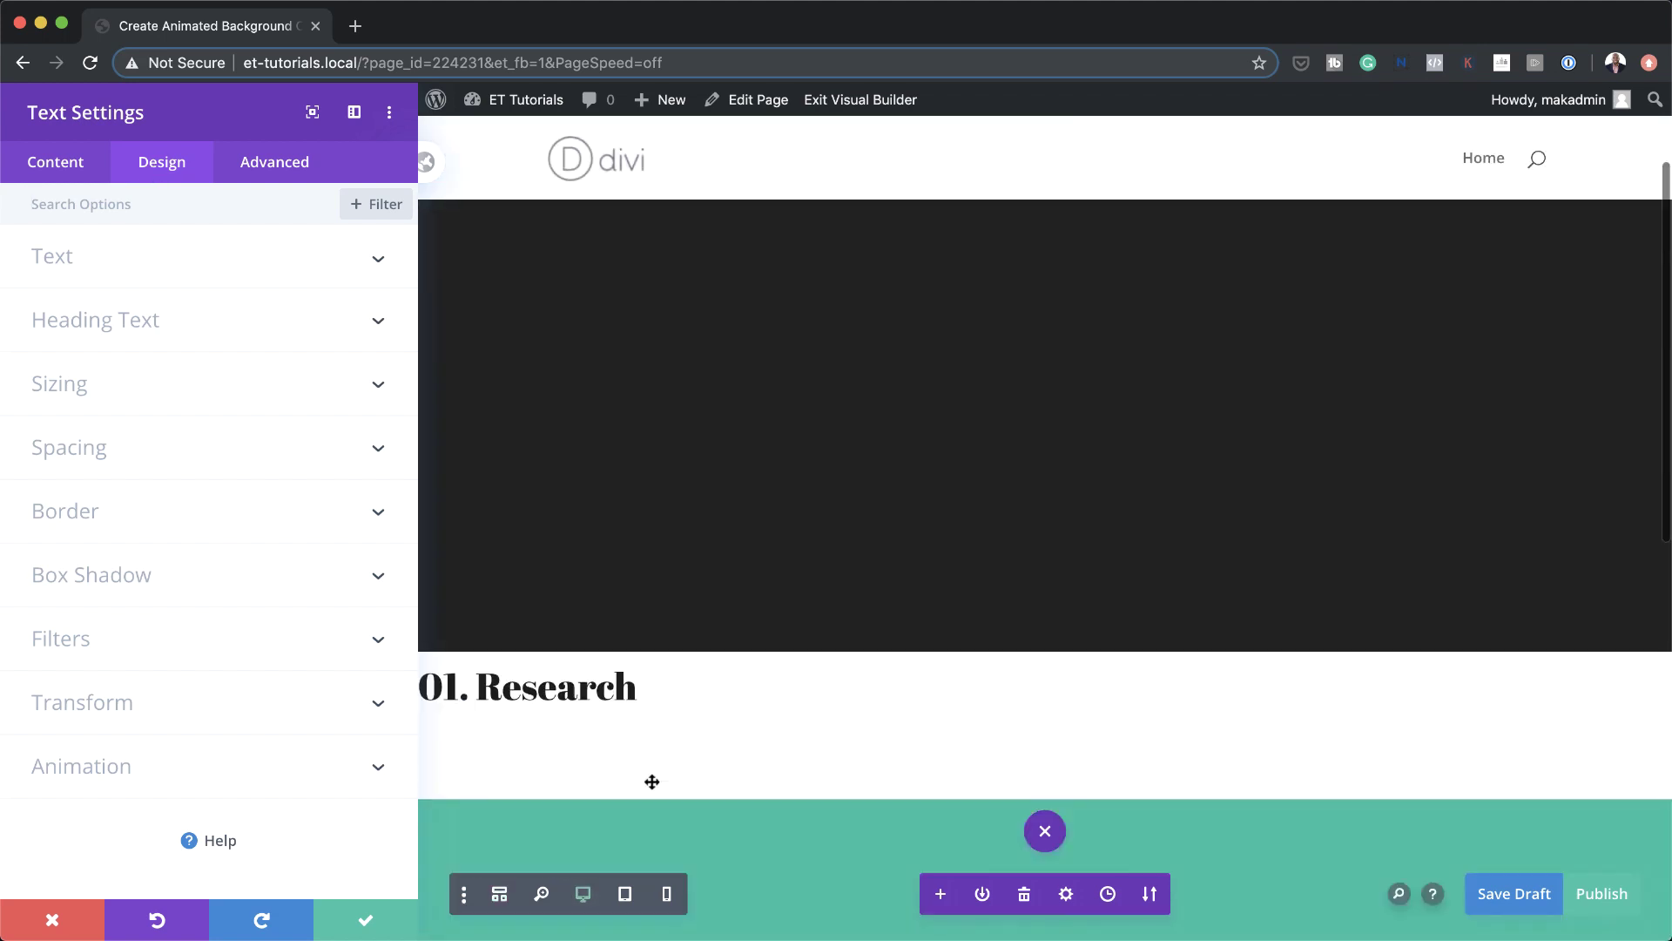
scroll(653, 780, down, 2)
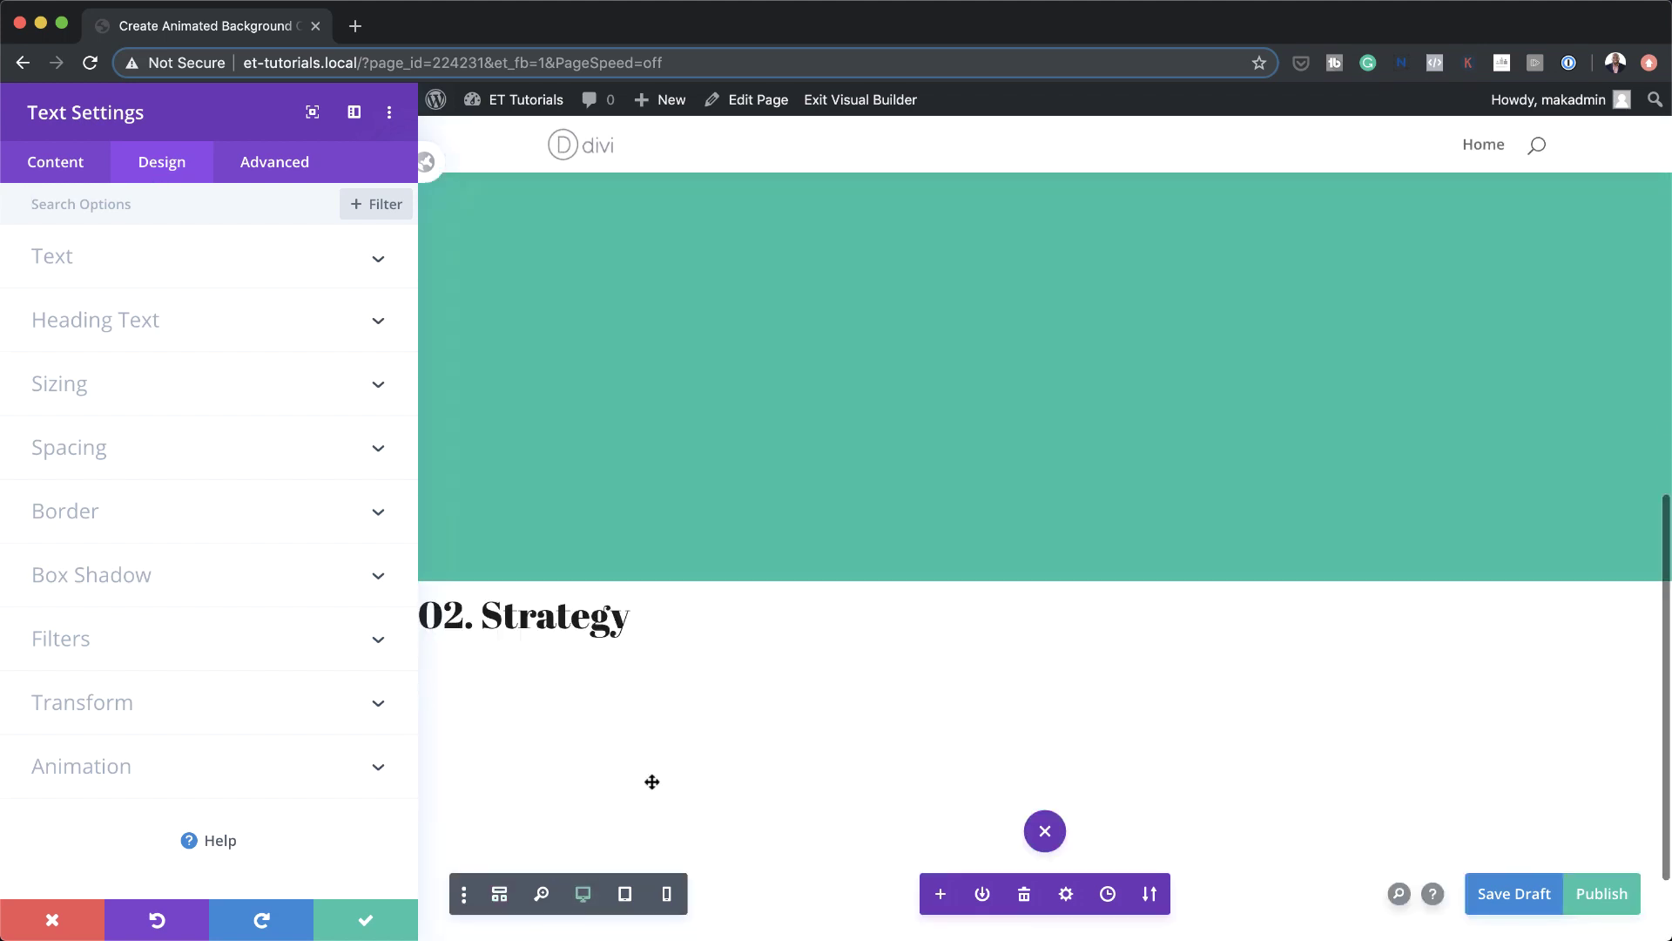
scroll(485, 643, up, 1)
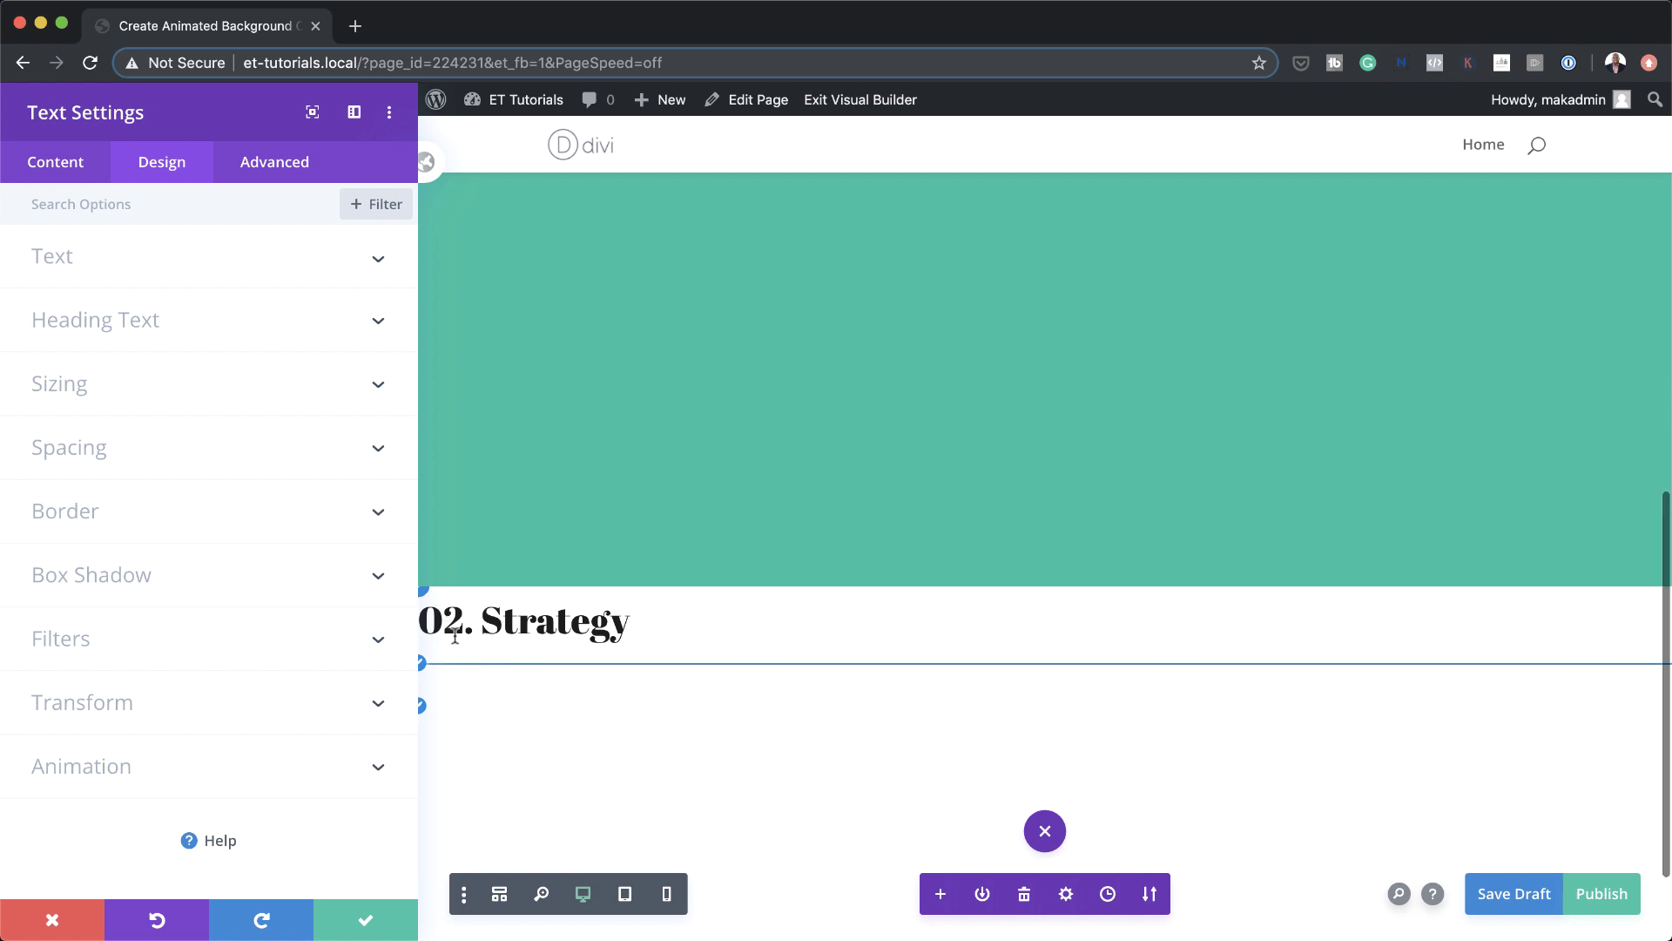
click(424, 598)
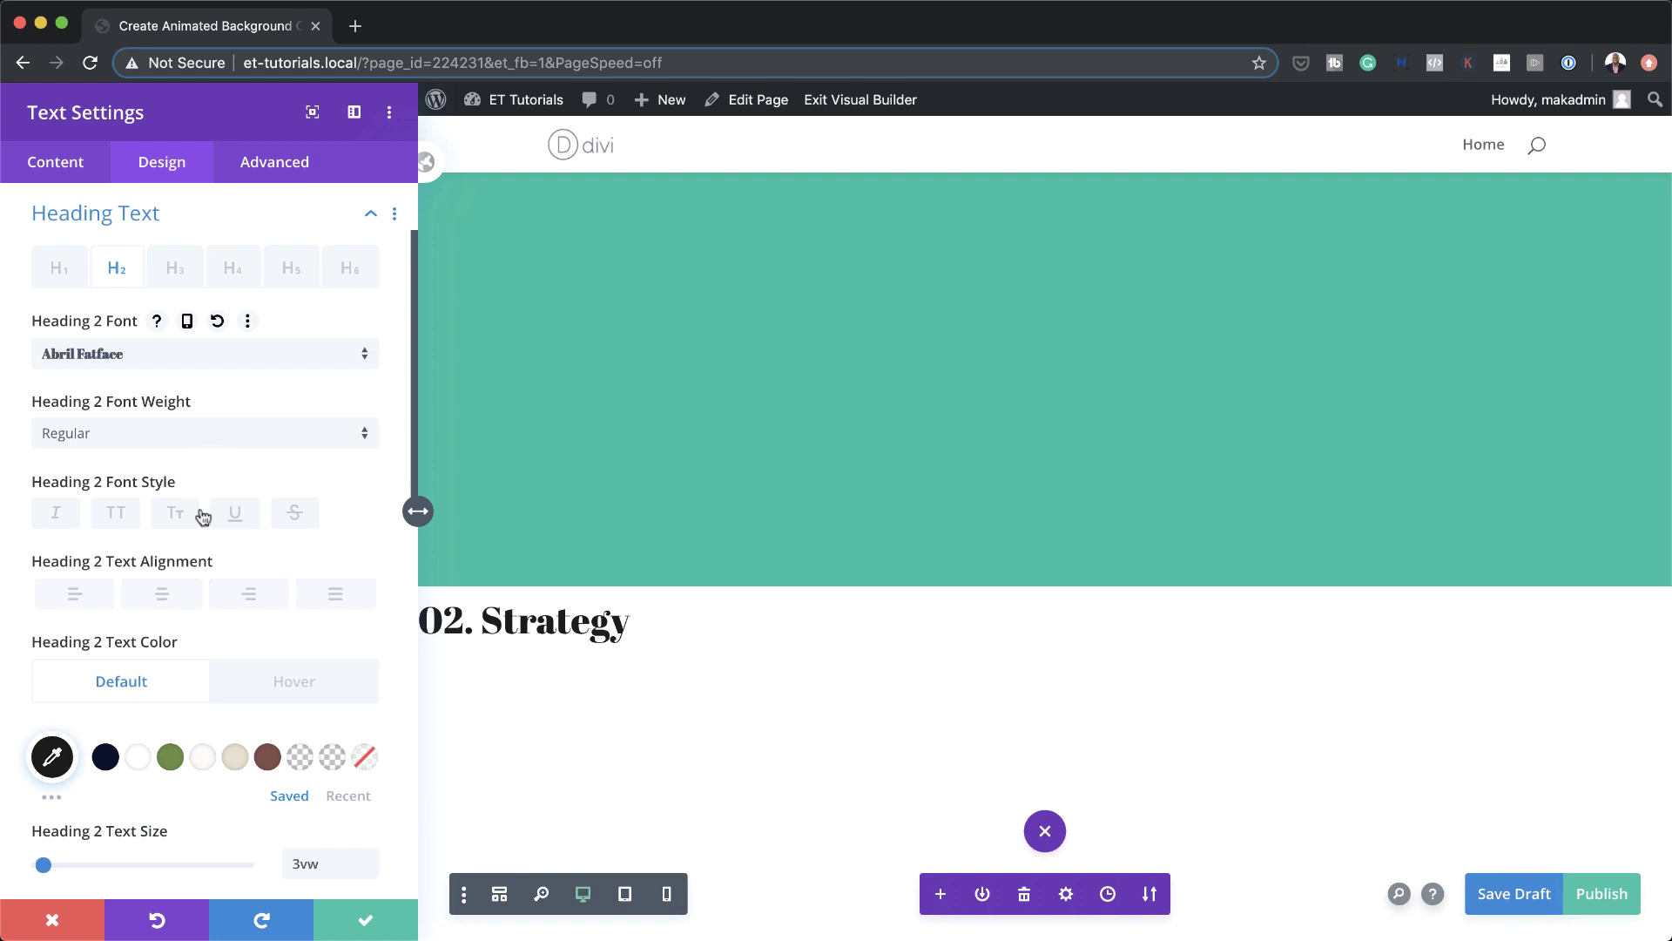
click(251, 599)
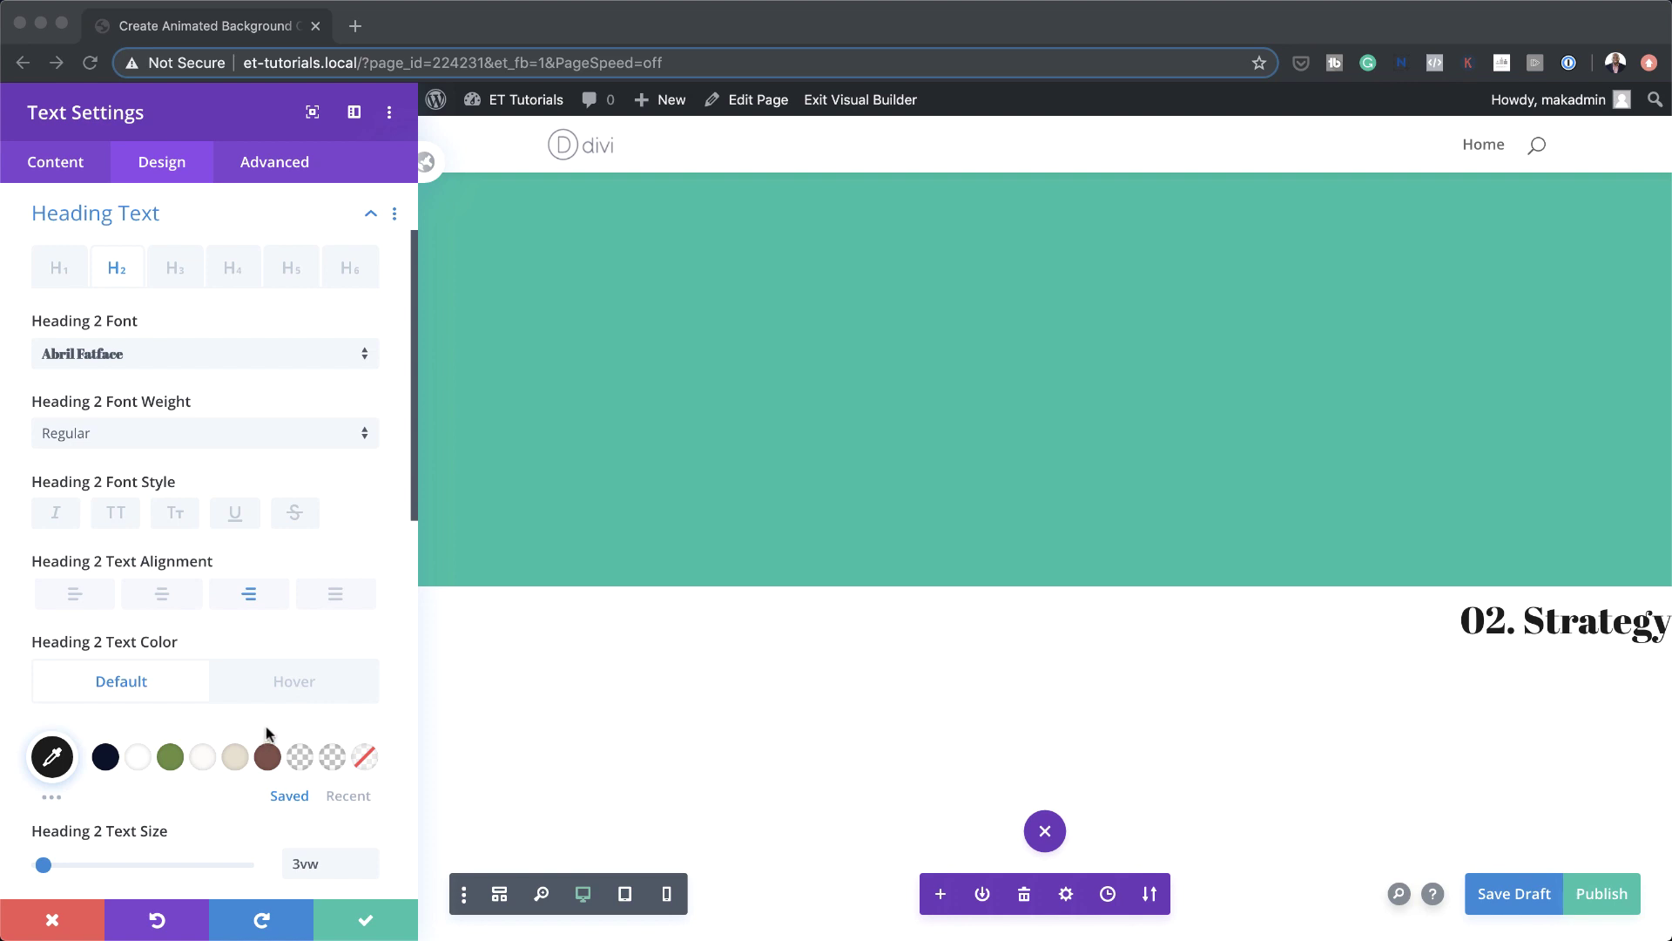
click(53, 758)
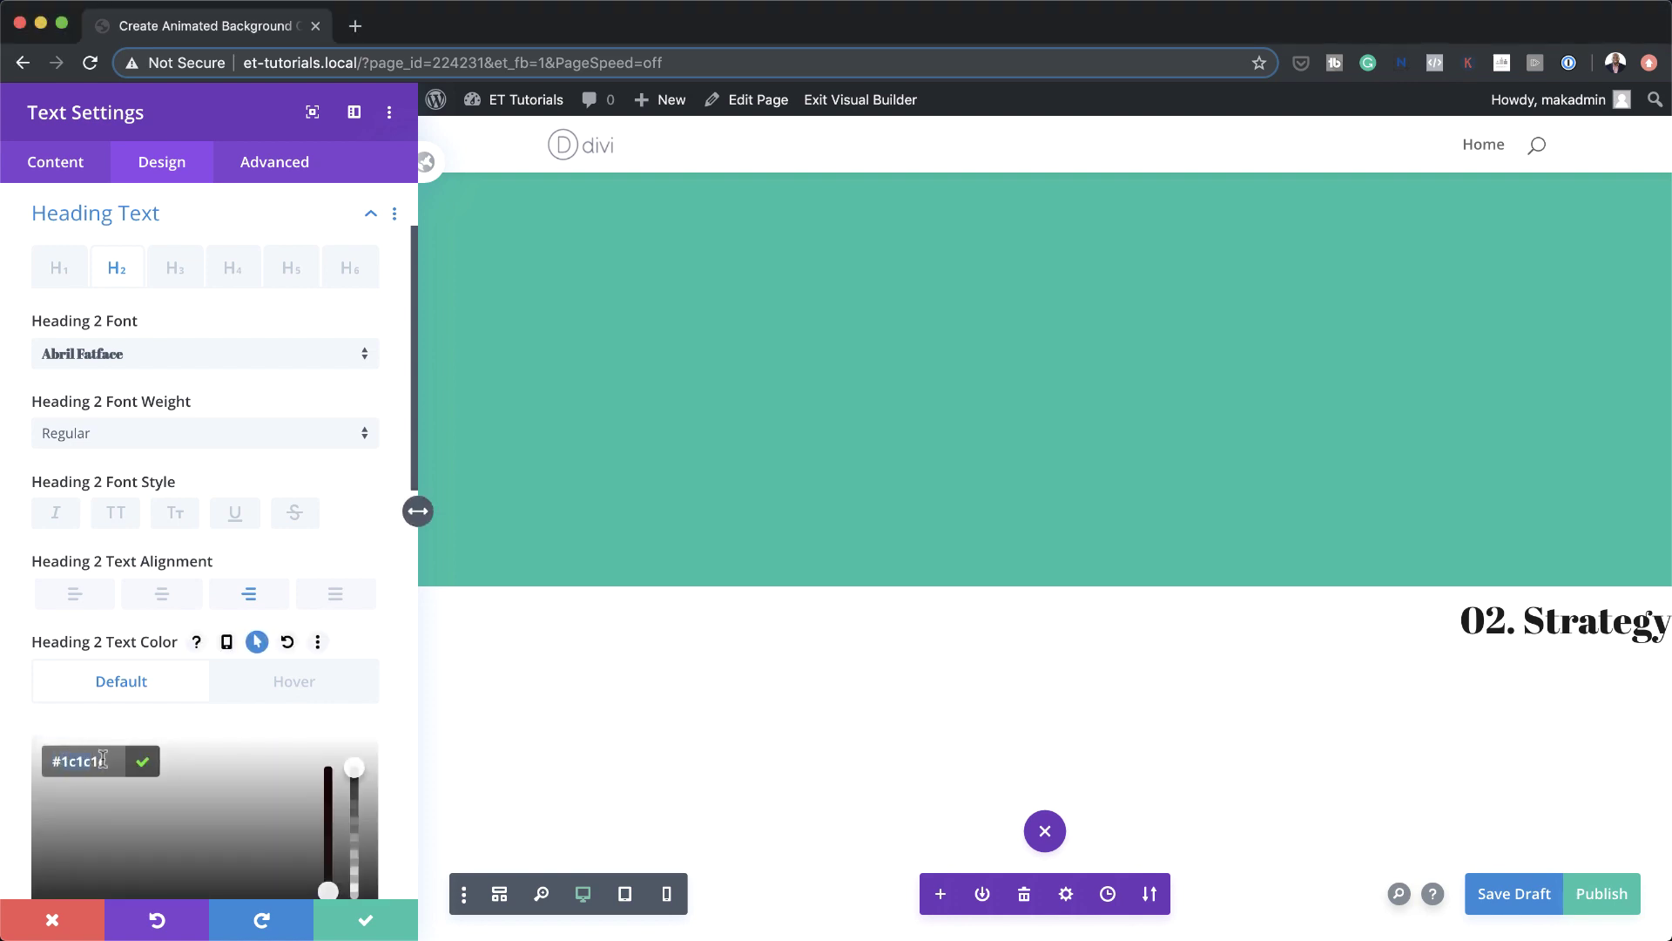
text(#0cc9ad)
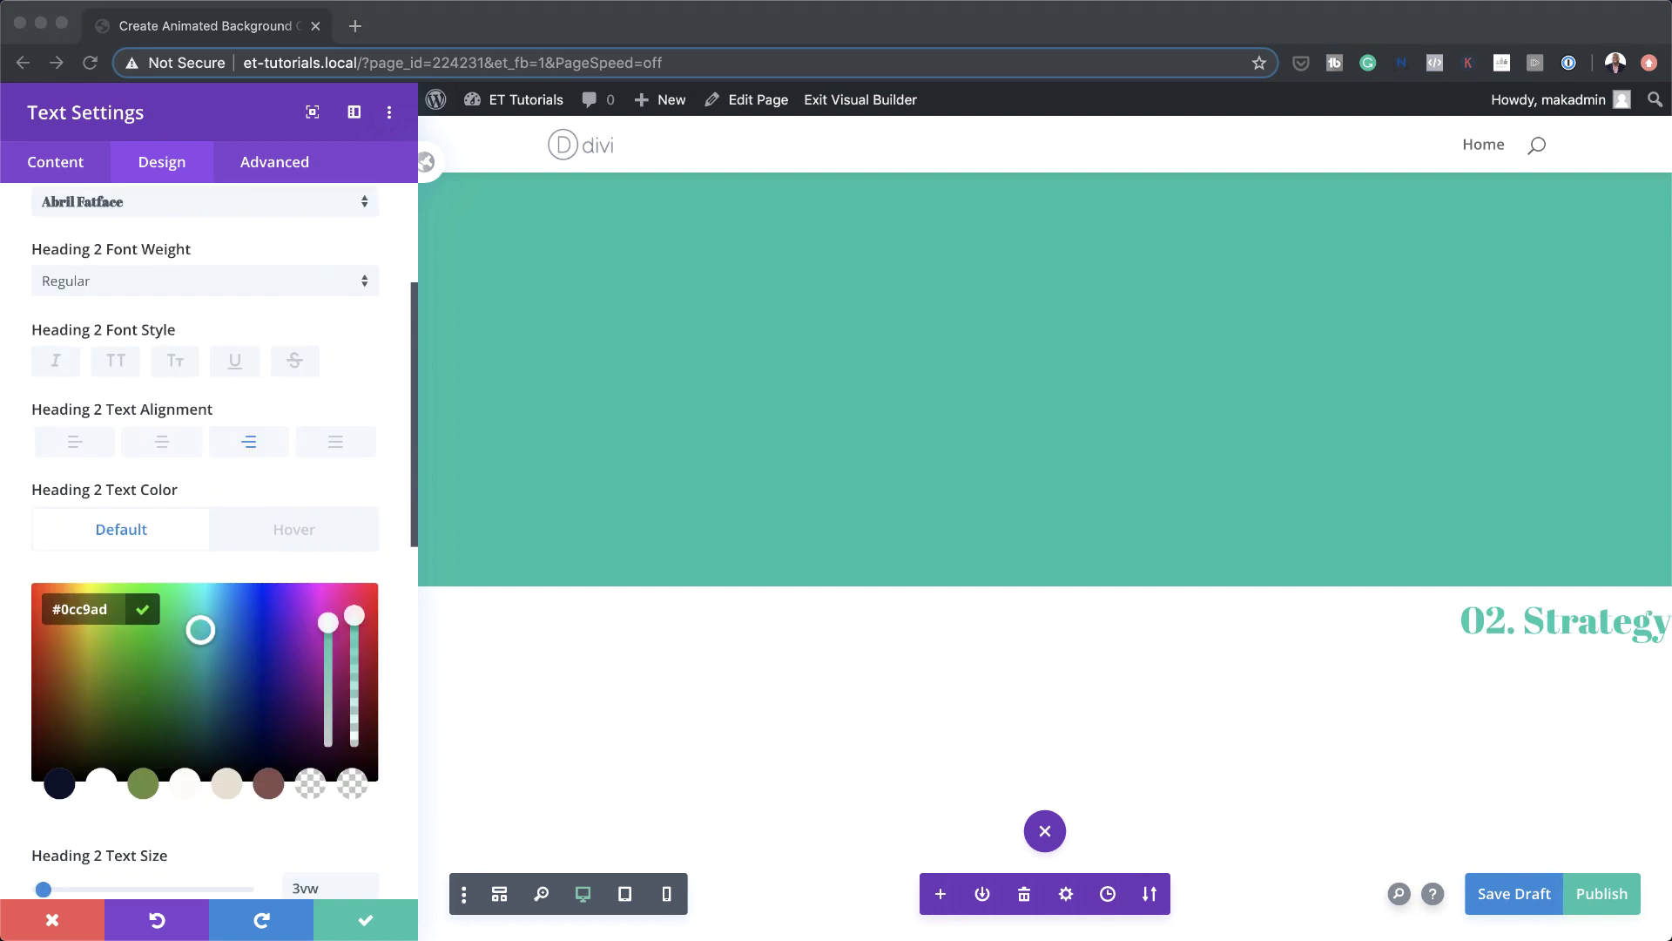
click(376, 929)
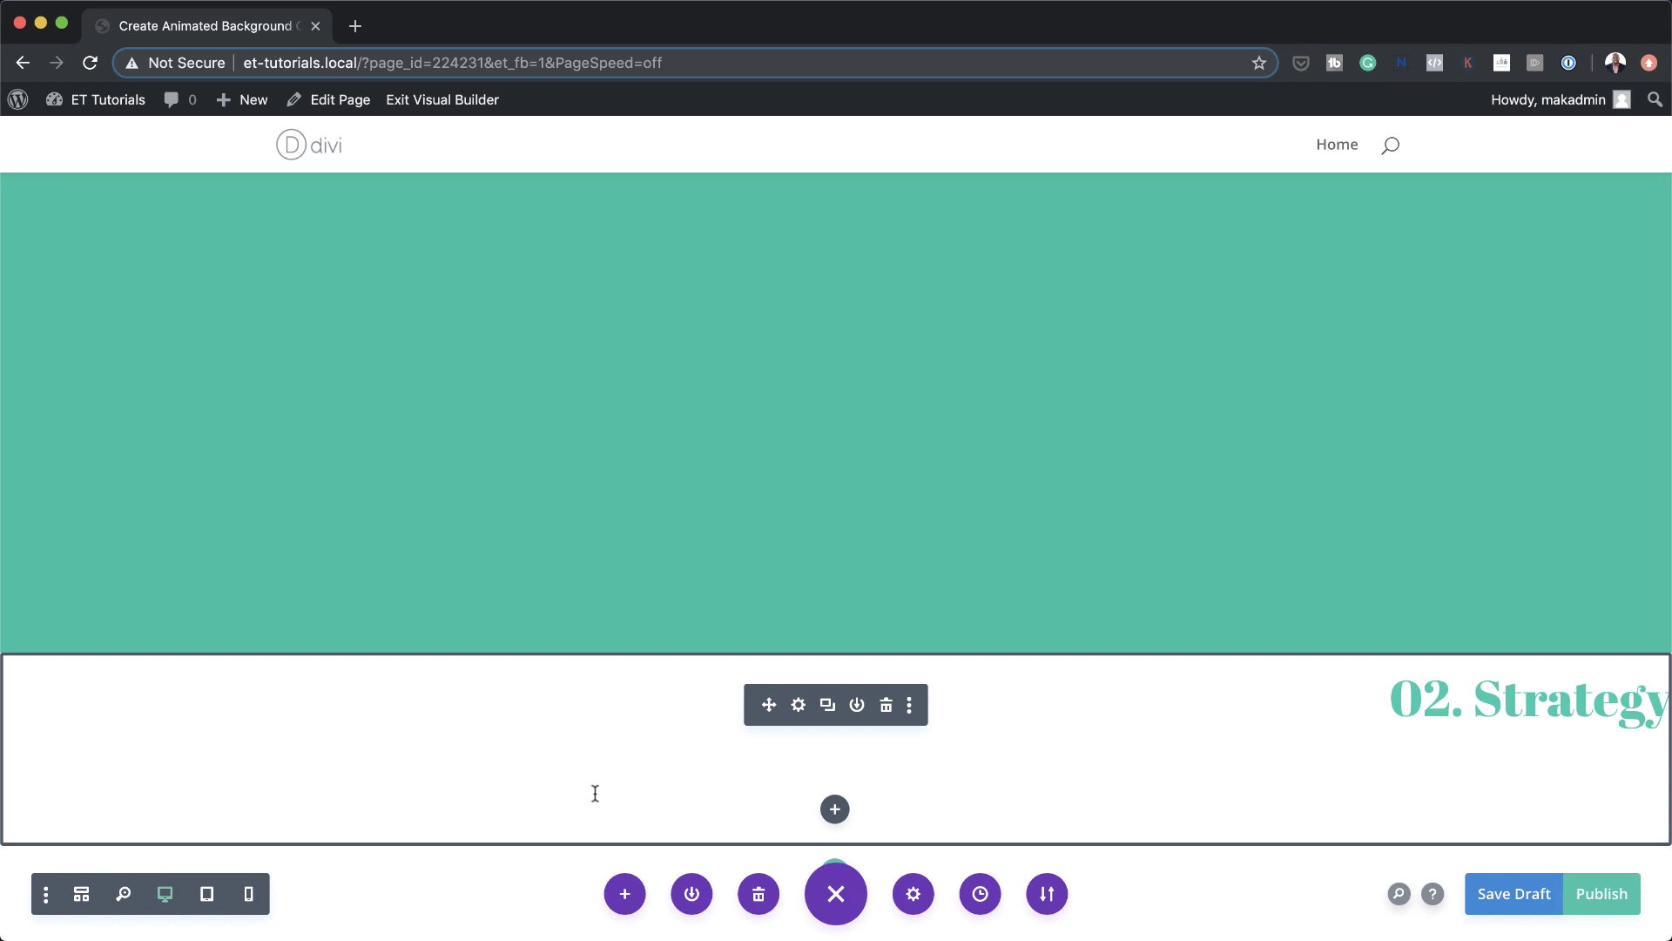
Give the second divider a top margin of 2vw and a left margin of 20vw, and save its settings
click(595, 788)
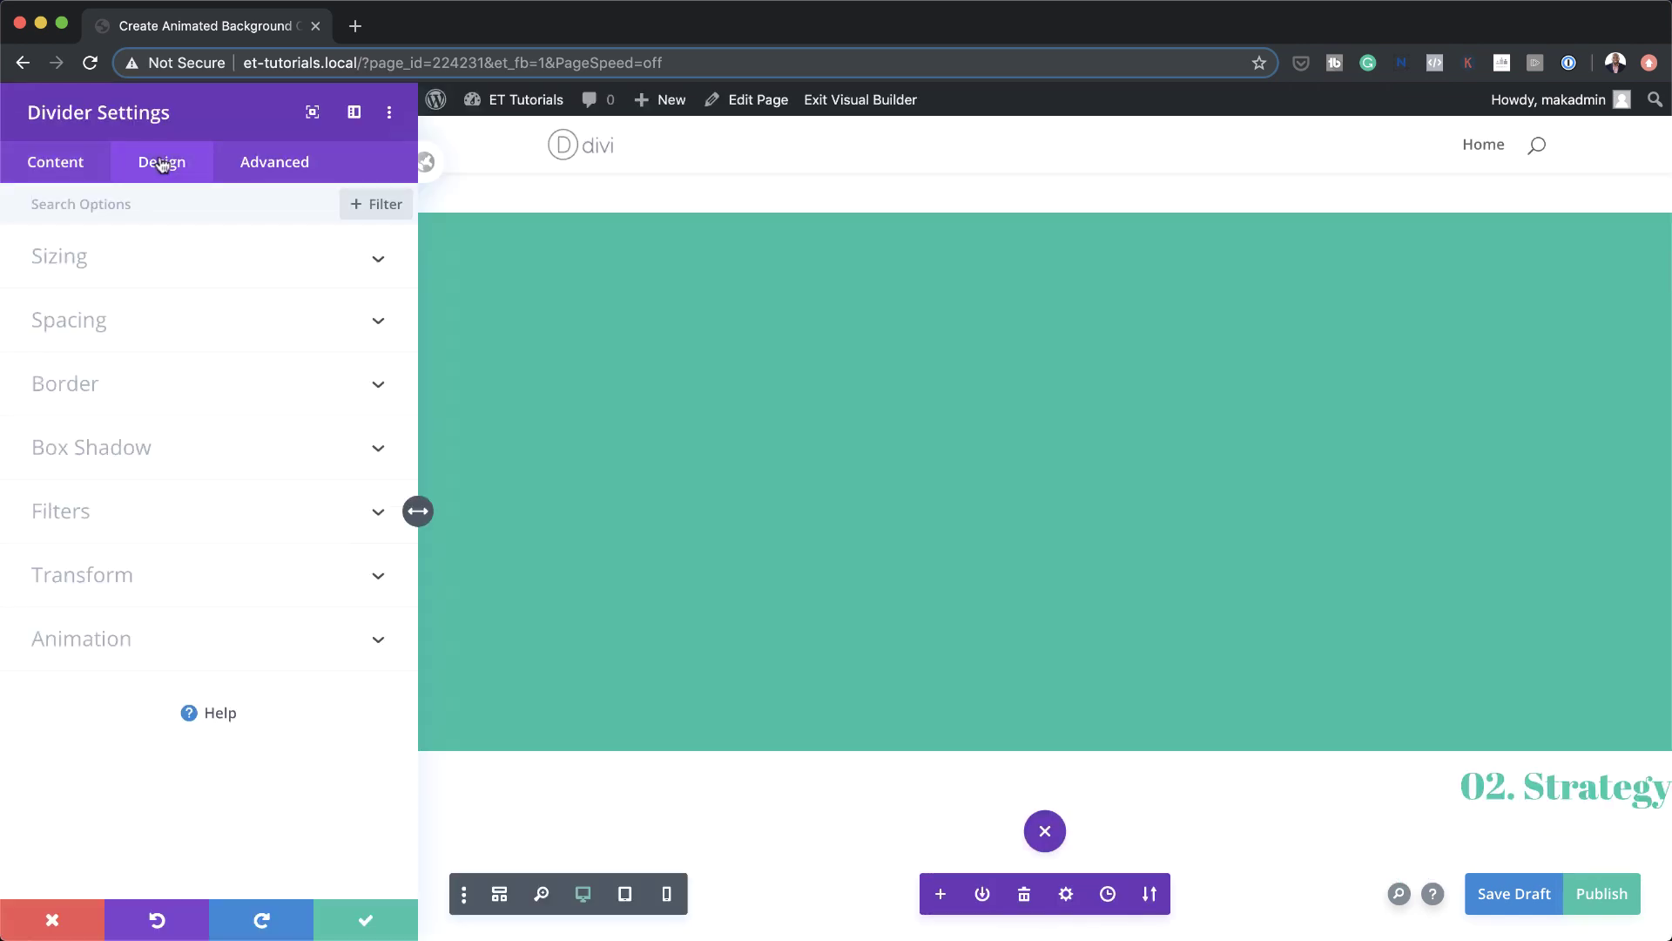
click(87, 320)
click(60, 314)
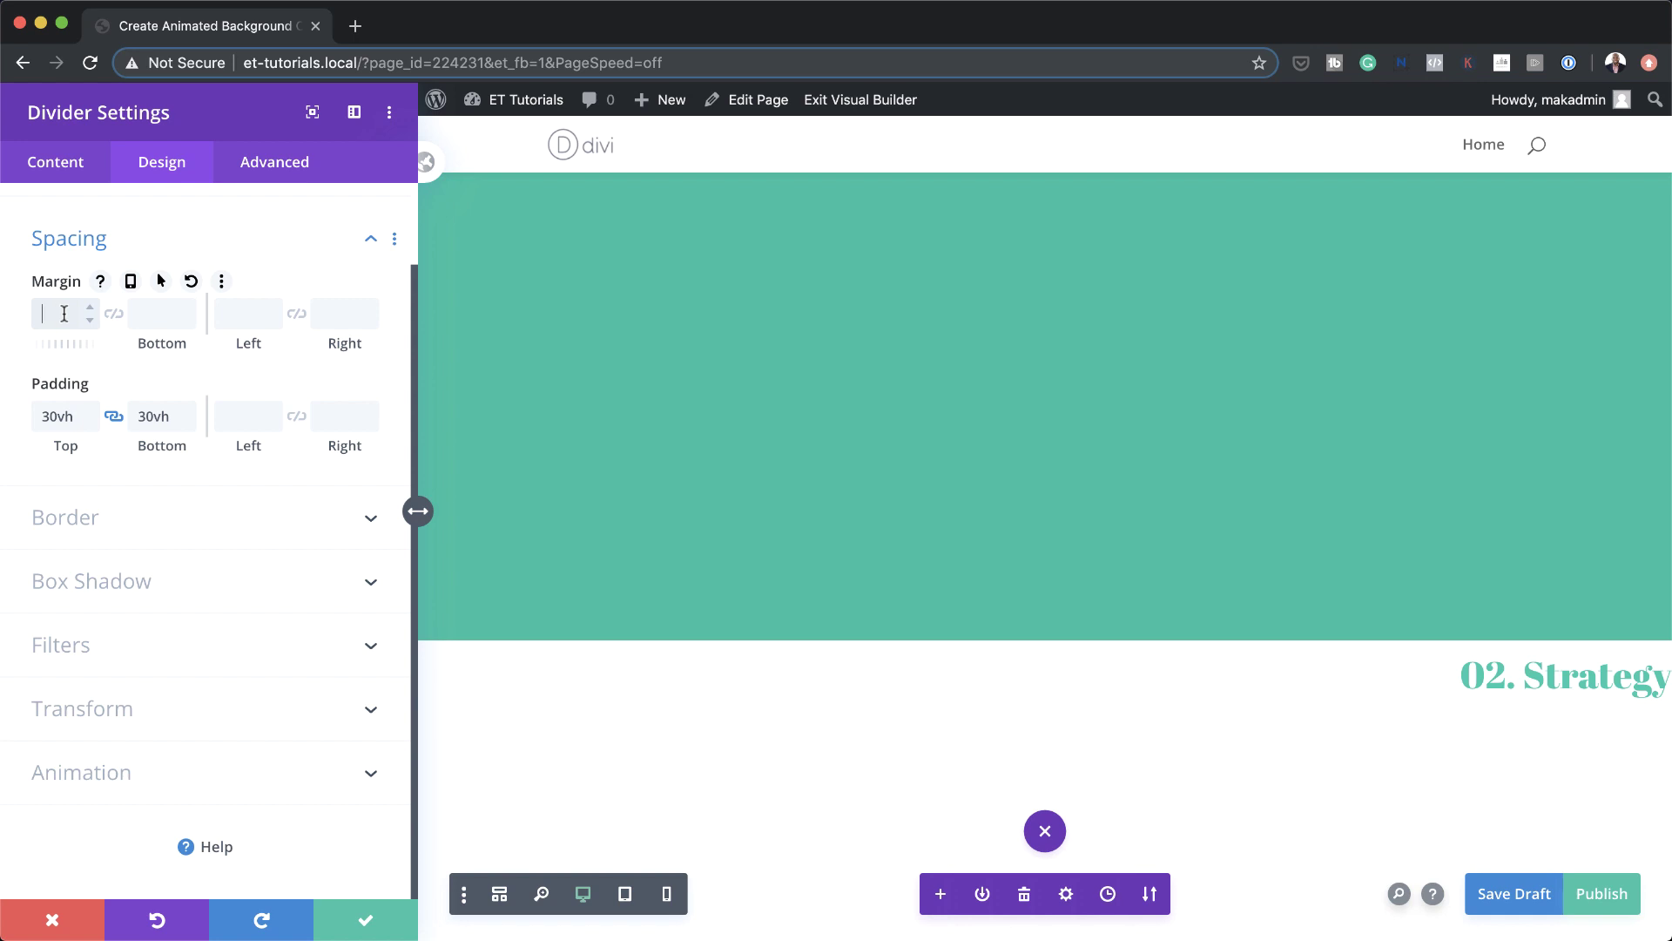
text(2vw)
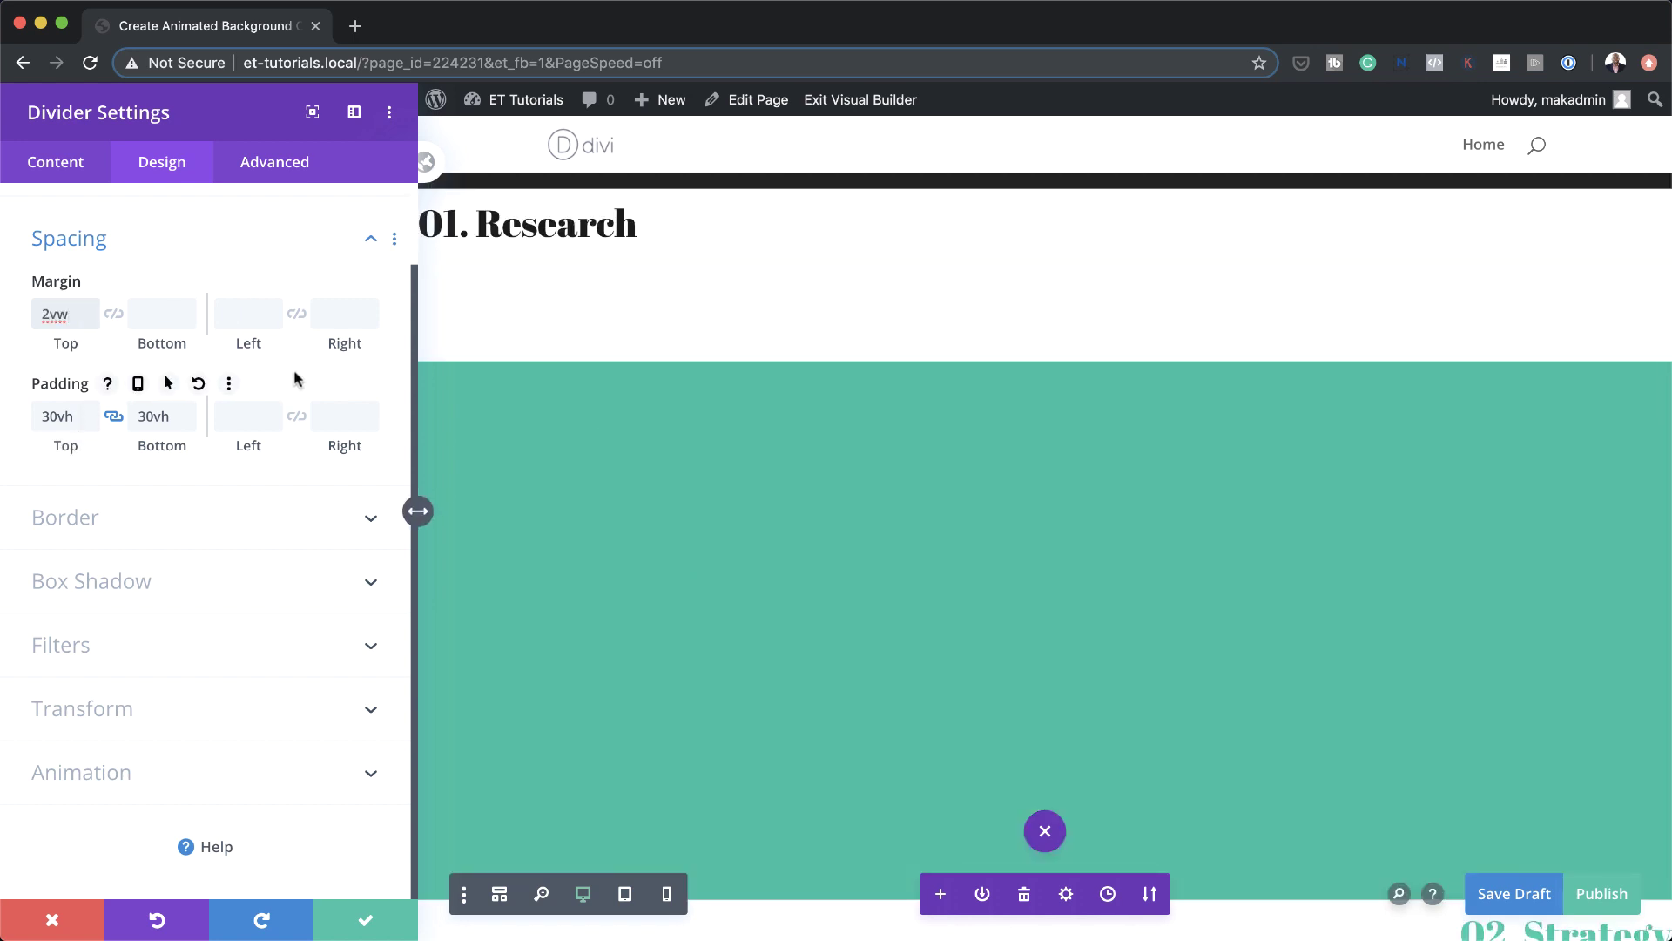
click(237, 314)
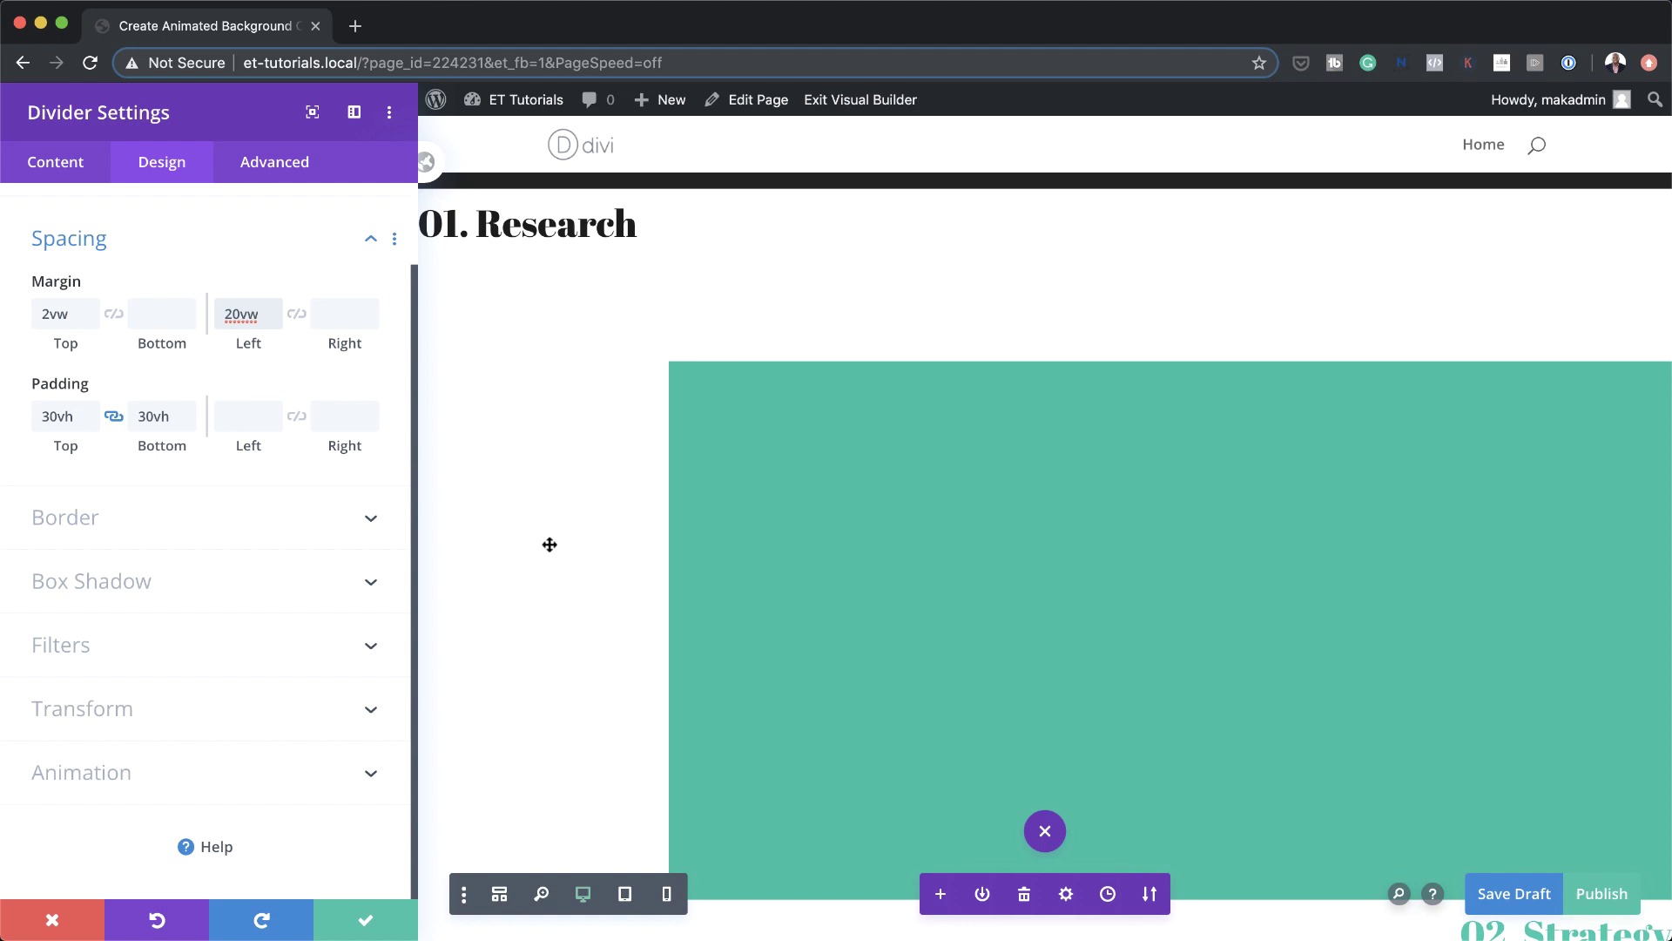
click(358, 920)
Set the first divider's right margin to 20vw and save its settings
scroll(660, 437, up, 8)
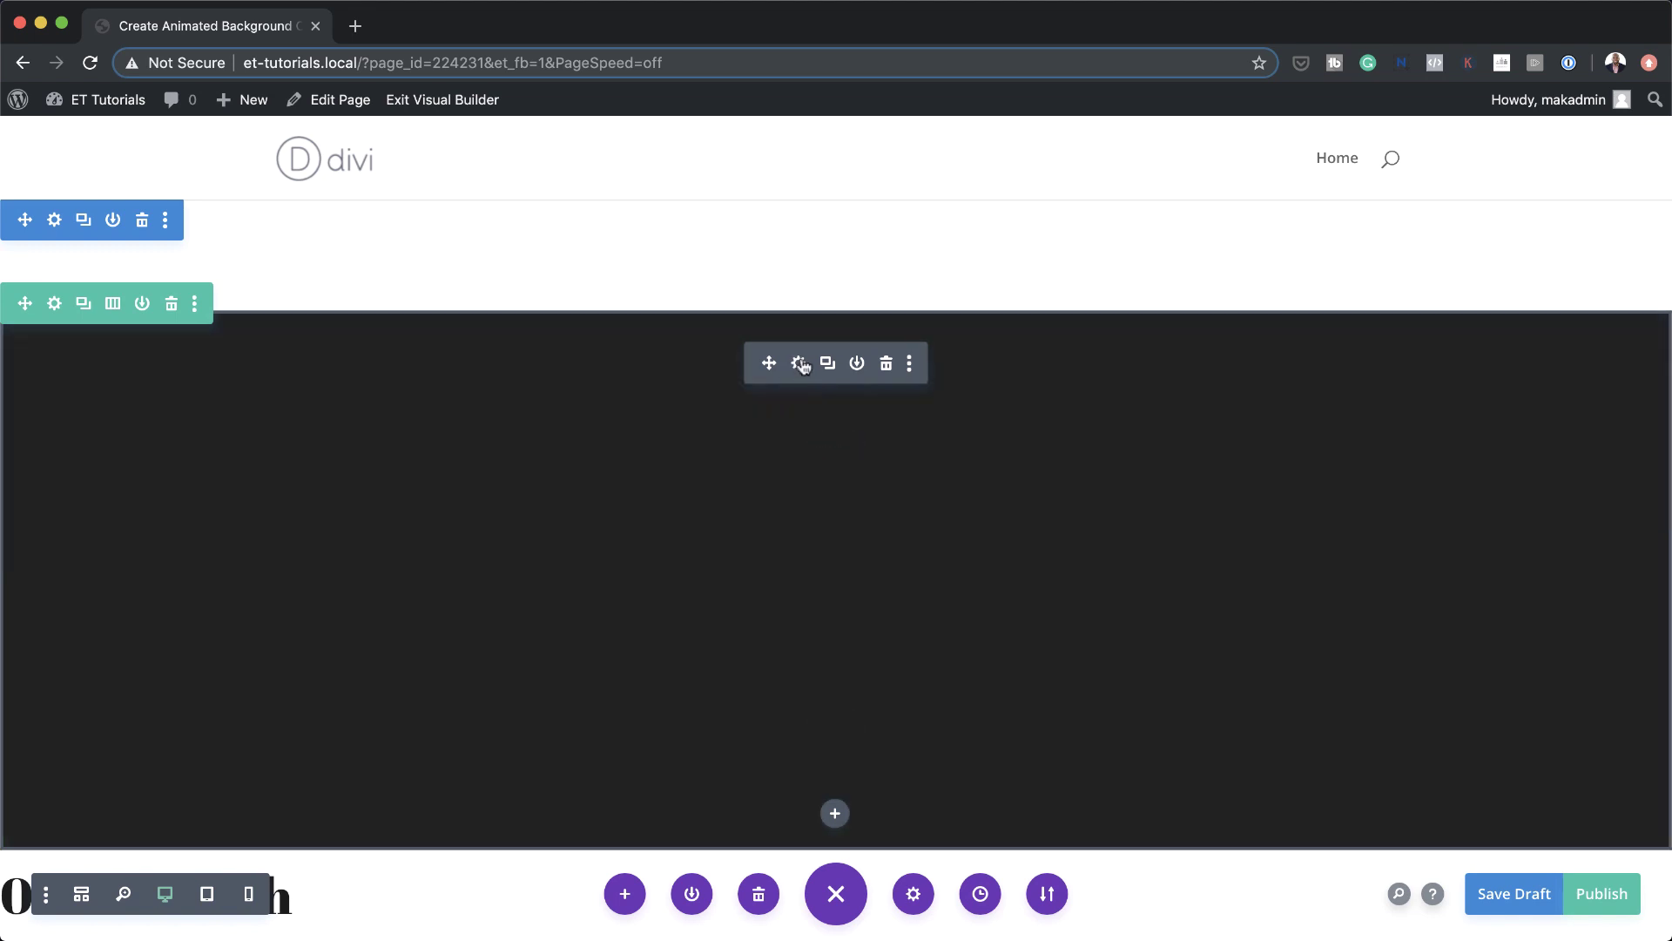
click(798, 363)
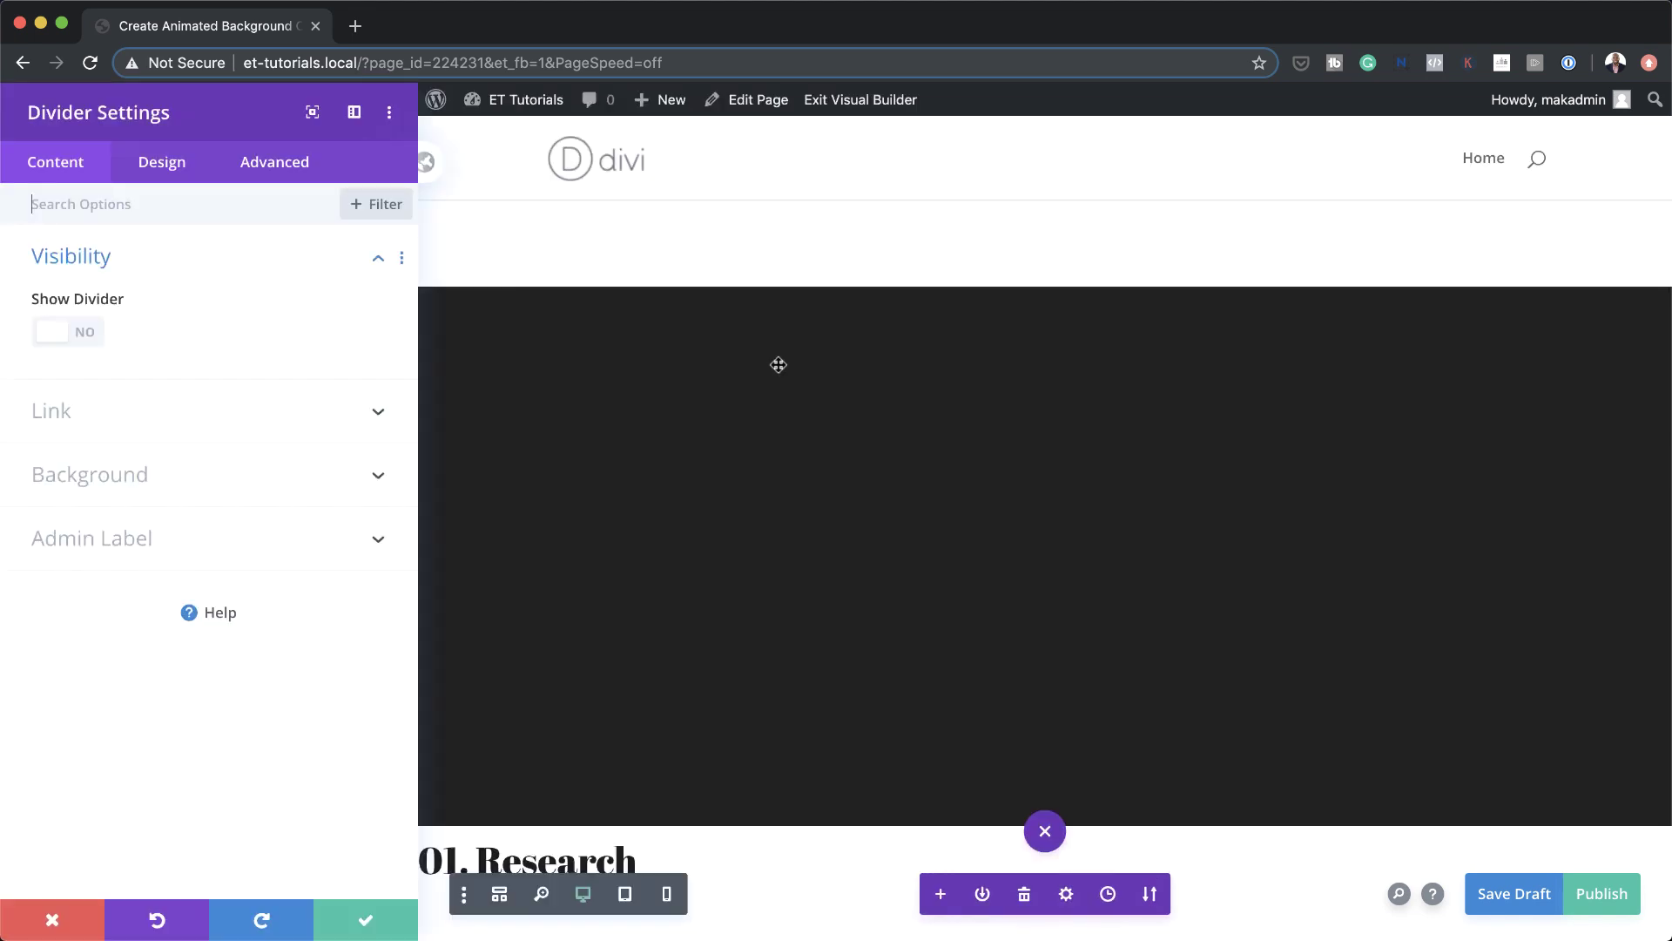
click(164, 174)
click(105, 321)
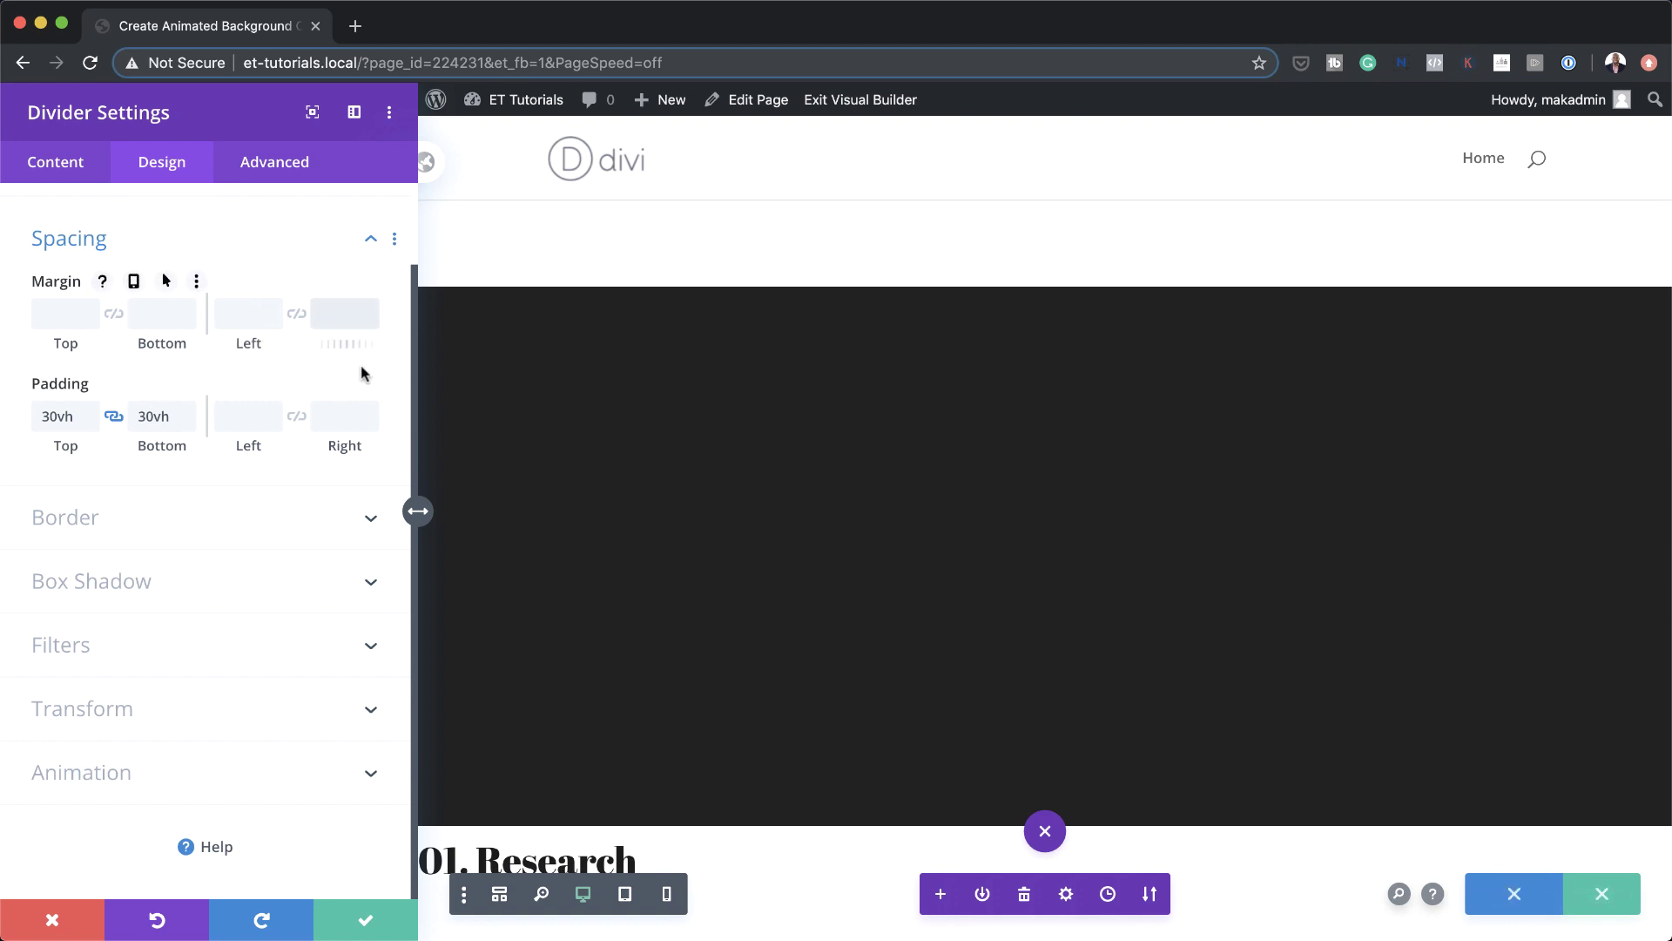
text(20vw)
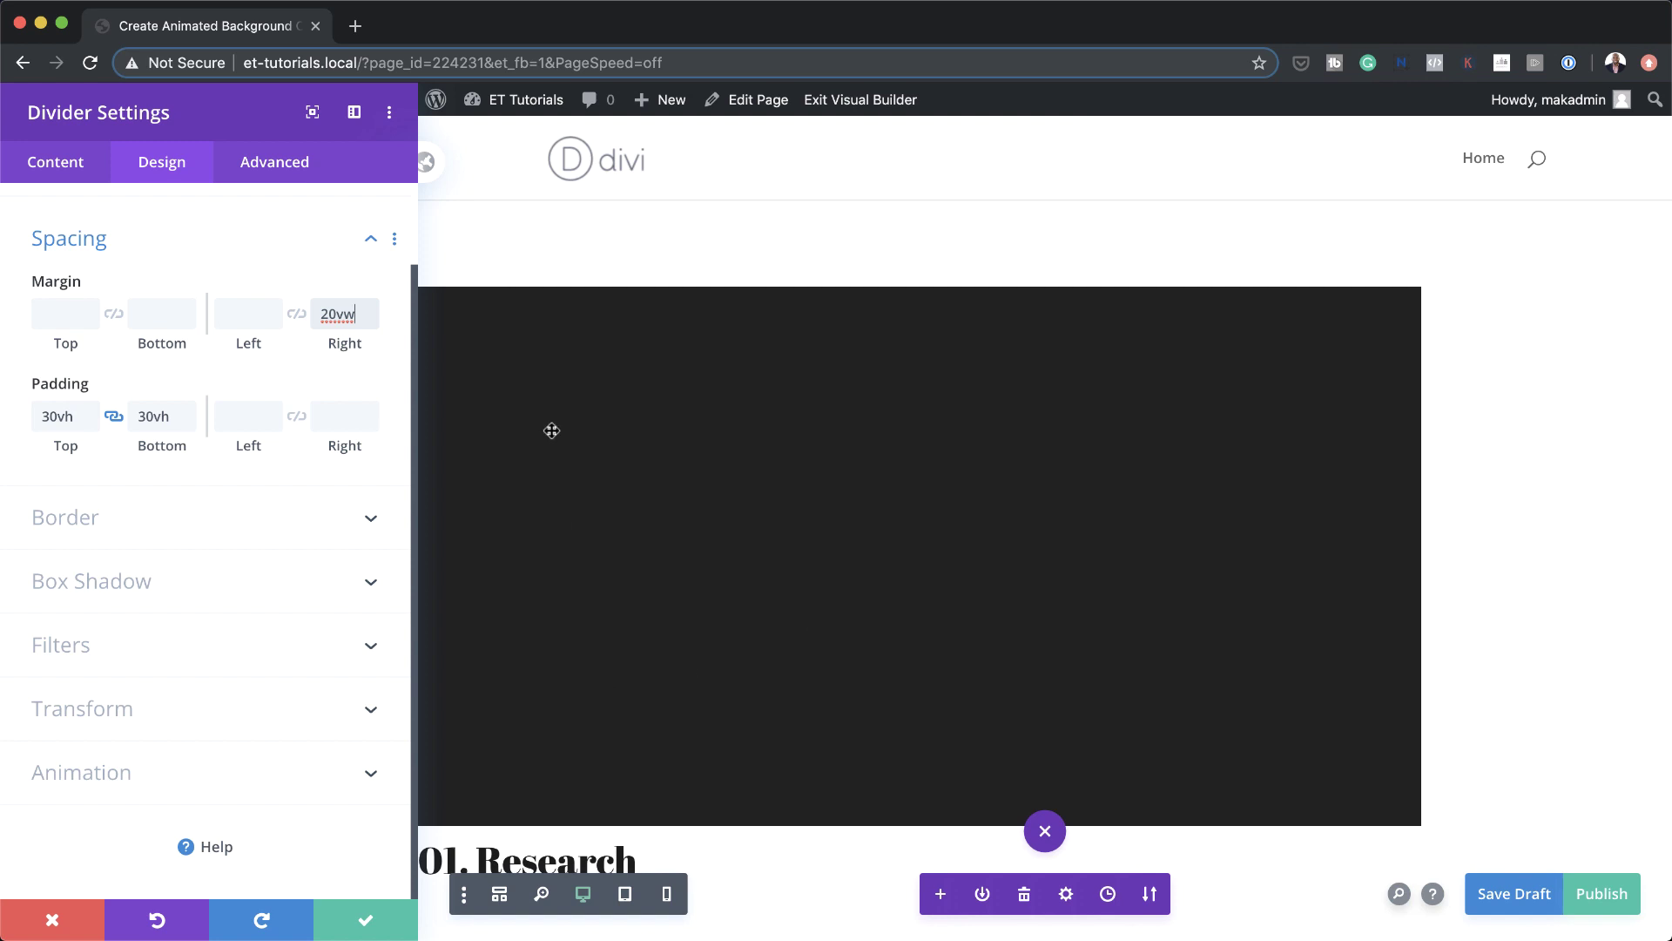
click(366, 914)
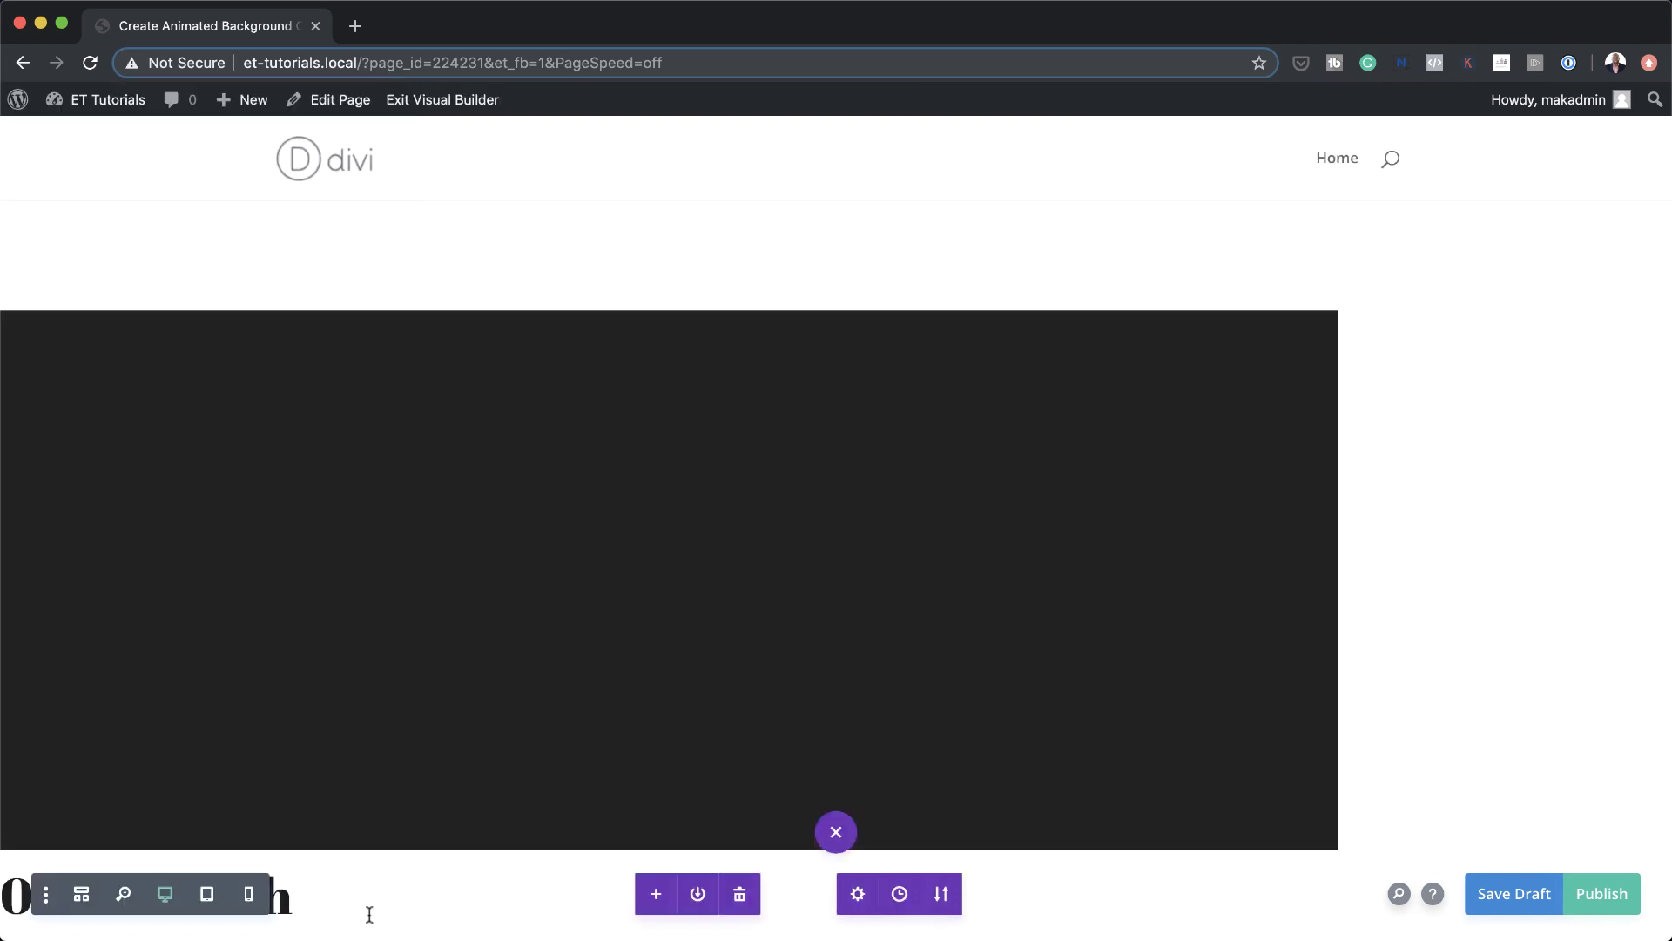
Give the "01. Research" Text module a top margin of -49vh and a right margin of 20vw
scroll(1454, 682, down, 3)
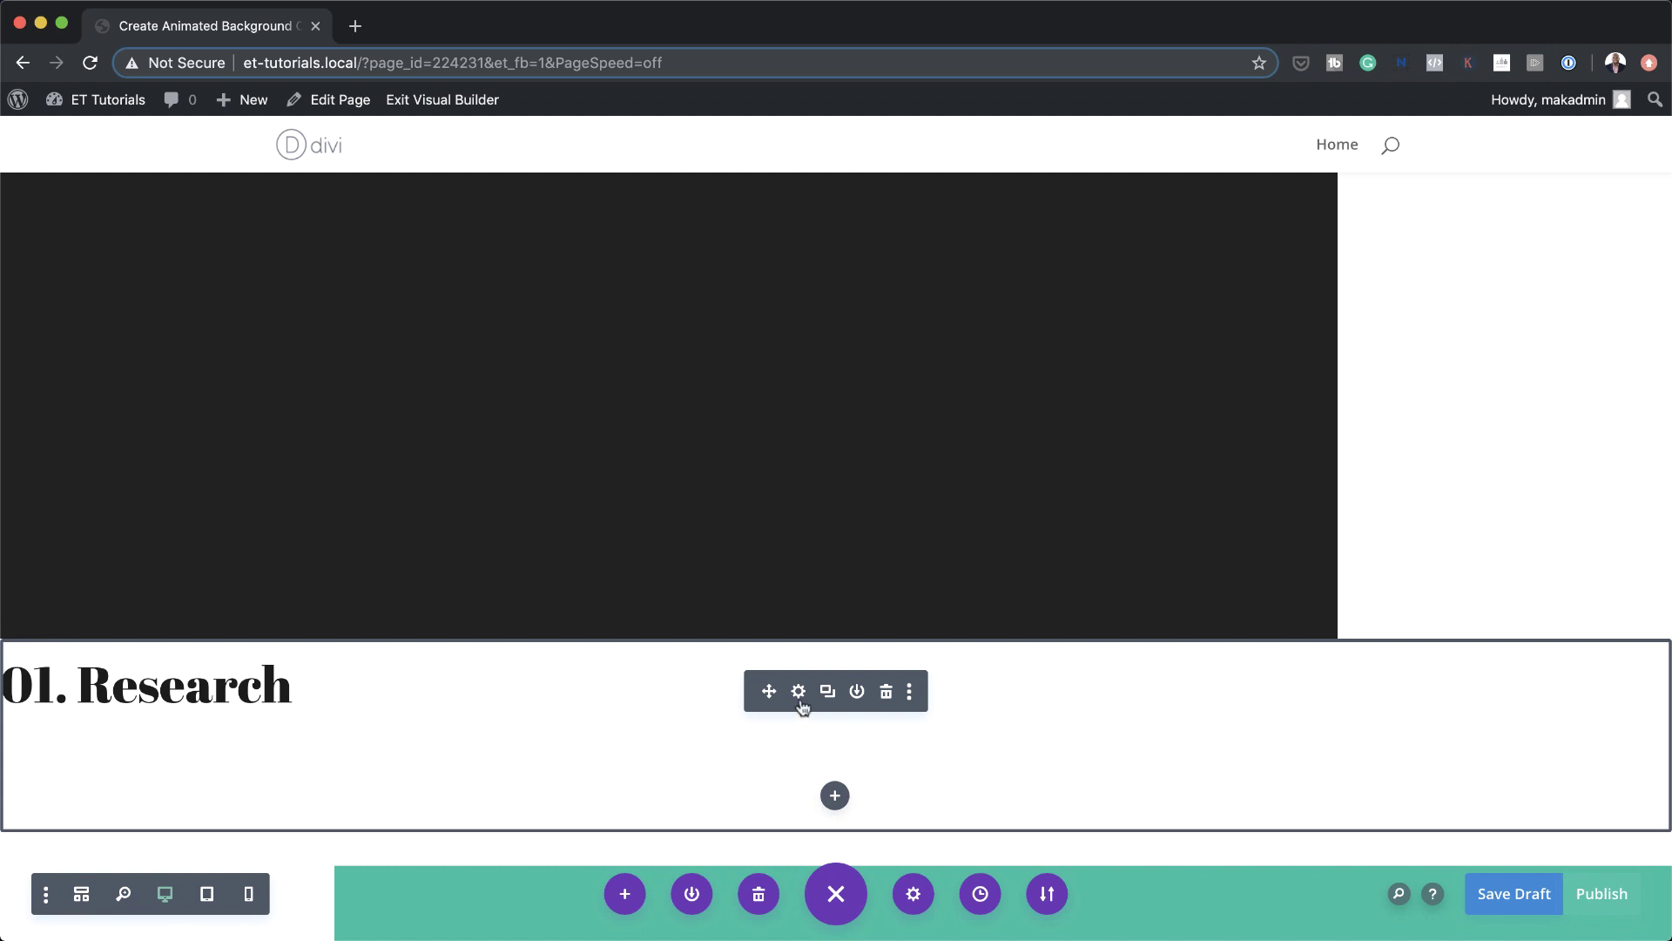
click(800, 692)
click(195, 173)
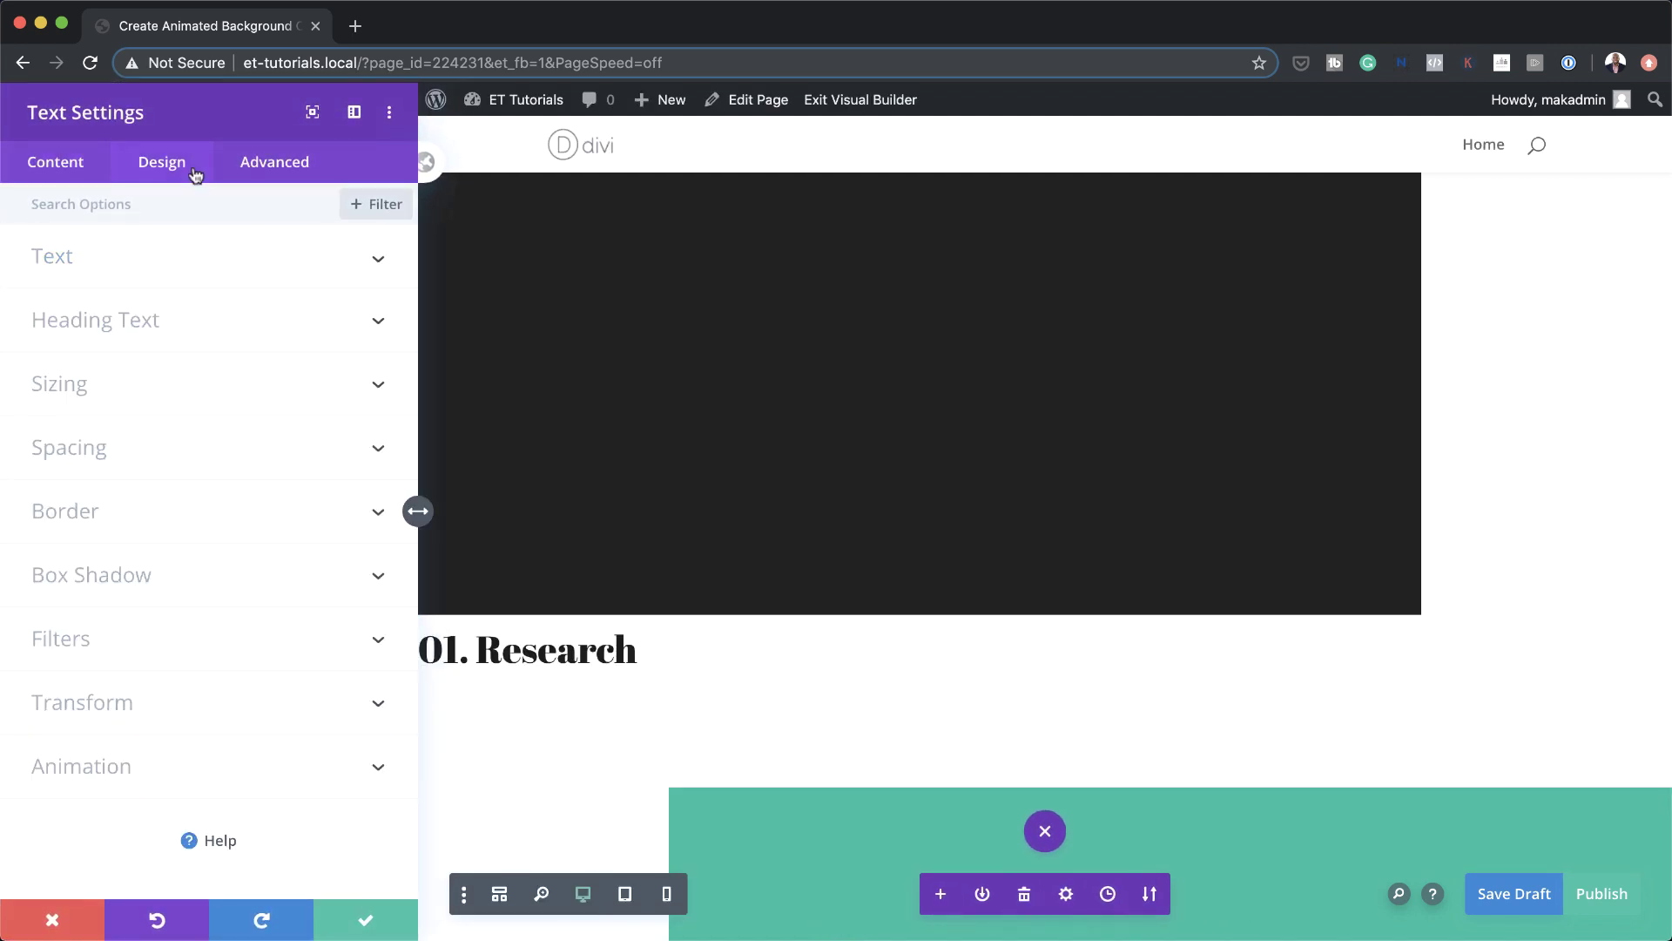
click(111, 444)
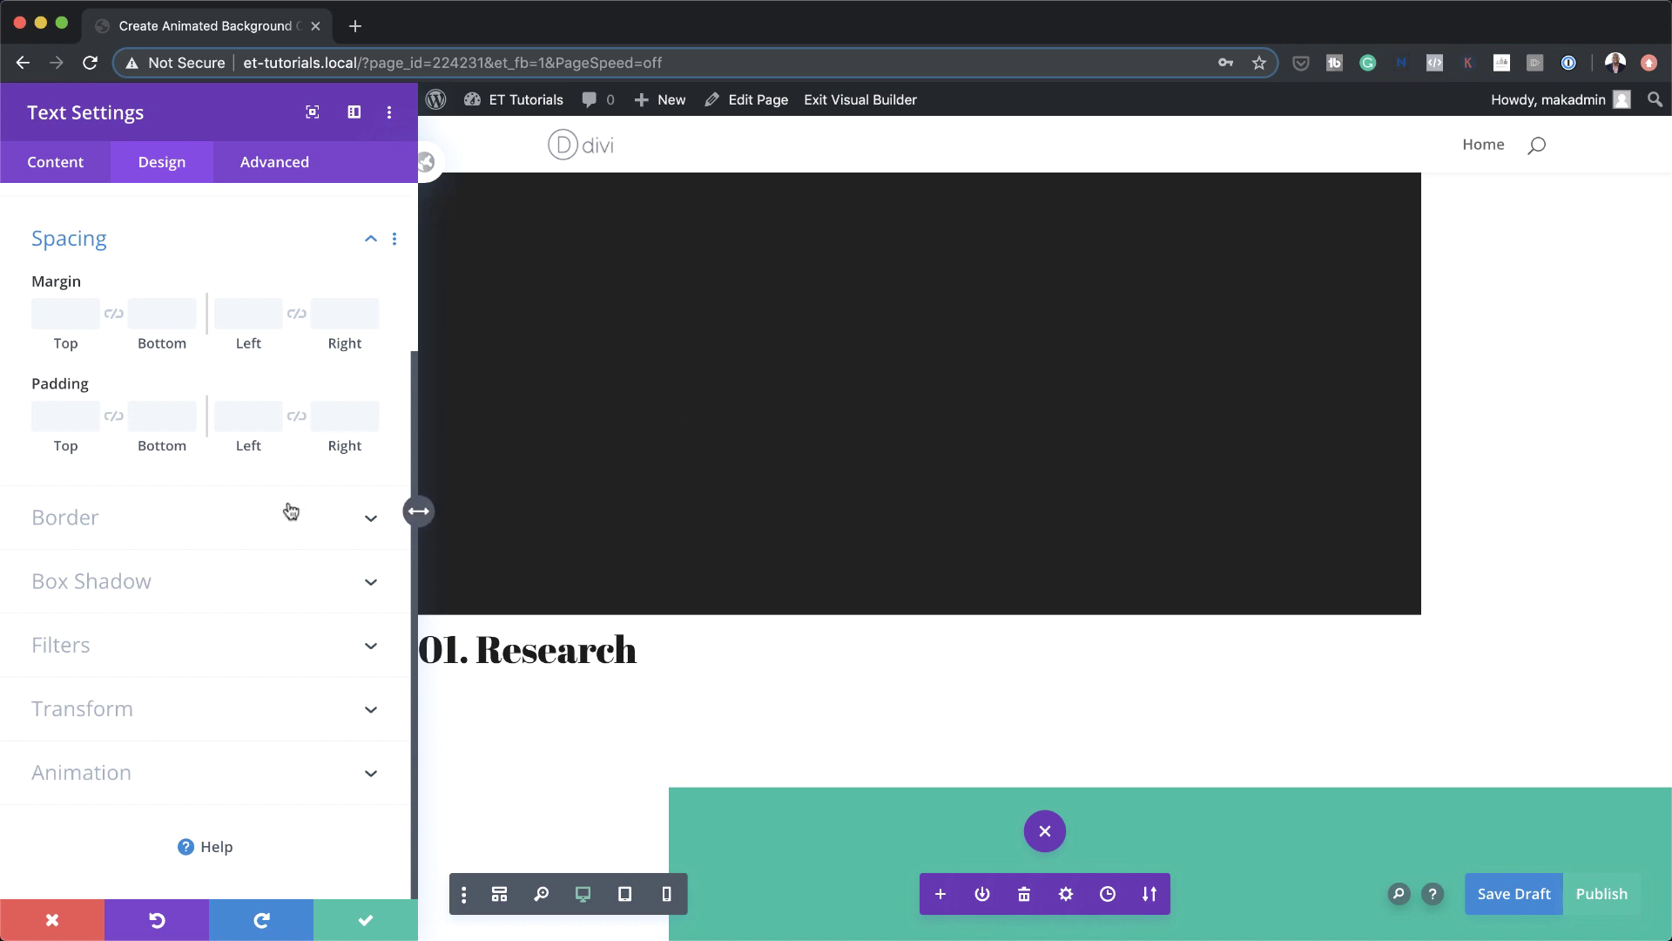
click(62, 317)
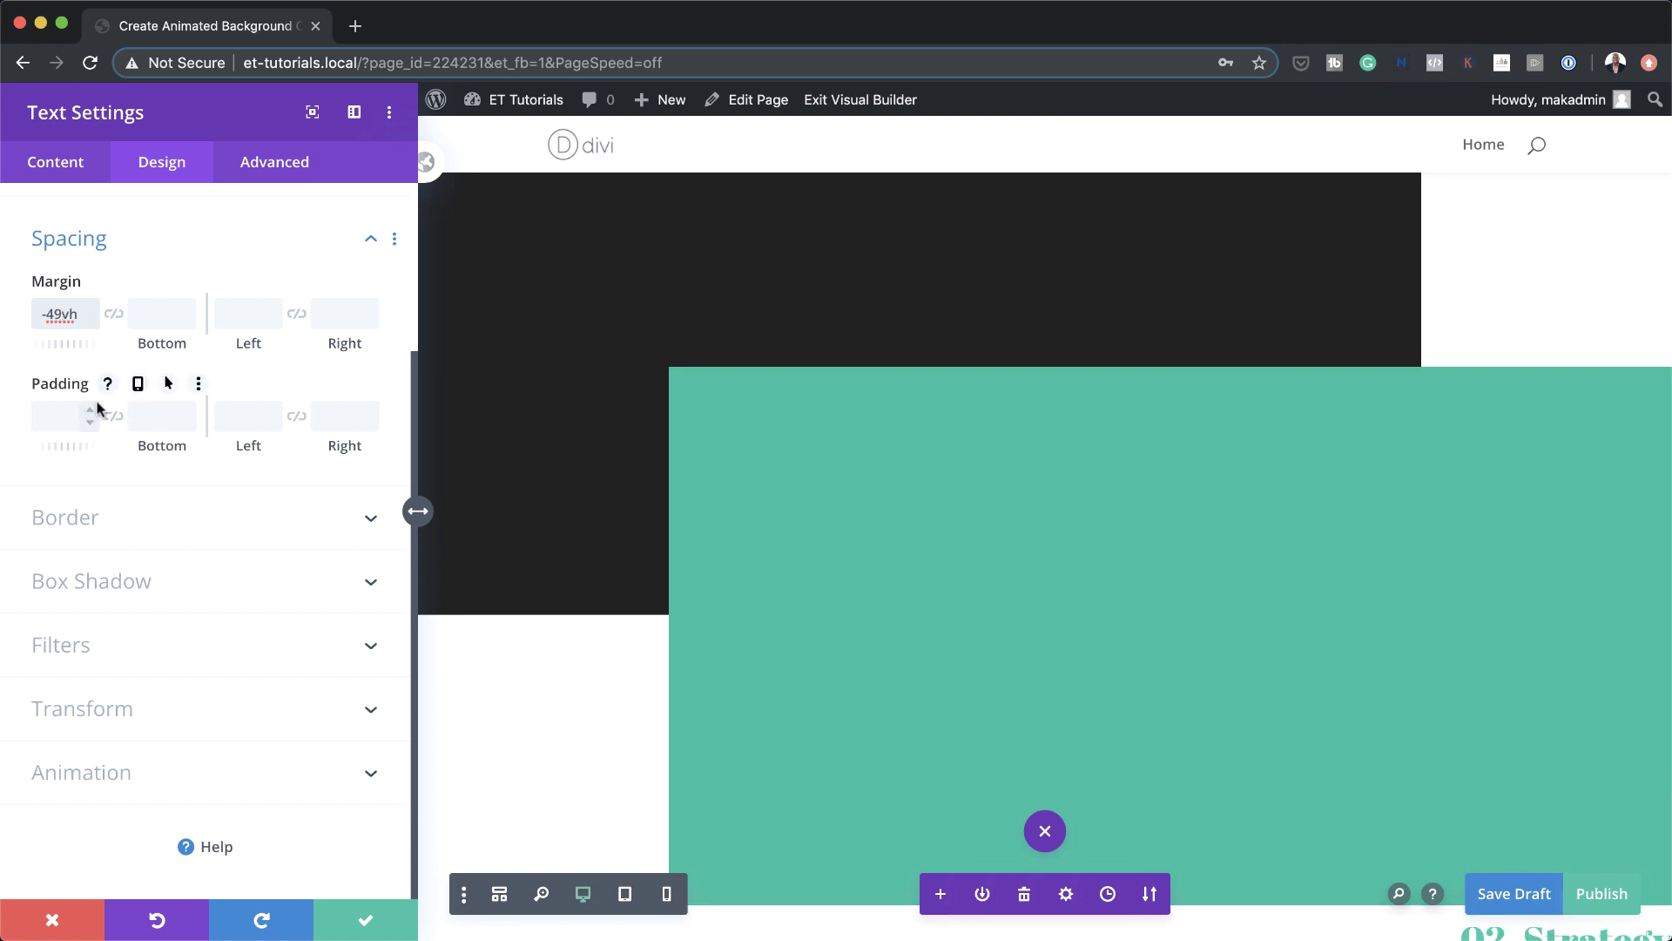
click(344, 317)
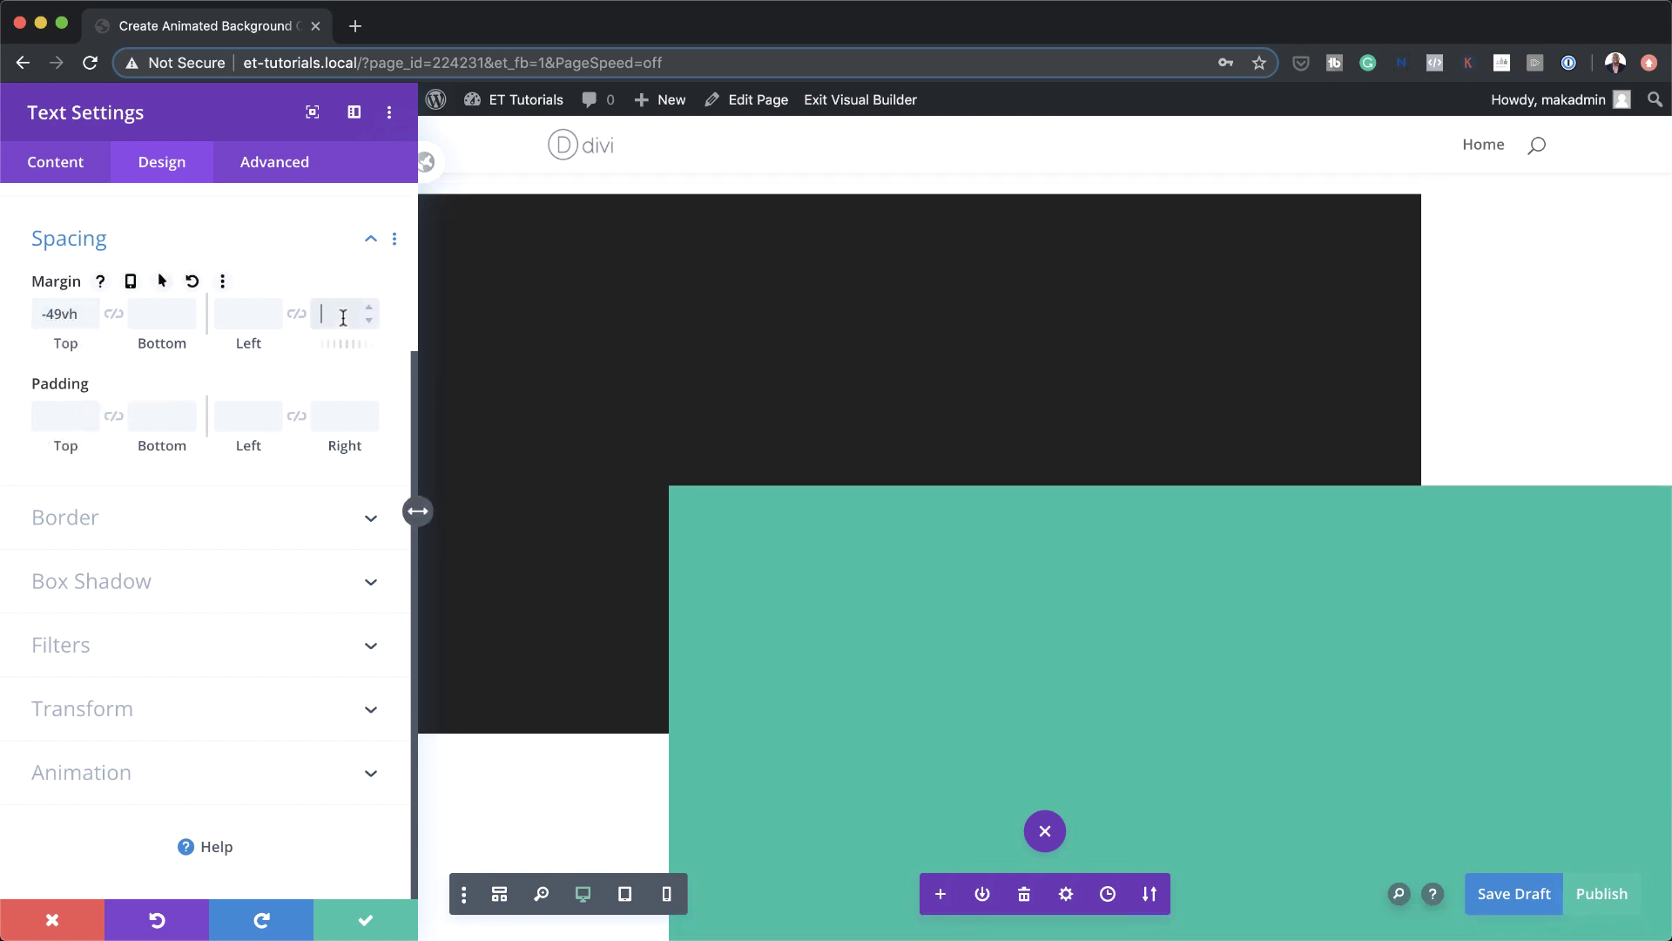
text(20vw)
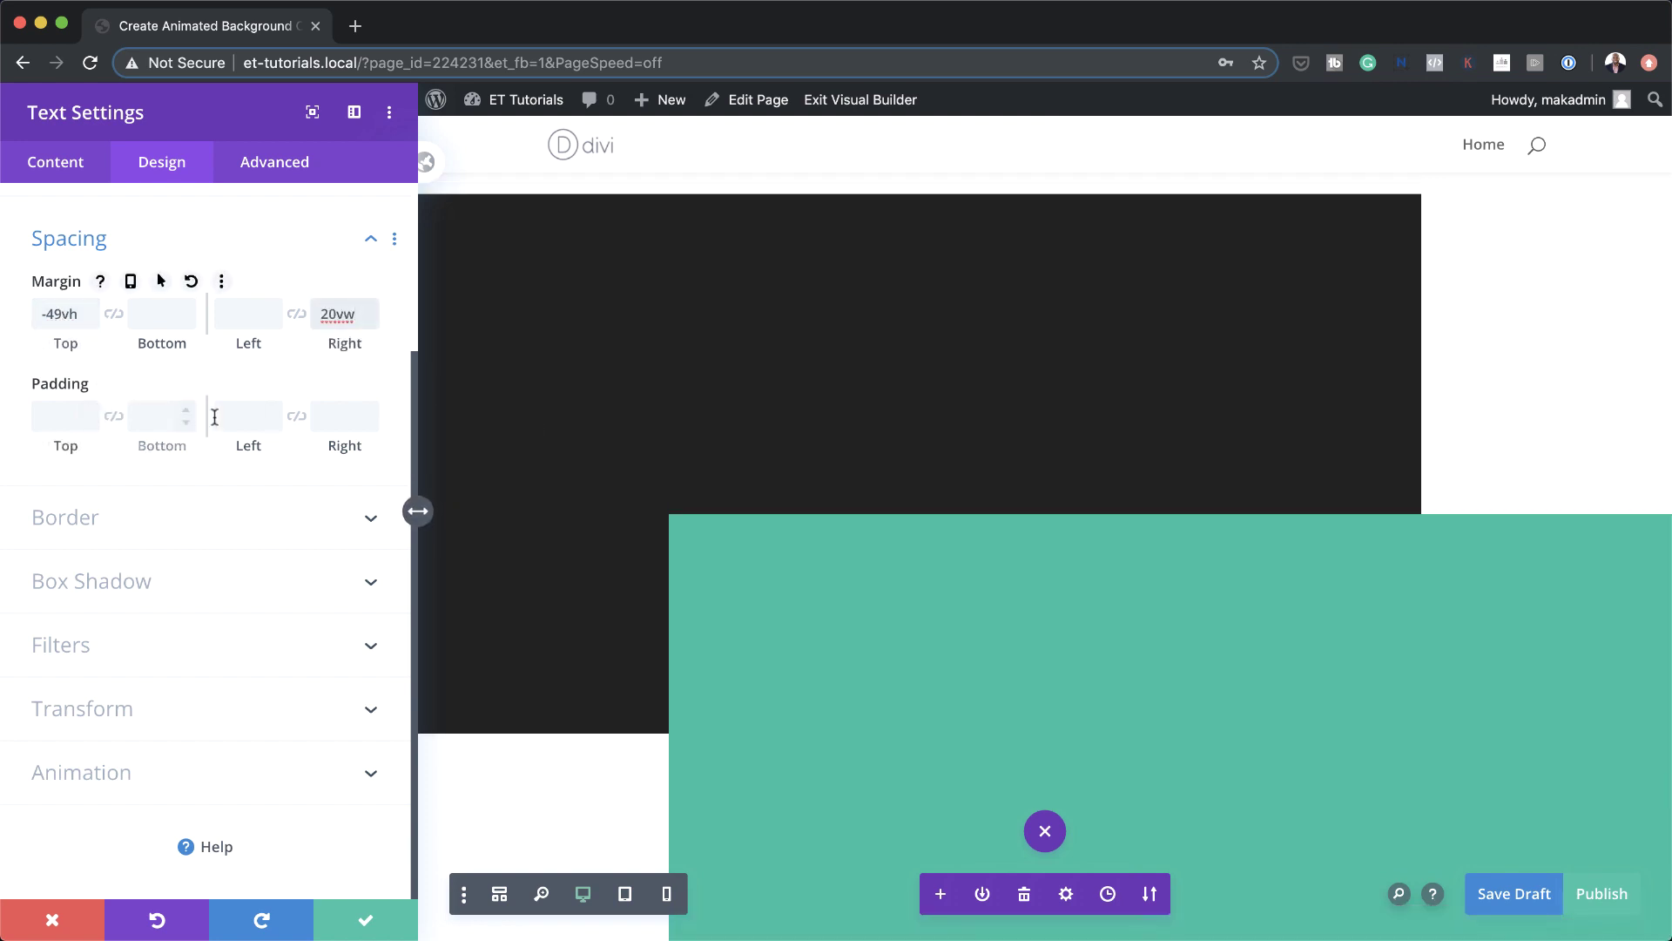
Set the "01. Research" module's left padding to 10vw and right padding to 26vw, and save its settings
click(230, 419)
text(1vw)
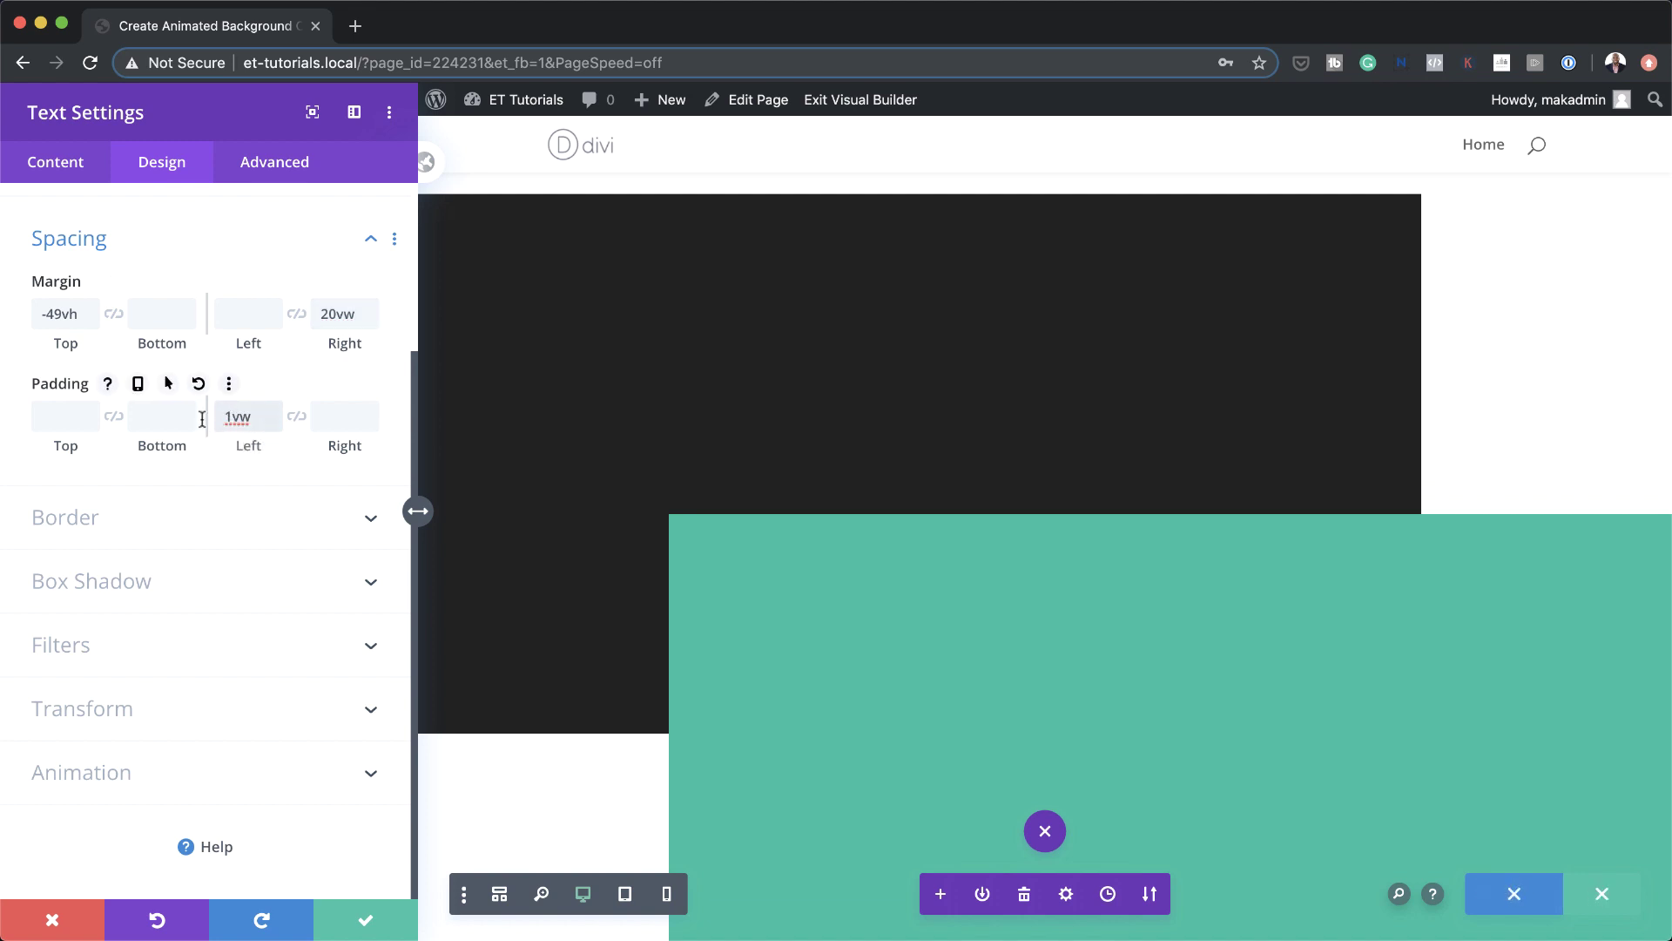
click(230, 416)
text(0)
key(Tab)
text(26vw)
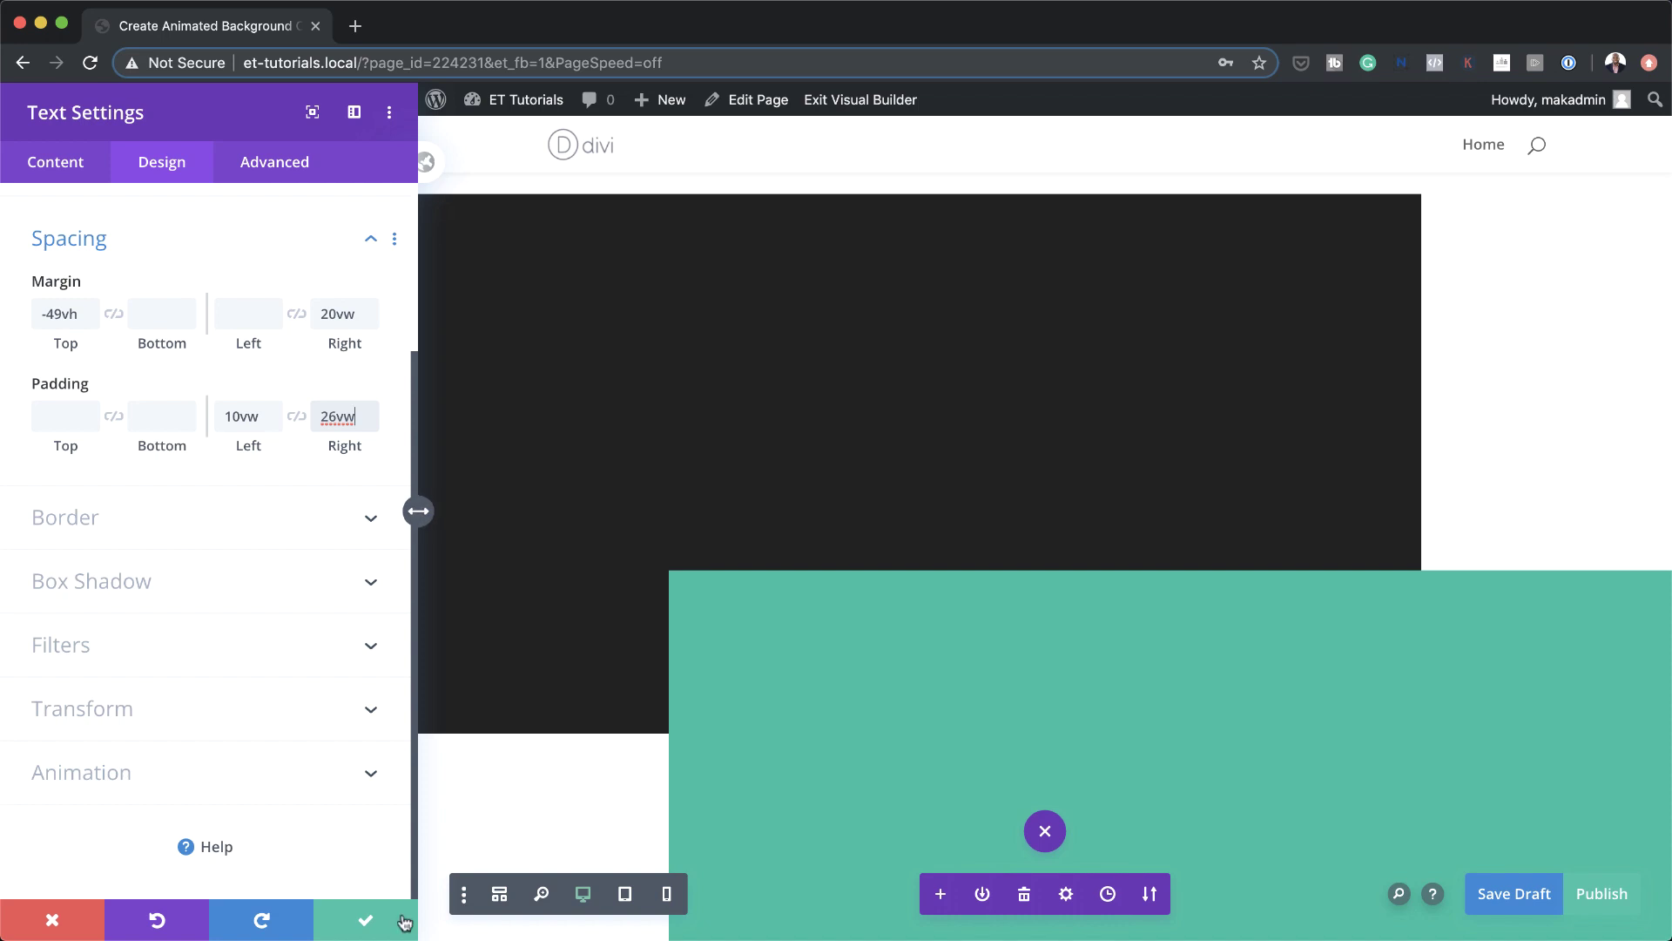
click(370, 921)
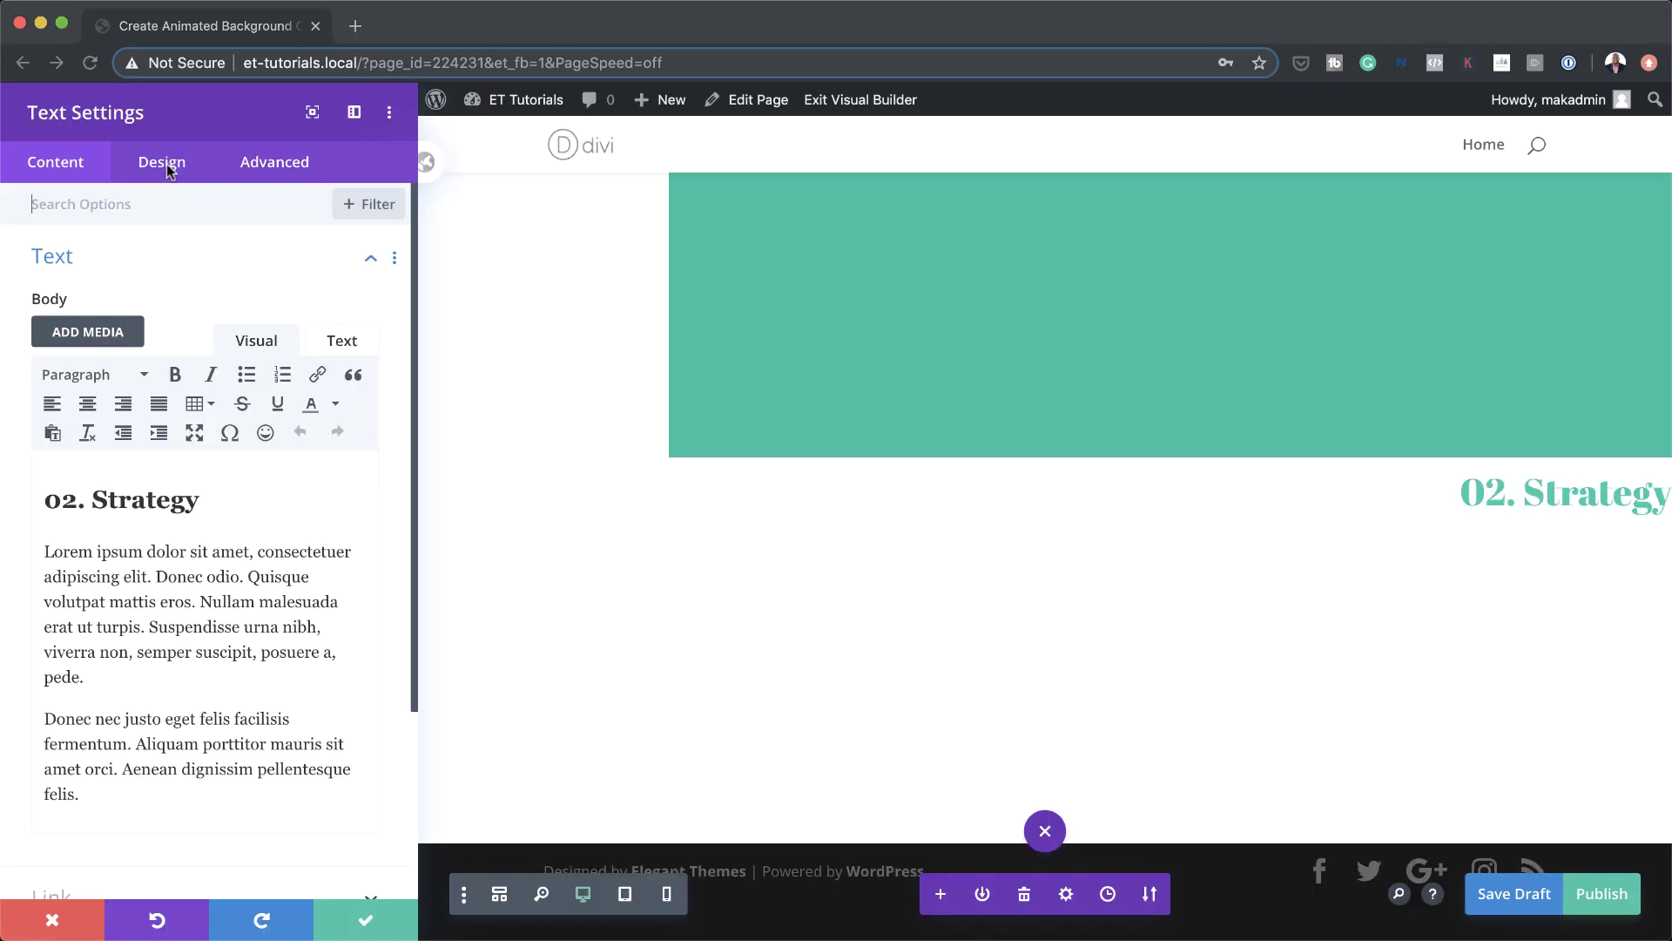
Give the "02. Strategy" Text module a top margin of -49vh and a left margin of 20vw
click(162, 162)
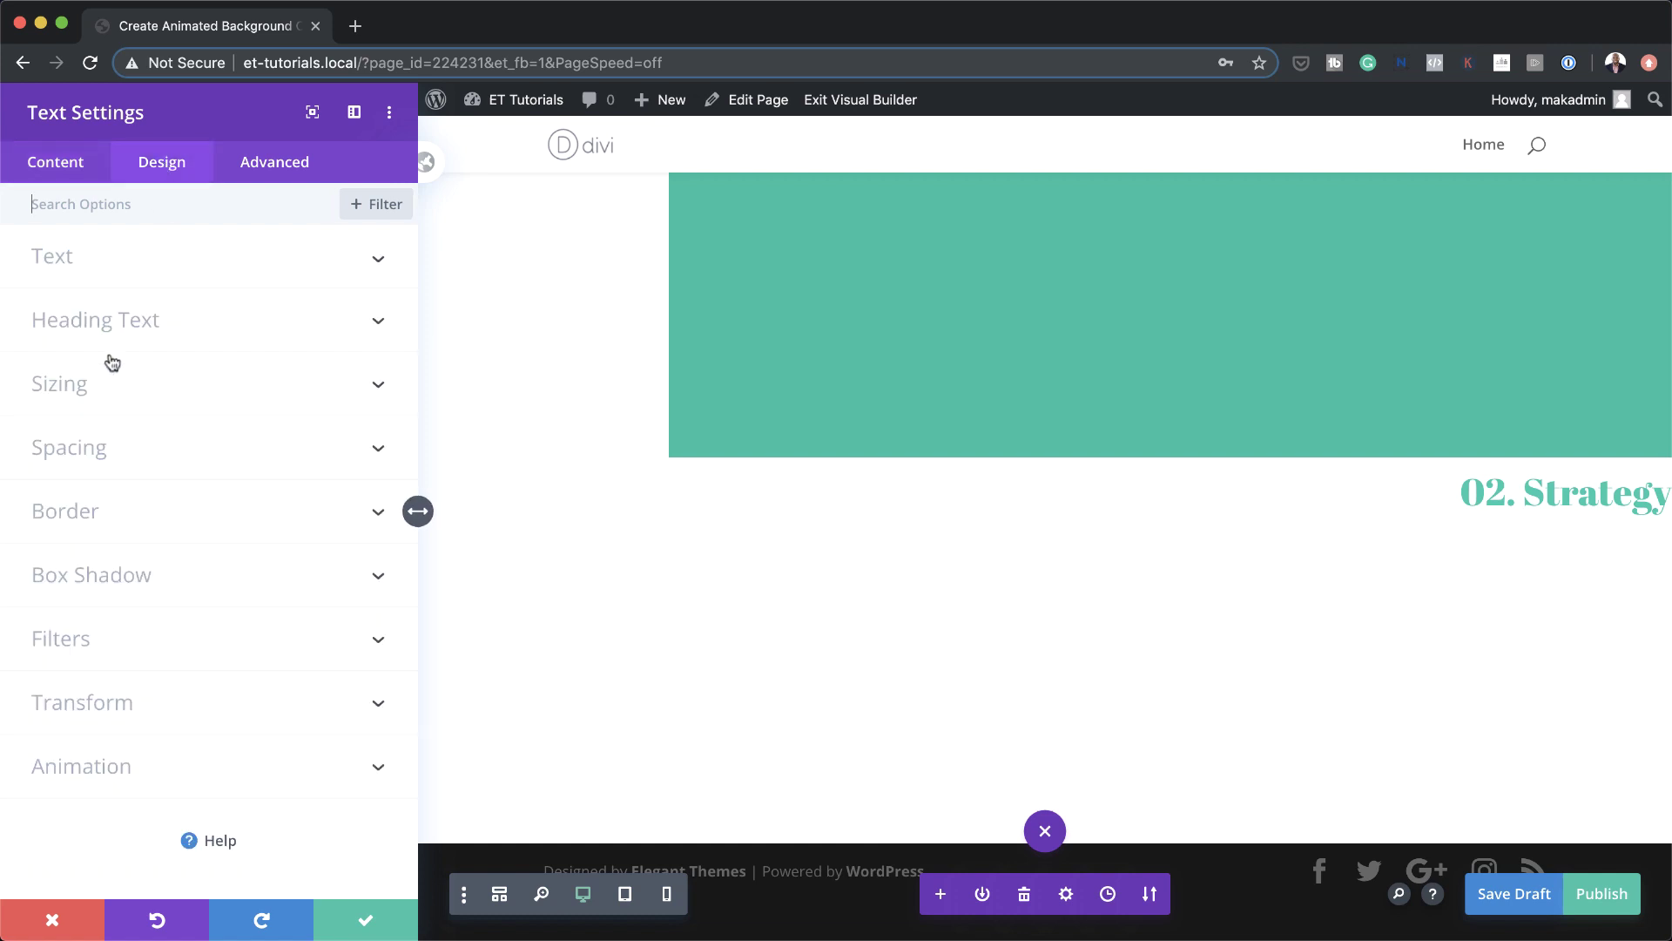
click(82, 445)
click(66, 318)
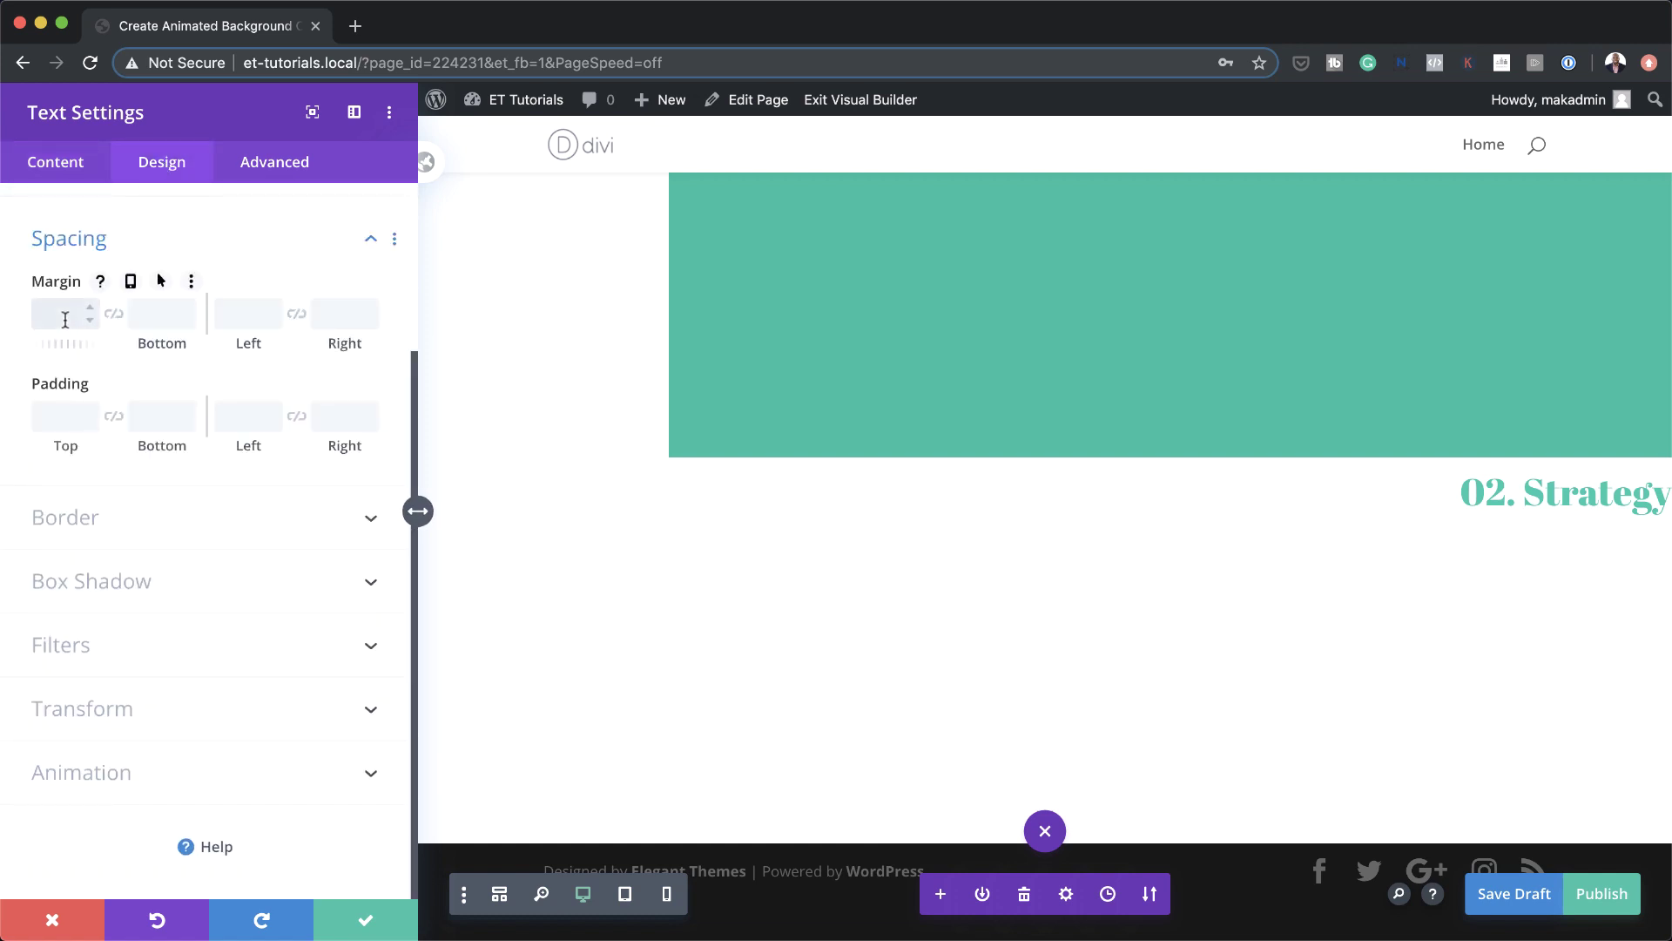
text(-49vh)
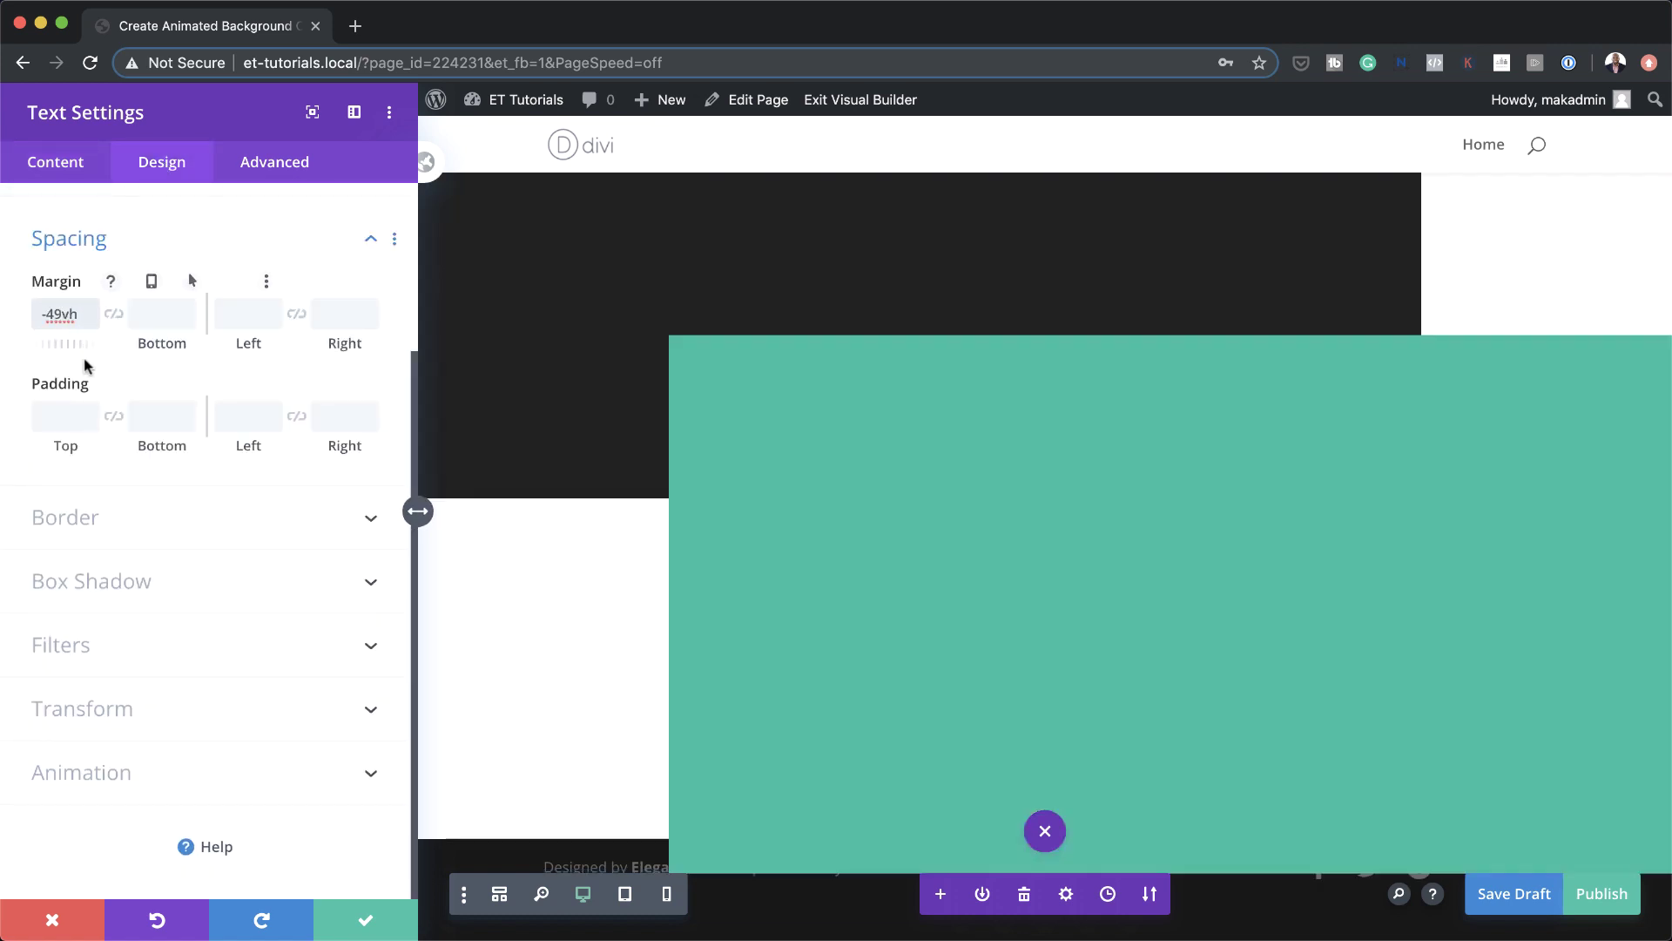
click(250, 313)
text(20vw)
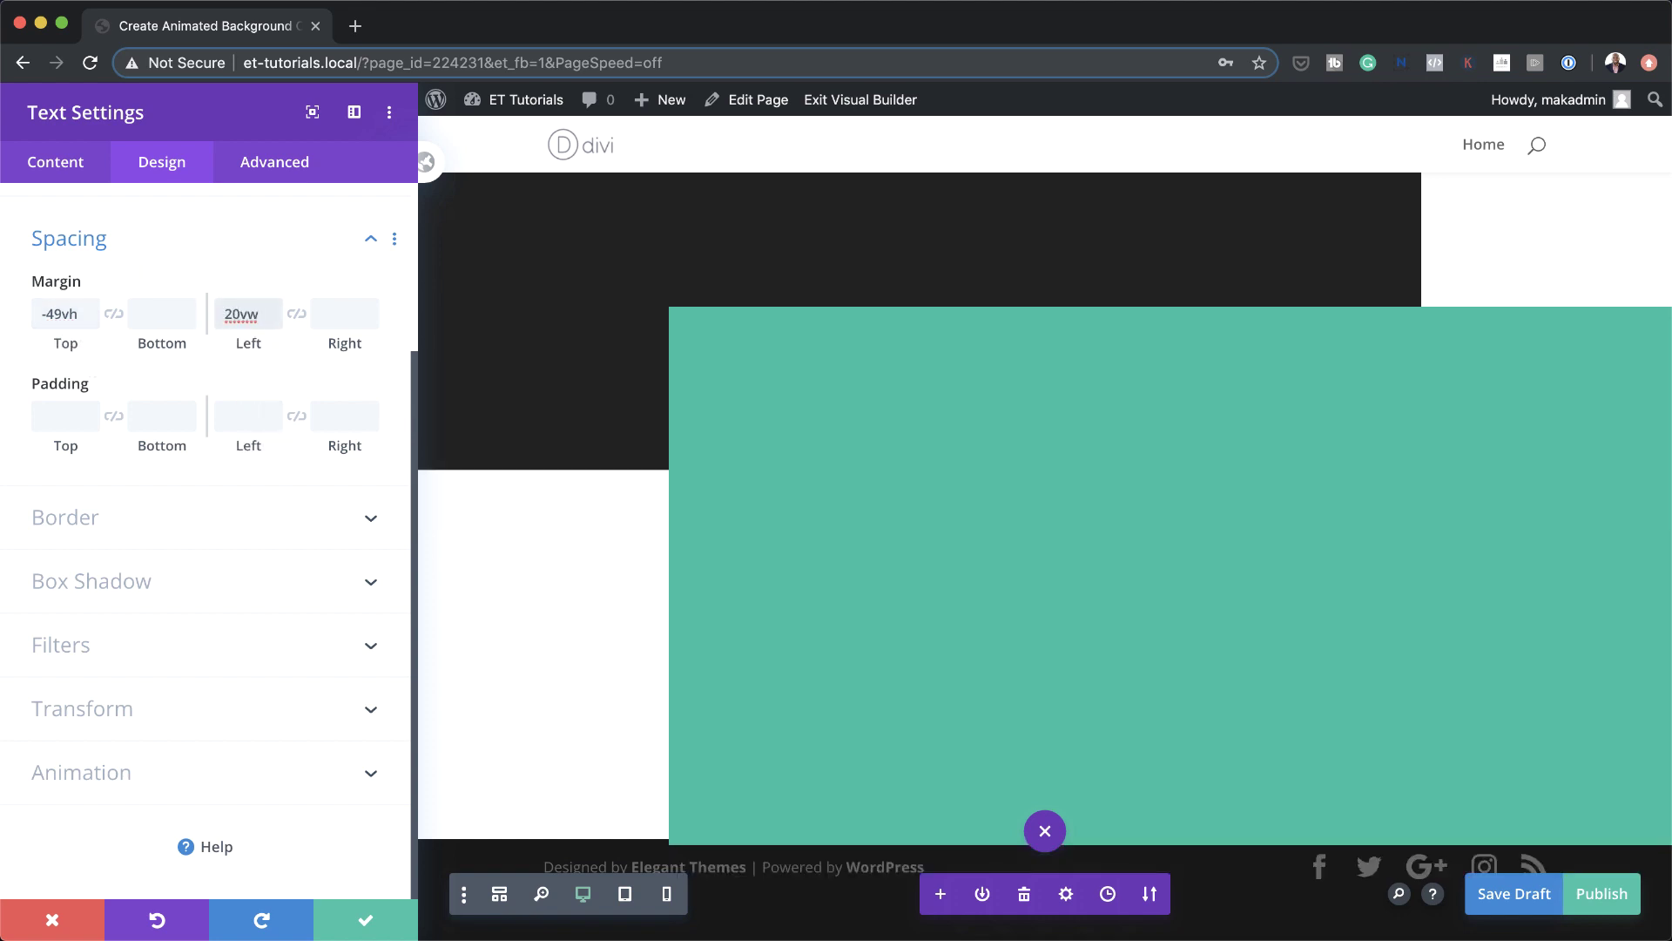
Set the "02. Strategy" module's left padding to 26vw and right padding to 10vw, and save its settings
click(240, 411)
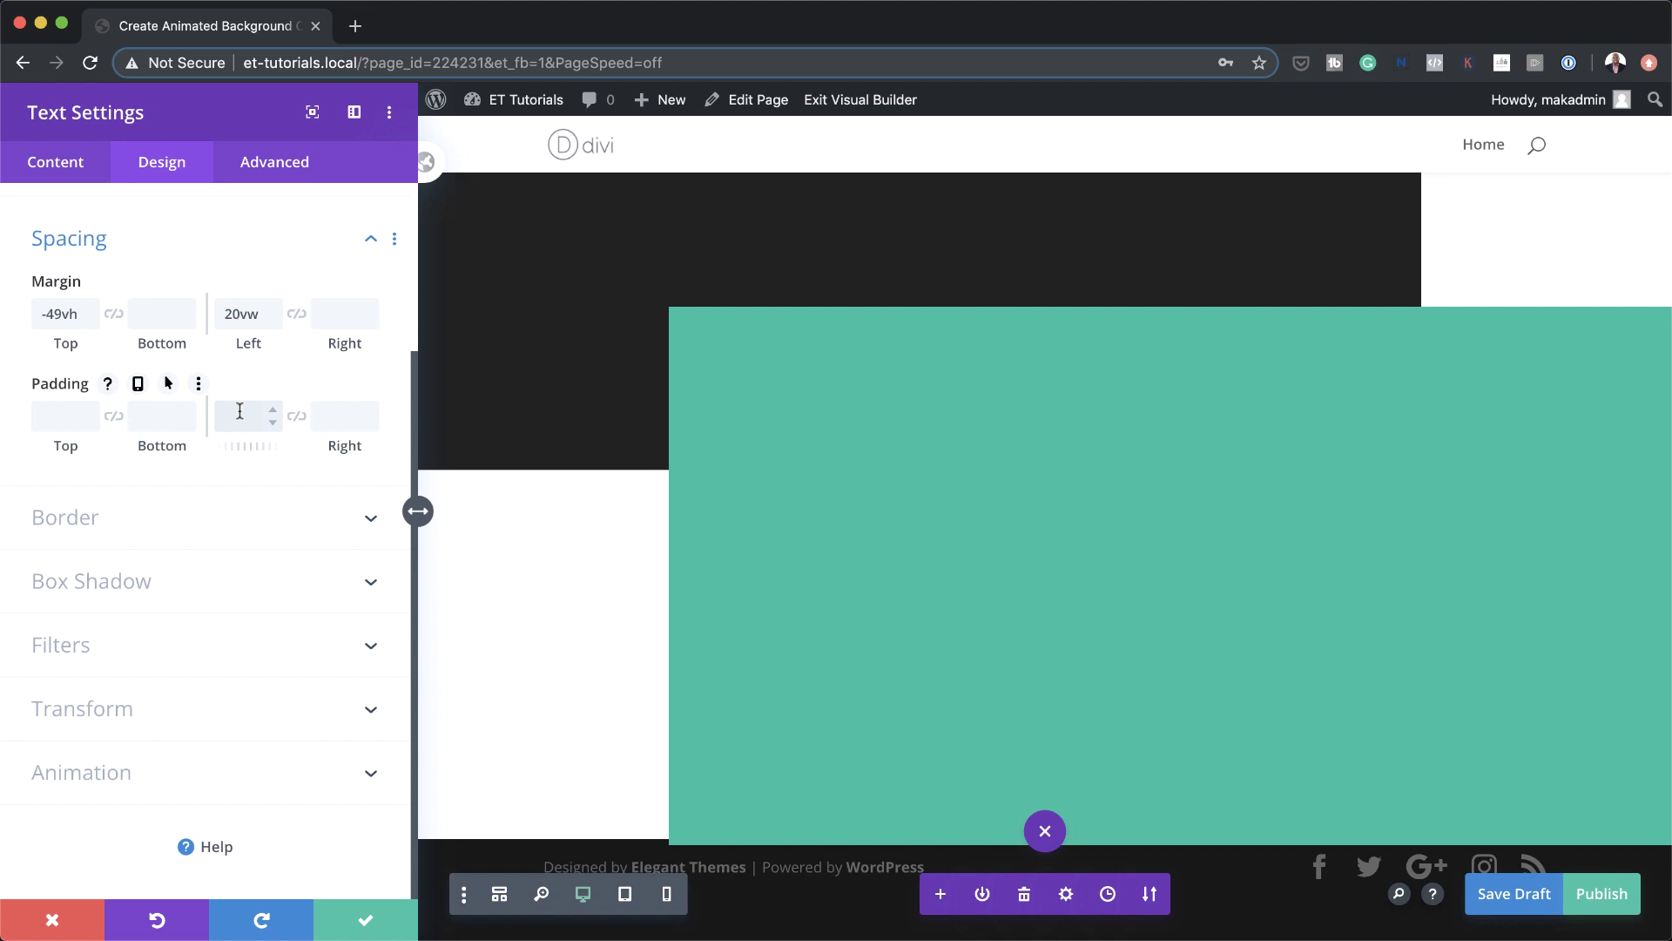
text(26vw)
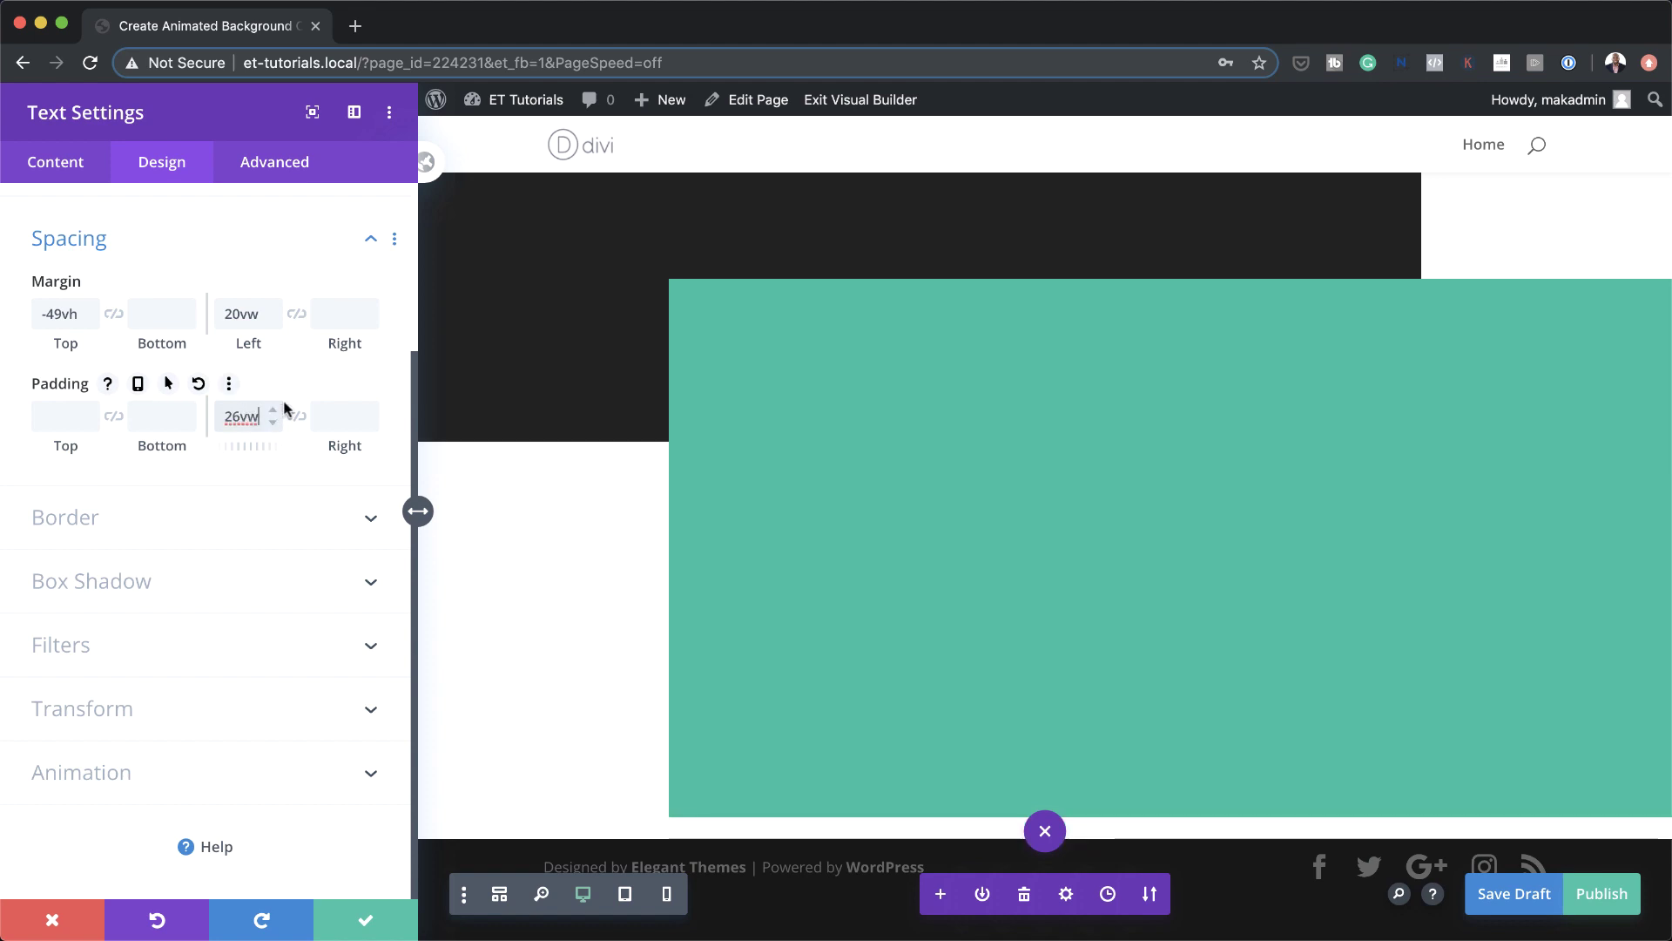
click(337, 415)
text(10vw)
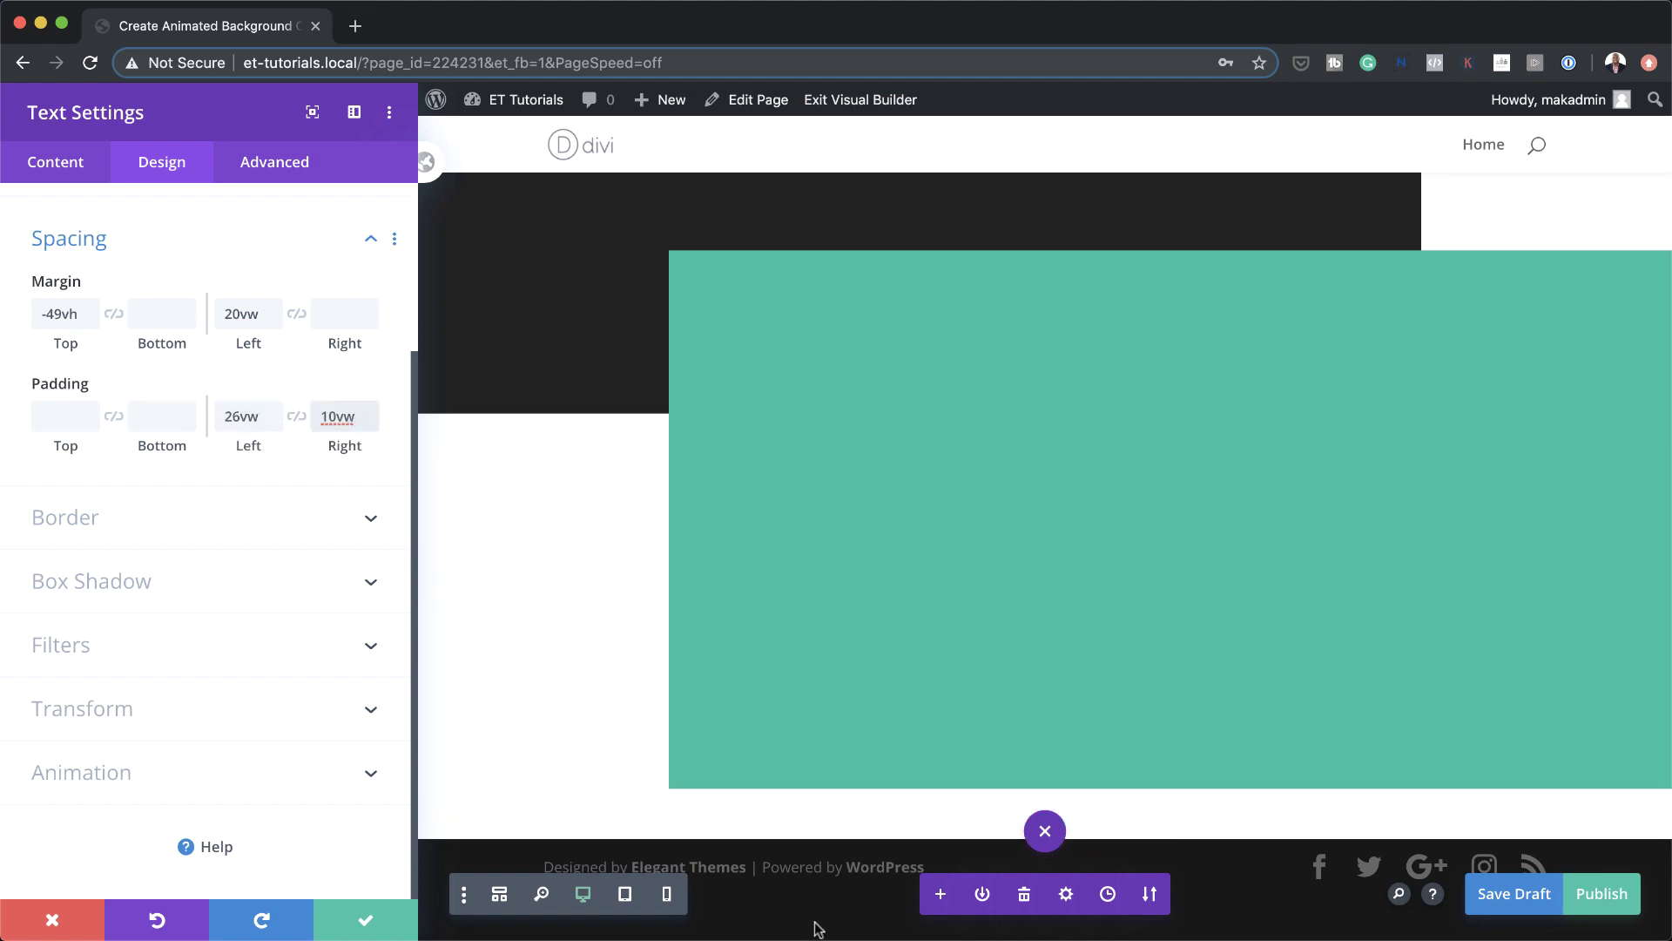
click(368, 916)
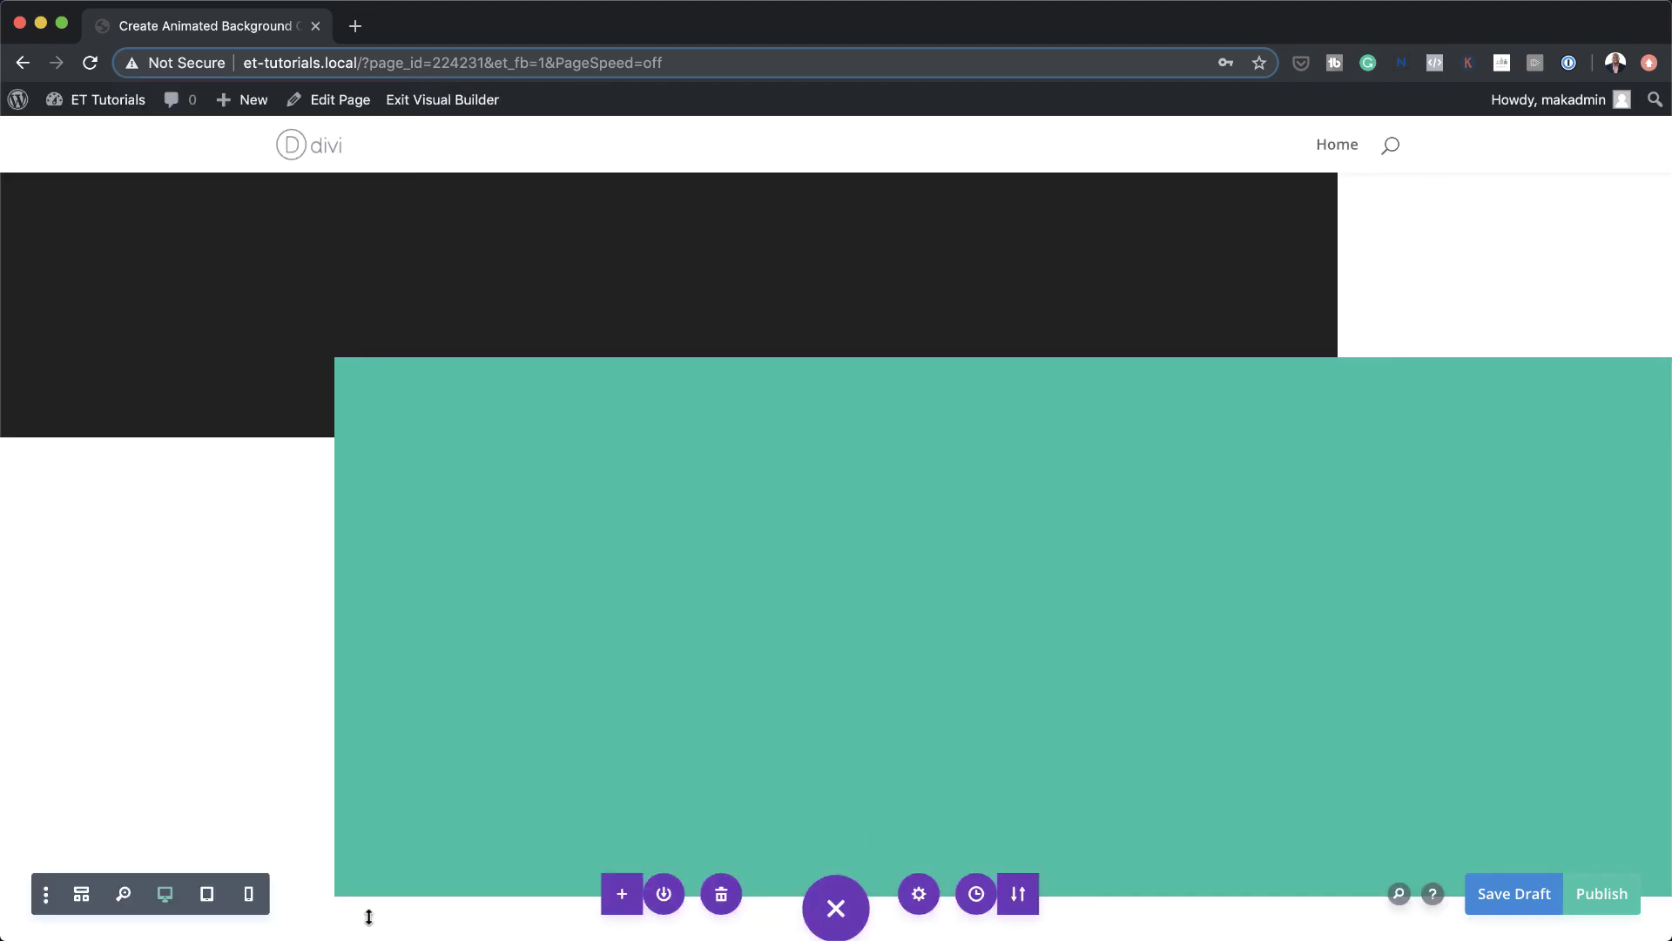
Publish the page and exit the Visual Builder to check the animated sections on the live page
click(1610, 893)
click(452, 101)
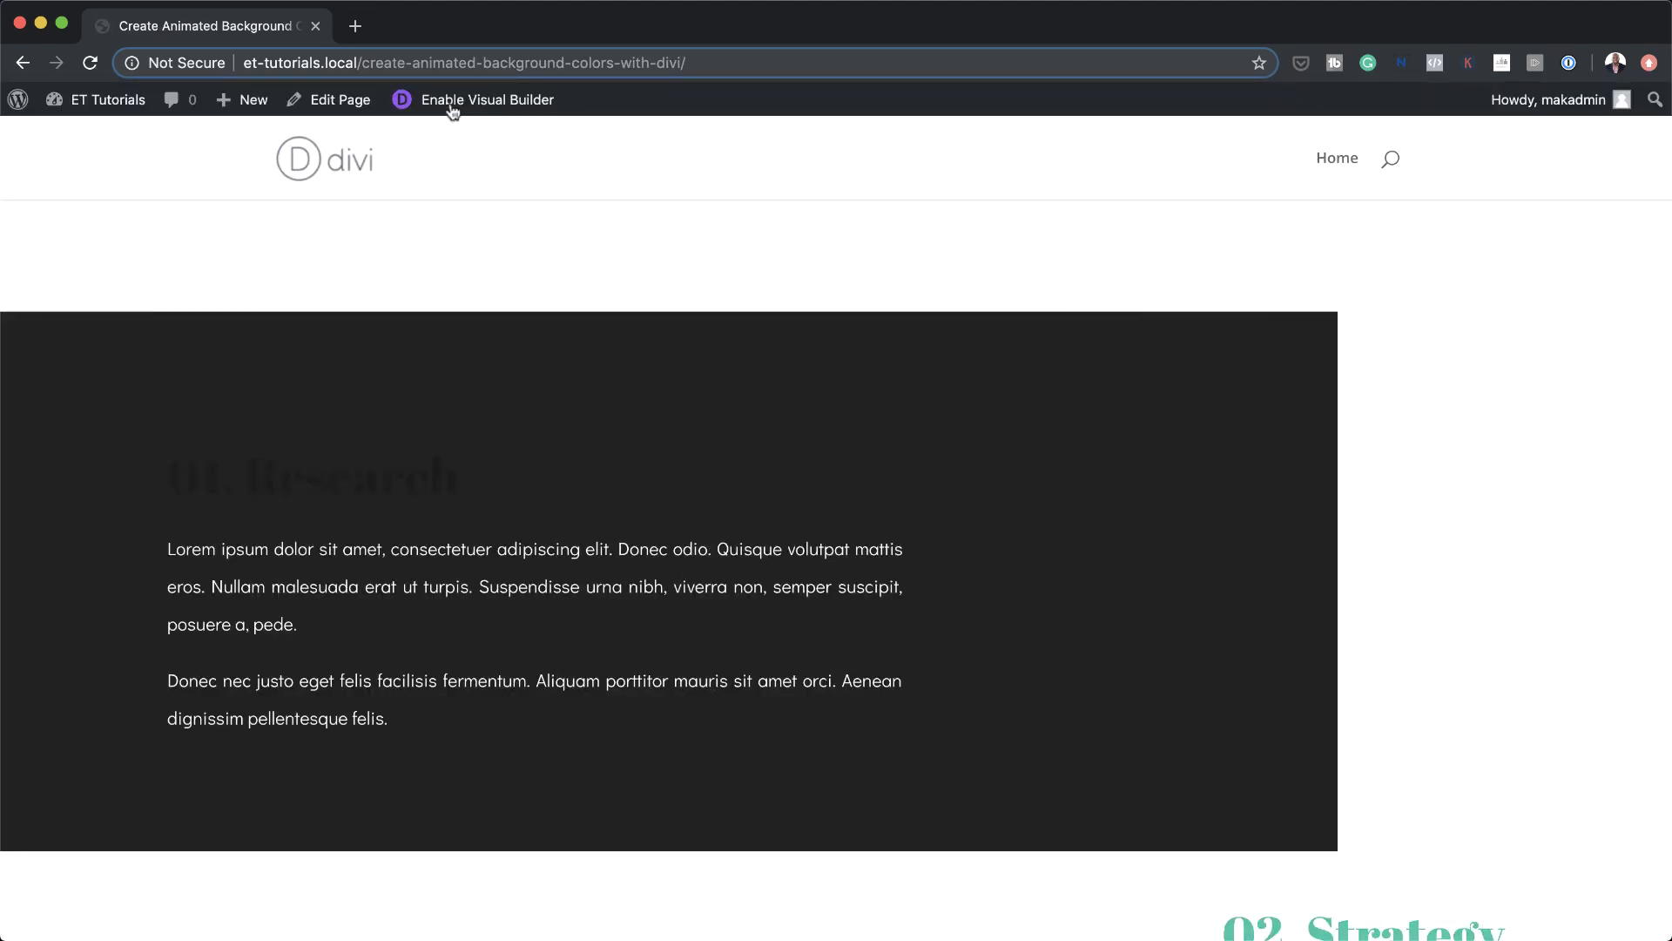
scroll(1393, 534, down, 2)
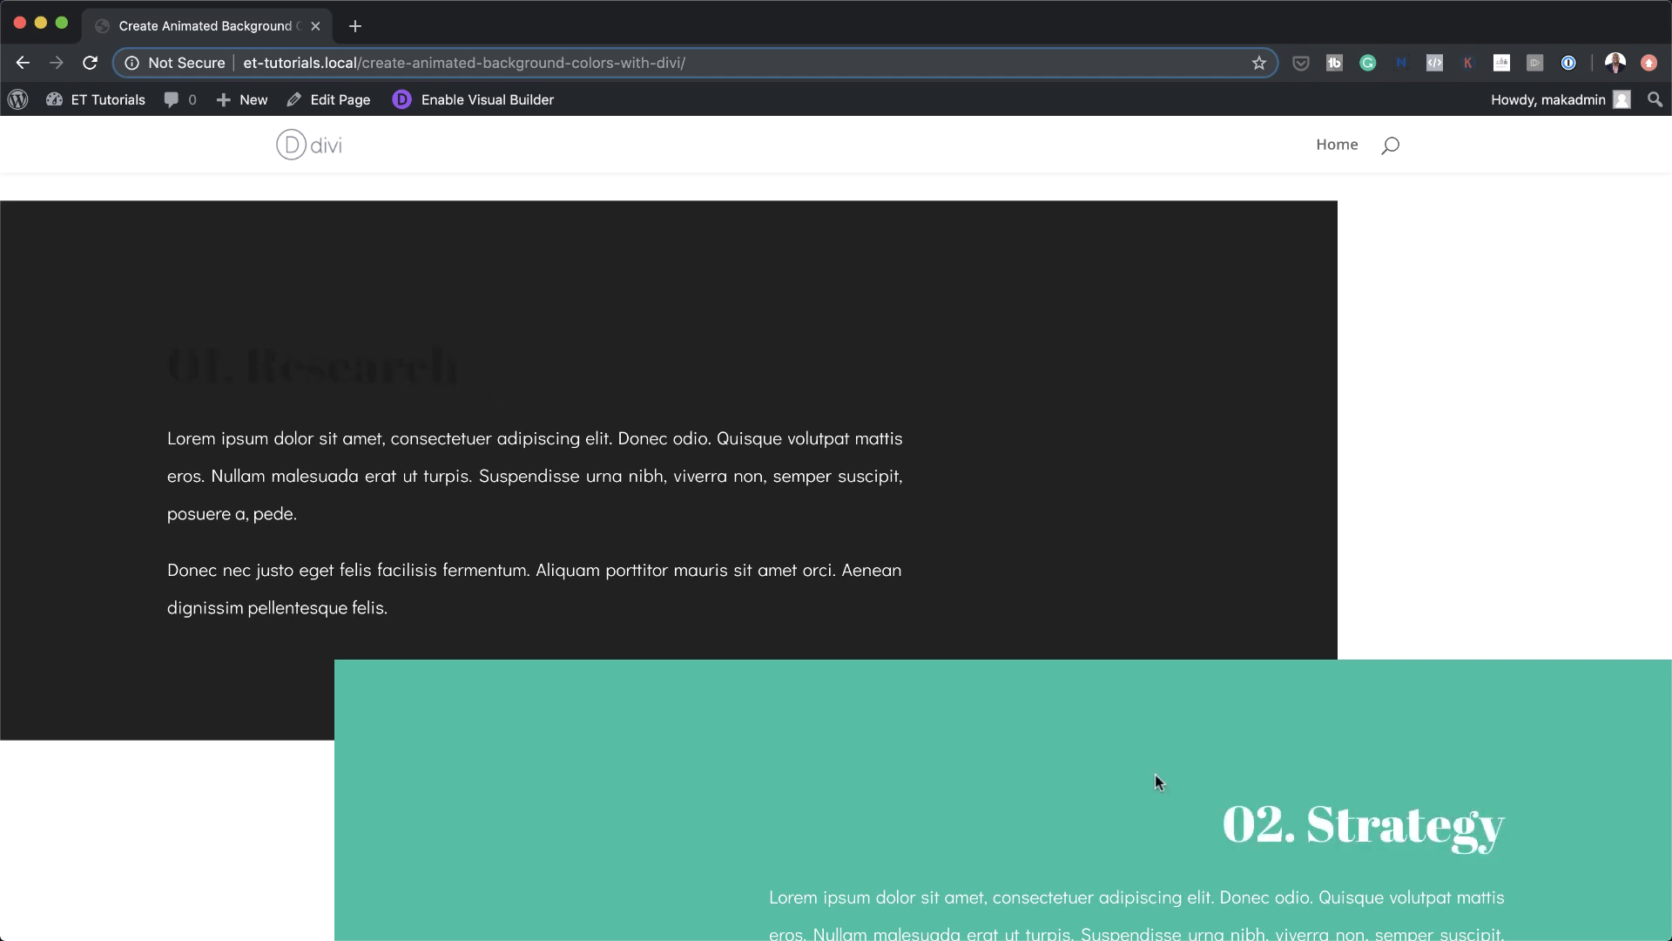
scroll(1178, 768, down, 3)
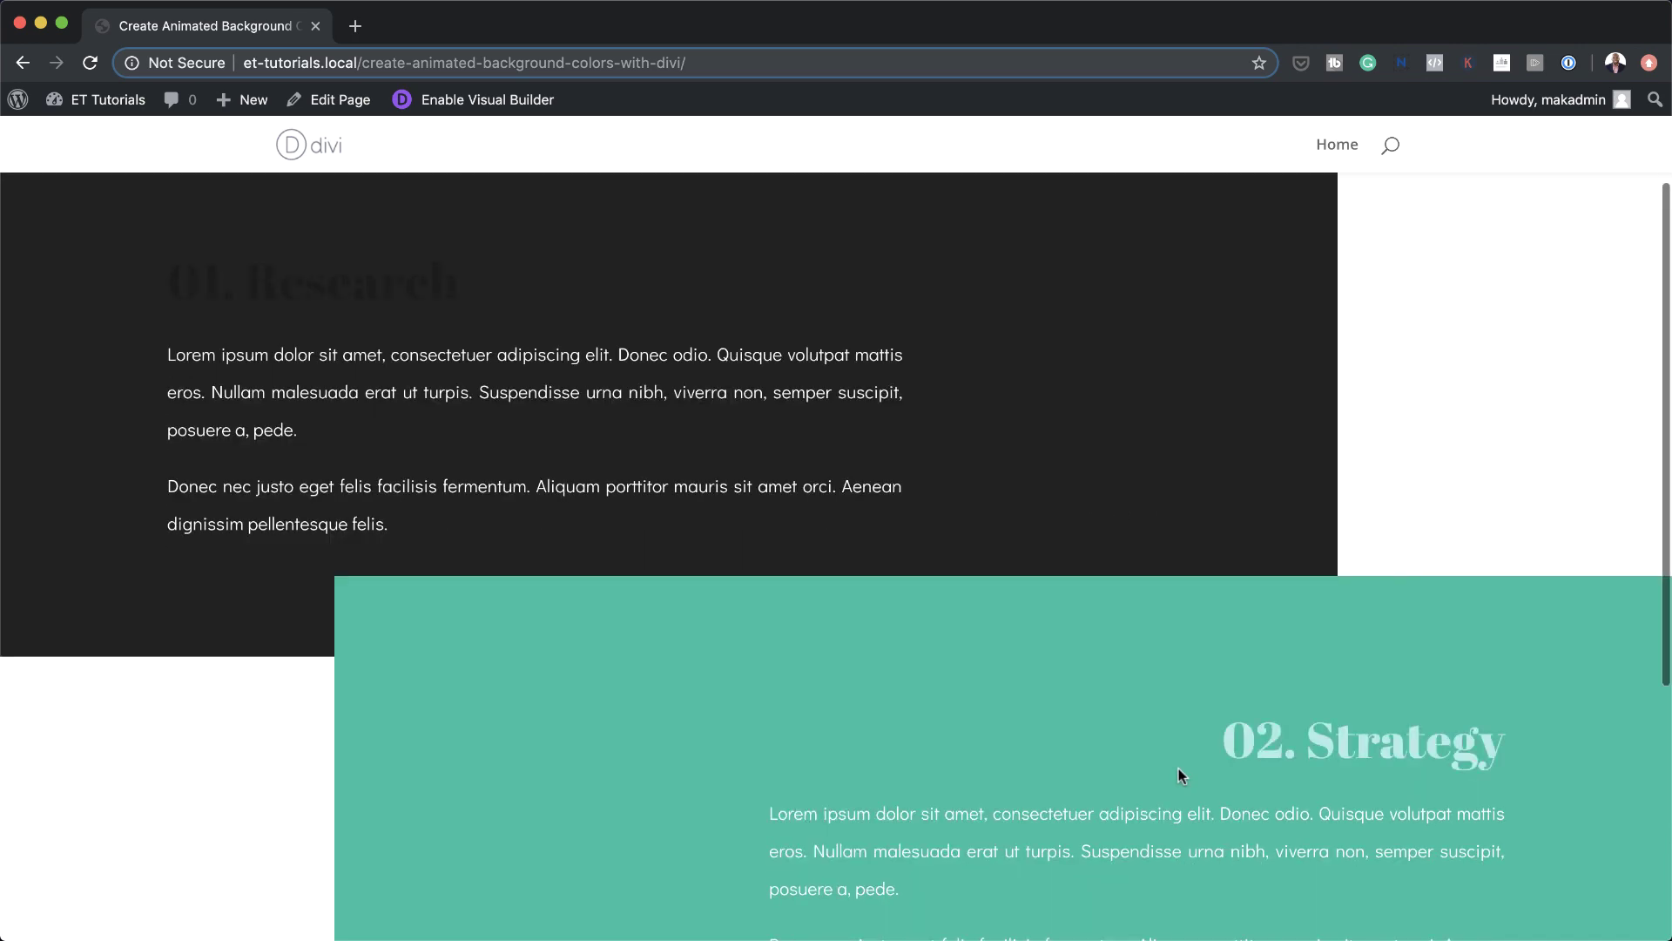